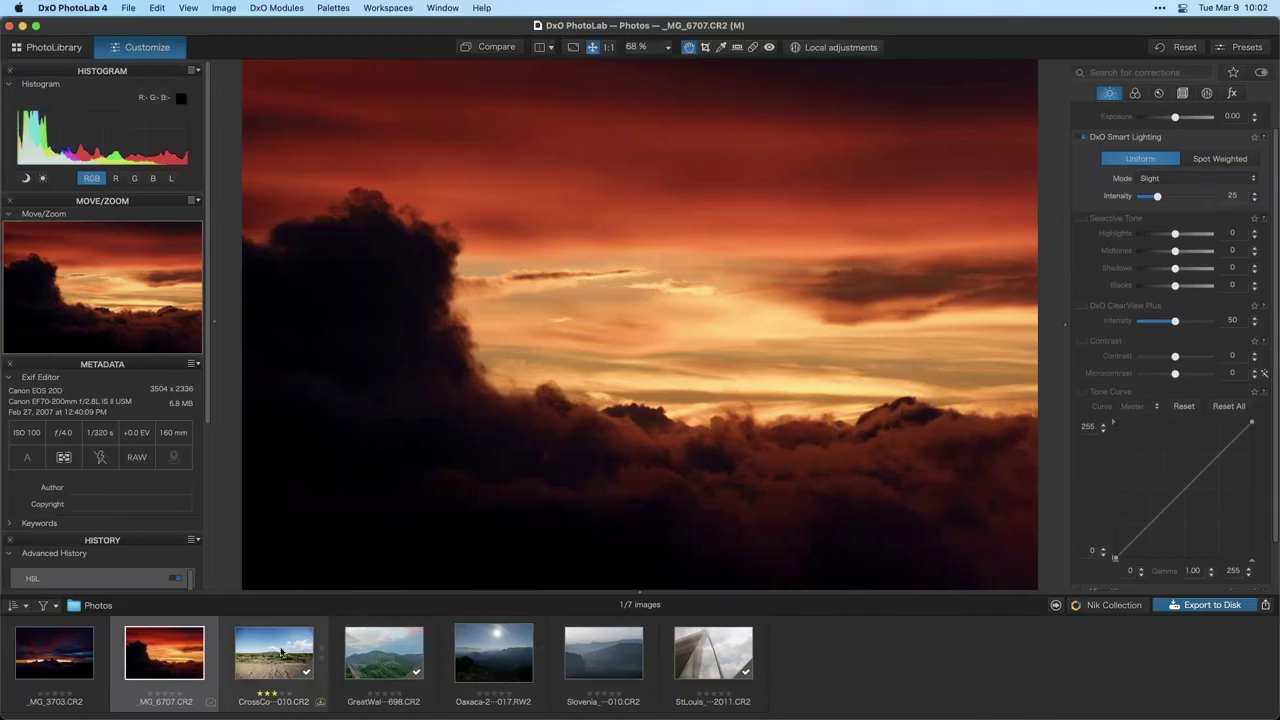
Load the CrossCountry desert landscape photo from the filmstrip, then switch away from PhotoLab
click(282, 652)
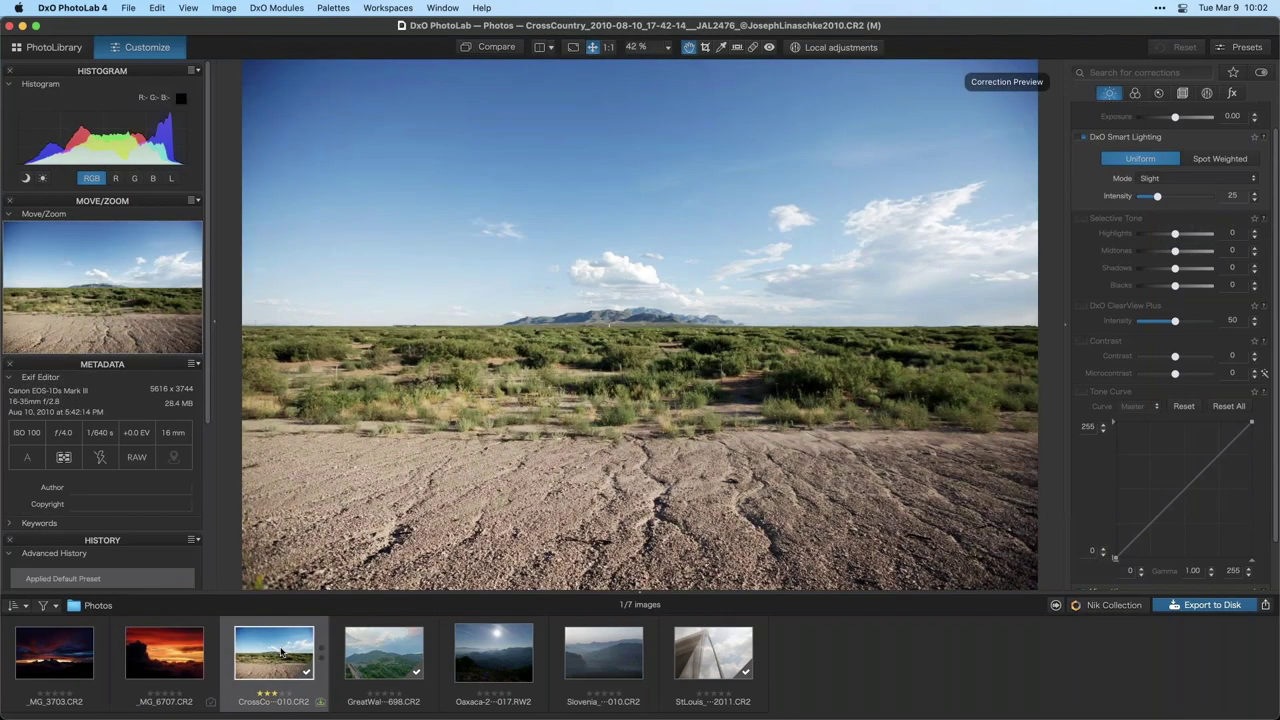
mouse_move(282, 652)
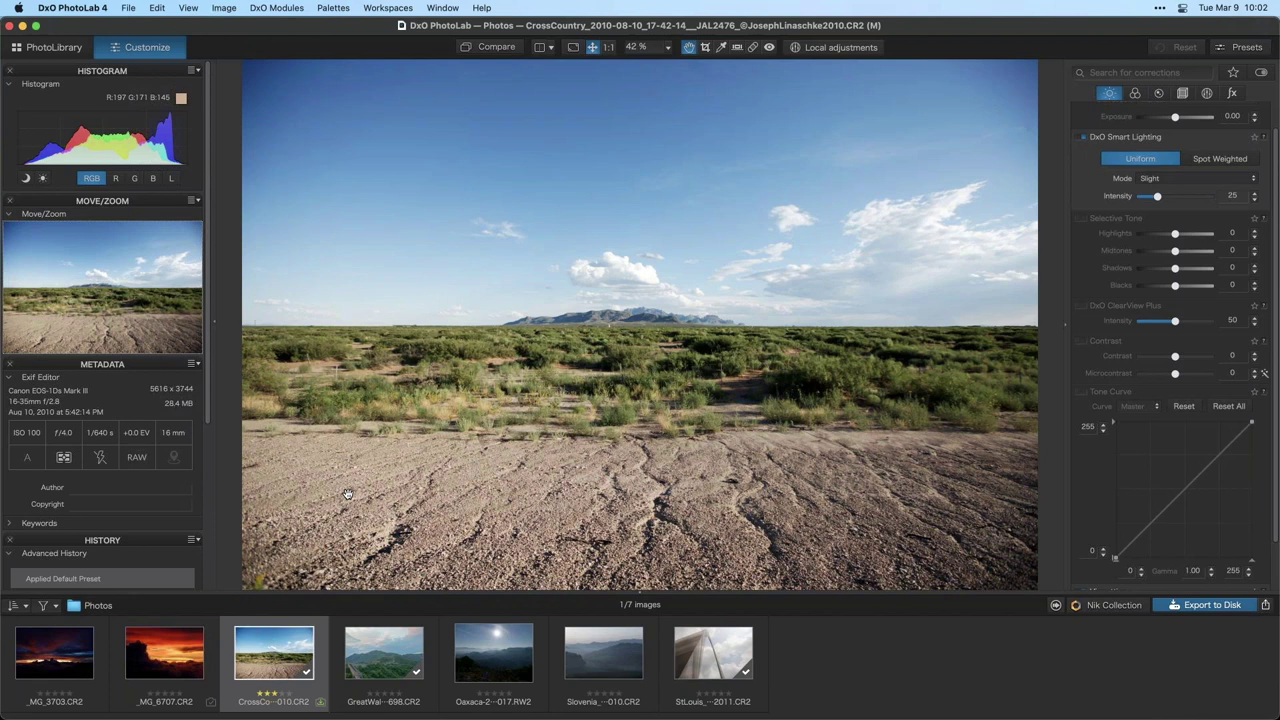
key(super+Tab)
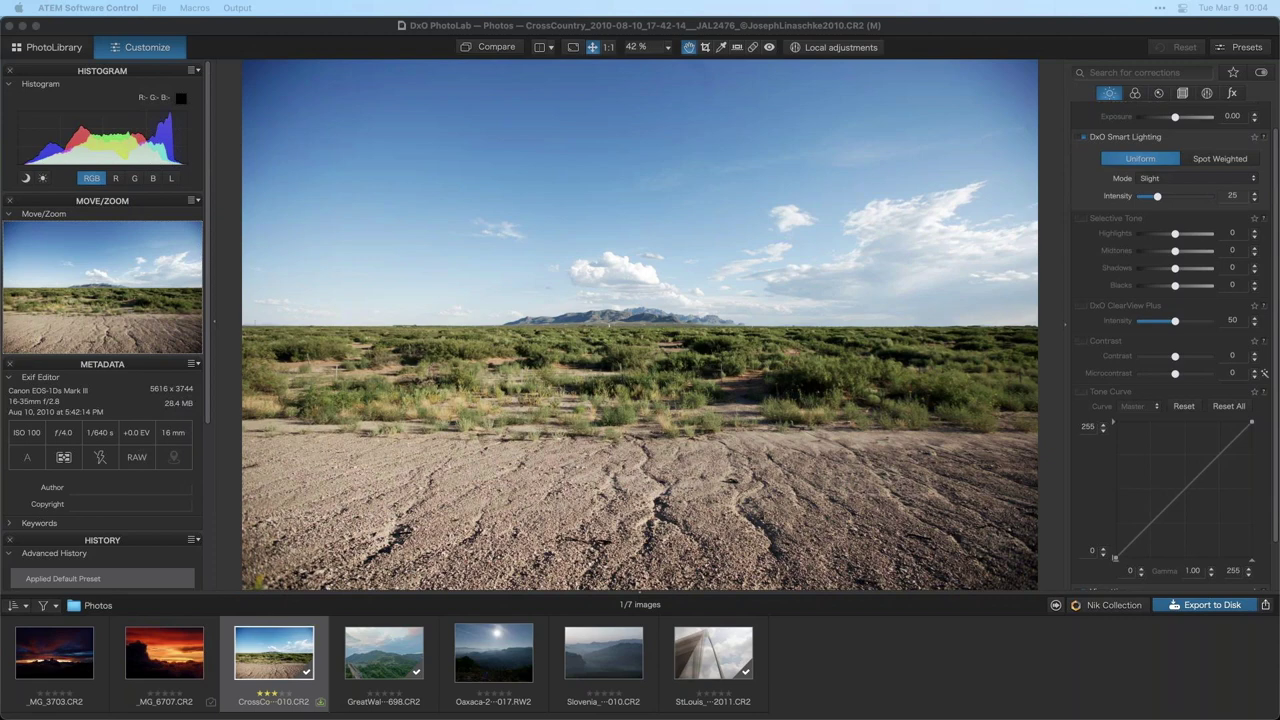
Bring the Photography Mad coloured-filters article forward in Safari and scroll to its filter chart
key(super+Tab)
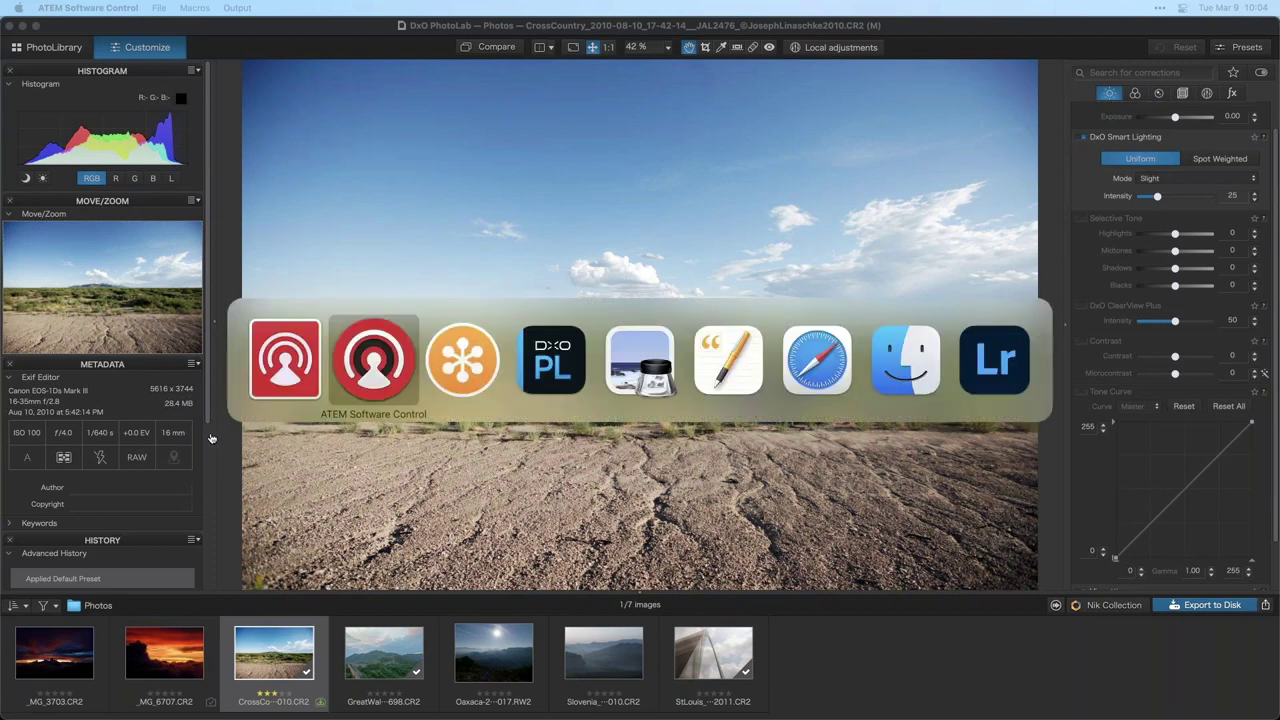
click(790, 374)
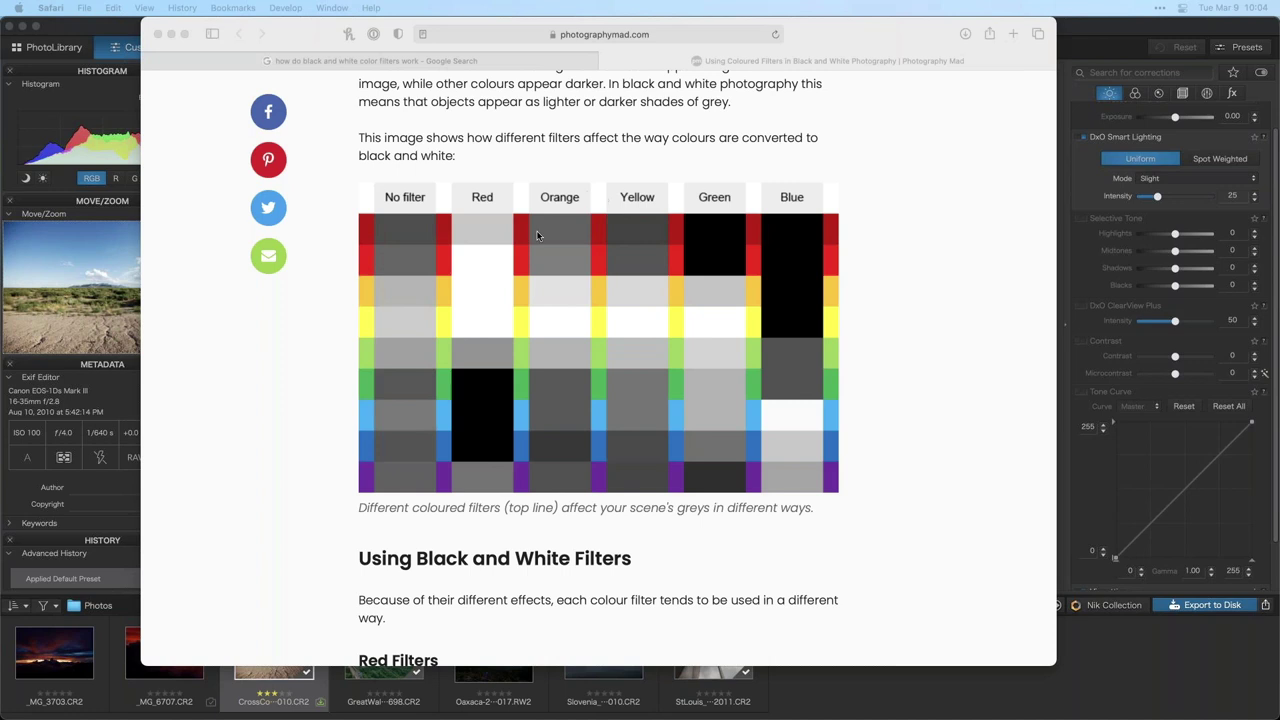
scroll(470, 257, up, 1)
scroll(469, 257, up, 2)
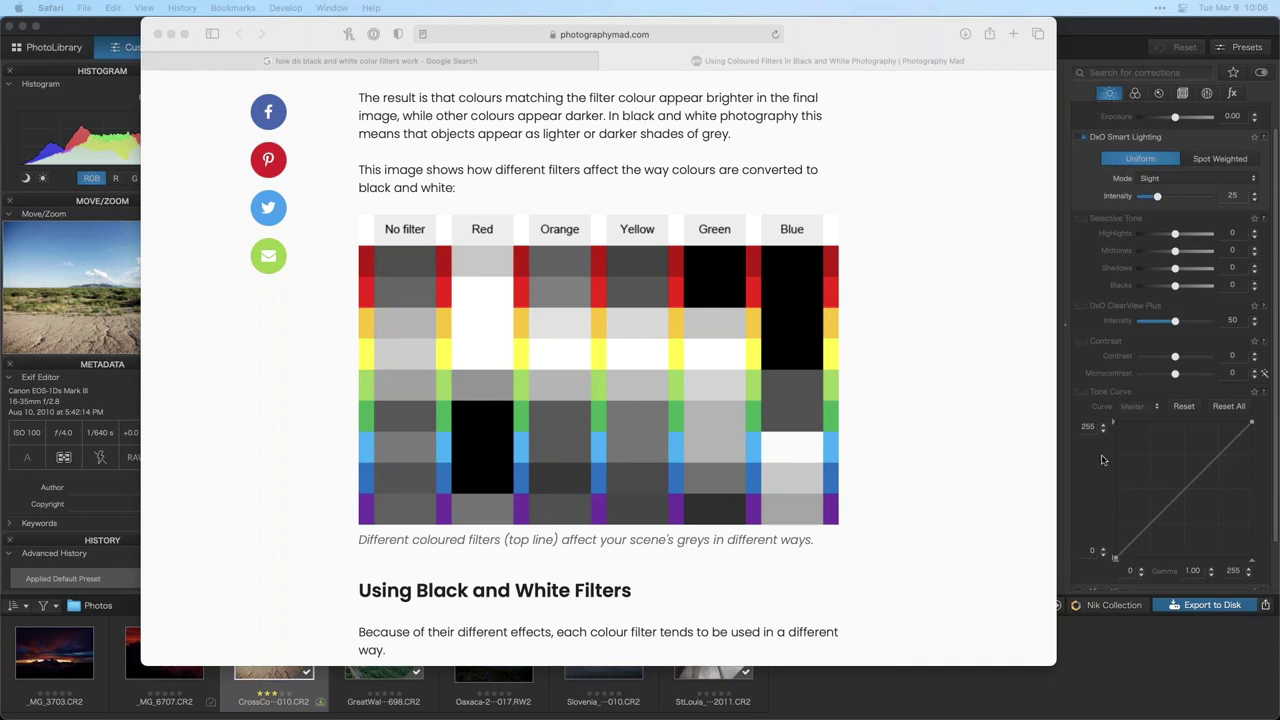
Enable HSL on the landscape photo's Color tab, then return to the filters article
click(1104, 461)
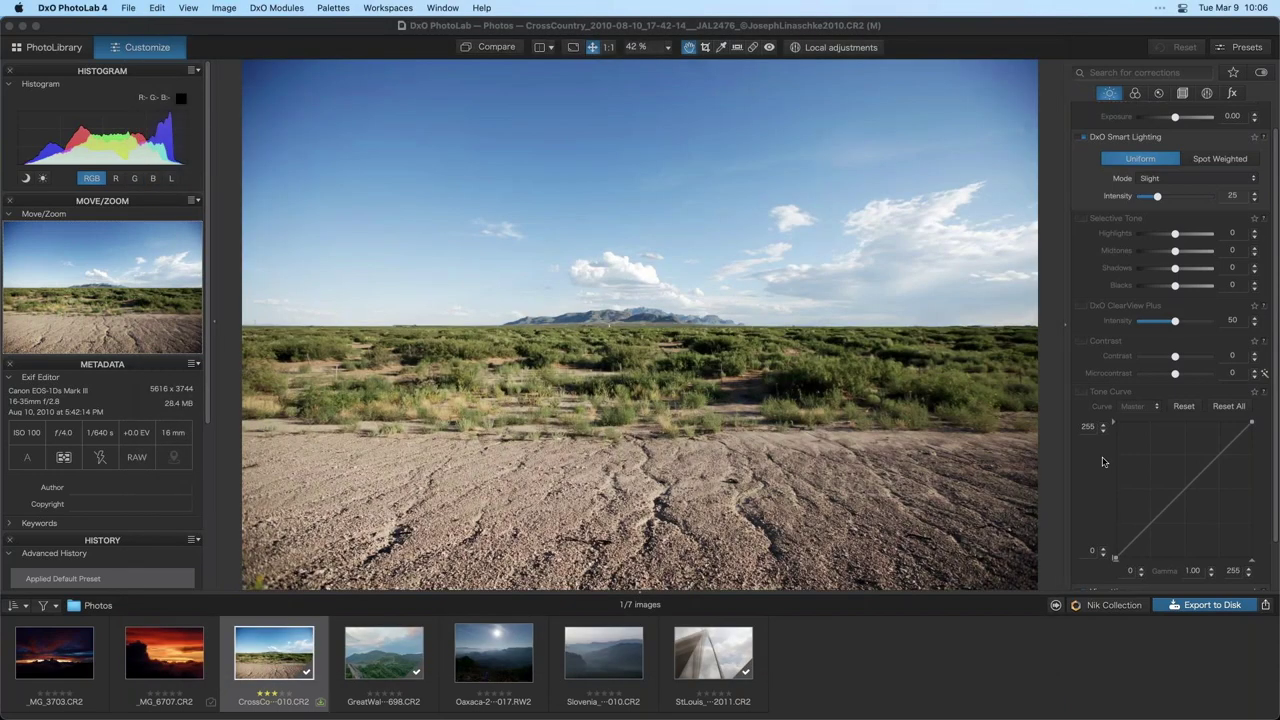
click(1134, 93)
scroll(1096, 397, down, 1)
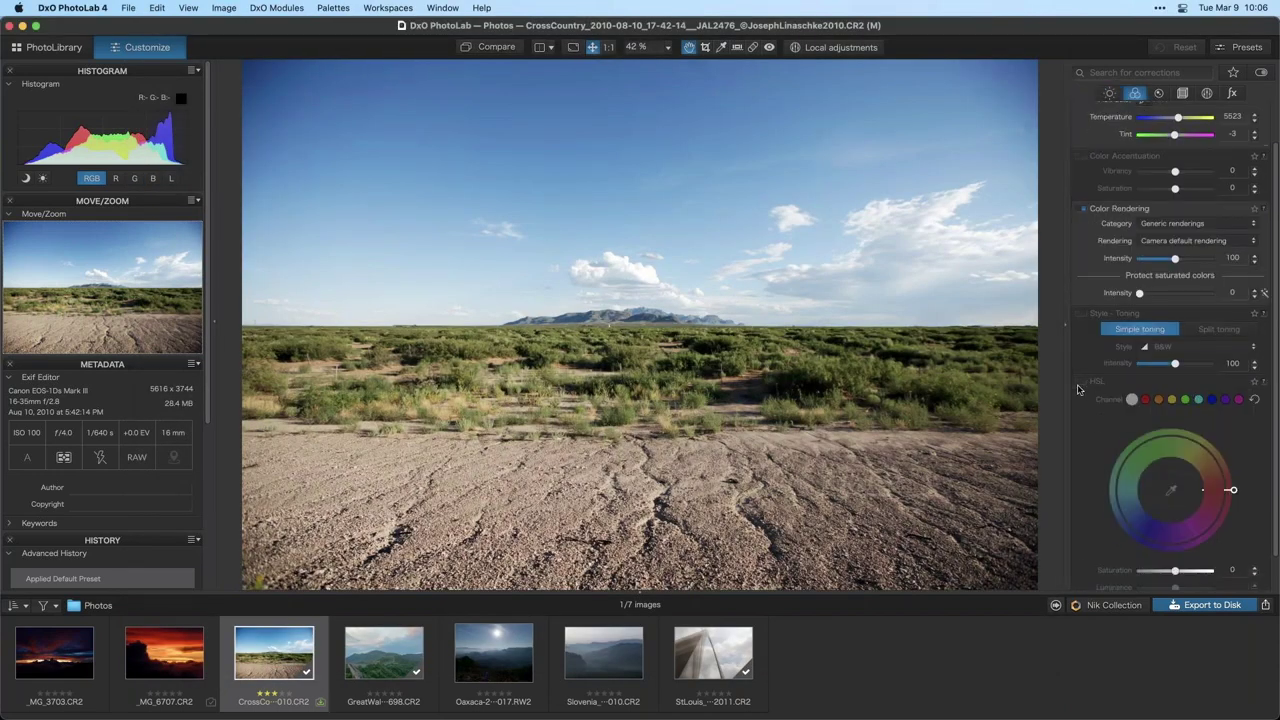
click(1082, 382)
scroll(1078, 389, down, 1)
key(super+Tab)
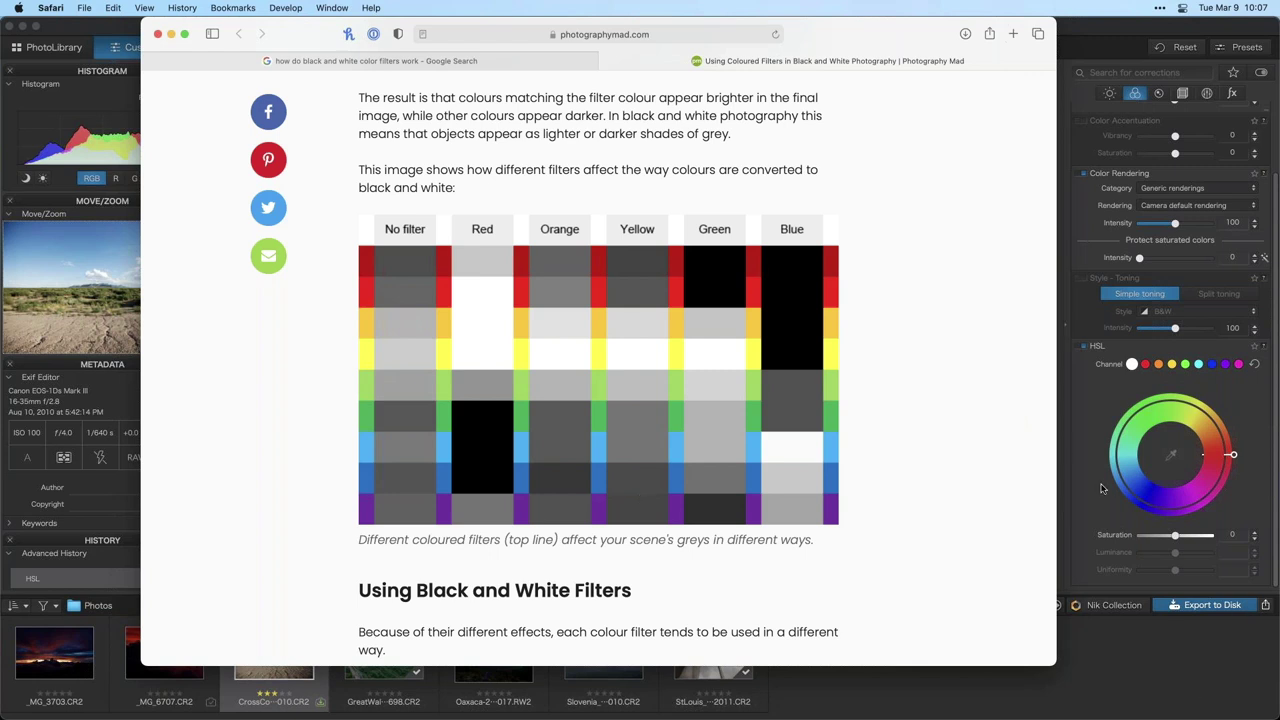
Bring the DxO PhotoLab window back in front of the browser
click(1070, 411)
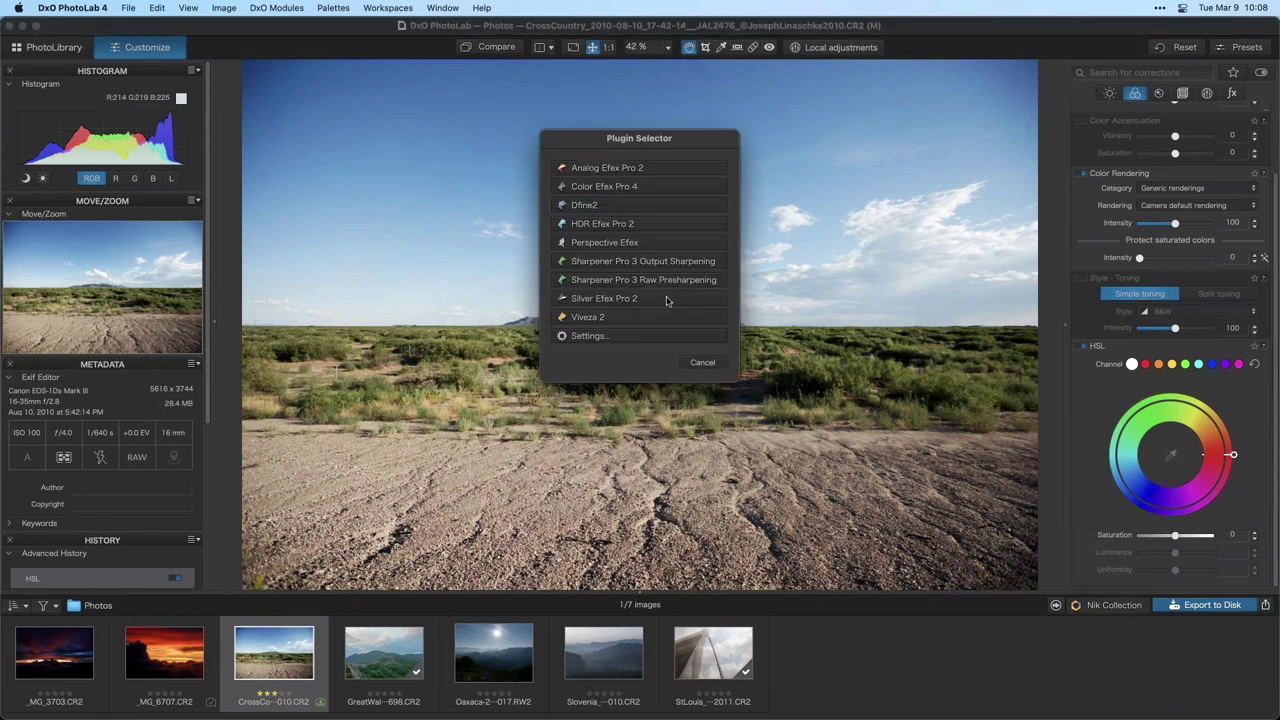
Send the CrossCountry photo to Silver Efex Pro 2 from the Plugin Selector
click(710, 300)
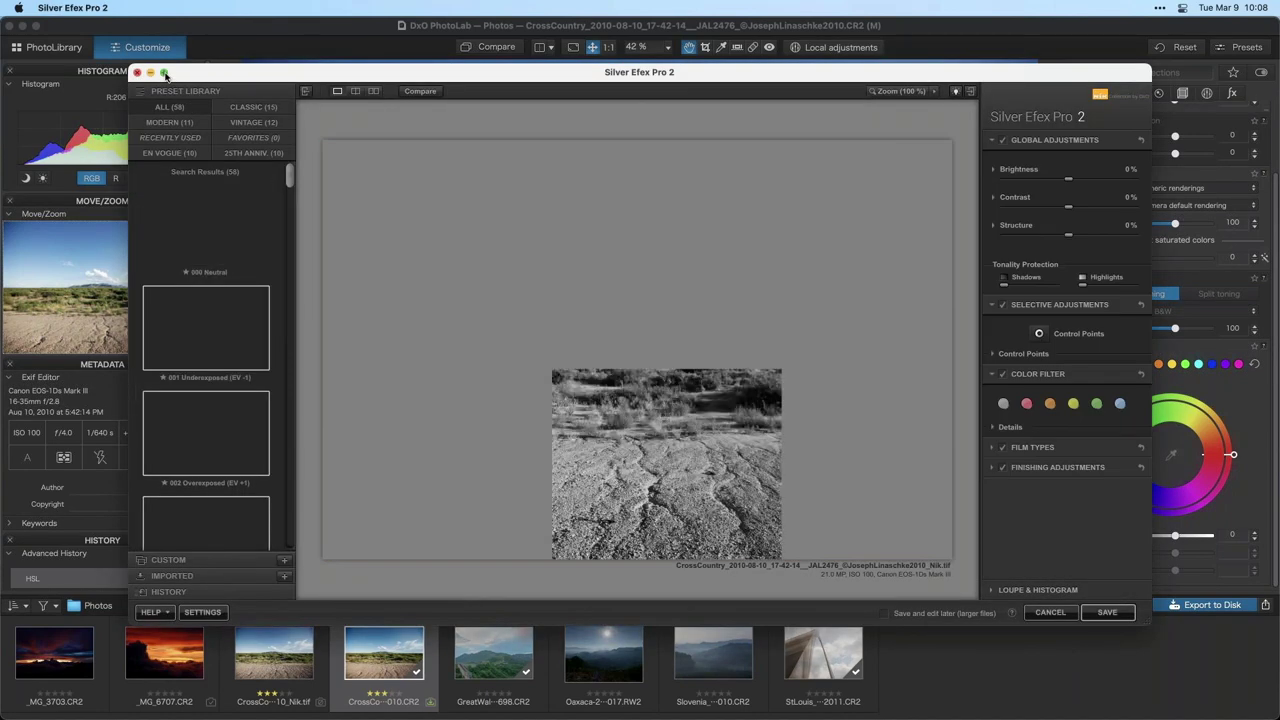
Maximise Silver Efex, apply the 000 Neutral preset, and review the Structure, Film Types and Finishing sections
click(165, 73)
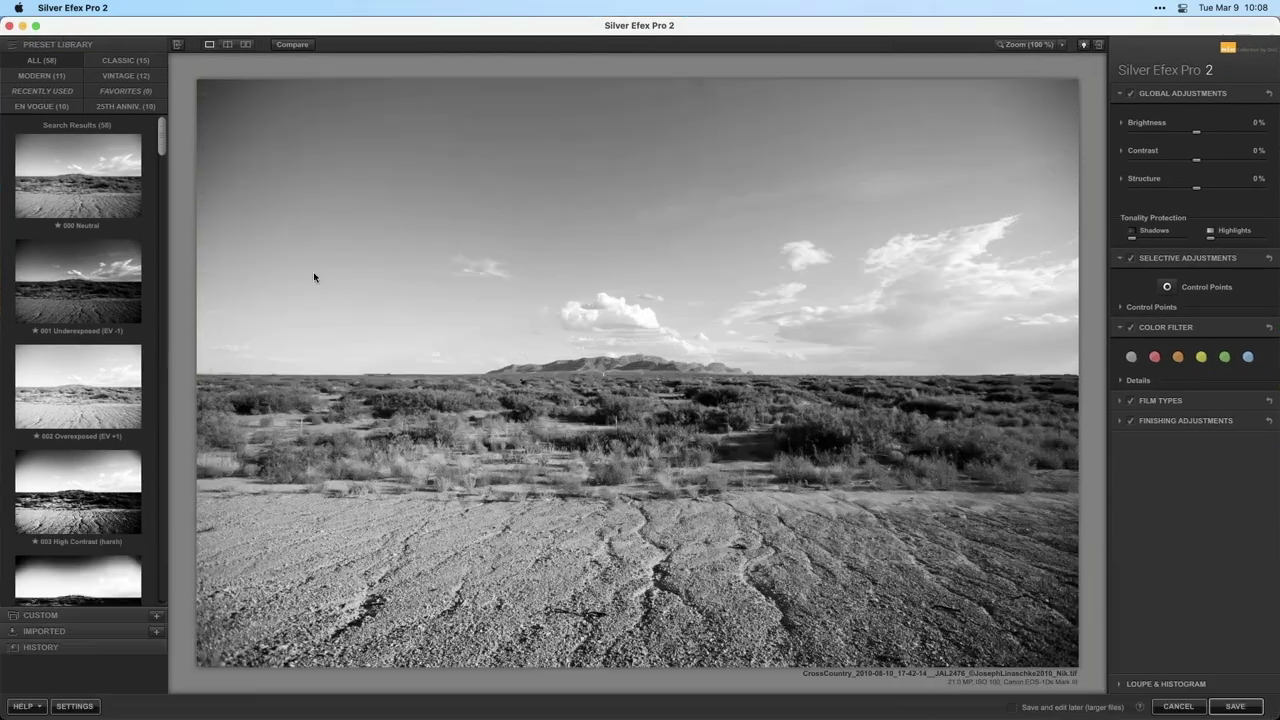
click(112, 174)
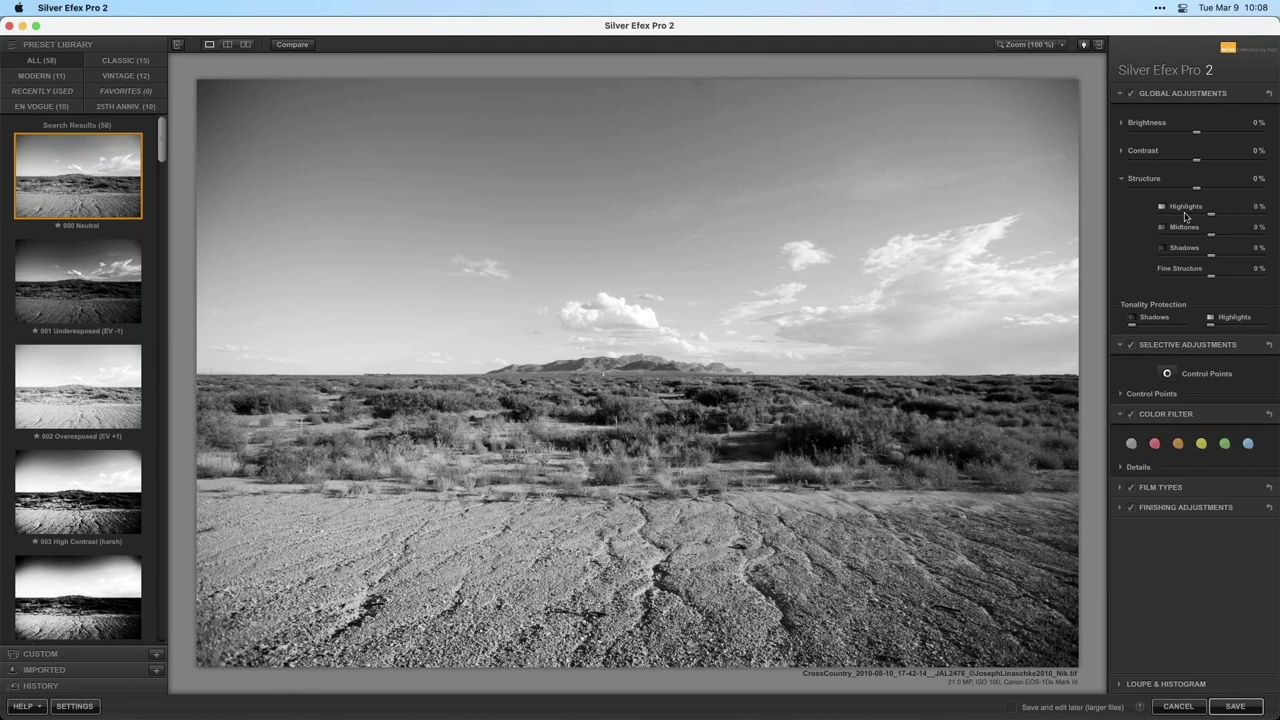
click(1122, 180)
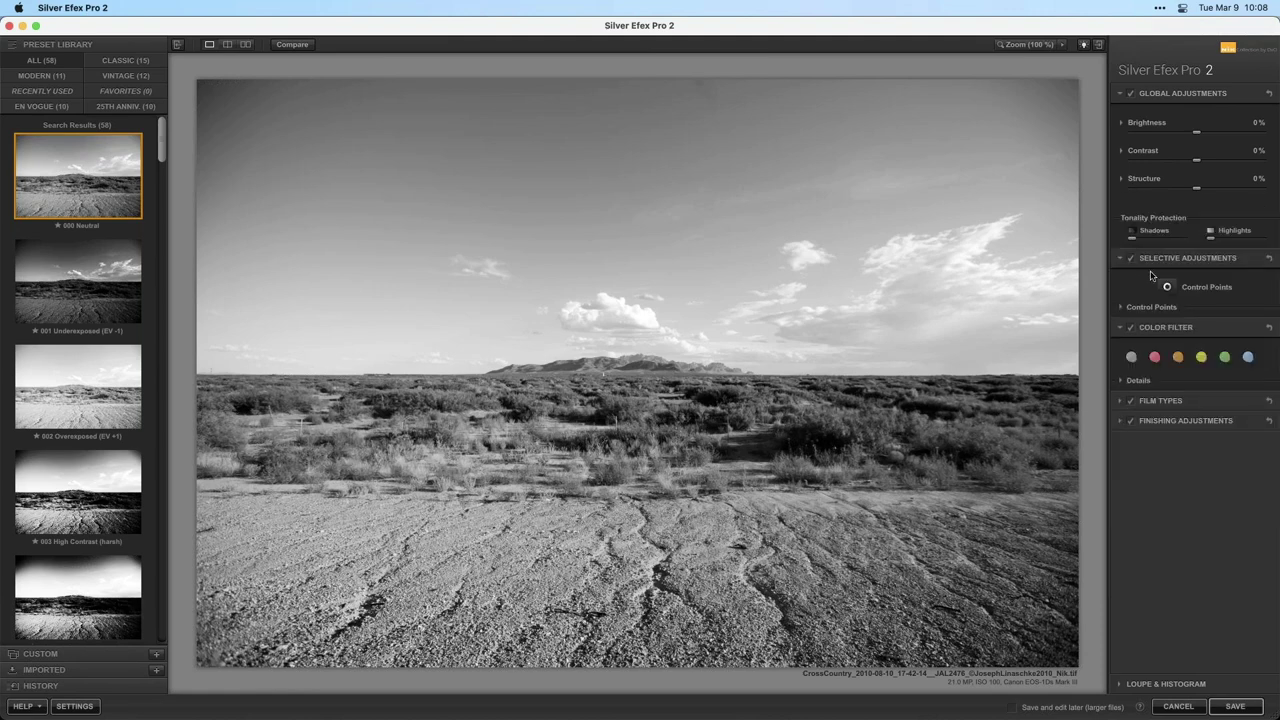
click(1120, 402)
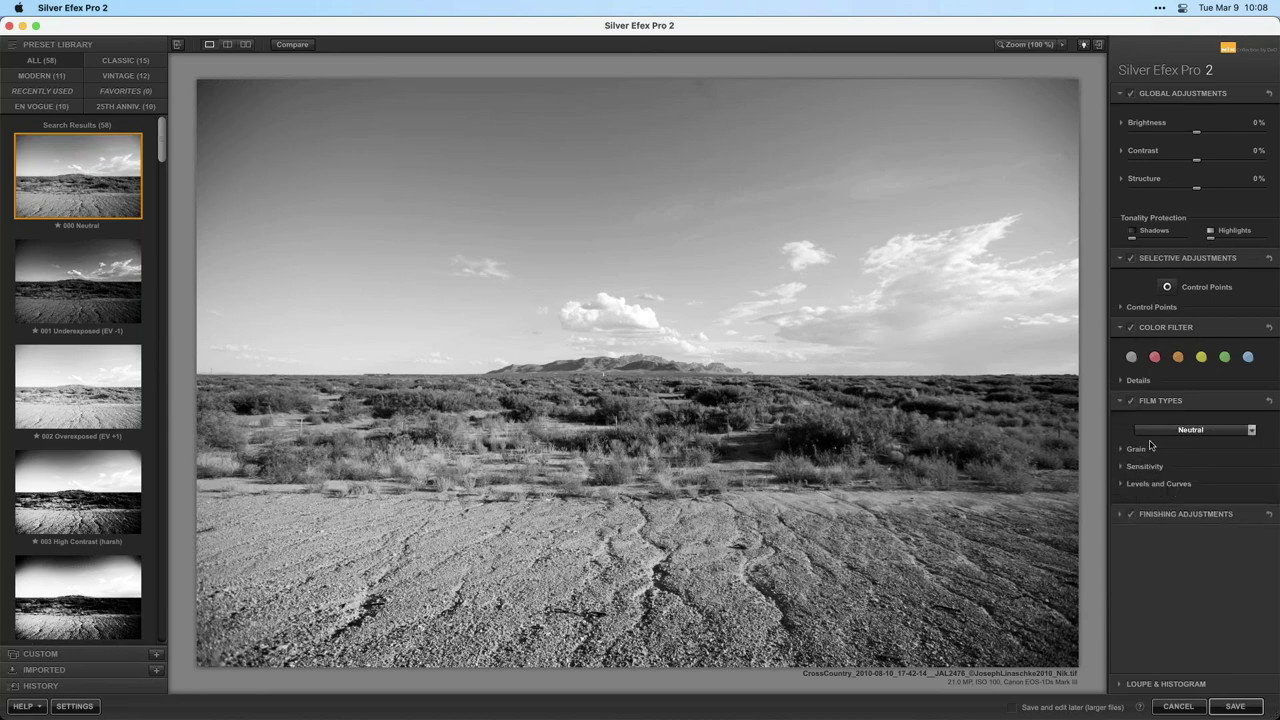
click(1122, 515)
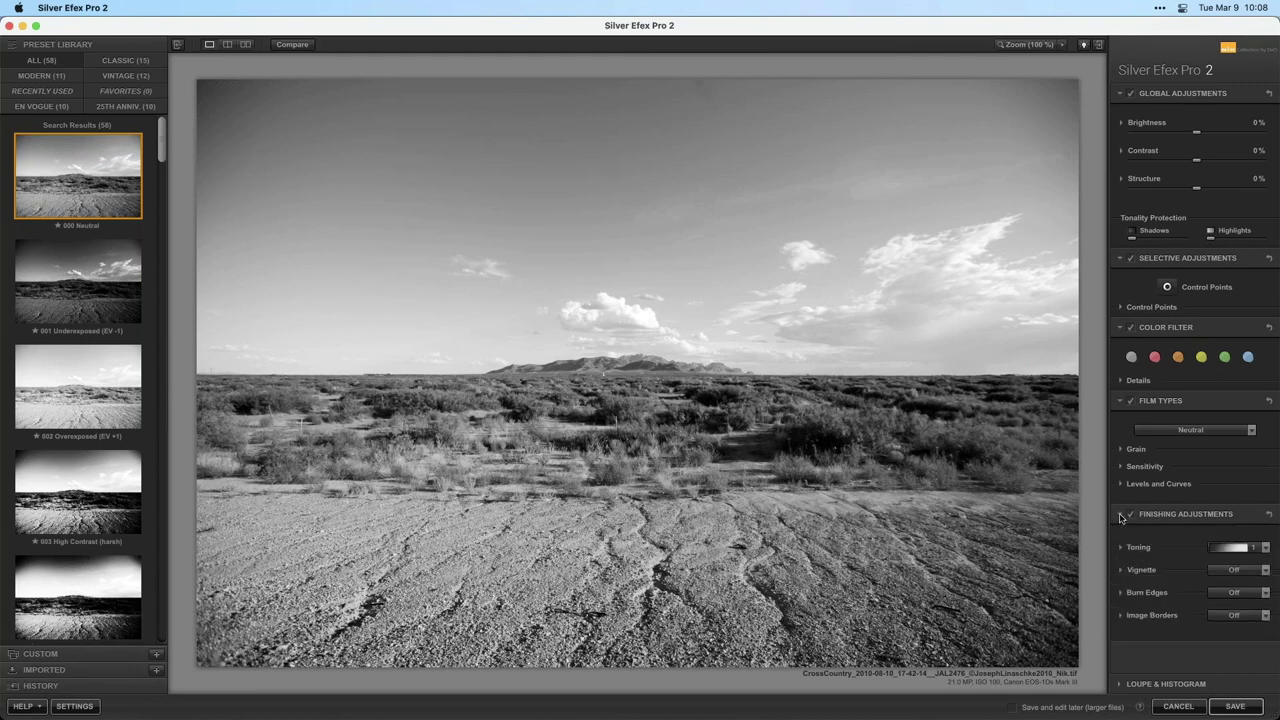
click(1121, 515)
click(1119, 401)
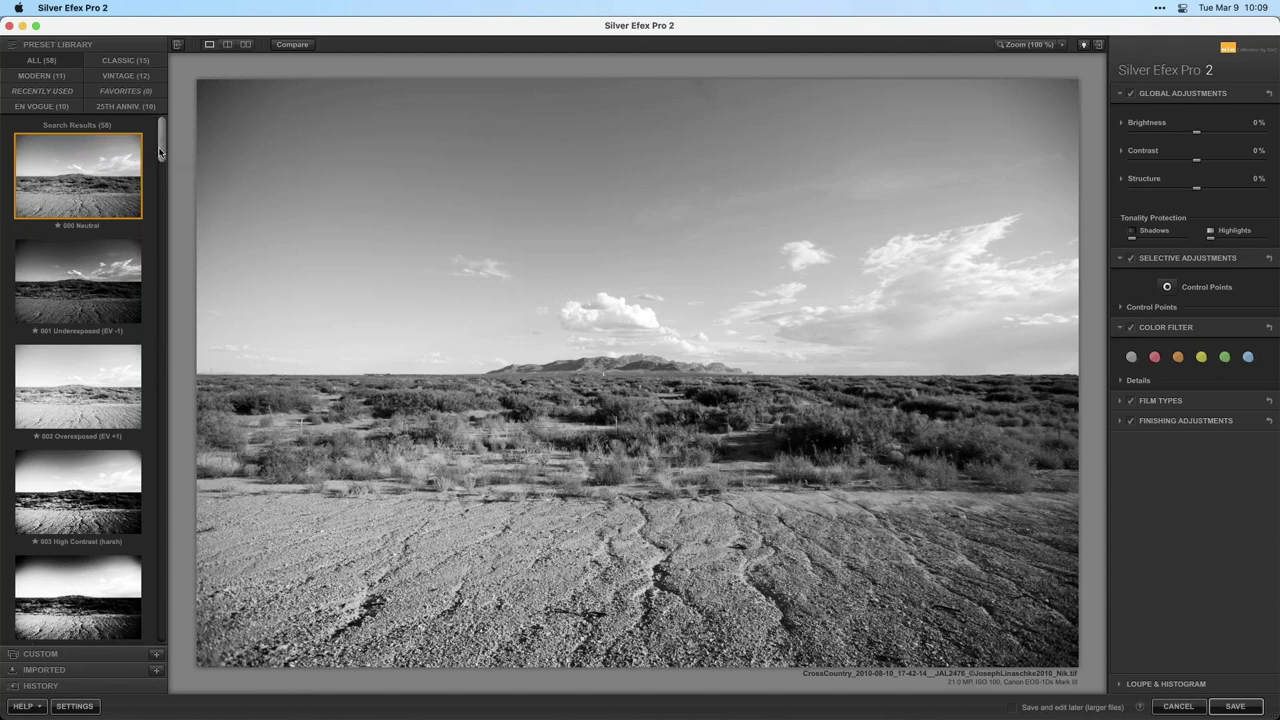
Browse through the Preset Library's black-and-white presets
drag(160, 148, 160, 183)
scroll(160, 183, down, 10)
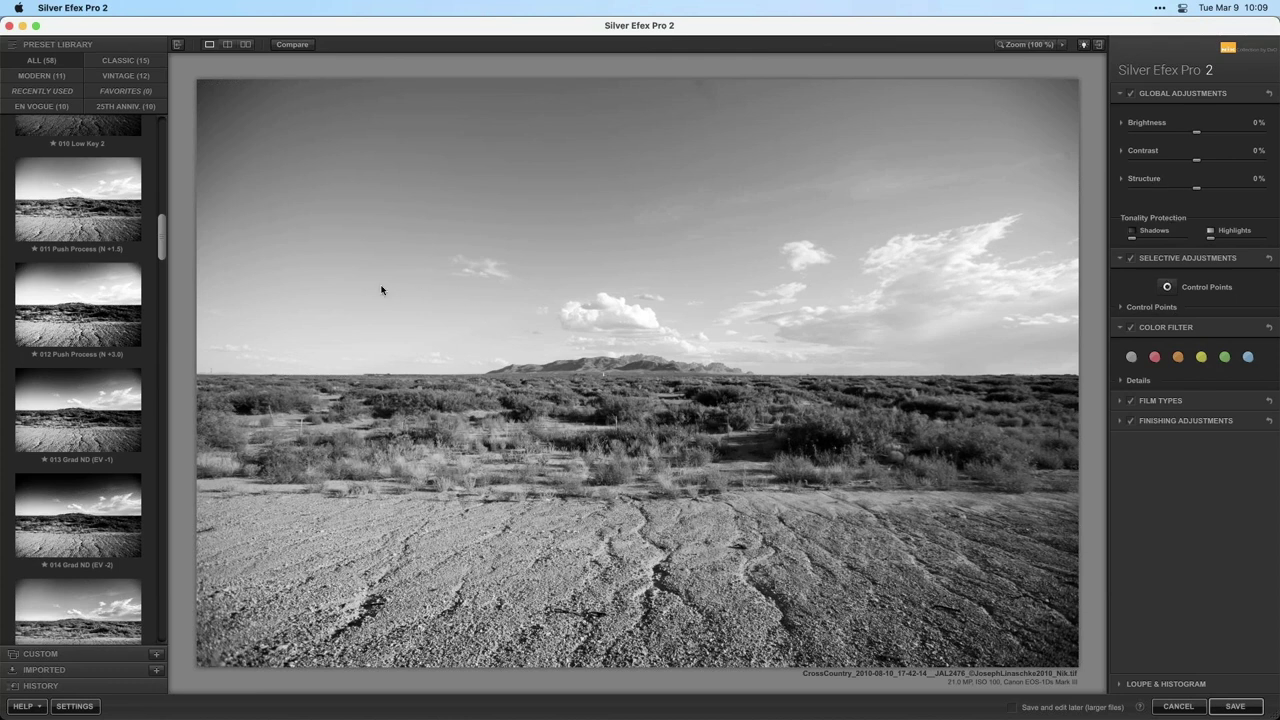
drag(162, 237, 151, 337)
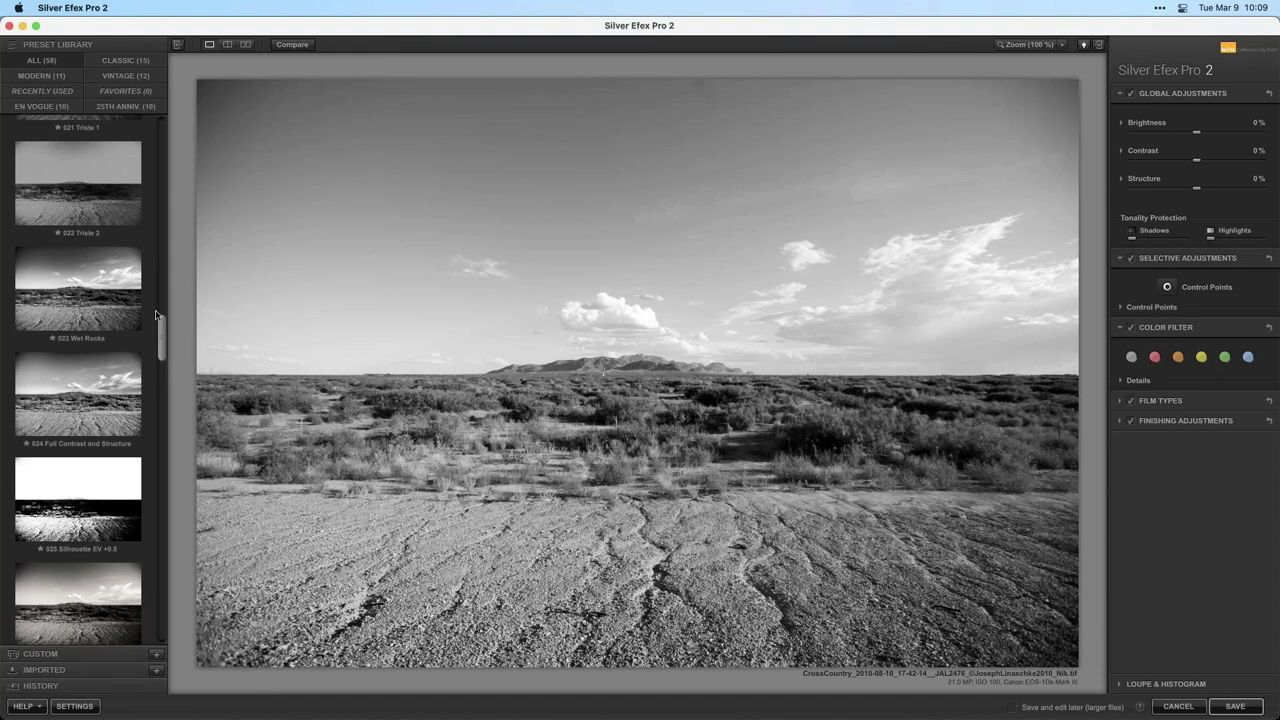
drag(160, 312, 148, 117)
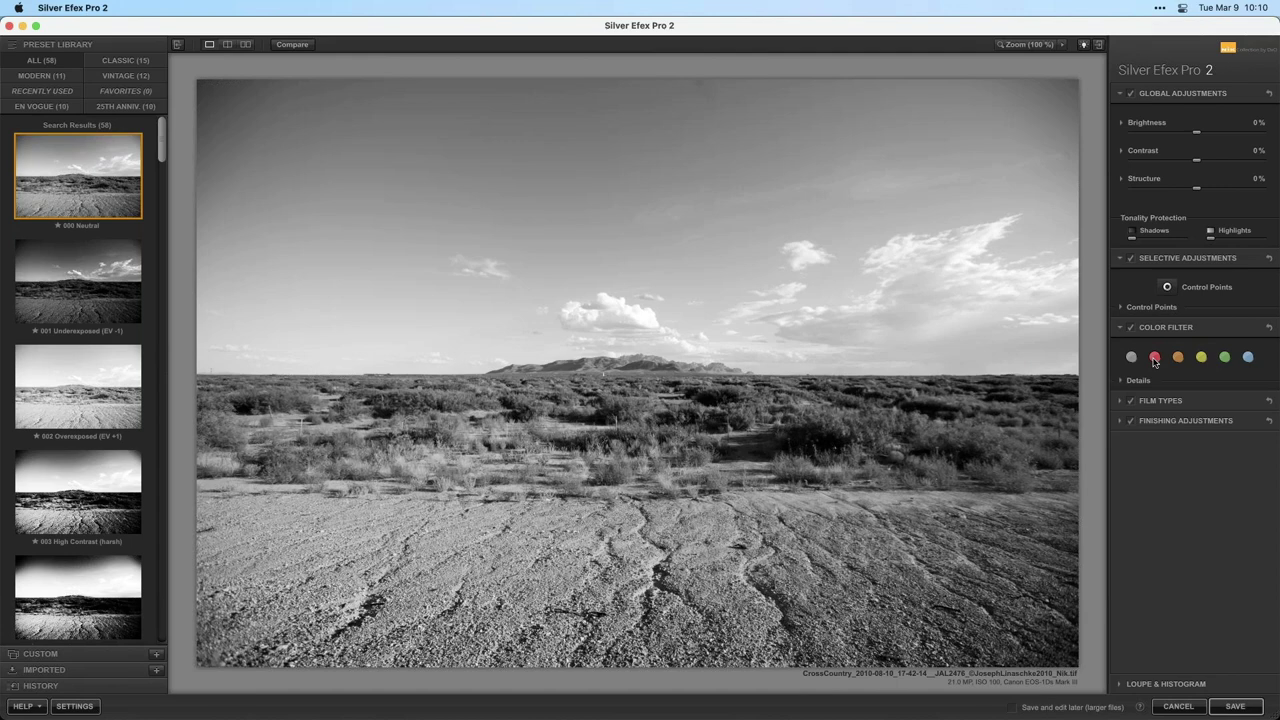
key(super+Tab)
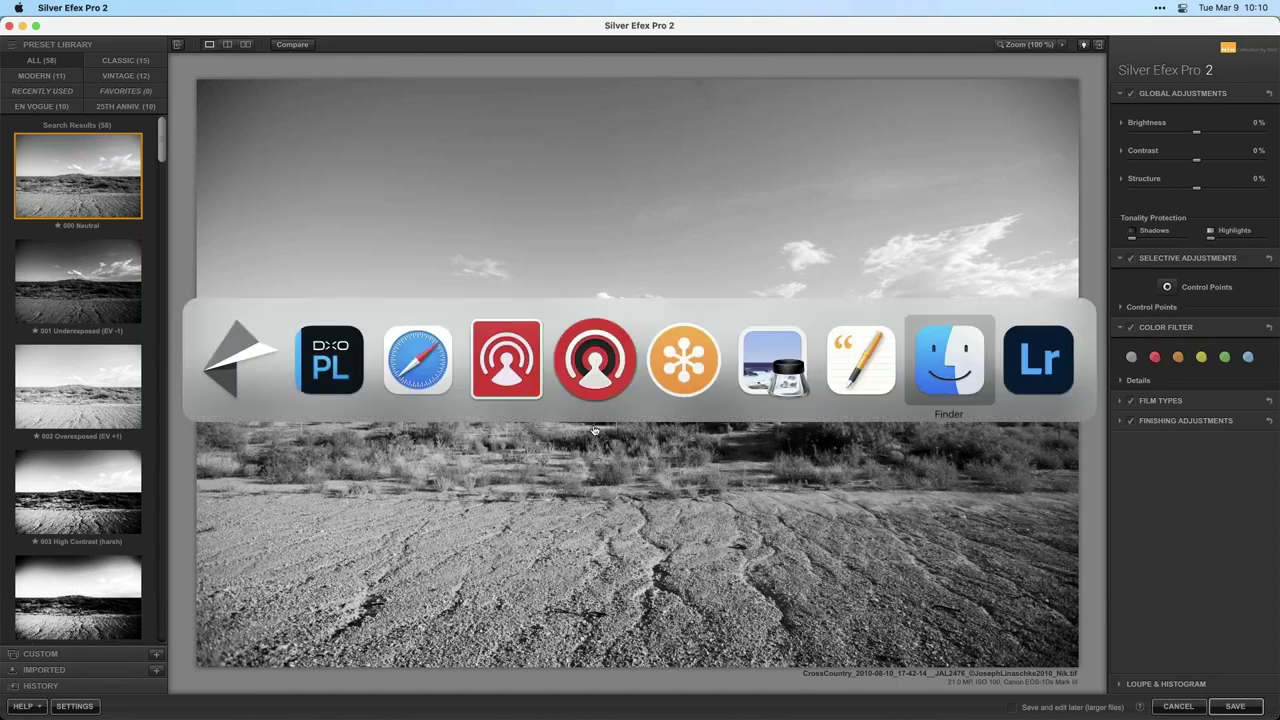
click(430, 375)
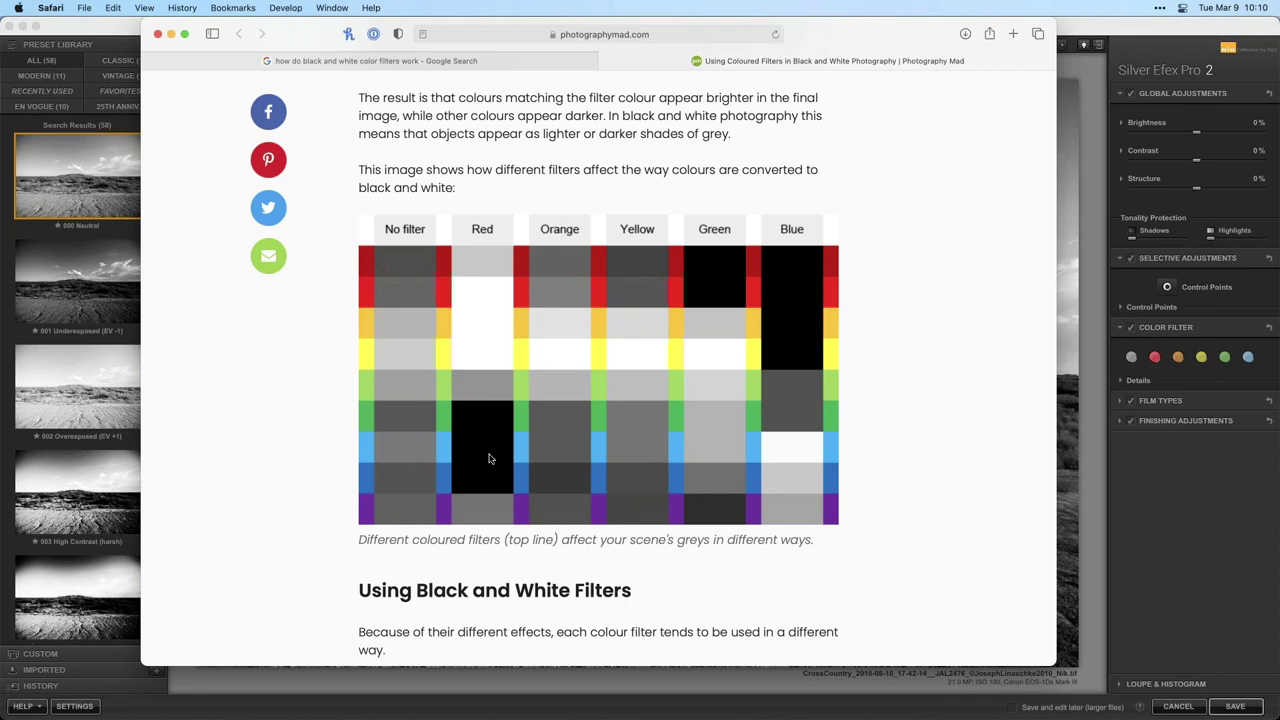
key(super+Tab)
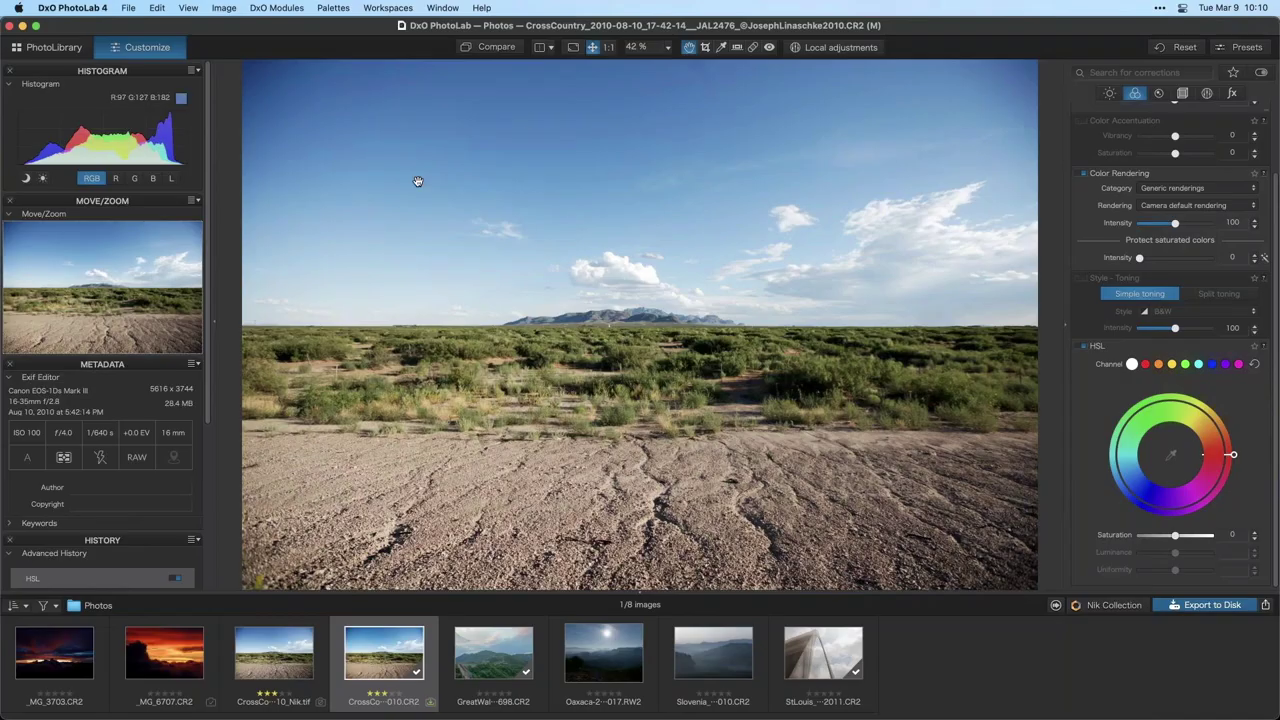
key(super+Tab)
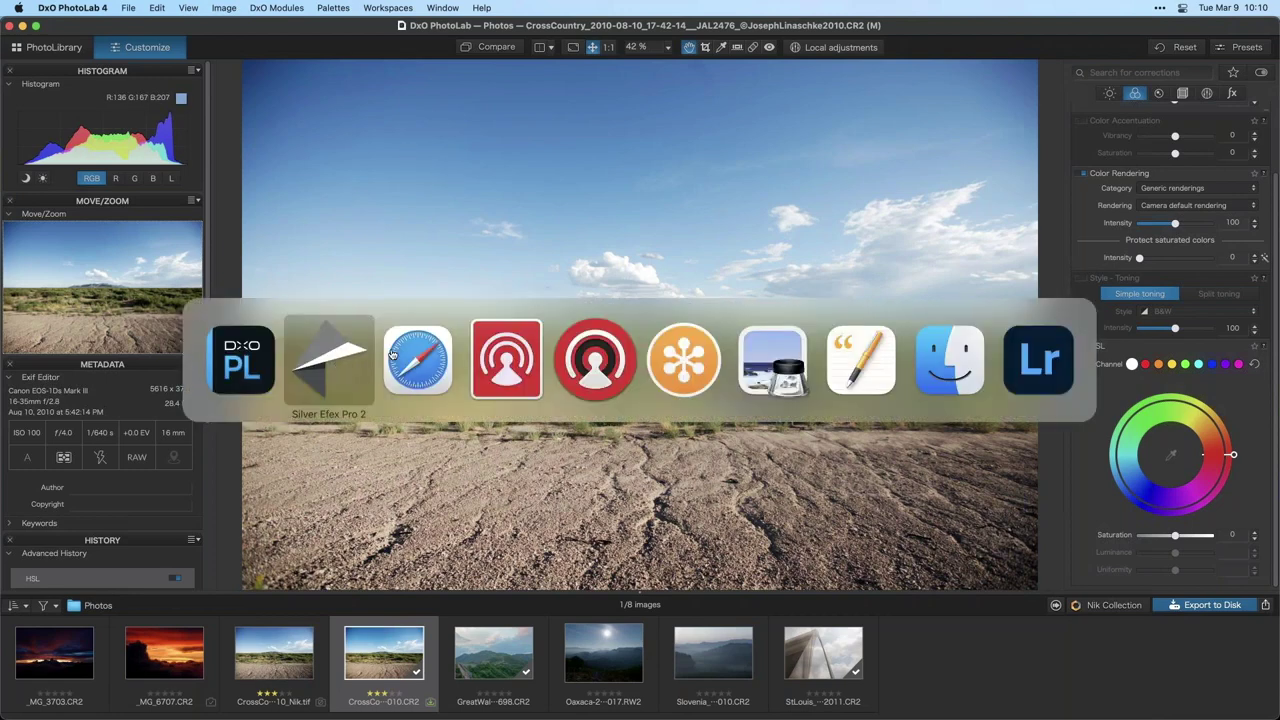
click(315, 371)
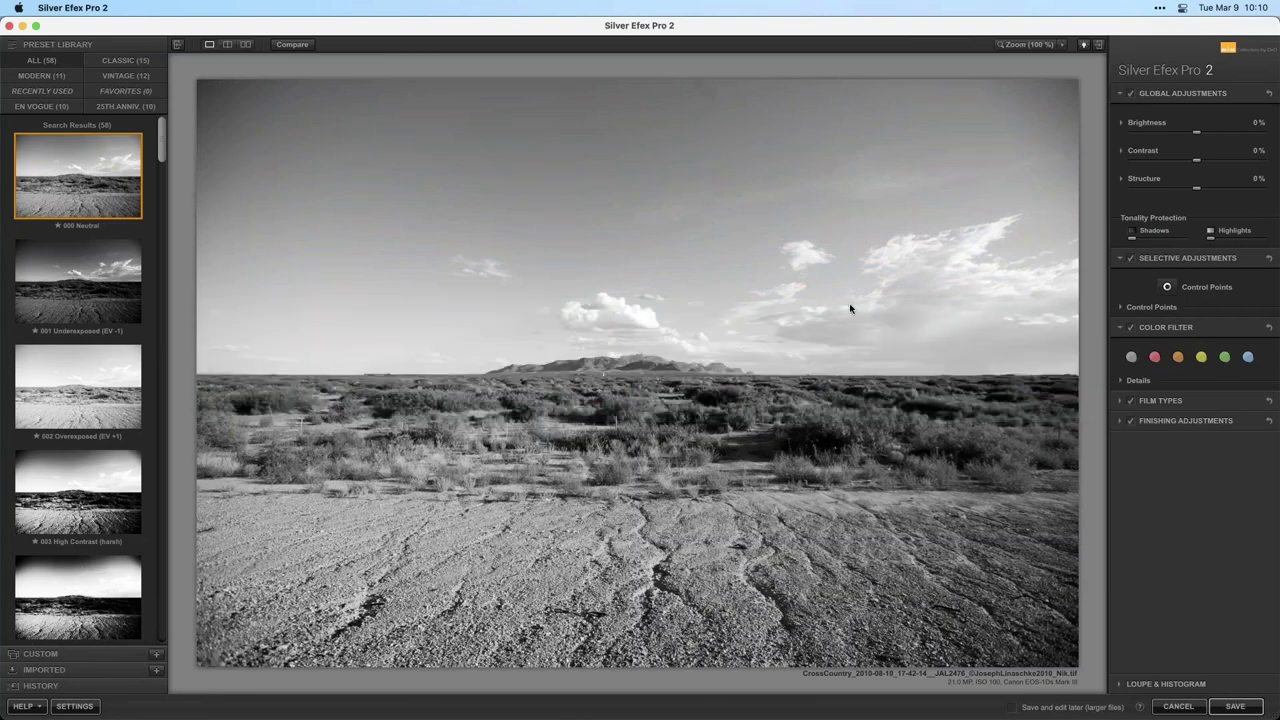
Apply the red colour filter (hue 0°) to darken the sky, comparing against neutral
click(1155, 358)
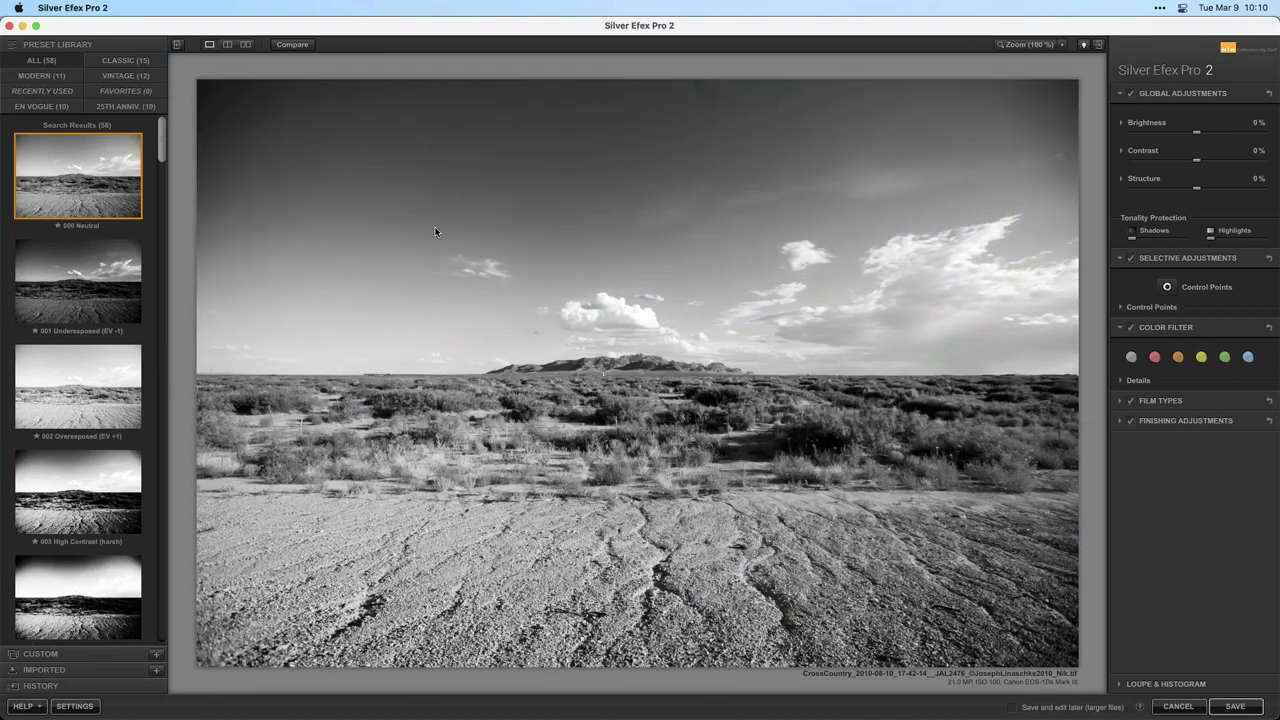
click(1134, 359)
click(1156, 359)
Raise the red filter Strength to 147% under Color Filter Details
click(1122, 381)
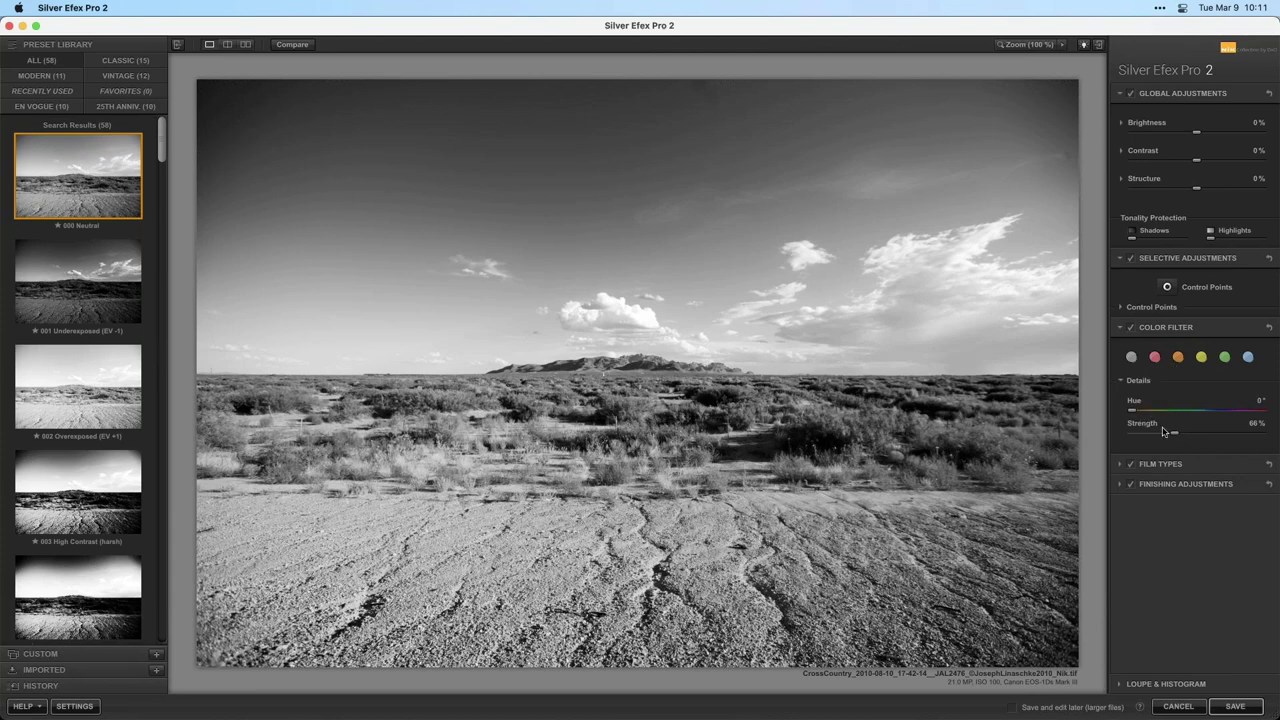
drag(1168, 436, 1227, 438)
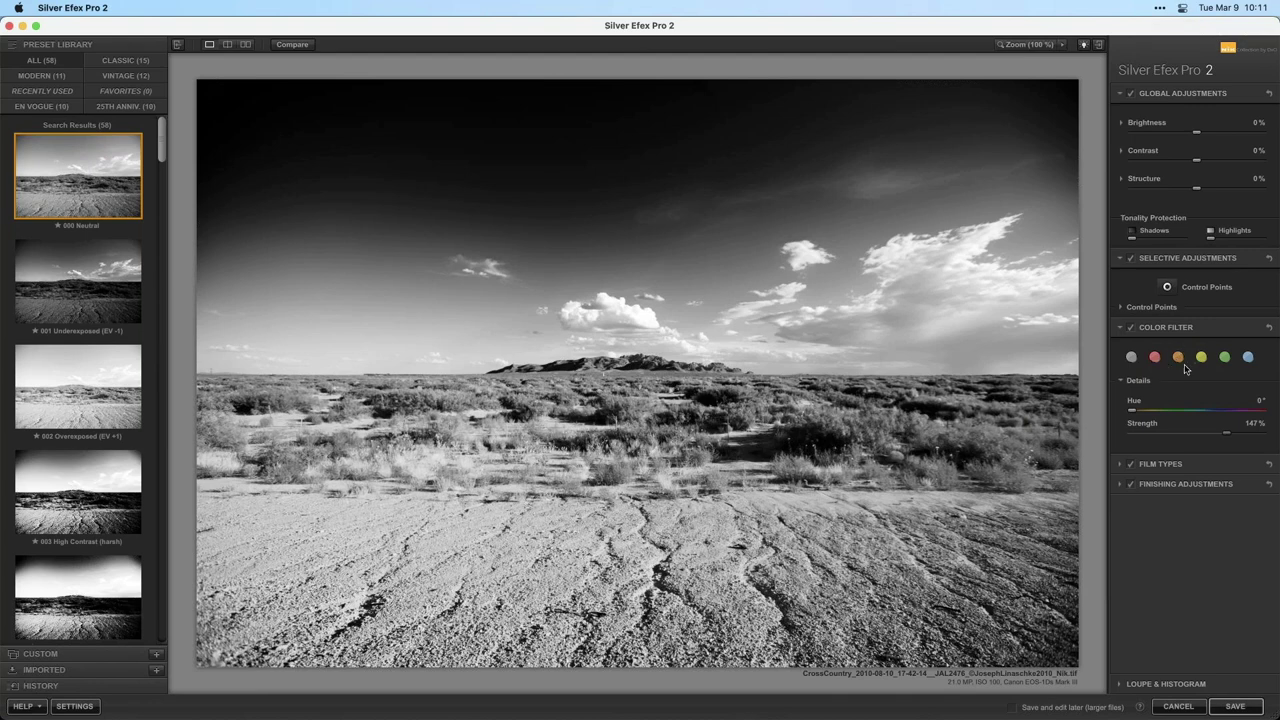
Compare with the colour original in PhotoLab, then reset the colour filter to hue 60°, strength 50%
key(super+Tab)
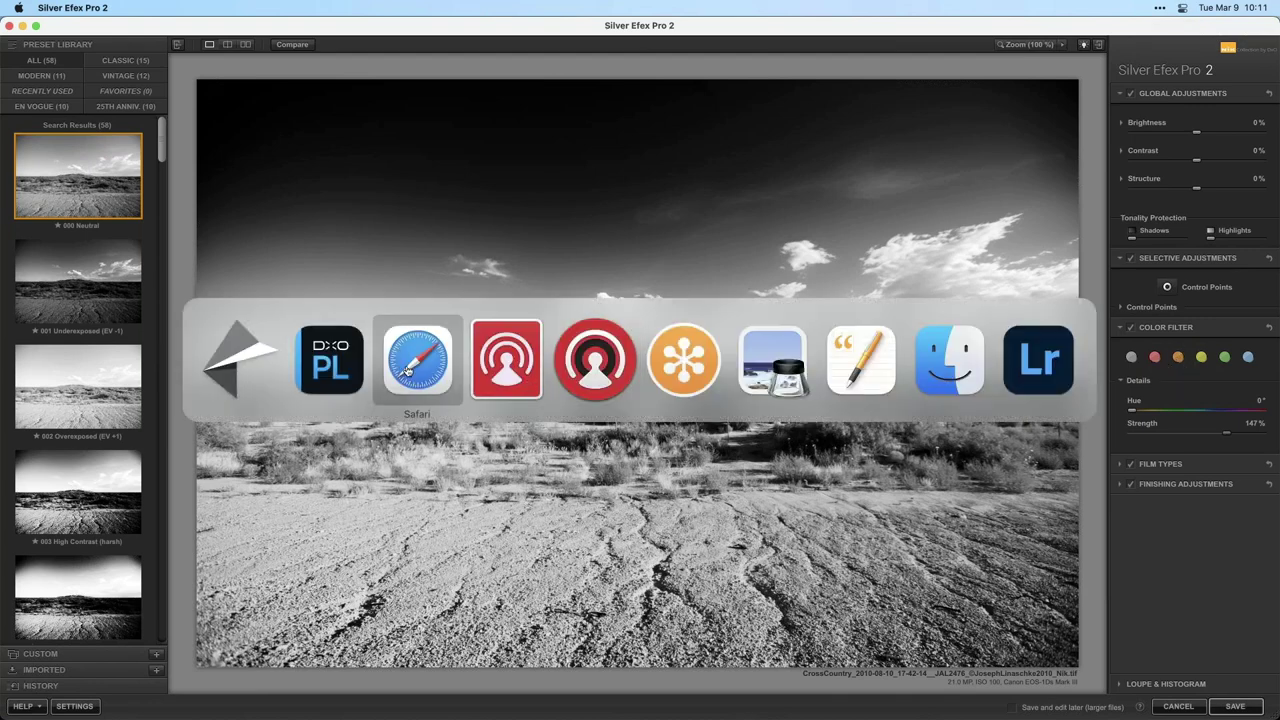
click(333, 372)
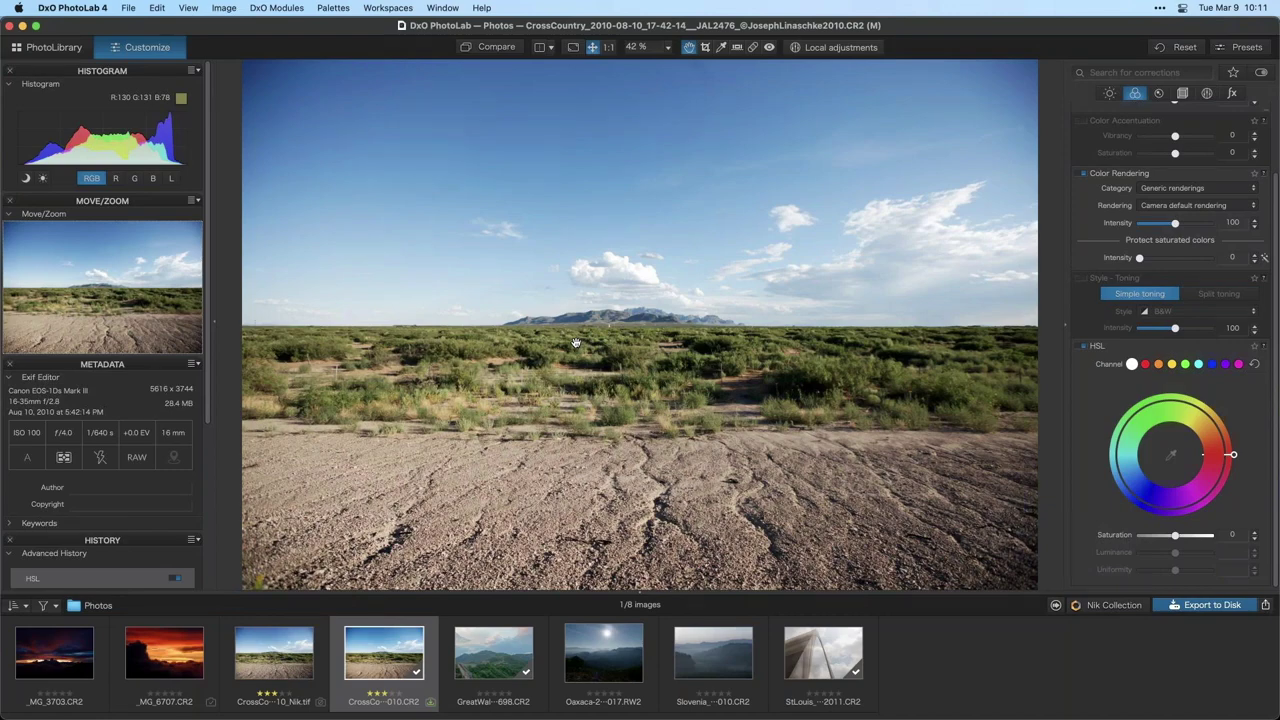
key(super+Tab)
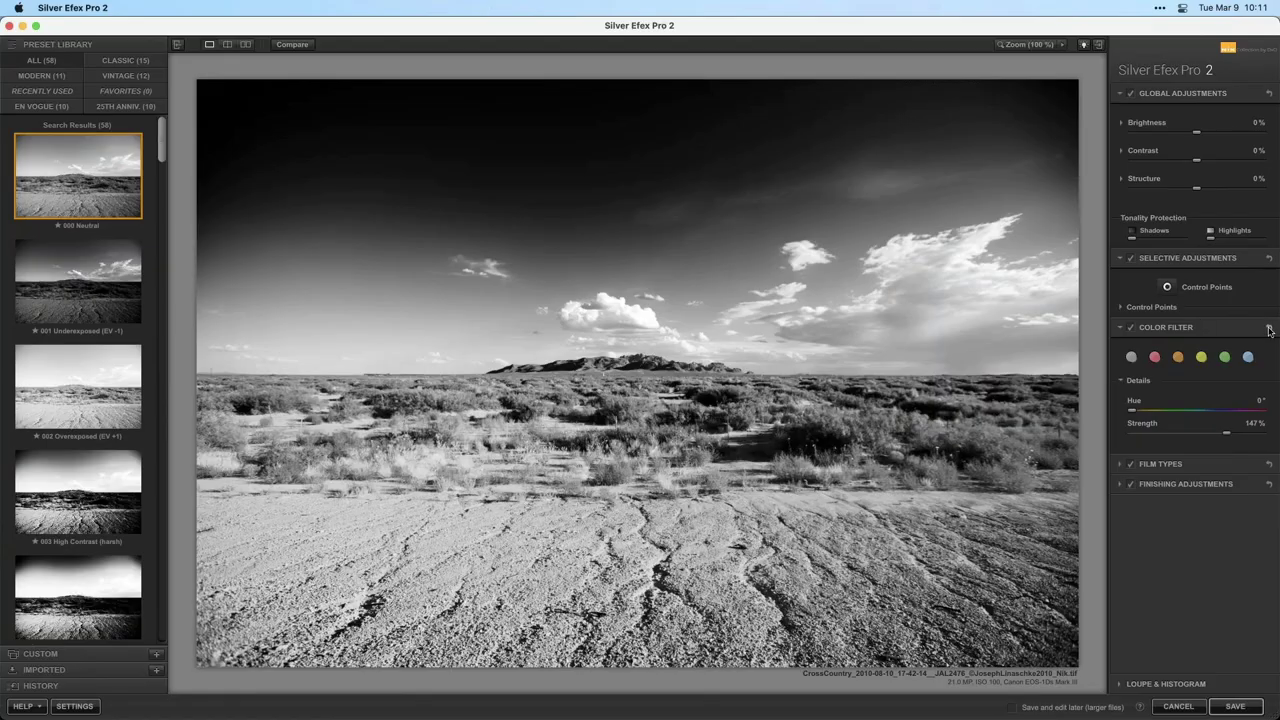
click(1224, 356)
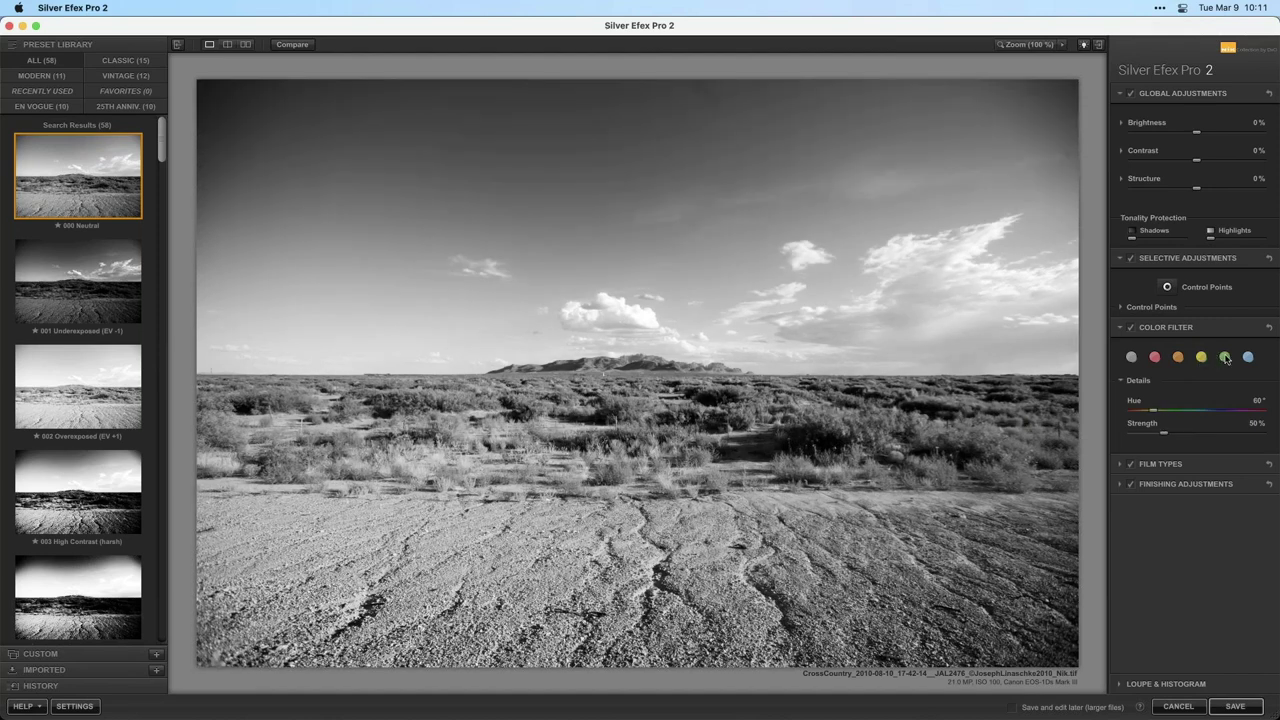
click(1201, 357)
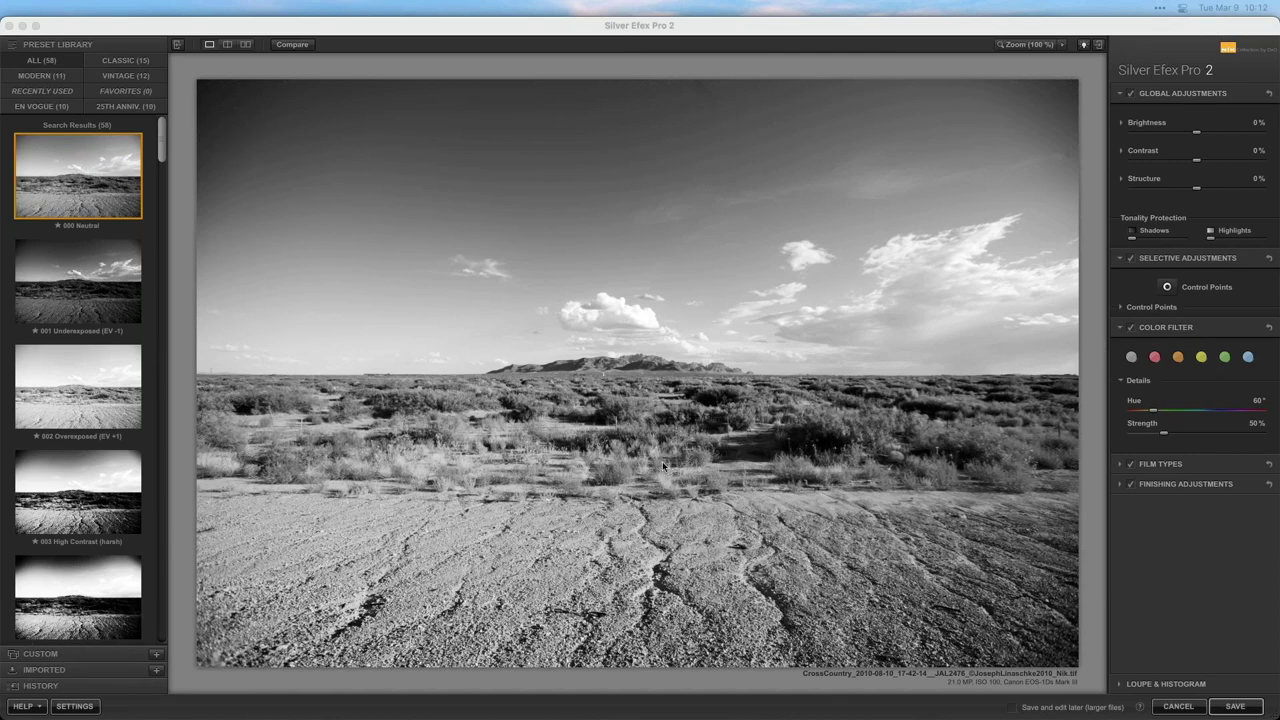
Bring the coloured-filters article forward to check its chart, then return to the black-and-white image
key(super+Tab)
key(super+Tab)
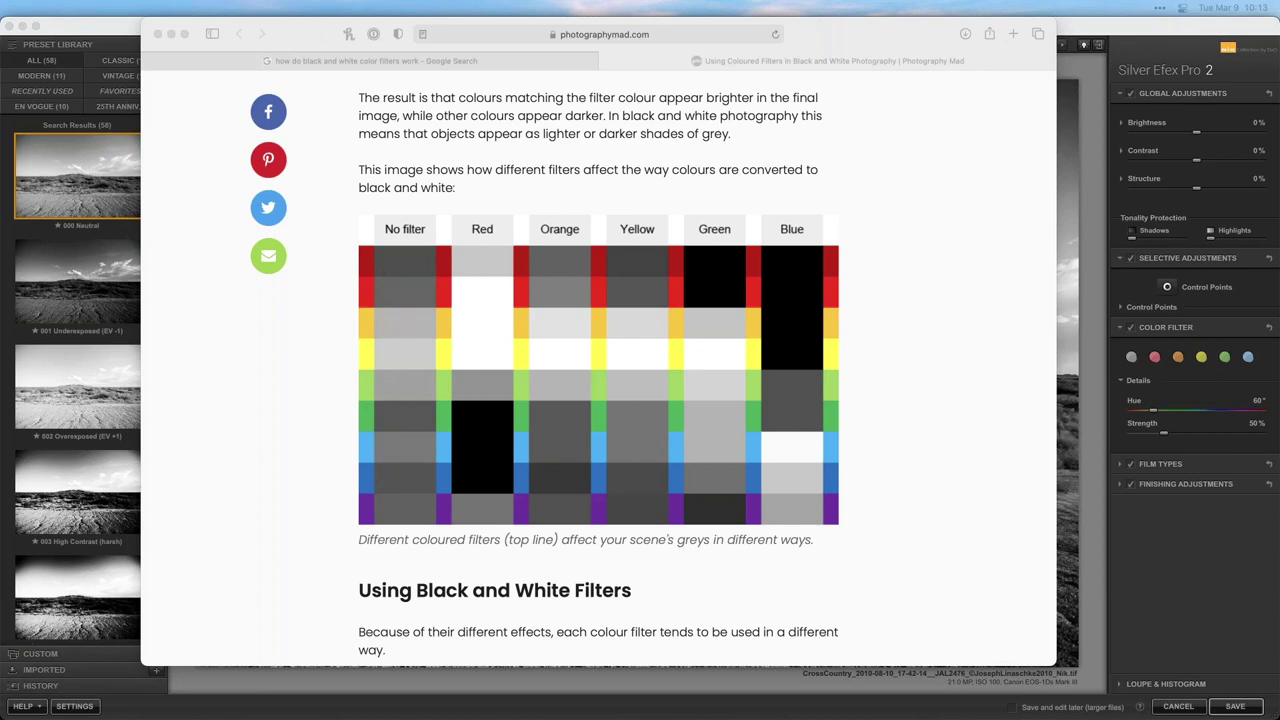
click(299, 329)
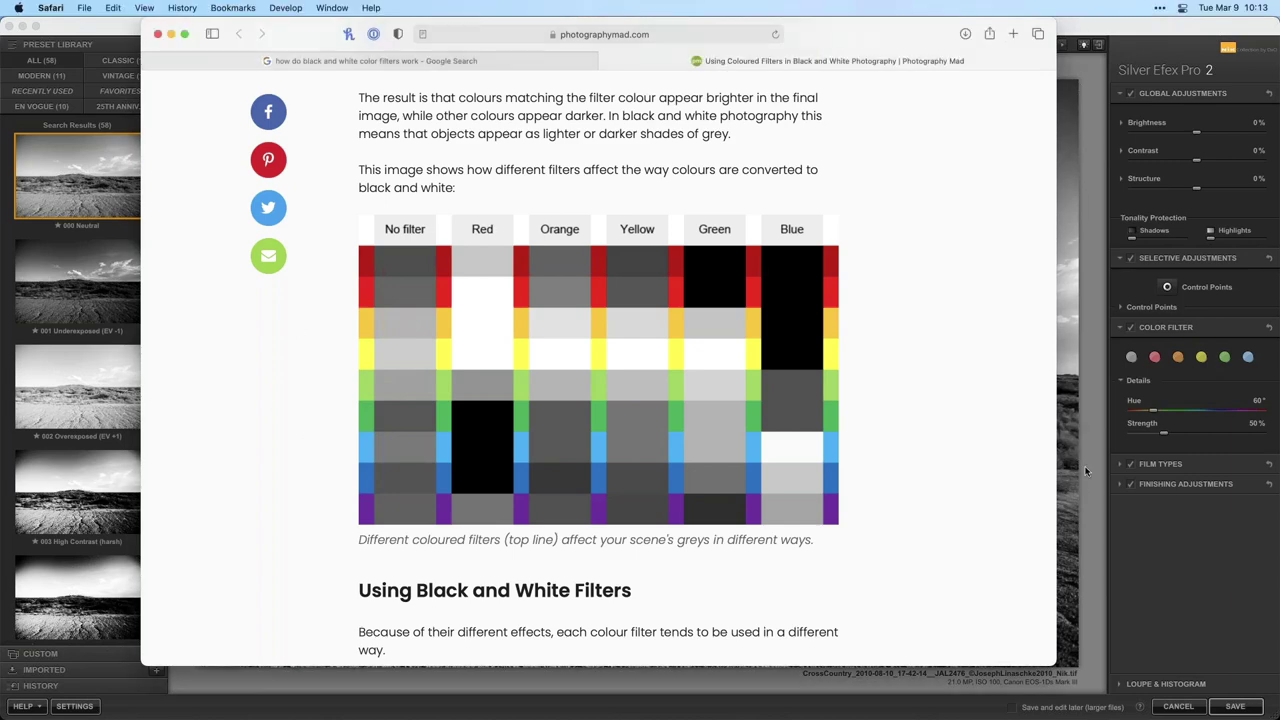
click(1141, 544)
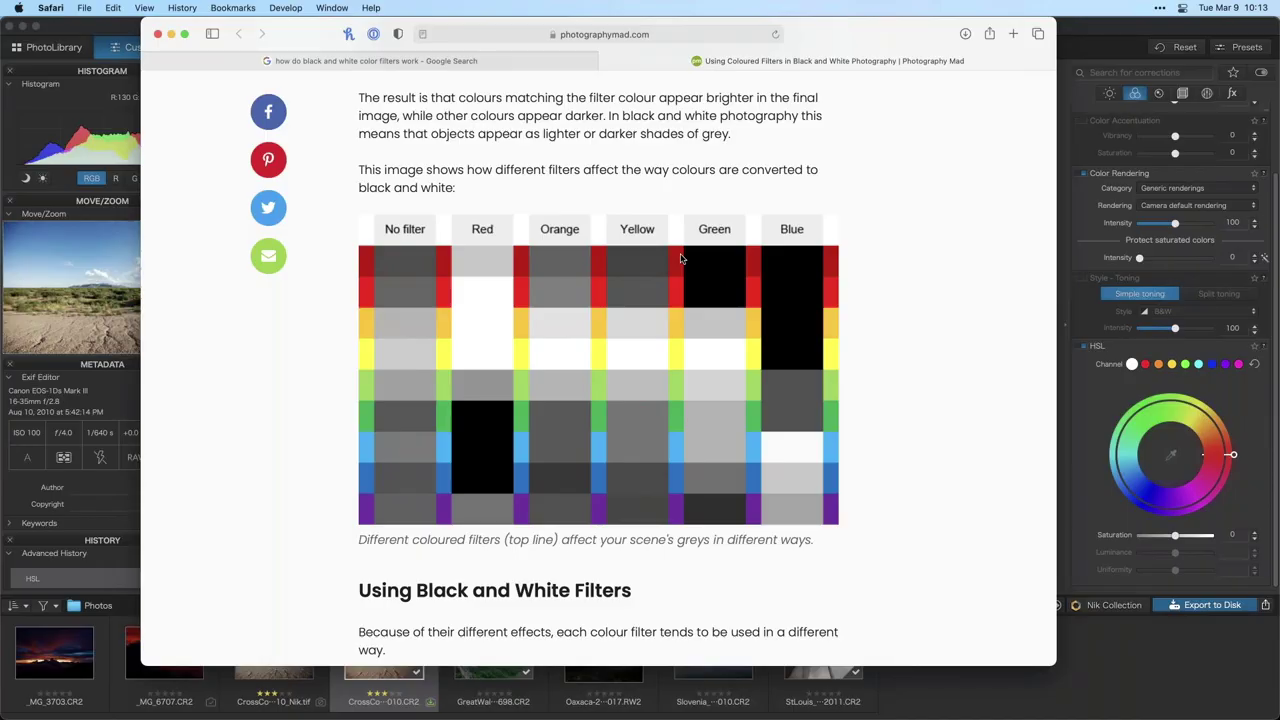
Switch back to PhotoLab and open the _MG_6707.CR2 sunset cloud photo from the filmstrip
click(1113, 398)
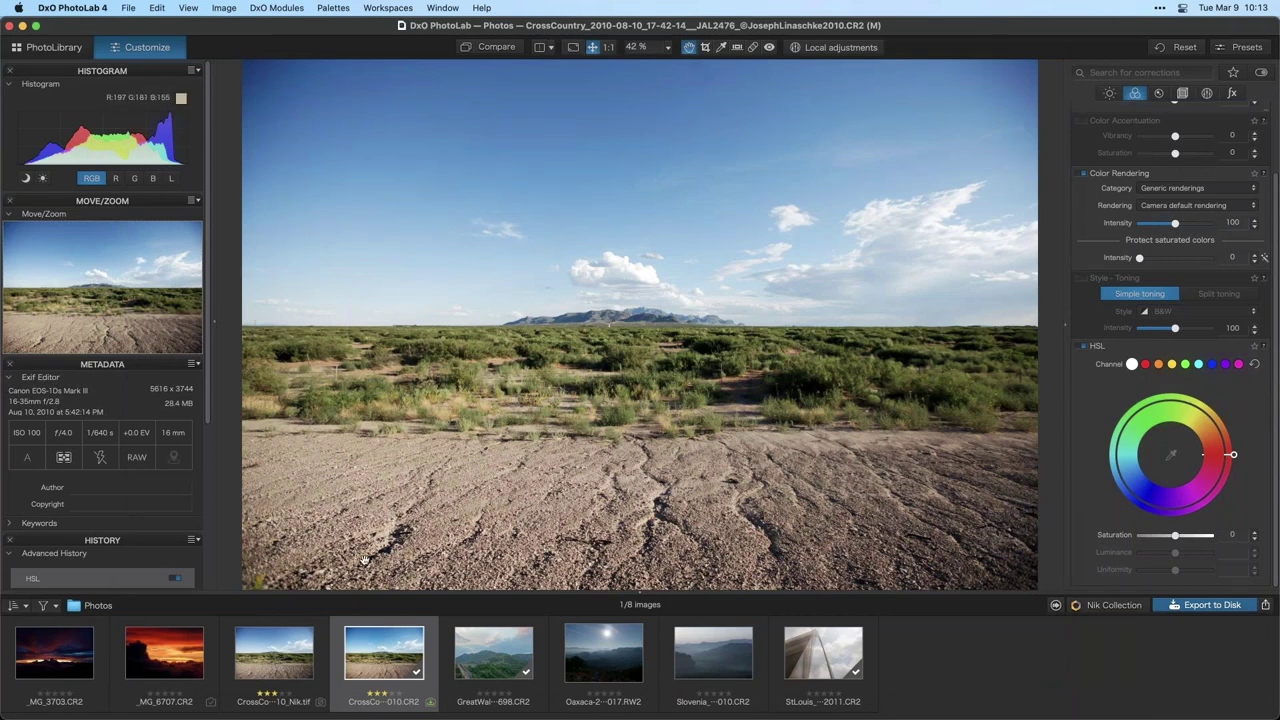
click(150, 650)
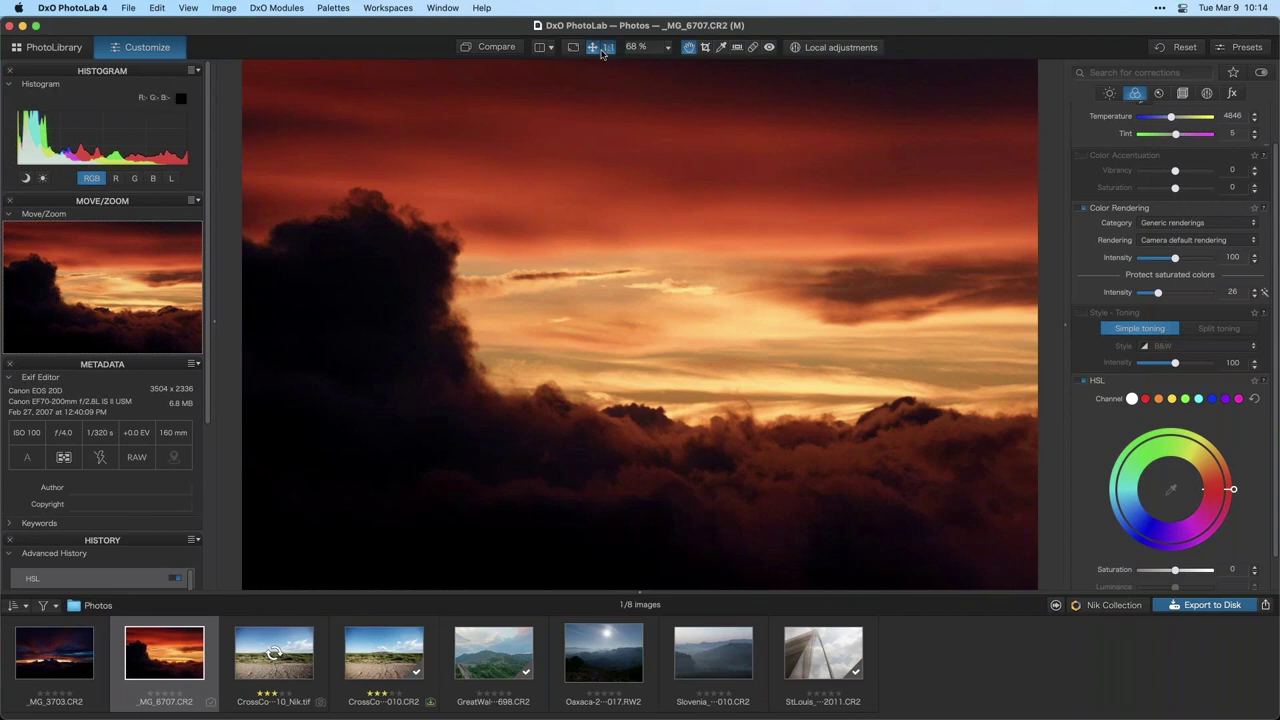
Inspect the sunset at 100%, reset all its corrections, then return to fit view
click(620, 250)
drag(623, 251, 670, 216)
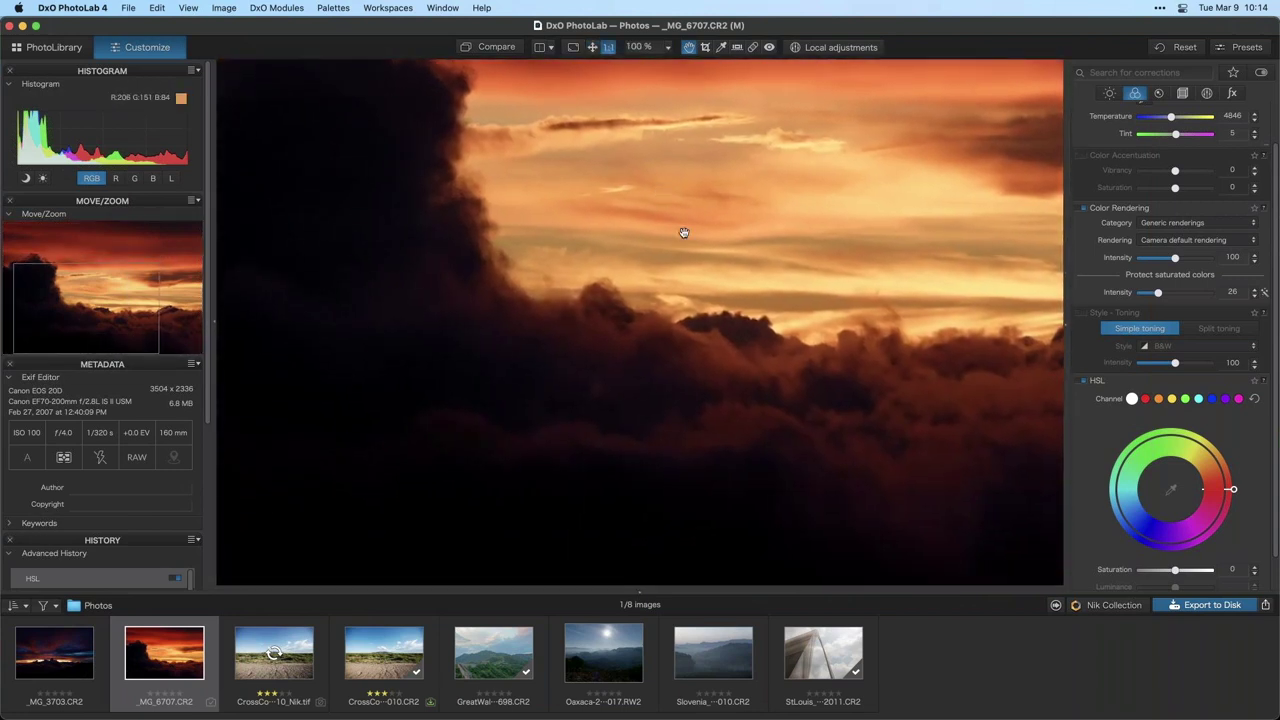
click(1177, 47)
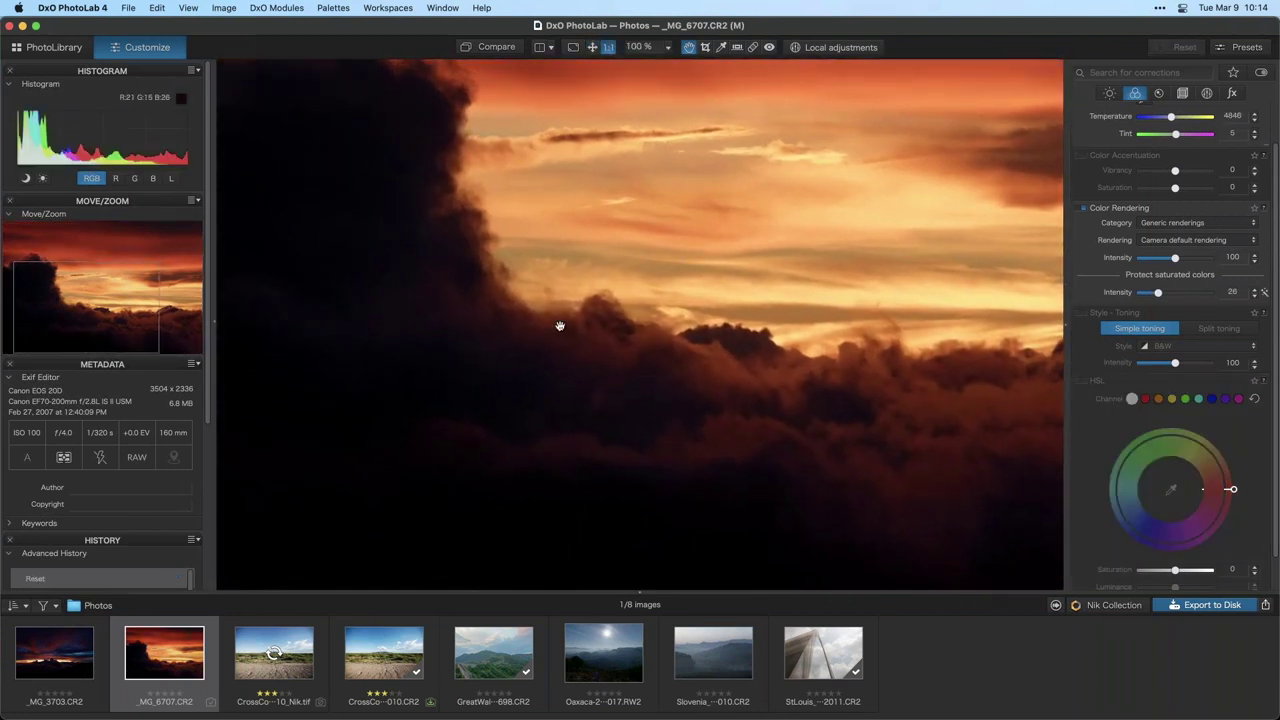
click(592, 53)
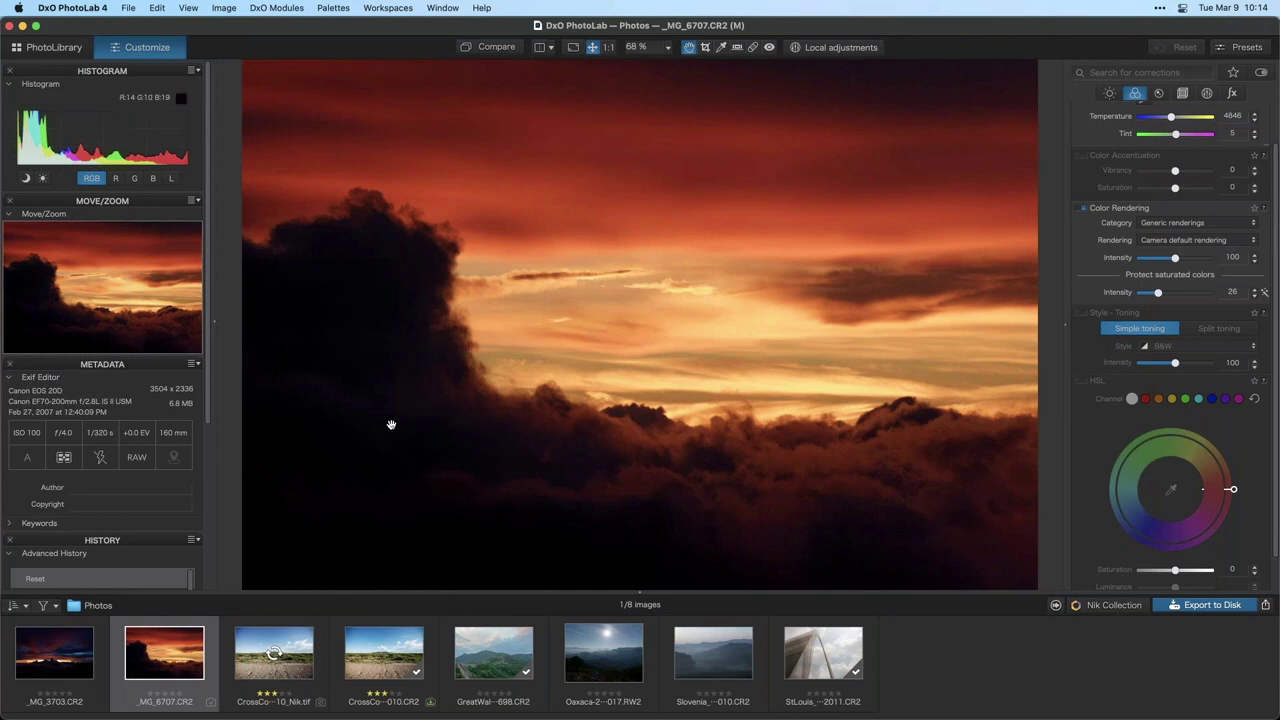
In Light, try exposure at 1.77 and 0.78, reset it to 0.00, and raise Selective Tone Shadows to 58
scroll(1170, 190, up, 2)
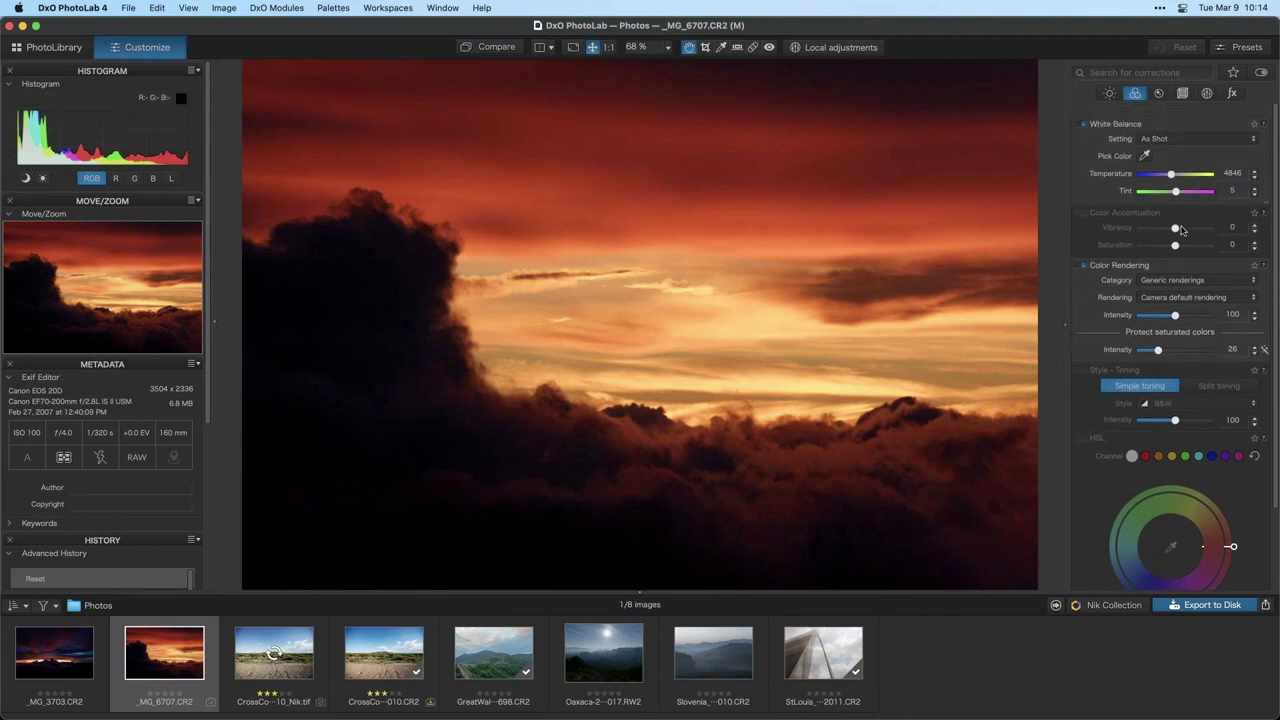
click(1111, 93)
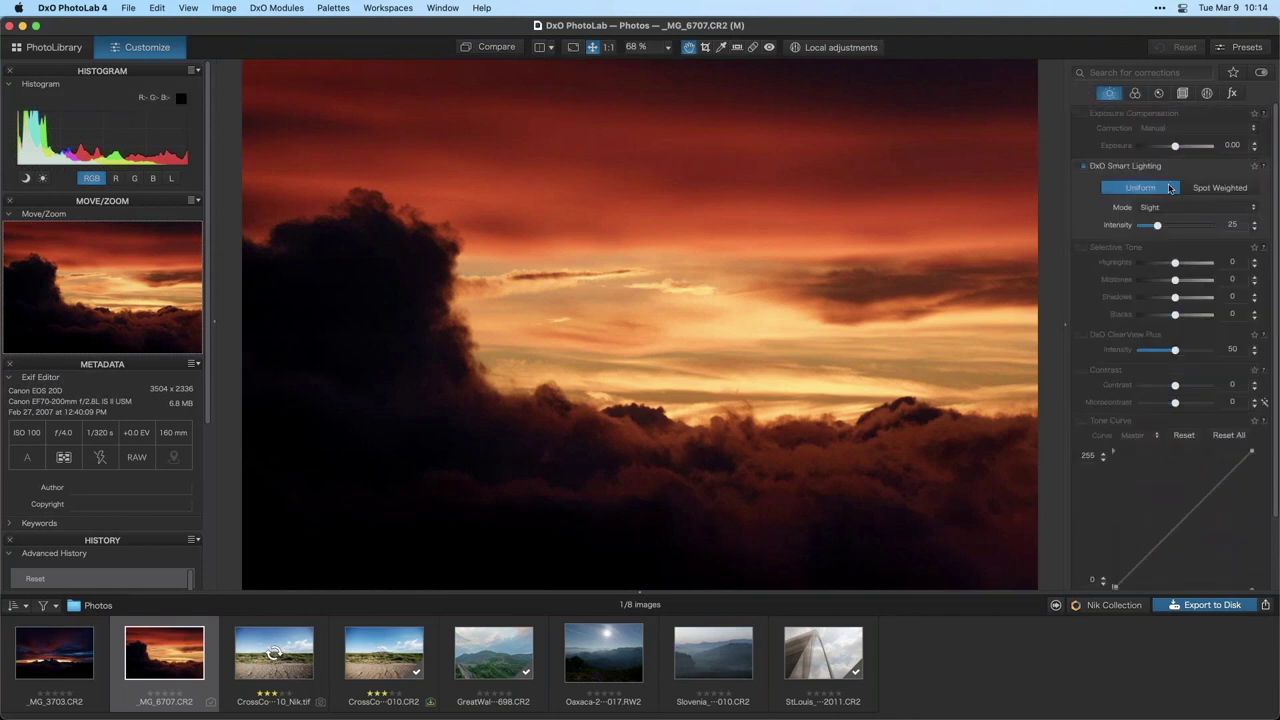
drag(1176, 150, 1189, 148)
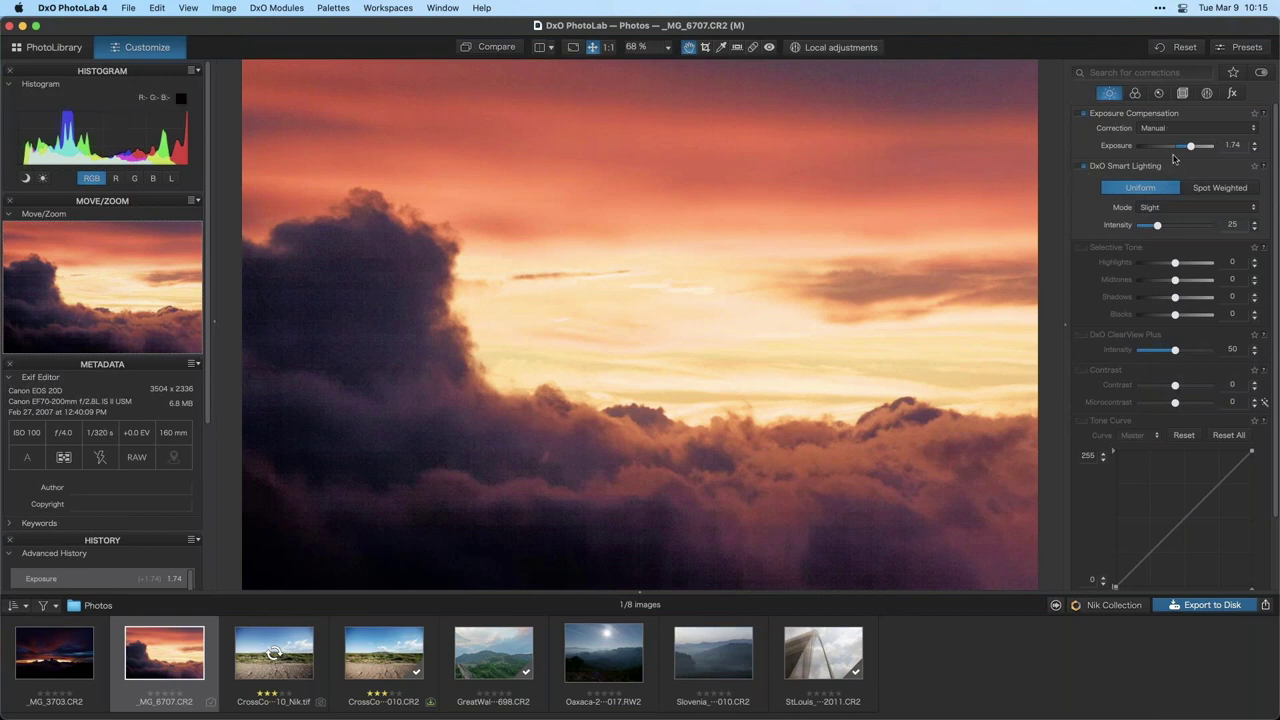
drag(1190, 146, 1182, 148)
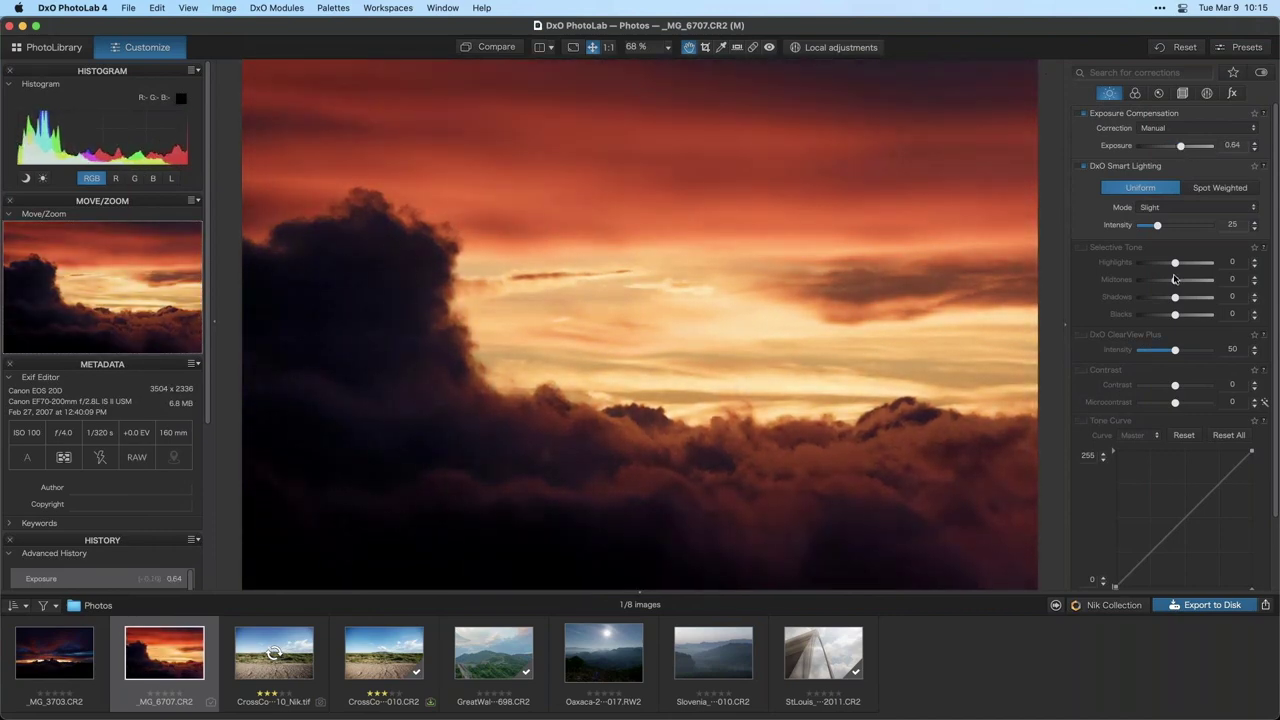
double_click(1181, 147)
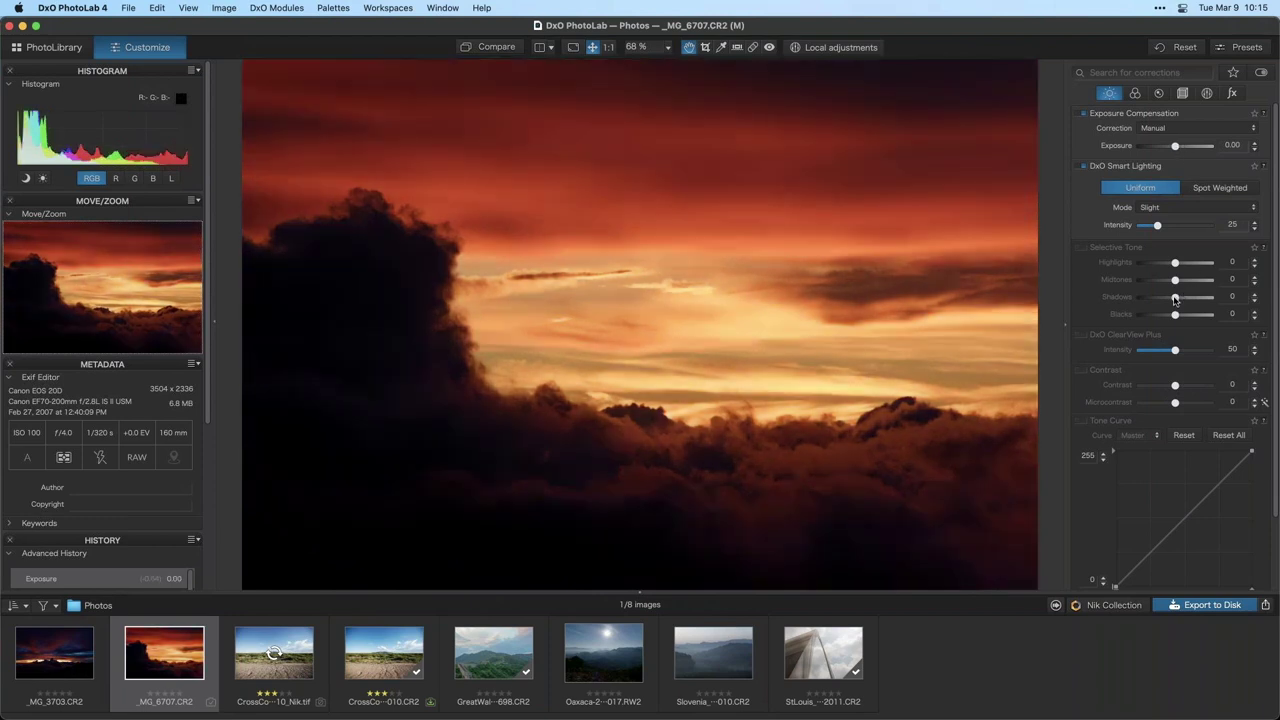
drag(1175, 297, 1196, 298)
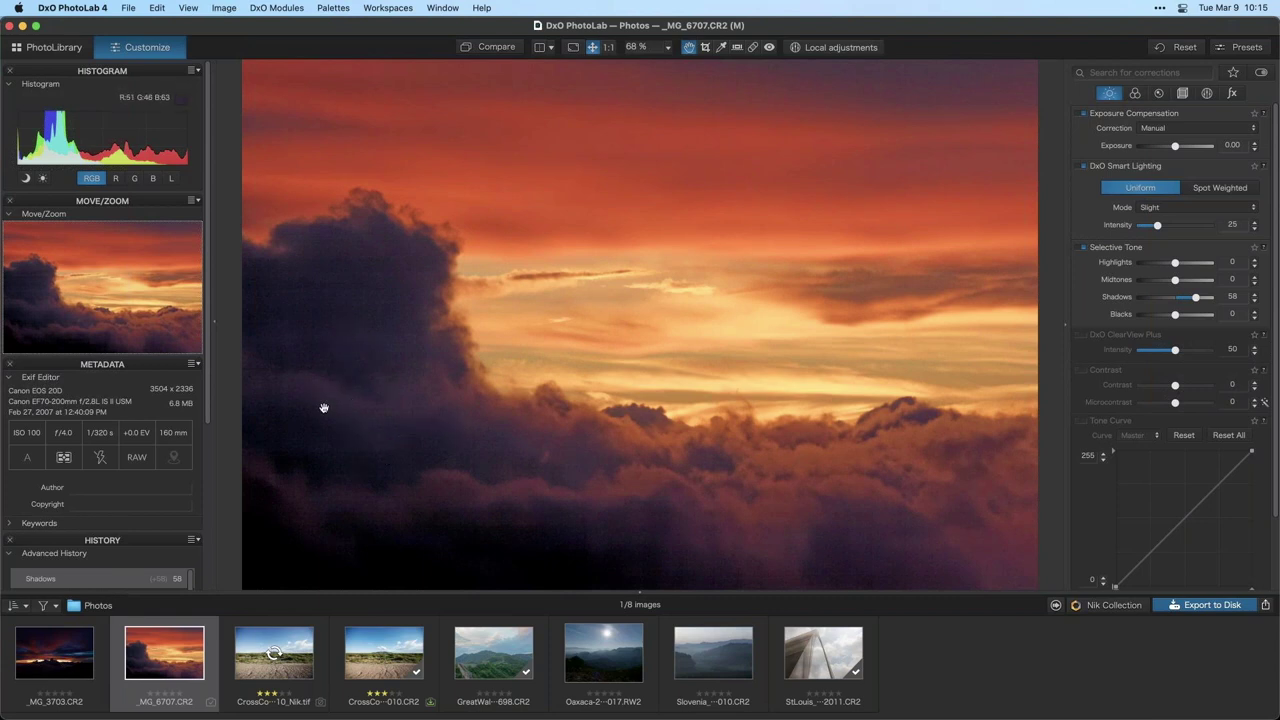
Switch the sunset's noise reduction to DeepPRIME, with its preview area set on the cloud edge
click(1207, 94)
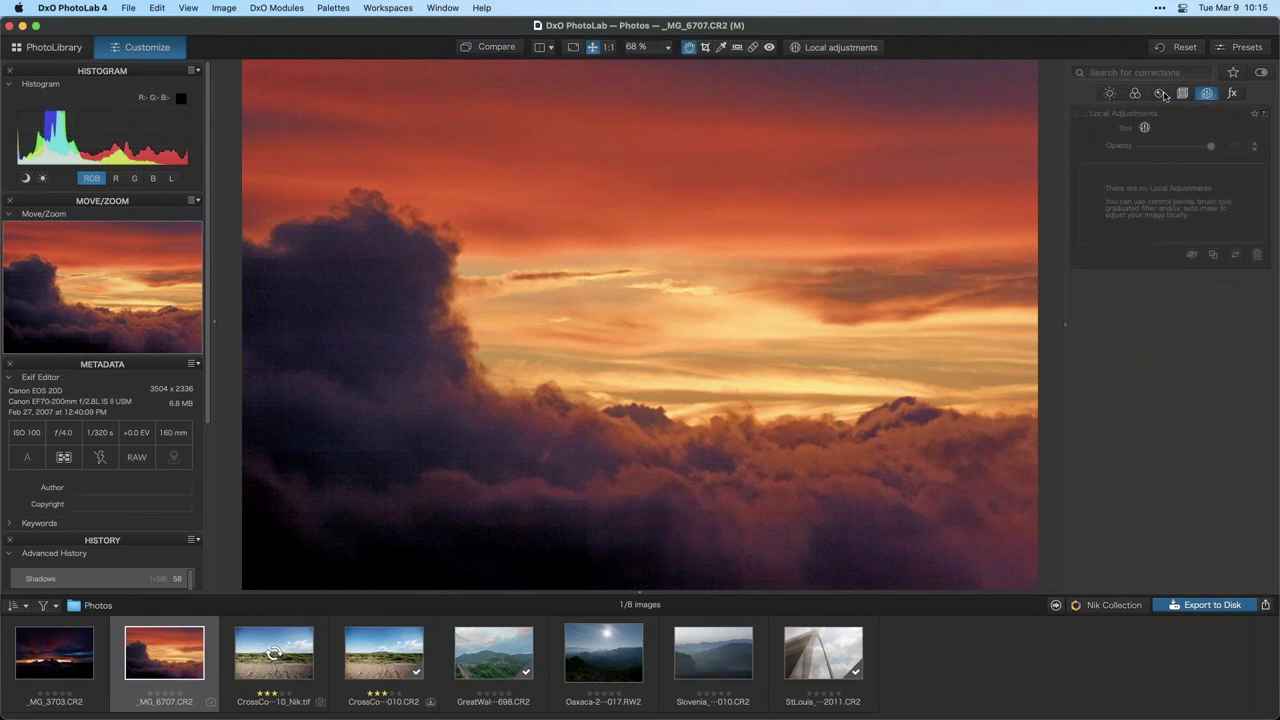
click(1160, 94)
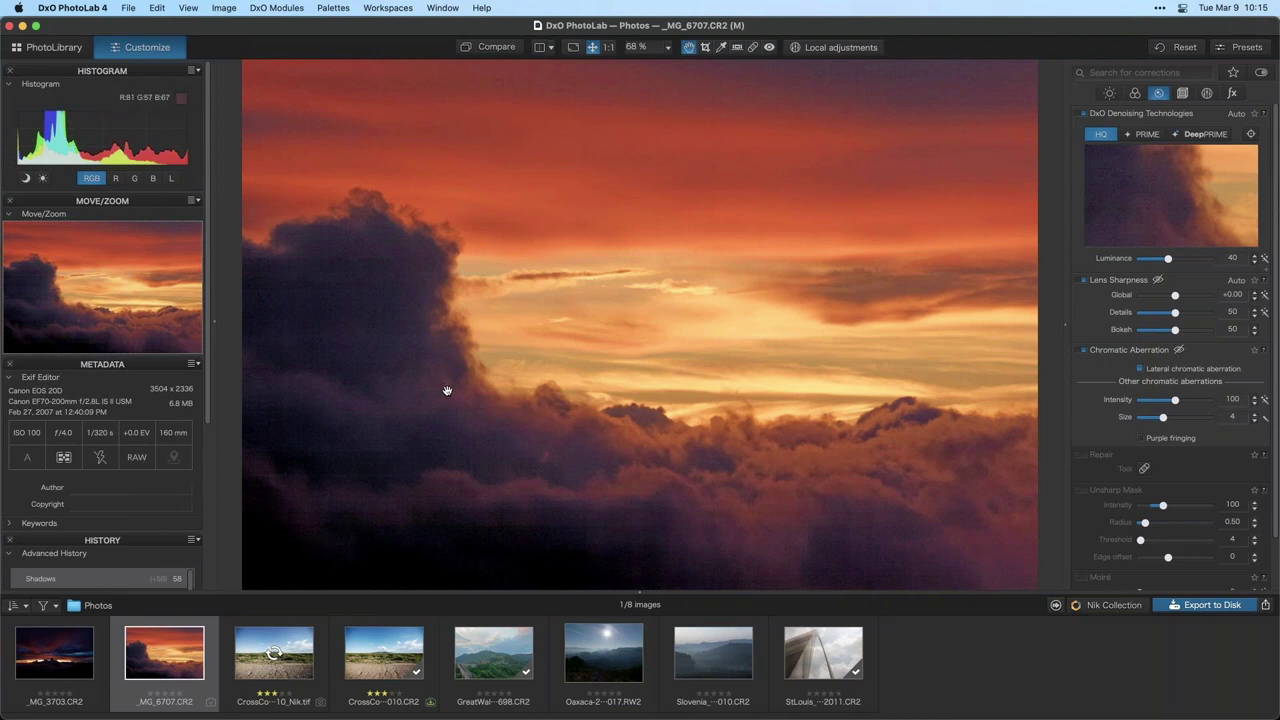
click(1198, 134)
click(1250, 134)
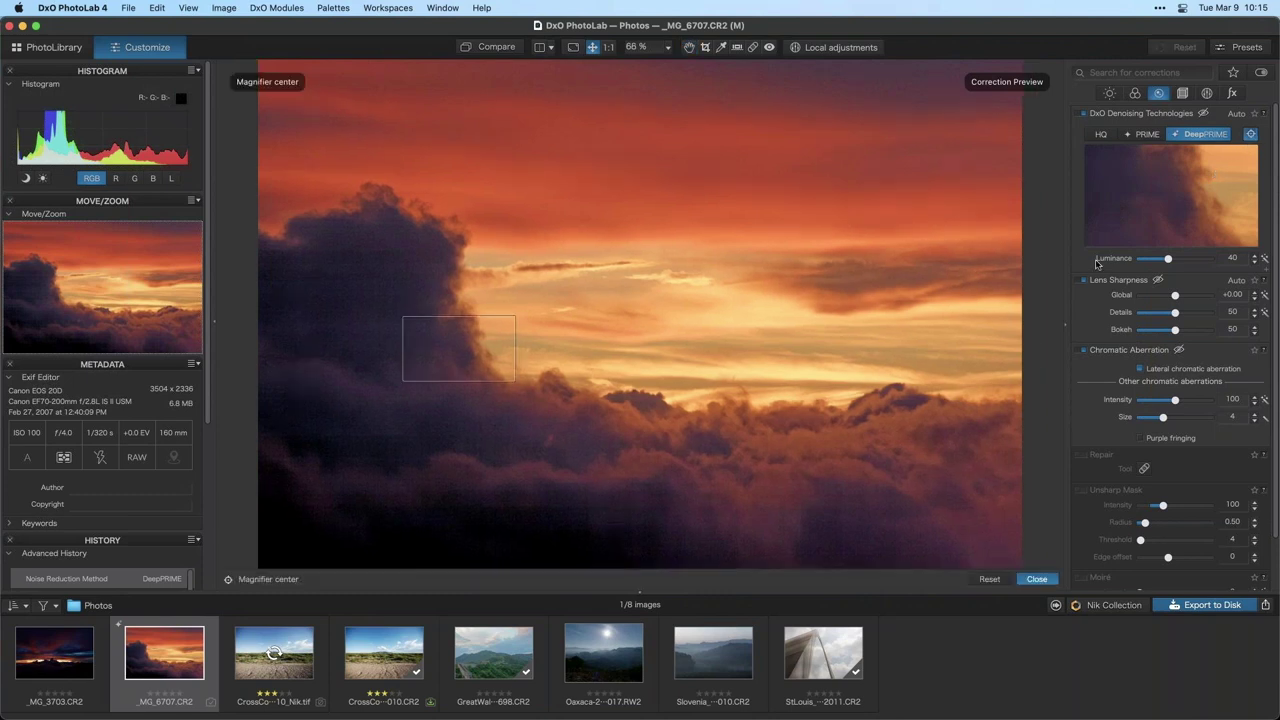
click(450, 357)
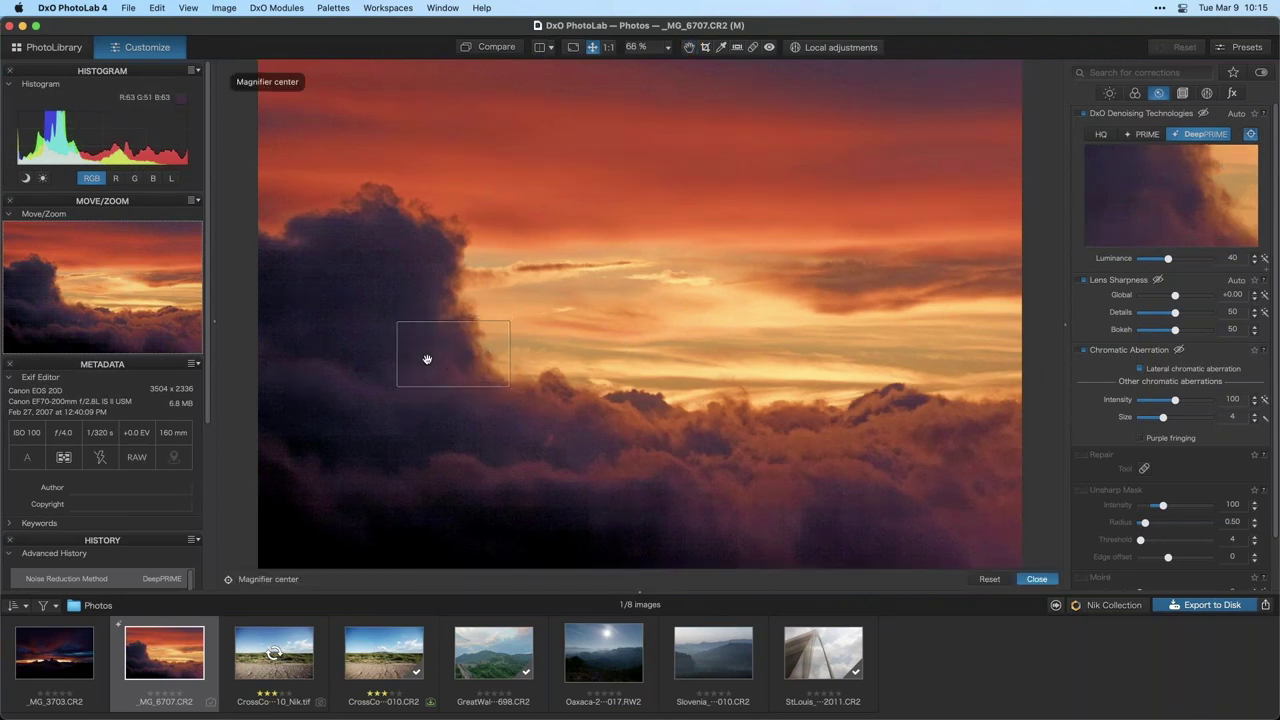
click(1251, 138)
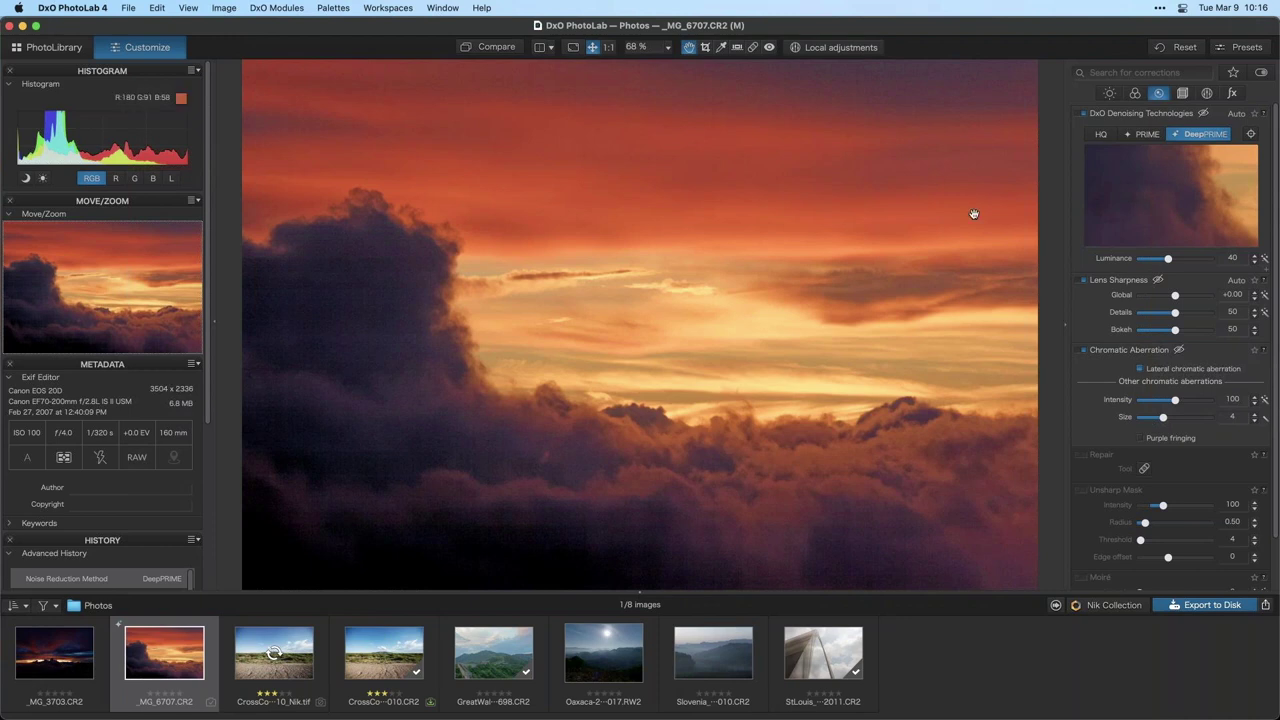
Send the sunset to Silver Efex Pro 2 through Nik Collection as _MG_6707_Nik.tif
click(1110, 606)
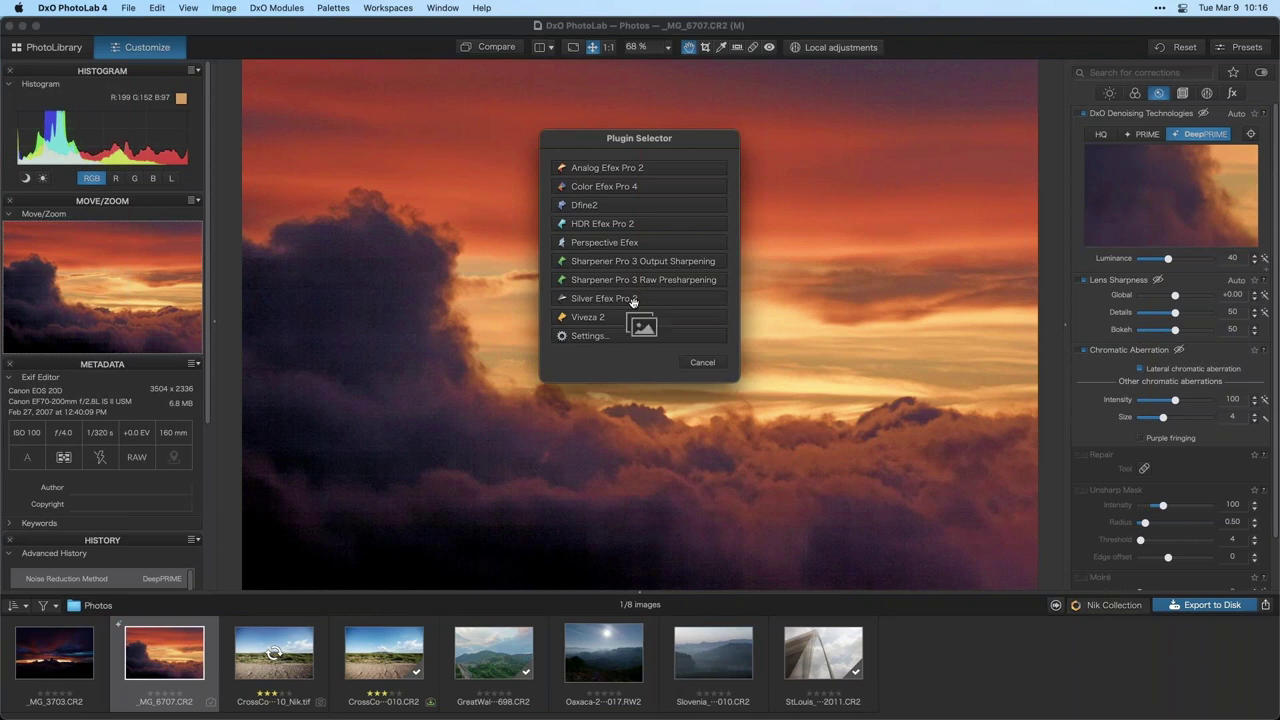
click(702, 362)
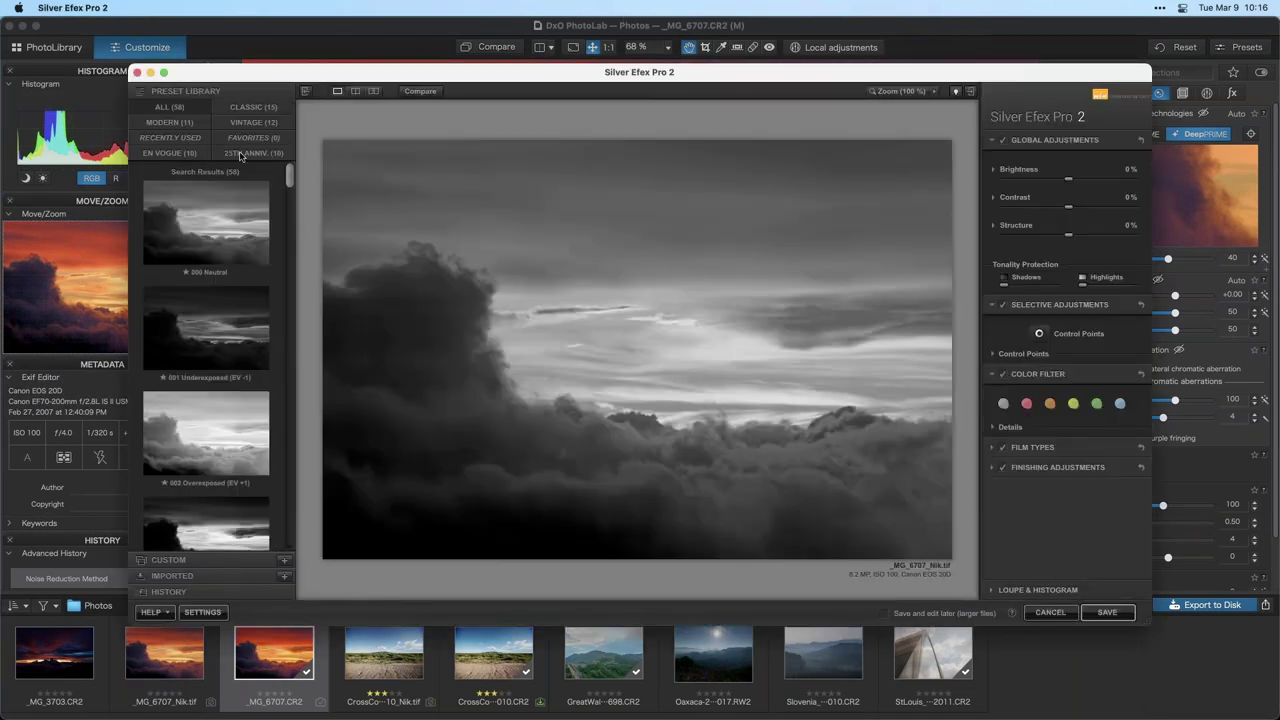
Maximize the Silver Efex Pro 2 window so the black-and-white clouds fill the screen
click(164, 72)
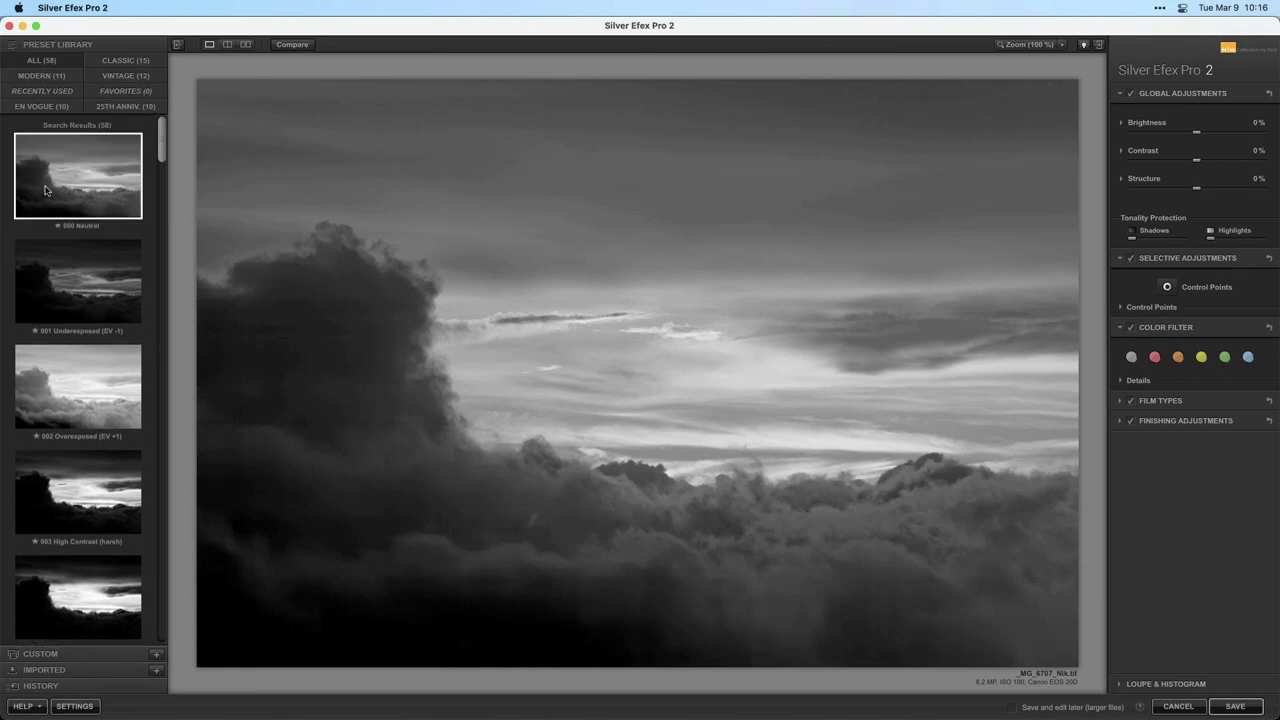
Preview presets 000 Neutral through 006 High Structure (smooth) on the clouds
click(90, 162)
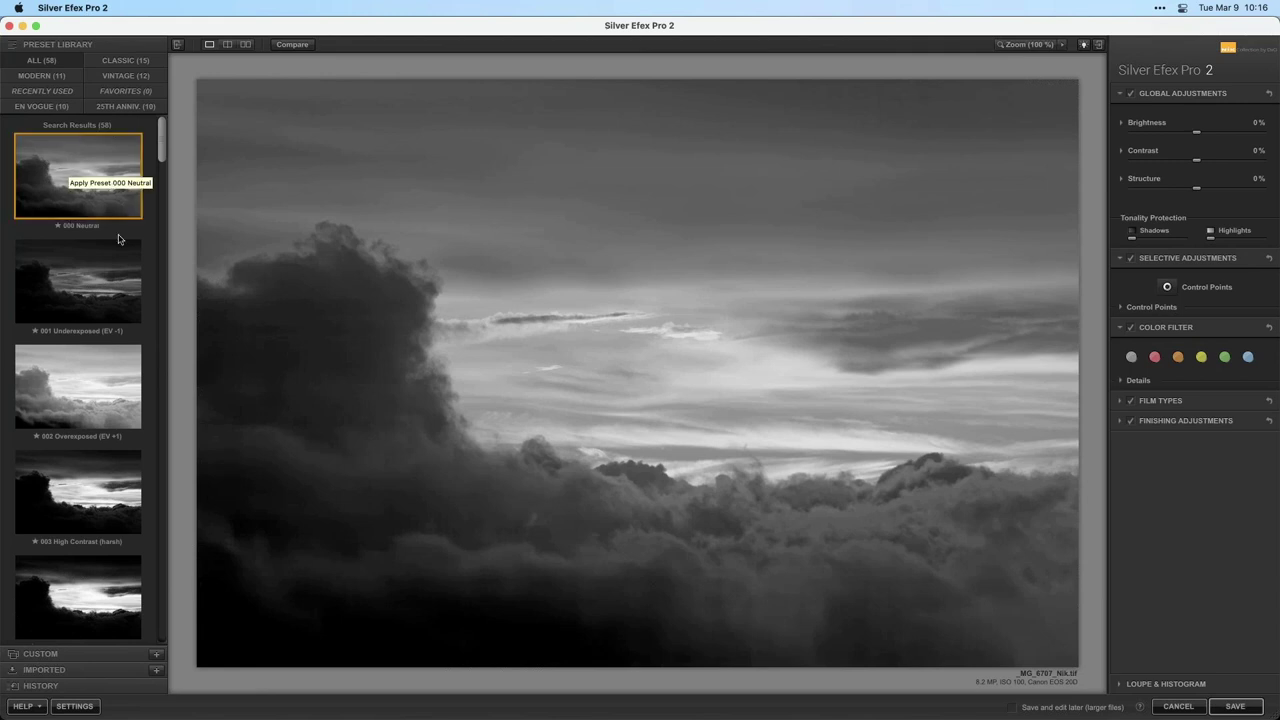
click(110, 277)
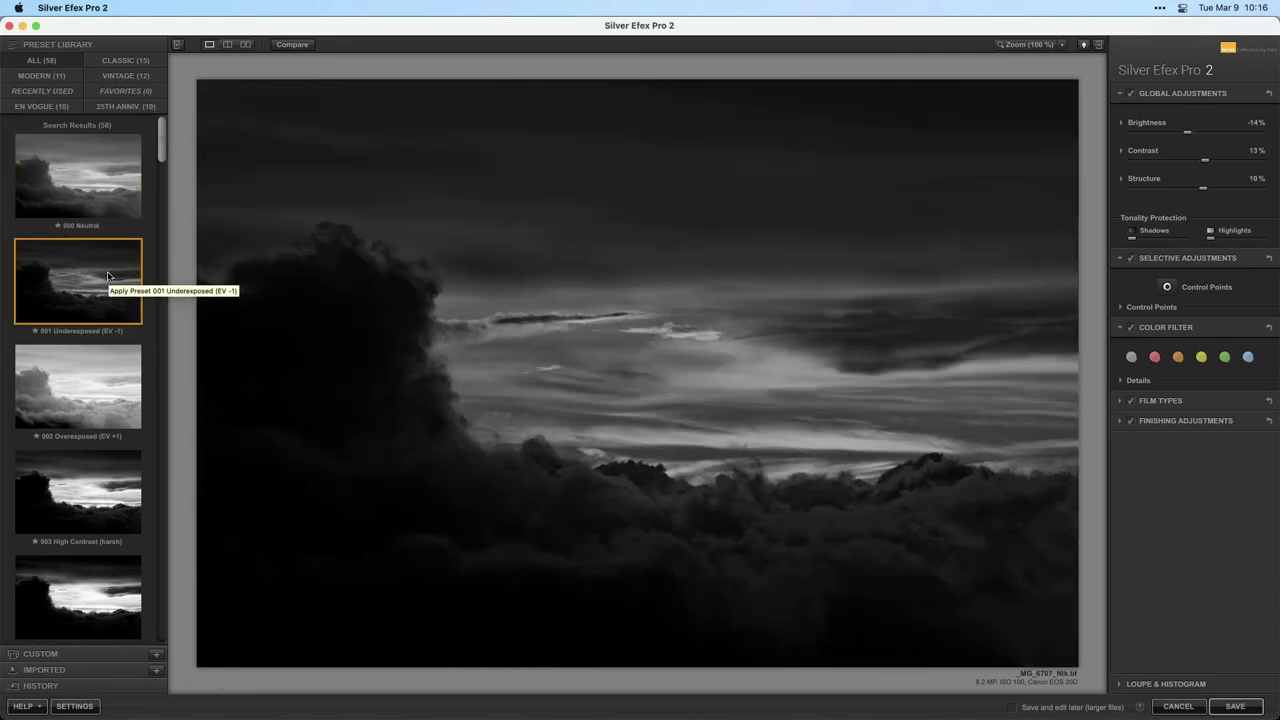
click(99, 401)
scroll(80, 415, down, 2)
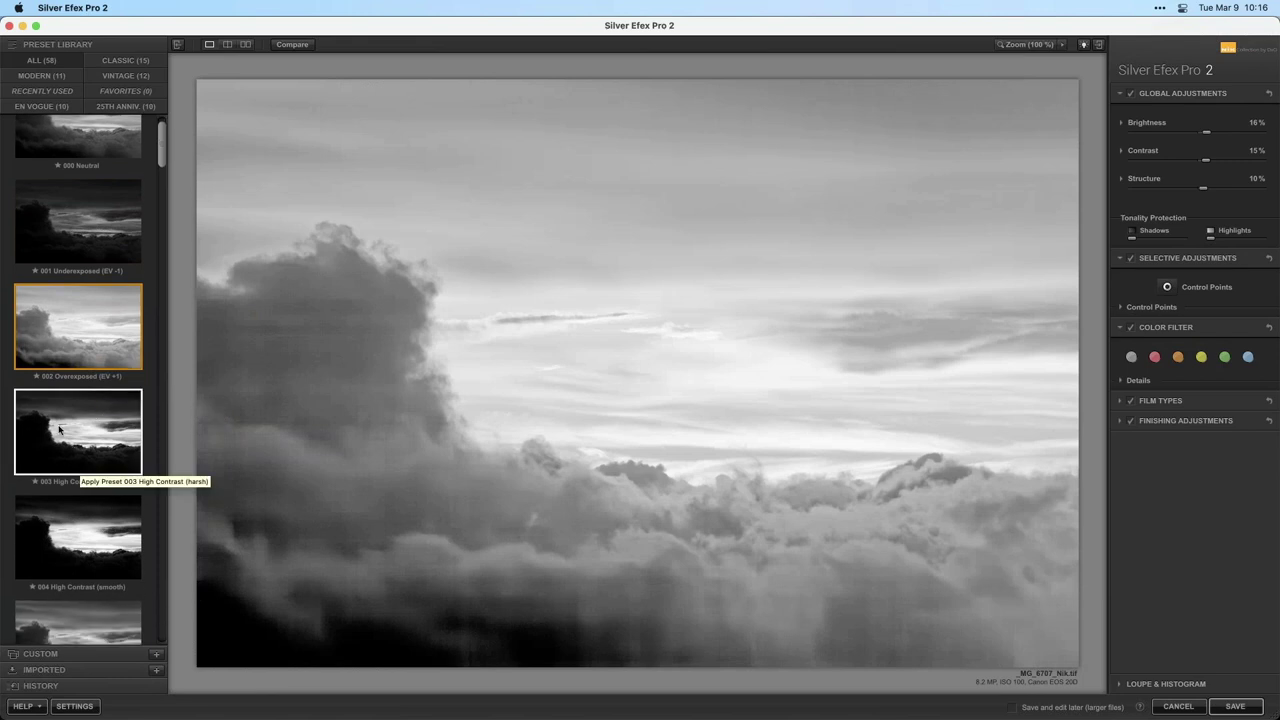
click(87, 439)
scroll(90, 440, down, 4)
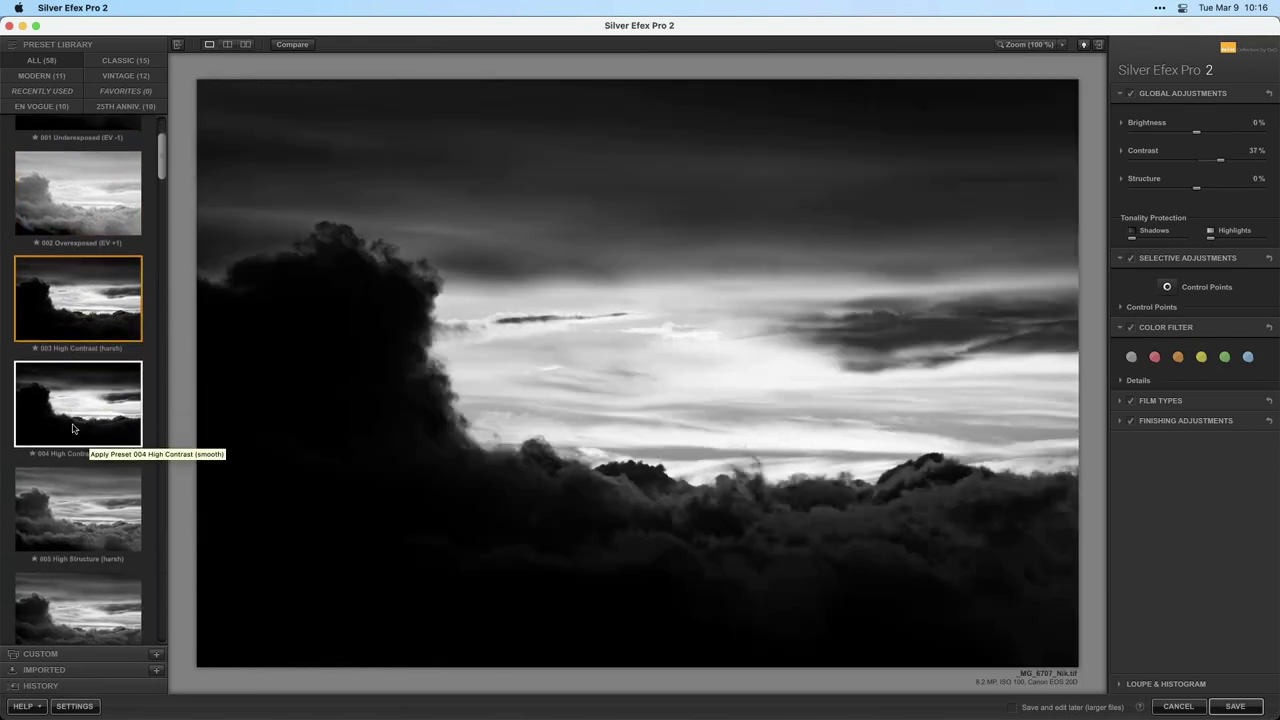
click(110, 430)
scroll(100, 400, down, 4)
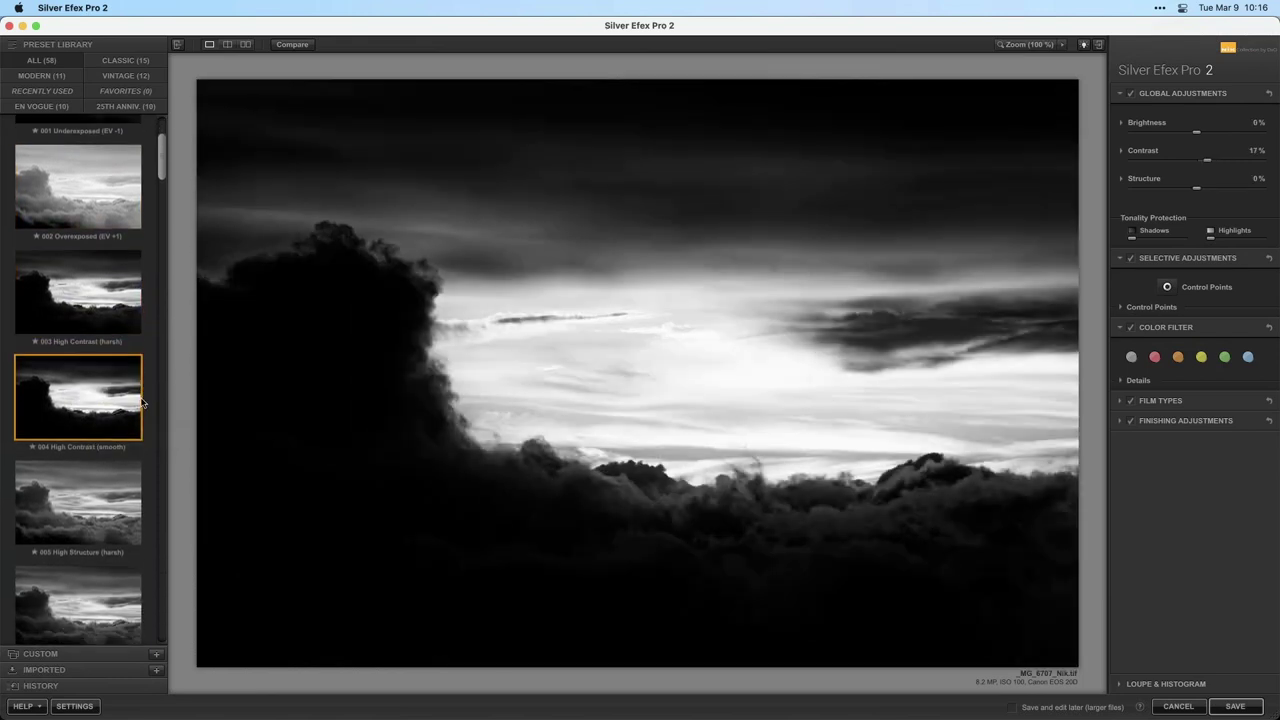
click(68, 413)
scroll(70, 405, down, 1)
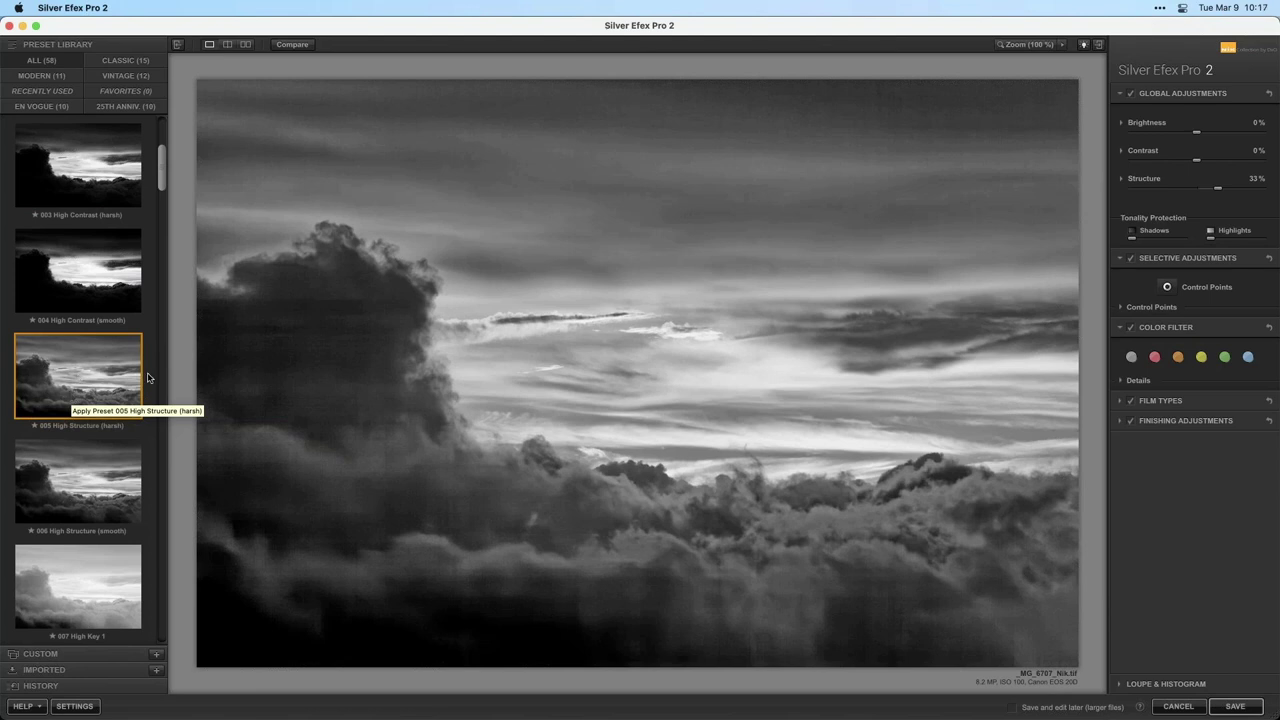
click(88, 464)
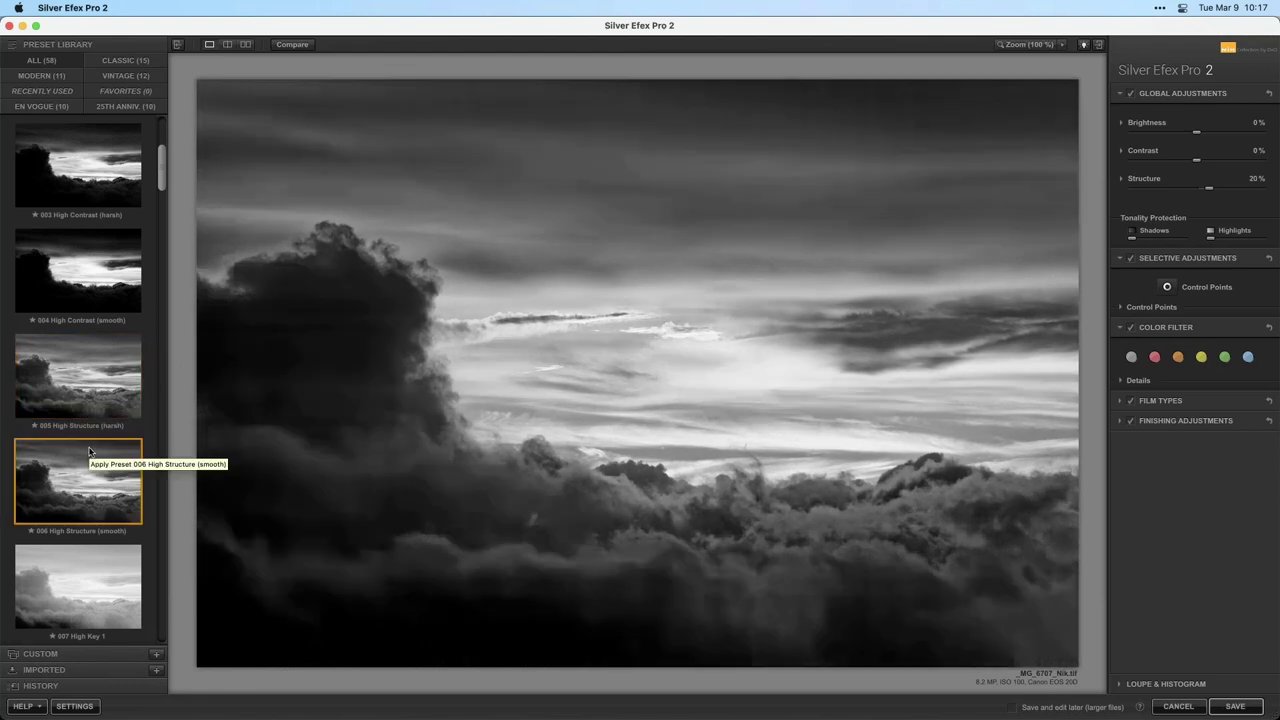
Preview presets 007 High Key 1 through 015 Full Dynamic (harsh), ending on 015
scroll(100, 458, down, 3)
click(107, 462)
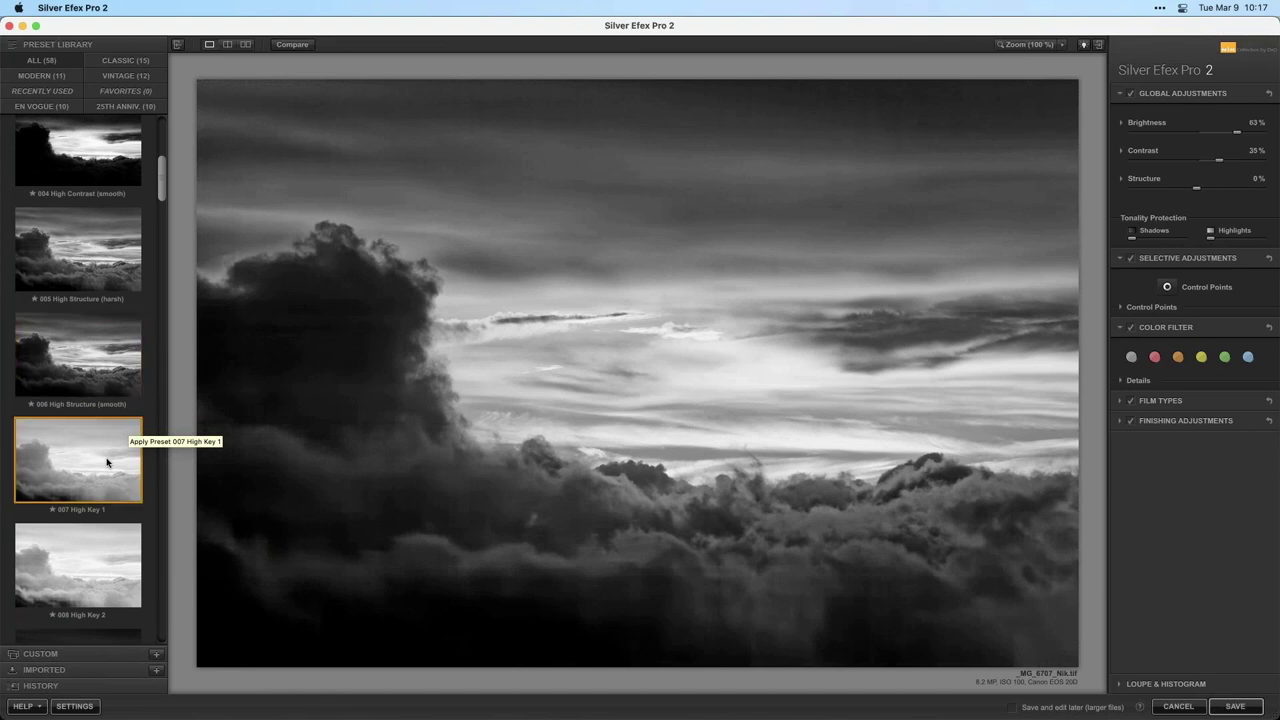
click(72, 580)
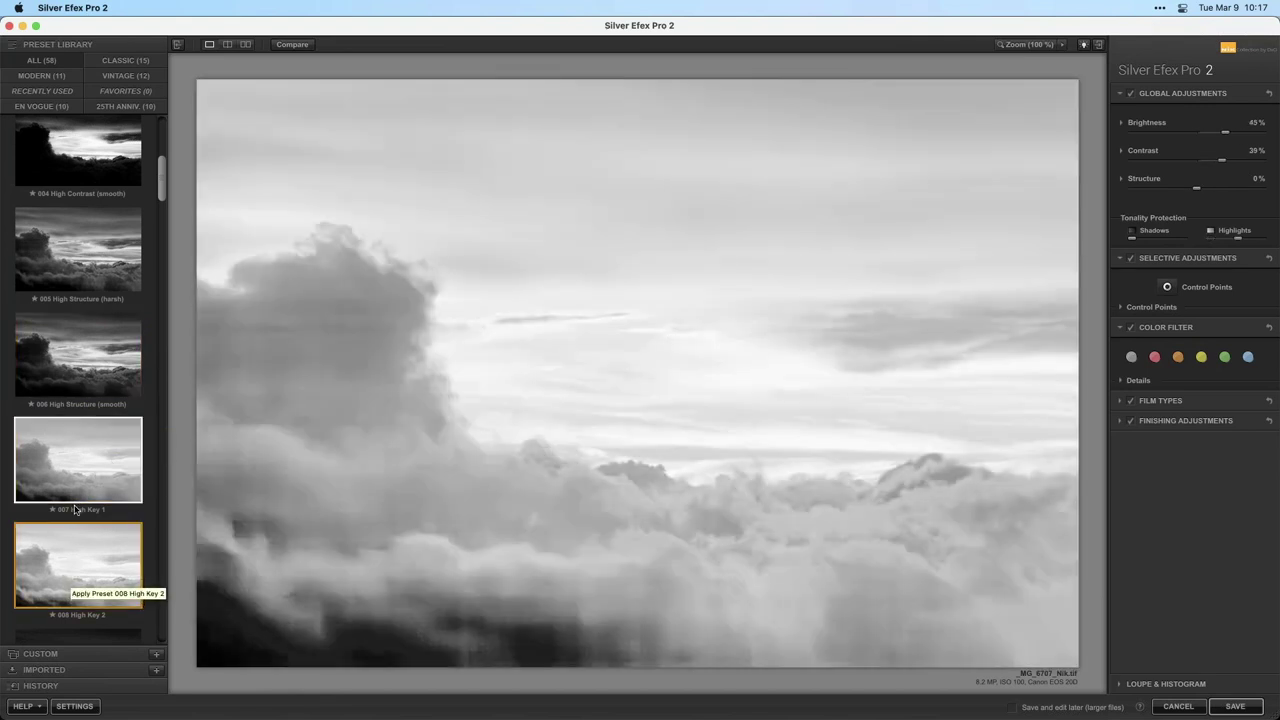
scroll(72, 520, down, 6)
click(70, 383)
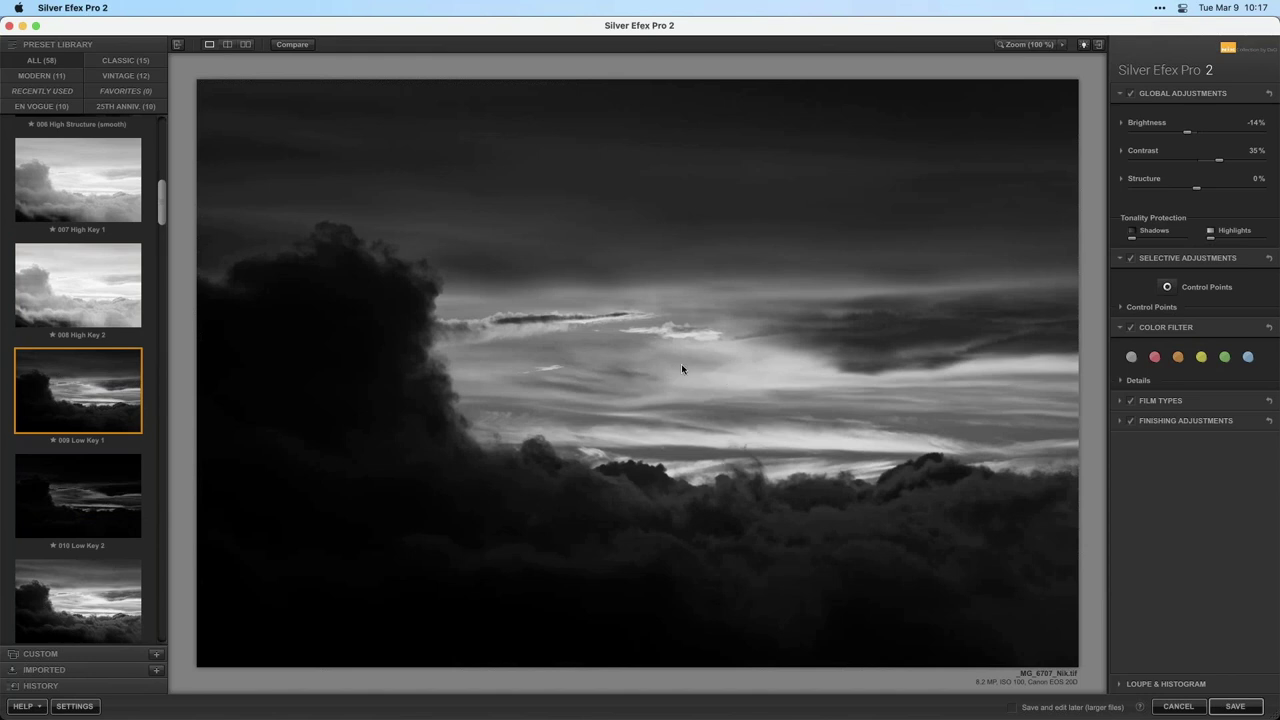
scroll(77, 540, down, 2)
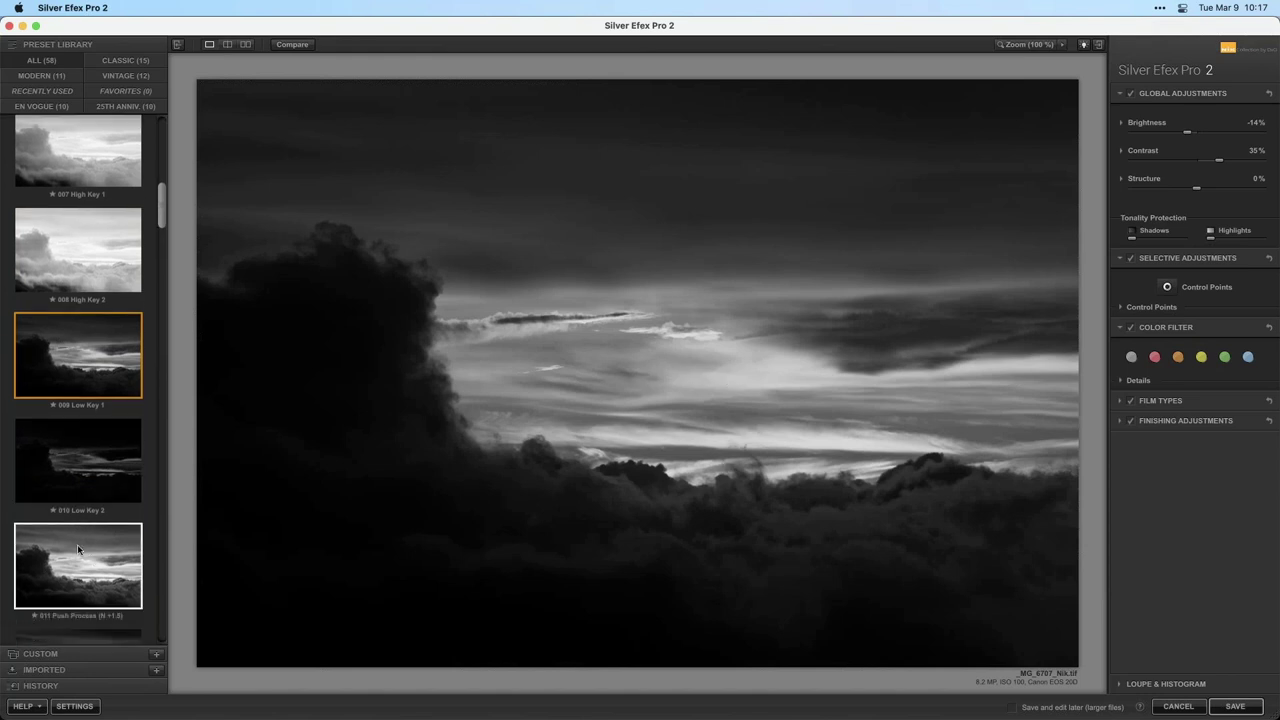
click(76, 511)
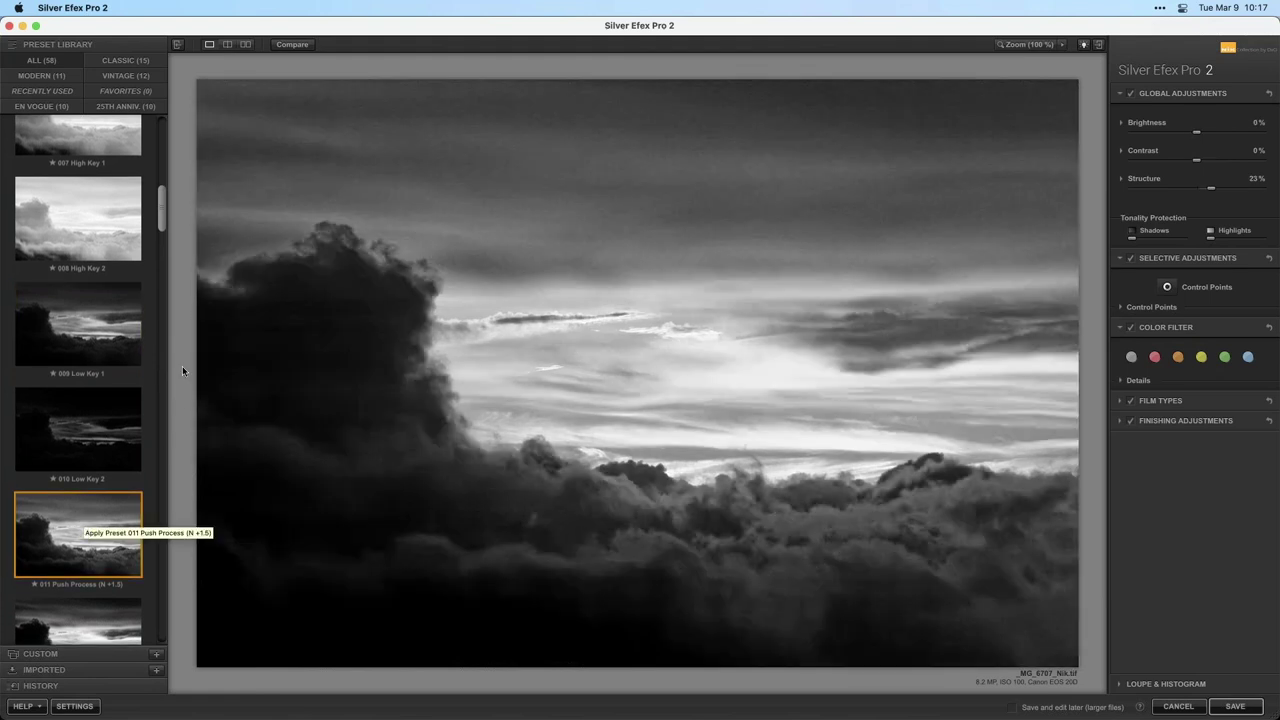
scroll(160, 218, down, 5)
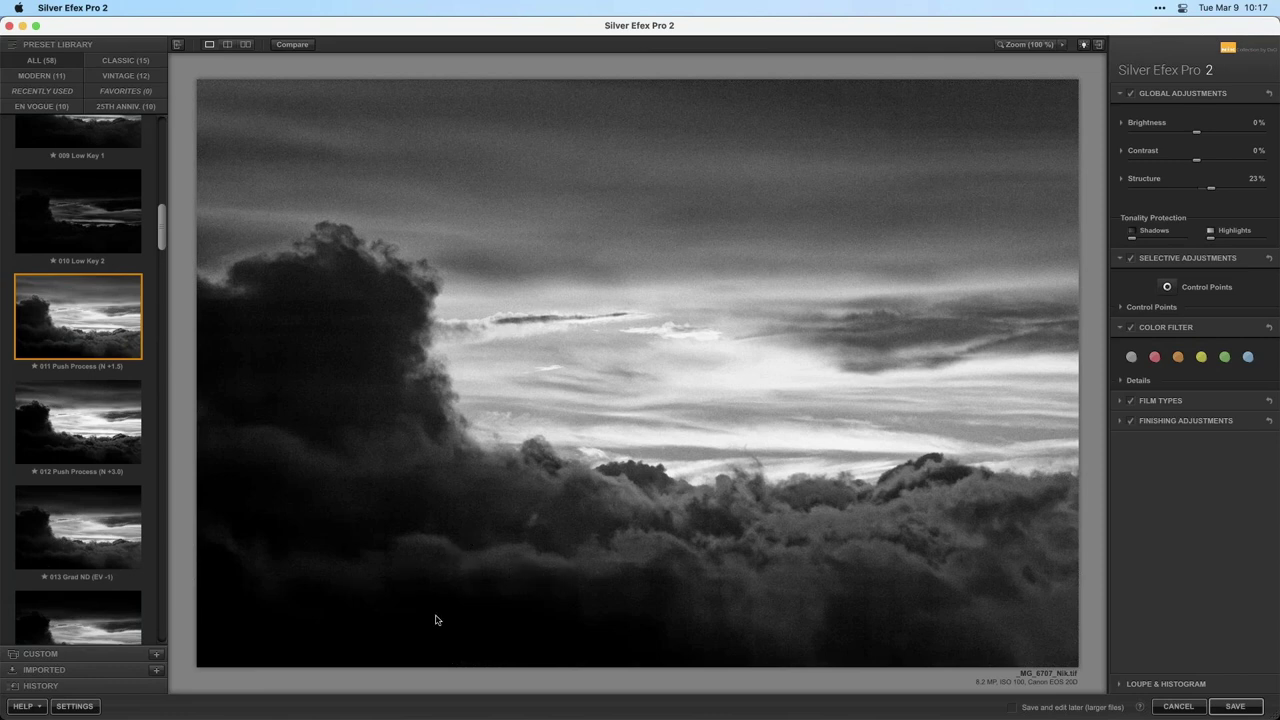
scroll(161, 245, down, 6)
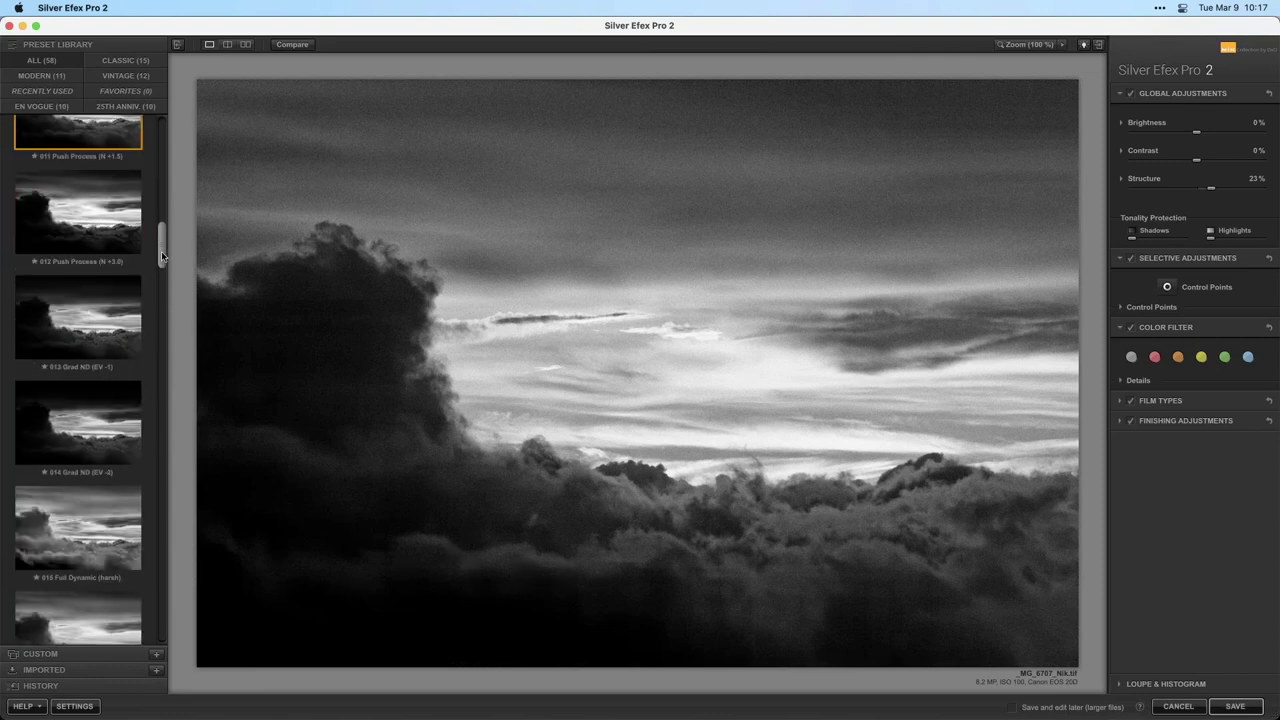
click(47, 407)
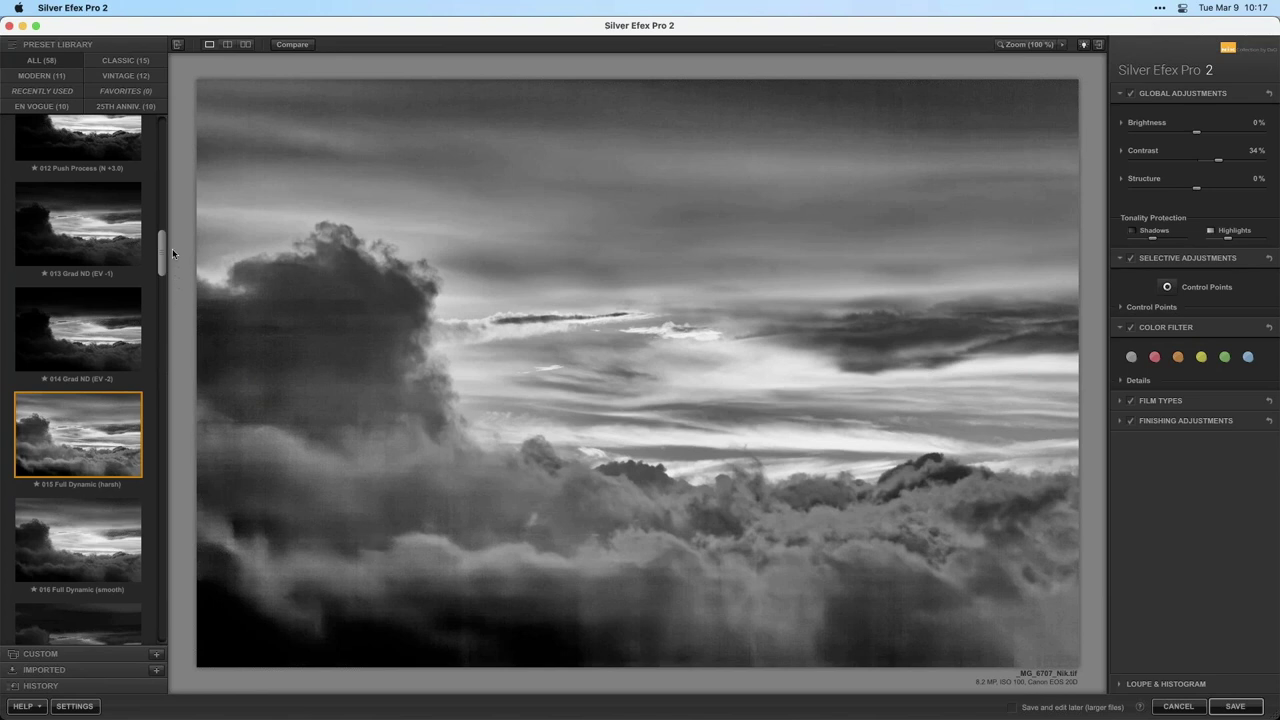
drag(163, 250, 156, 180)
Apply 005 High Structure (harsh) and try Structure at 100%, 5% and -100% before settling at 31%
click(95, 363)
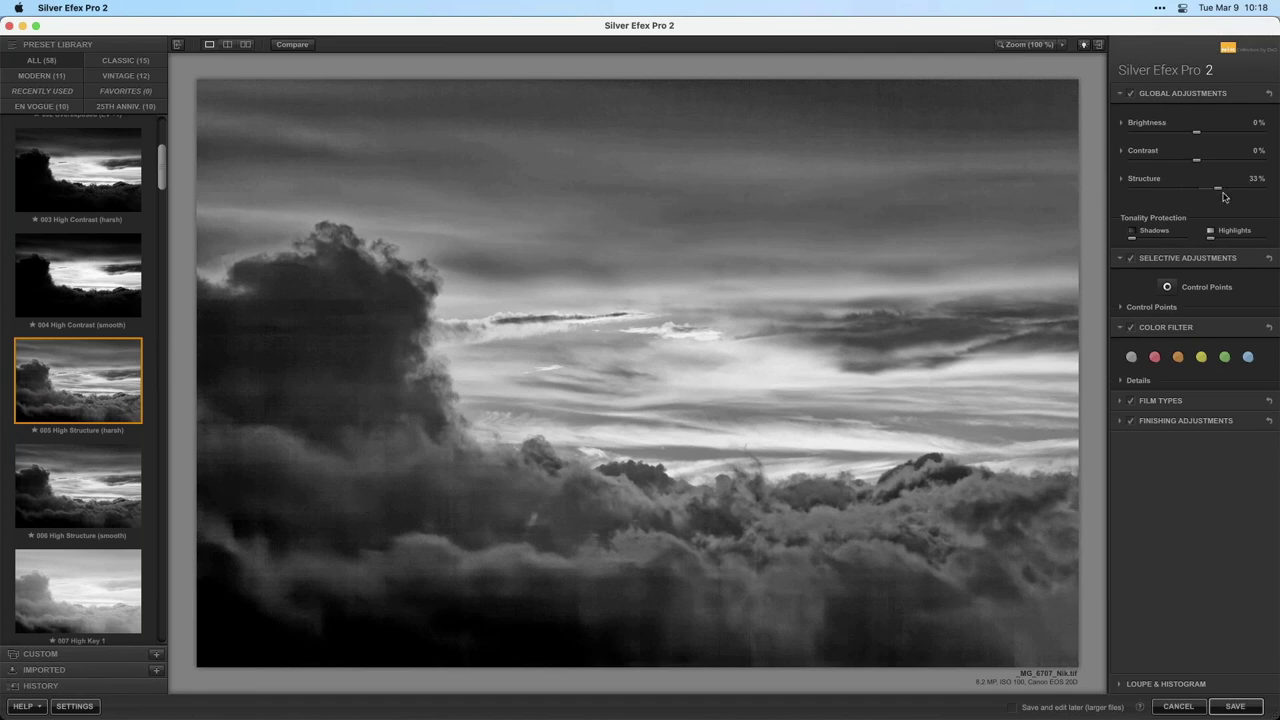
drag(1219, 191, 1272, 195)
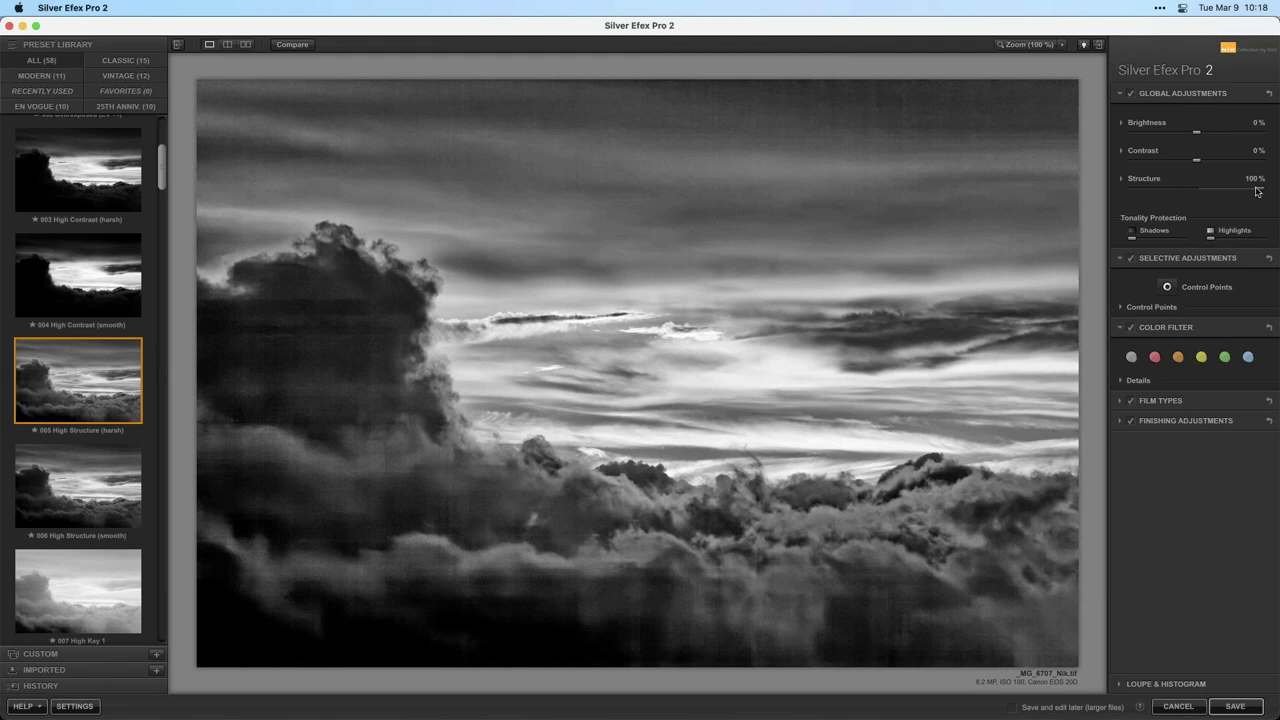
drag(1259, 190, 1198, 193)
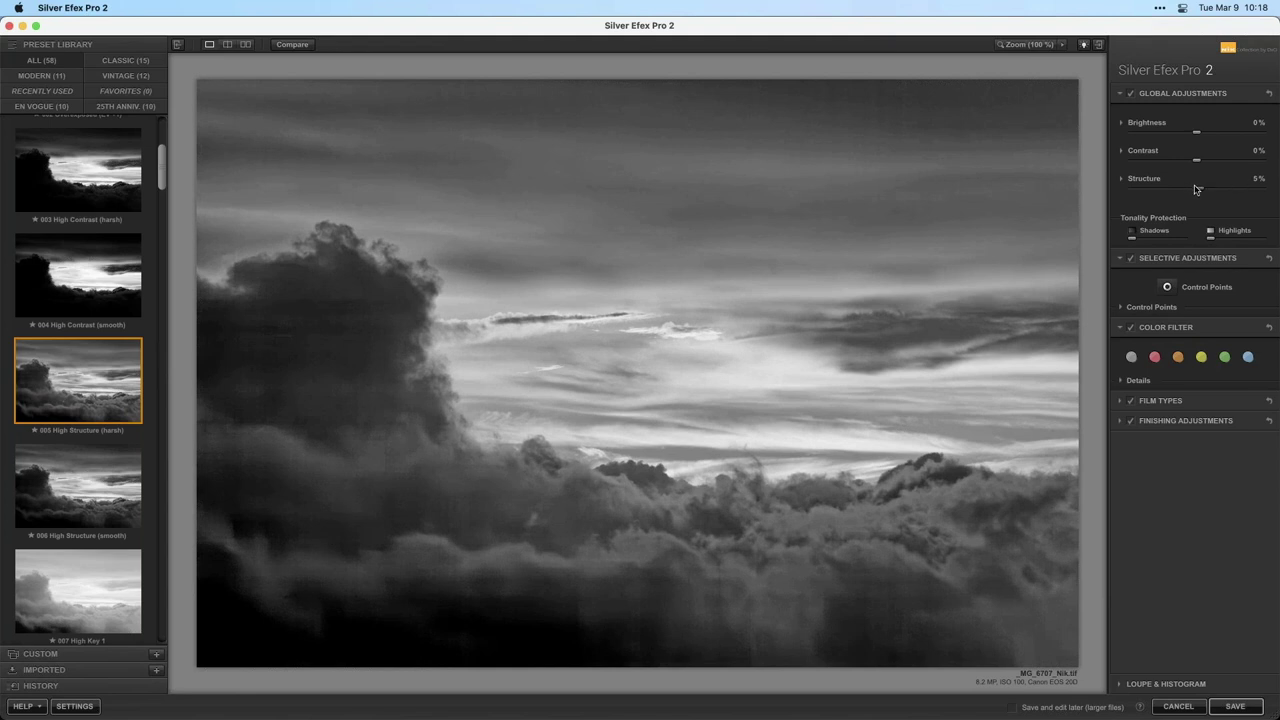
drag(1196, 190, 1118, 192)
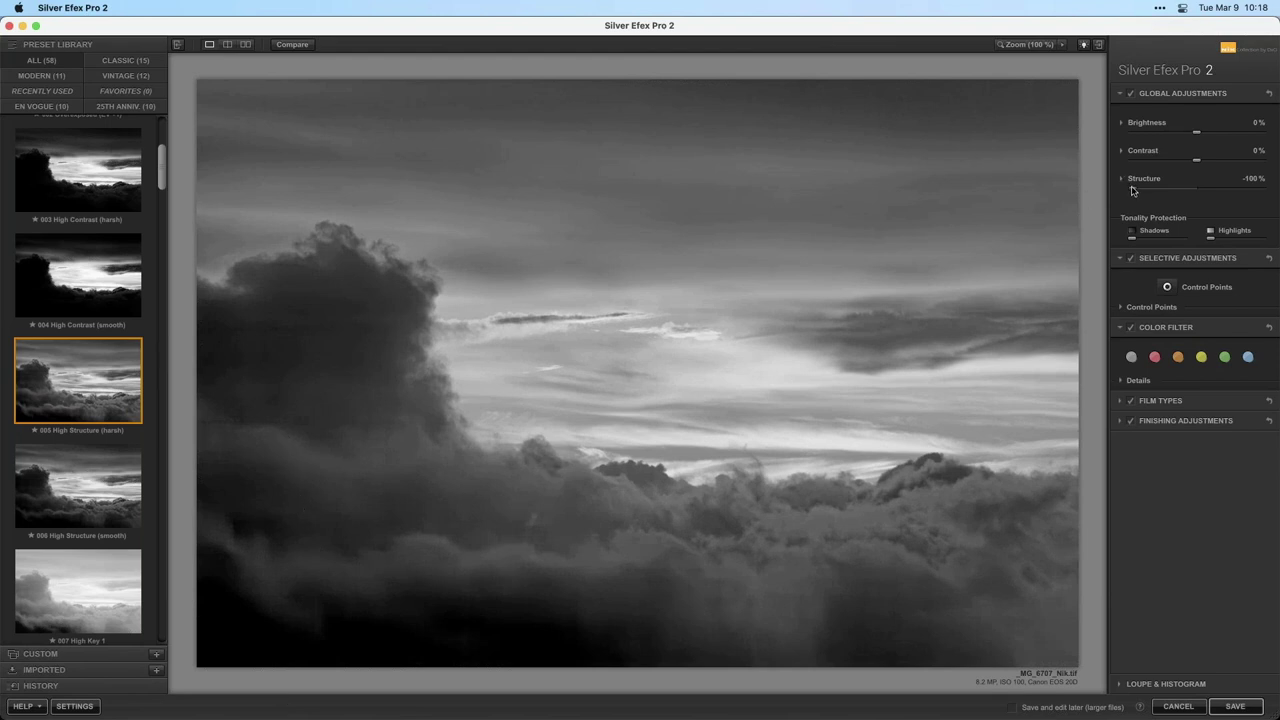
drag(1134, 190, 1217, 191)
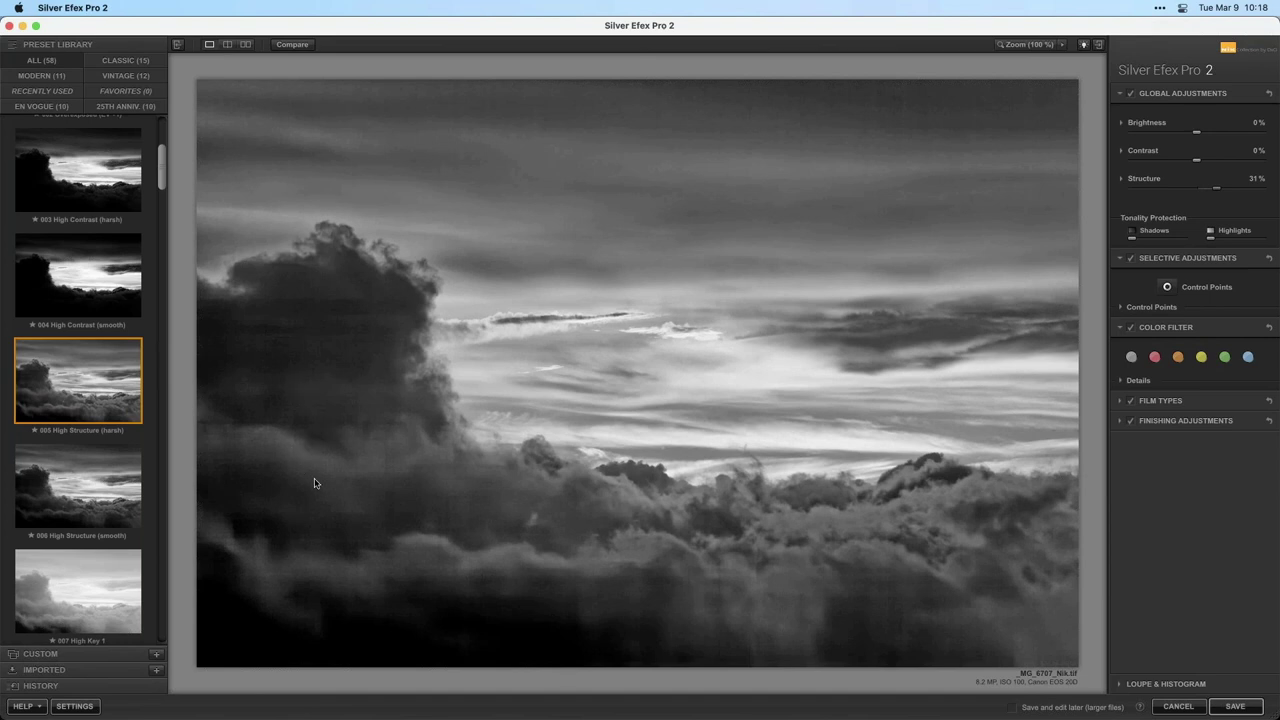
Add a control point on the dark cloud mass and widen its area of influence
click(1167, 288)
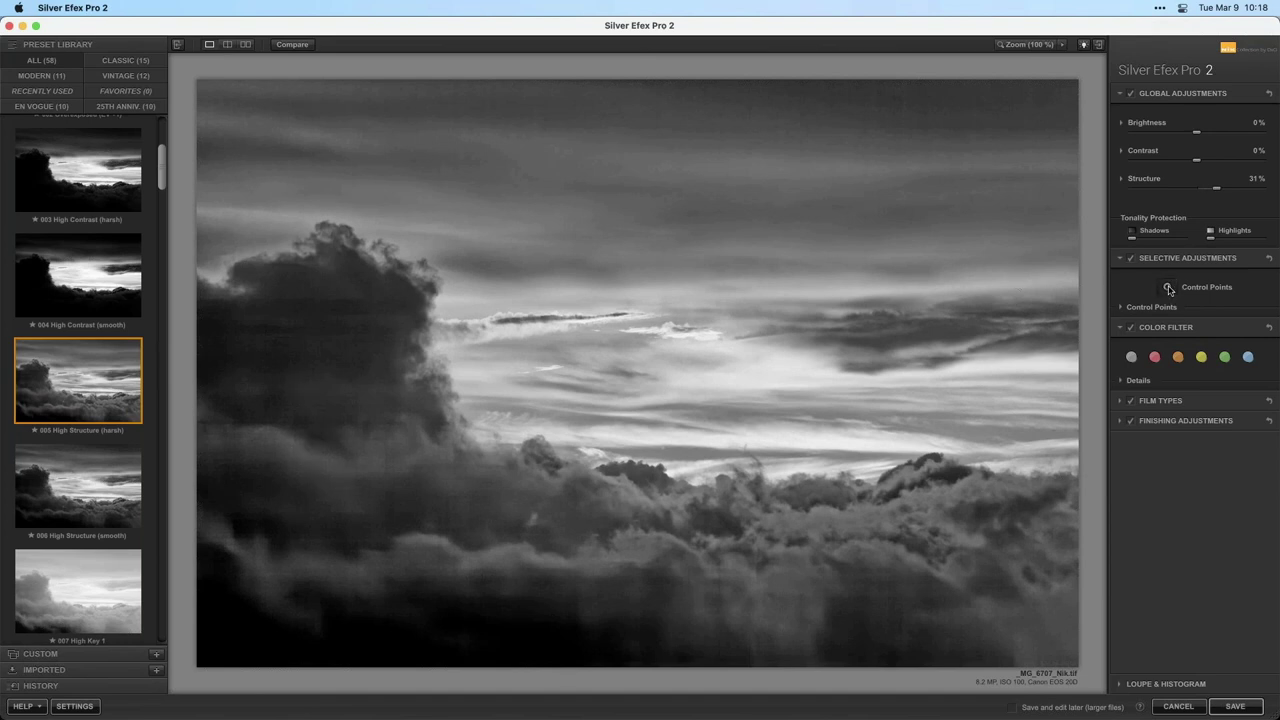
click(358, 503)
drag(396, 505, 411, 503)
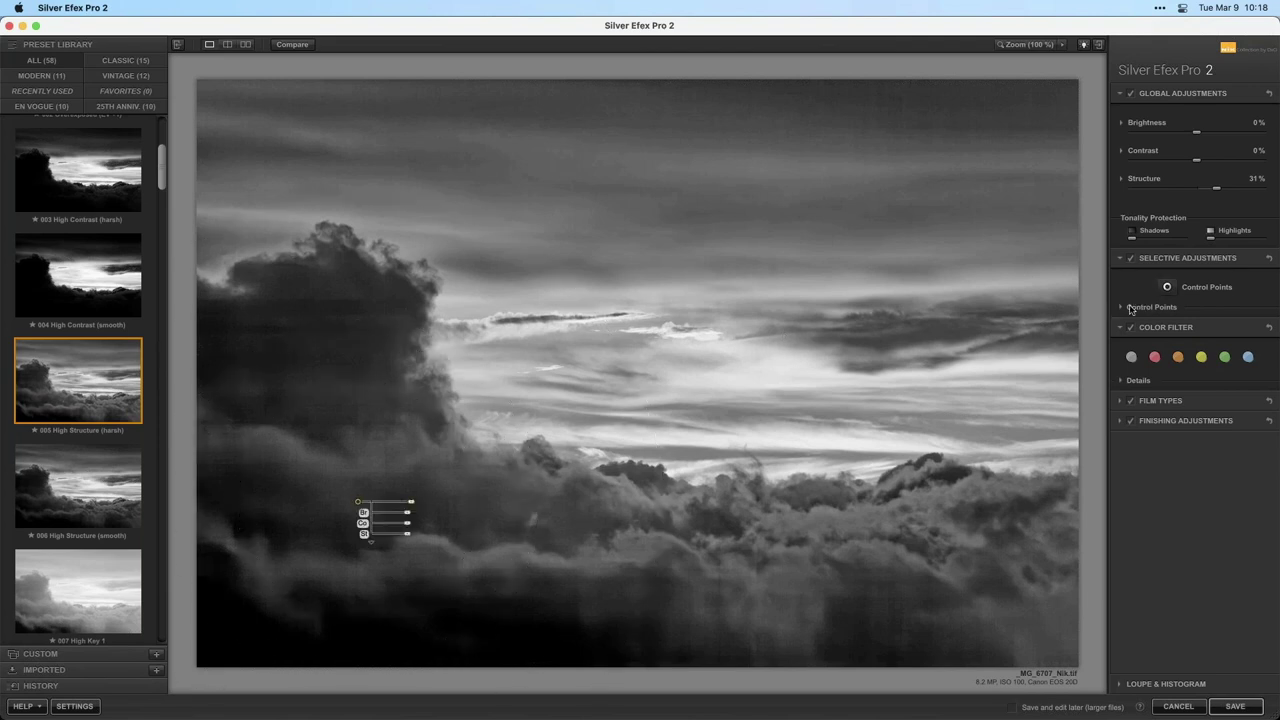
Using its mask view, move Control Point 1 onto the cloud edge and set its structure to -100%
click(1121, 308)
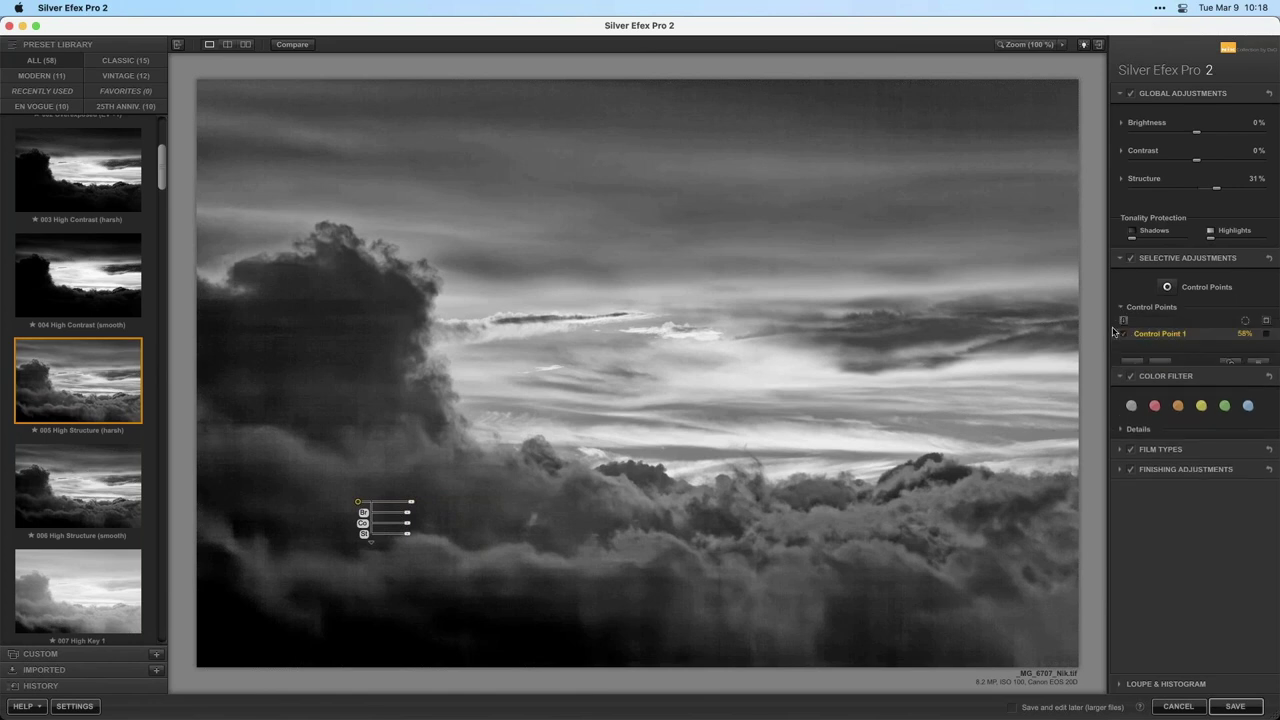
click(1265, 335)
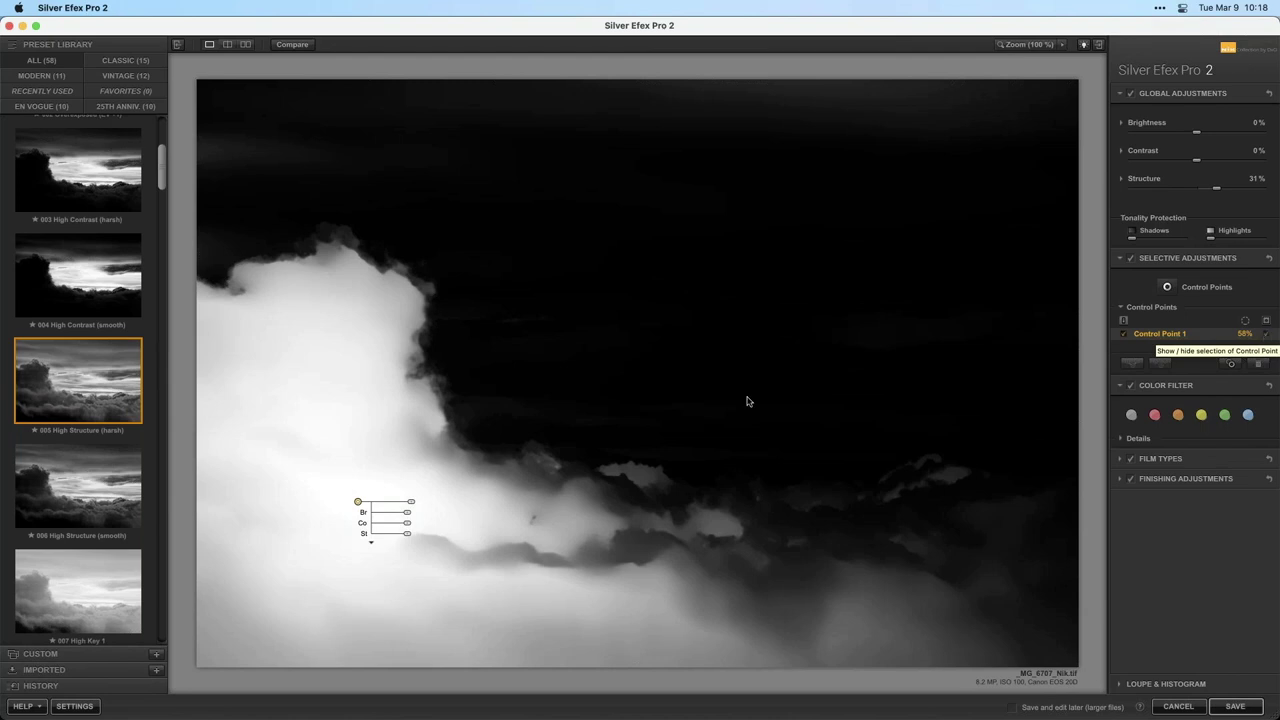
mouse_move(361, 505)
drag(358, 501, 428, 490)
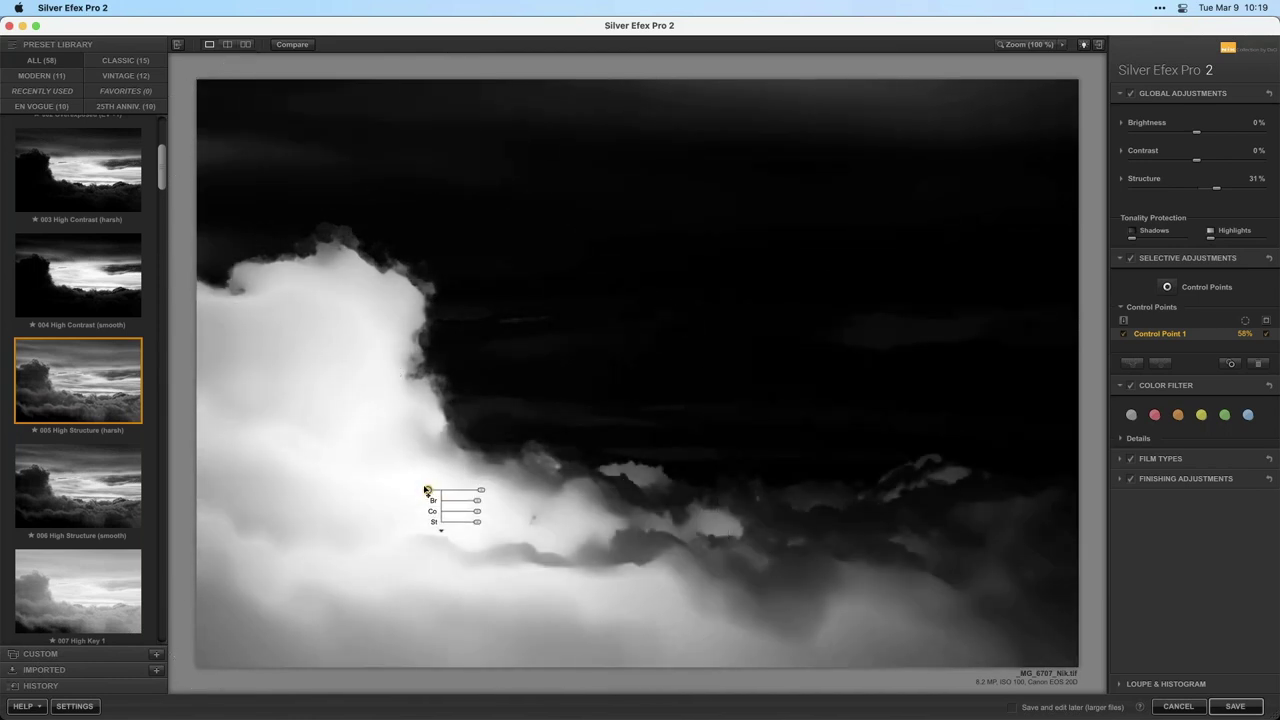
mouse_move(425, 490)
mouse_down()
mouse_move(463, 551)
mouse_move(551, 589)
mouse_move(756, 600)
mouse_move(696, 394)
mouse_move(677, 395)
mouse_move(690, 416)
mouse_move(710, 410)
mouse_move(703, 436)
mouse_move(614, 490)
mouse_move(548, 505)
mouse_move(426, 493)
mouse_move(452, 509)
mouse_move(391, 511)
mouse_move(420, 516)
mouse_move(436, 498)
mouse_up()
click(1266, 333)
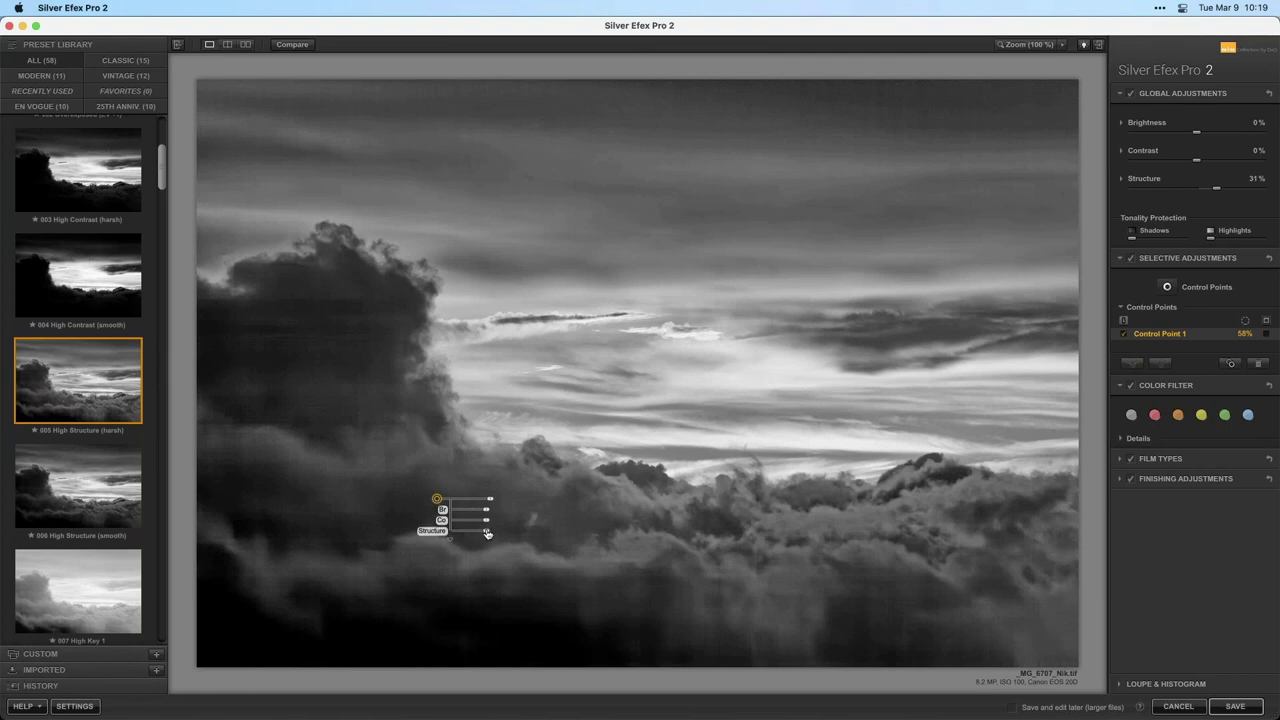
drag(487, 533, 439, 541)
In Film Types > Grain, lower Grain per pixel from 500 to 393, checking it at 100% zoom
click(1120, 460)
click(1121, 507)
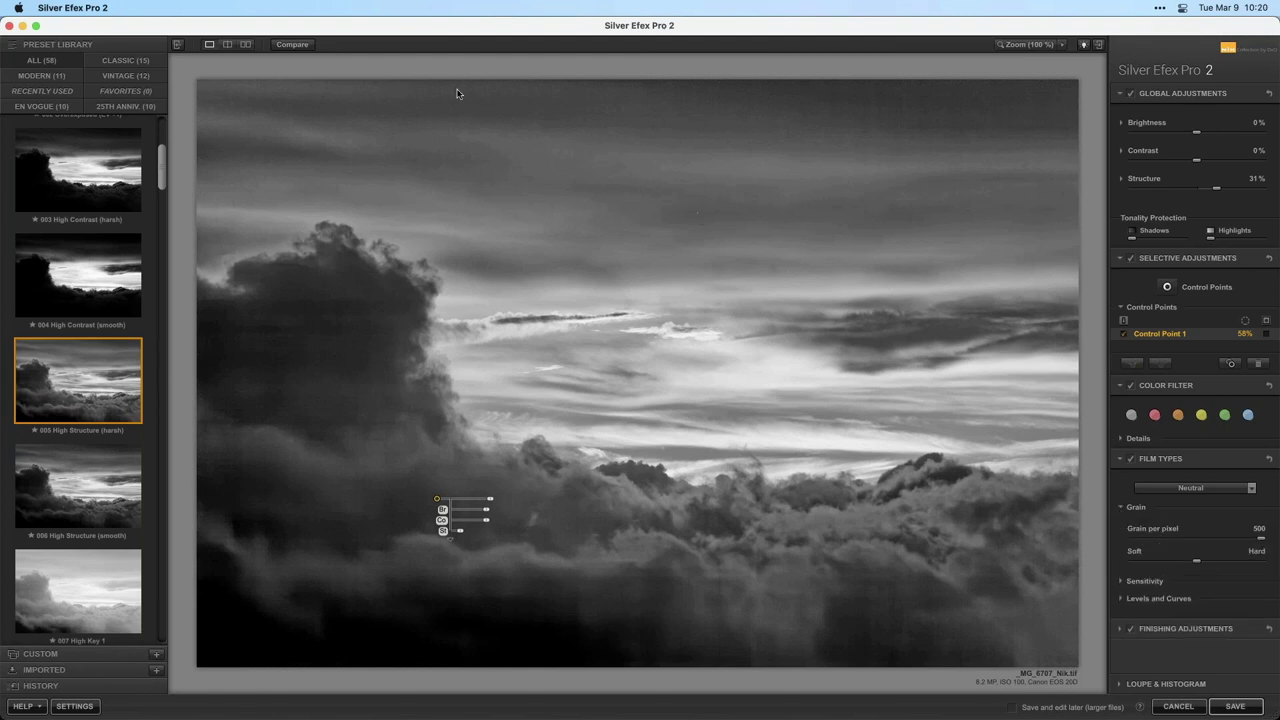
click(1025, 44)
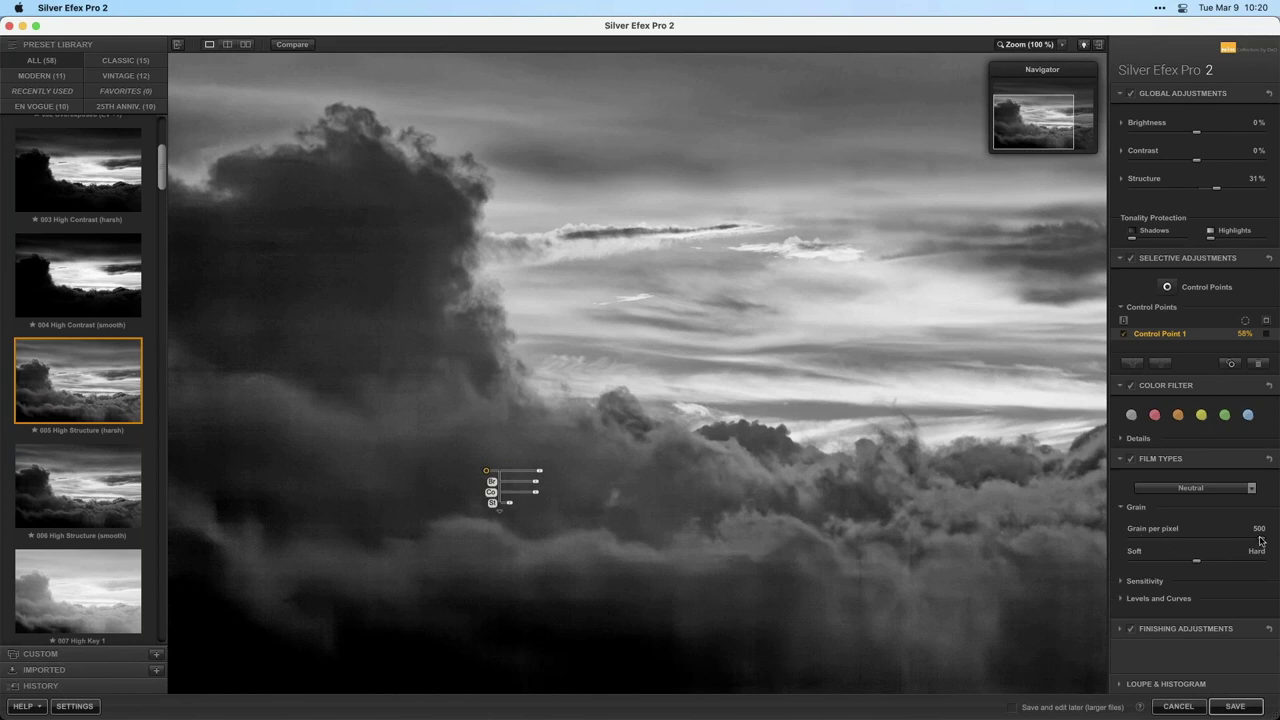
drag(1261, 541, 1249, 543)
drag(1248, 542, 1245, 542)
drag(1240, 542, 1231, 544)
drag(820, 374, 566, 345)
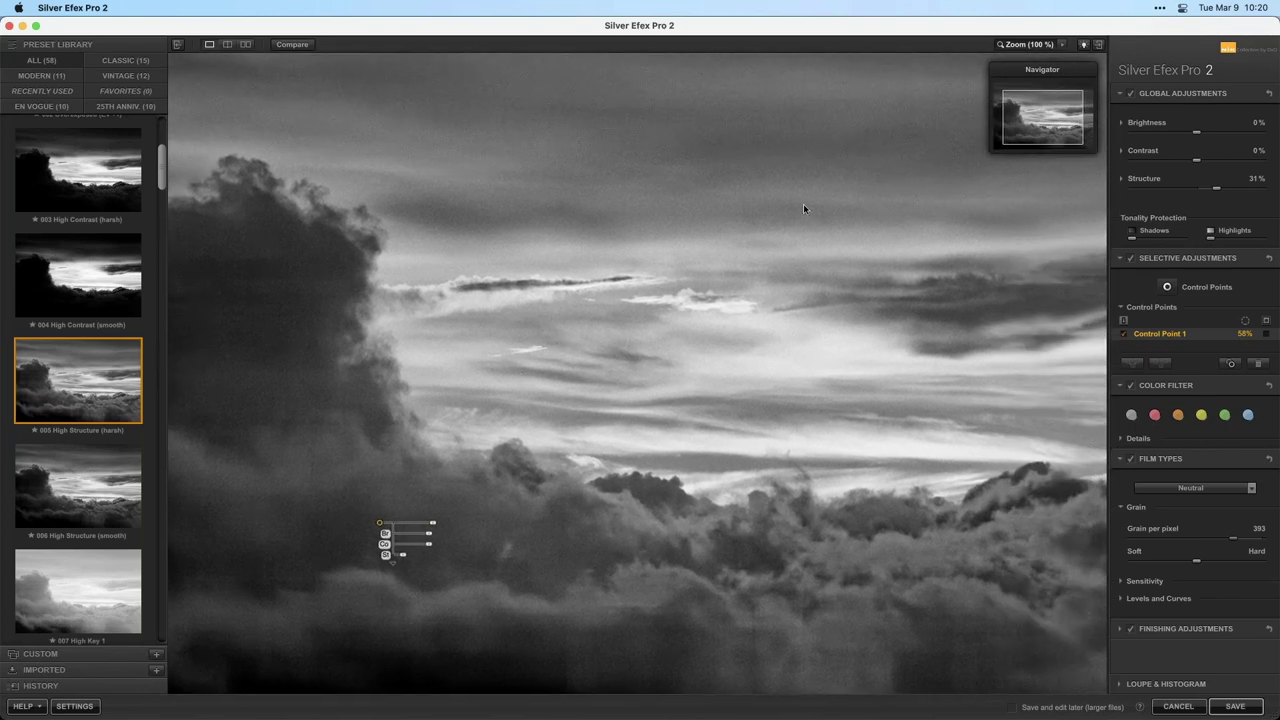
click(1024, 44)
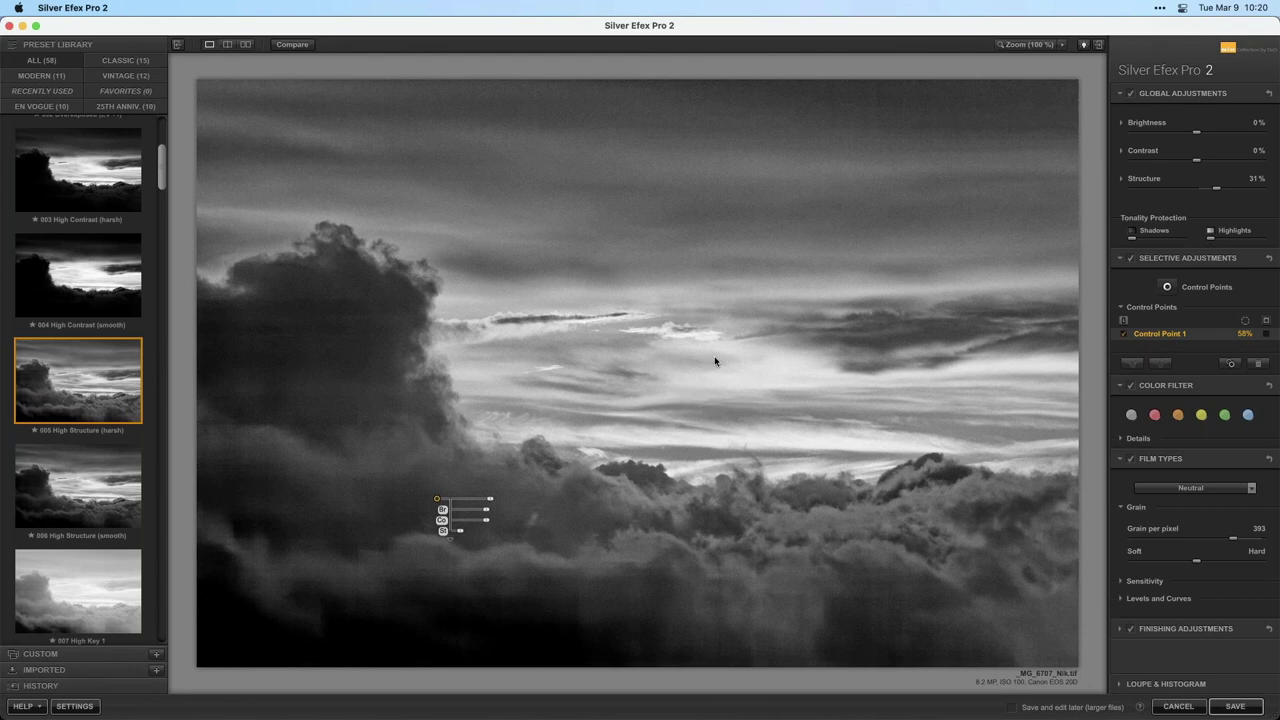
Place Control Point 2 on the bright sky and enlarge its size to 34%
click(1167, 287)
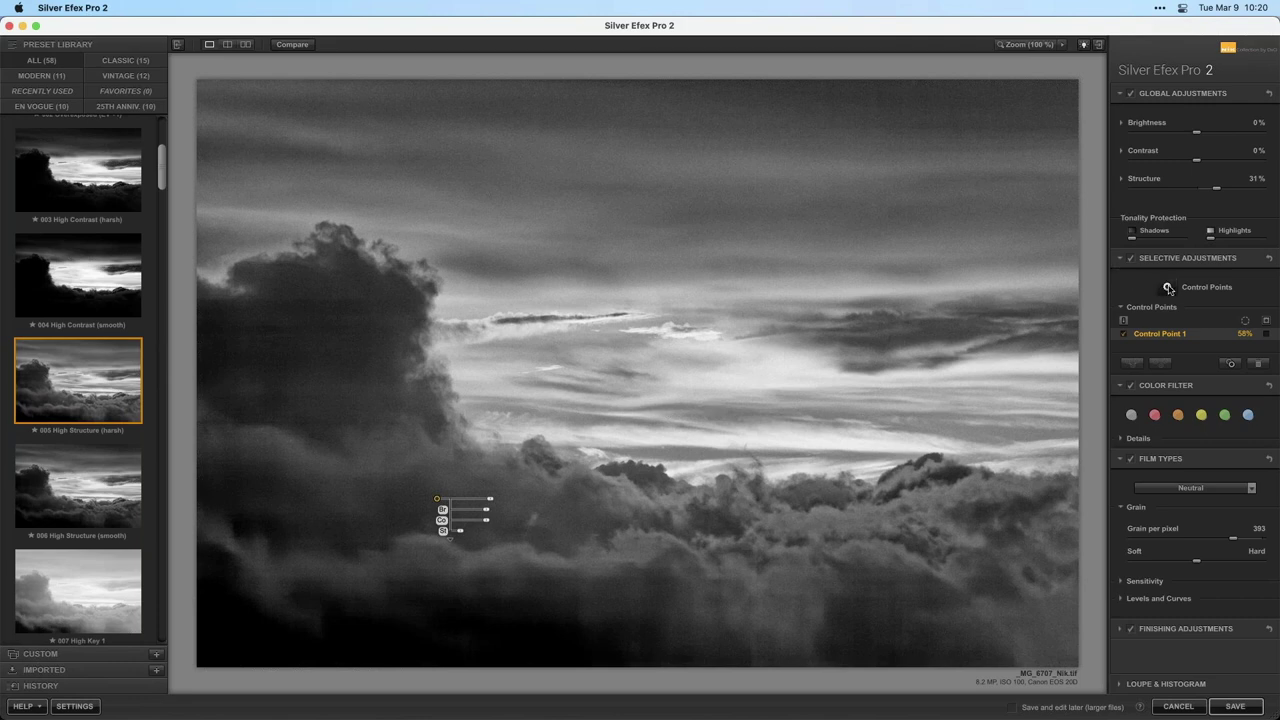
click(696, 386)
drag(729, 386, 771, 418)
drag(696, 386, 686, 383)
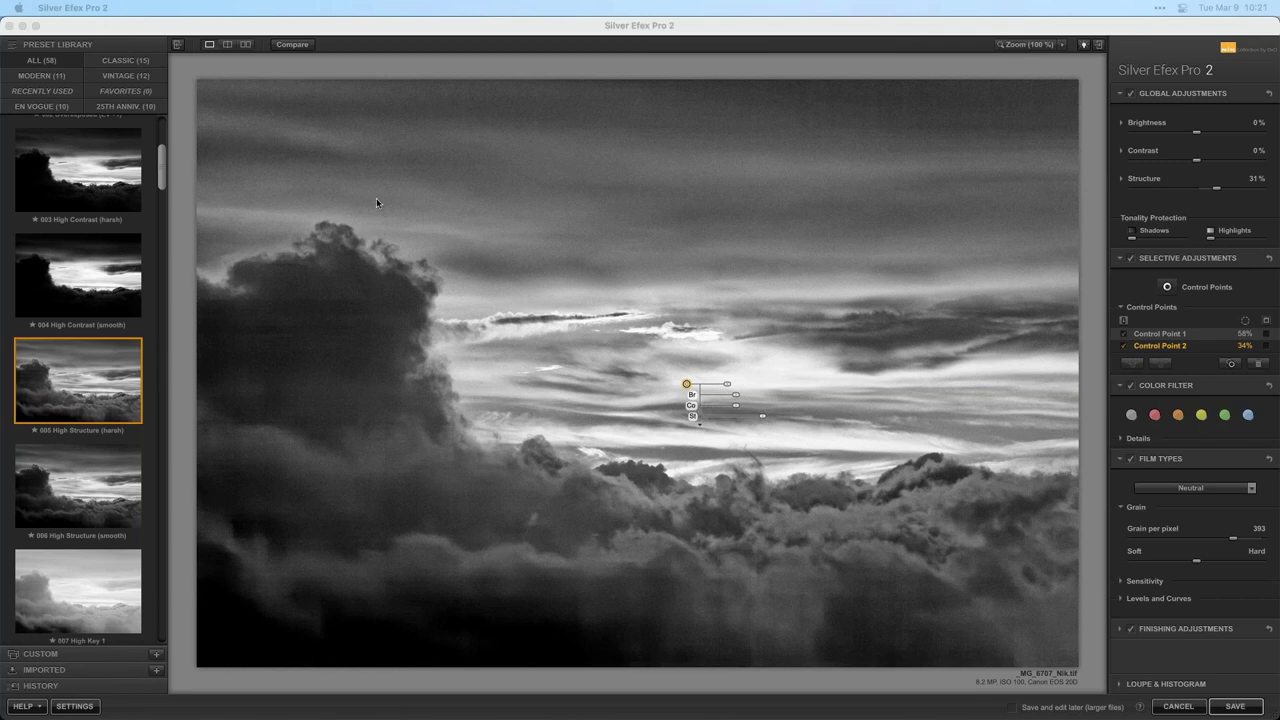
Tick 'Save and edit later' so the black-and-white edit stays re-editable
mouse_move(163, 172)
mouse_down()
mouse_move(161, 213)
mouse_move(164, 152)
mouse_up()
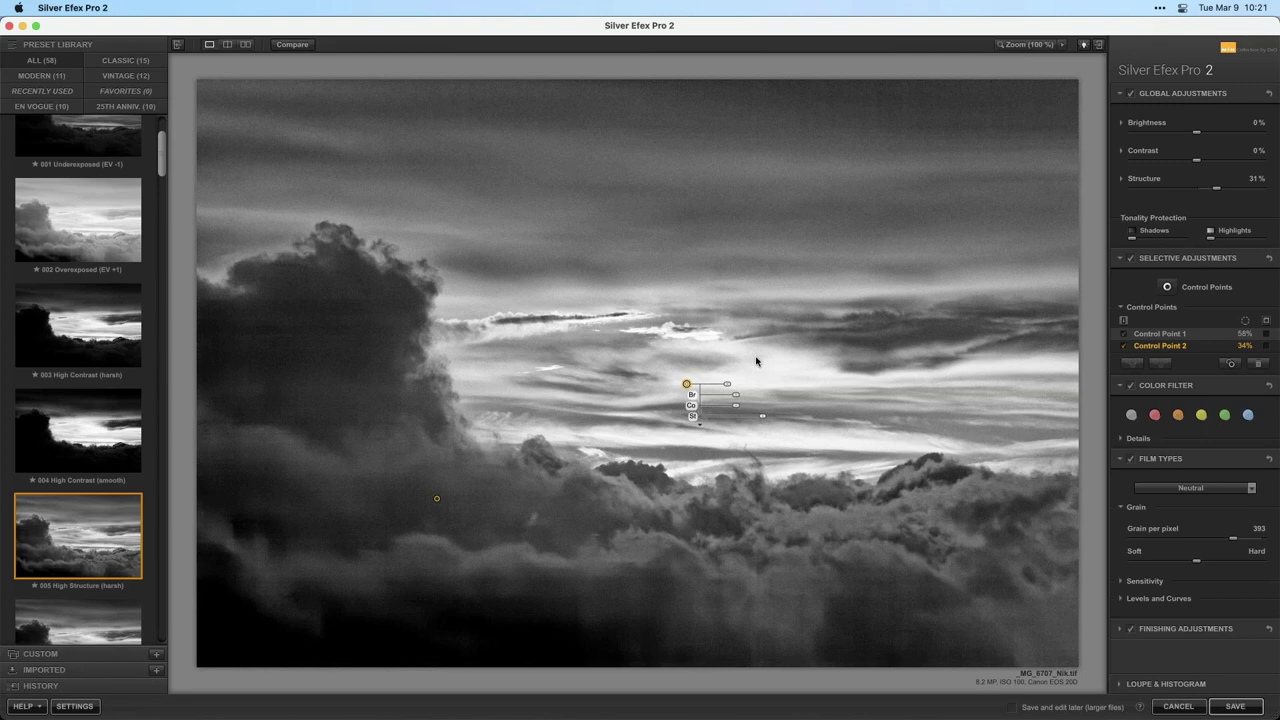
click(1228, 708)
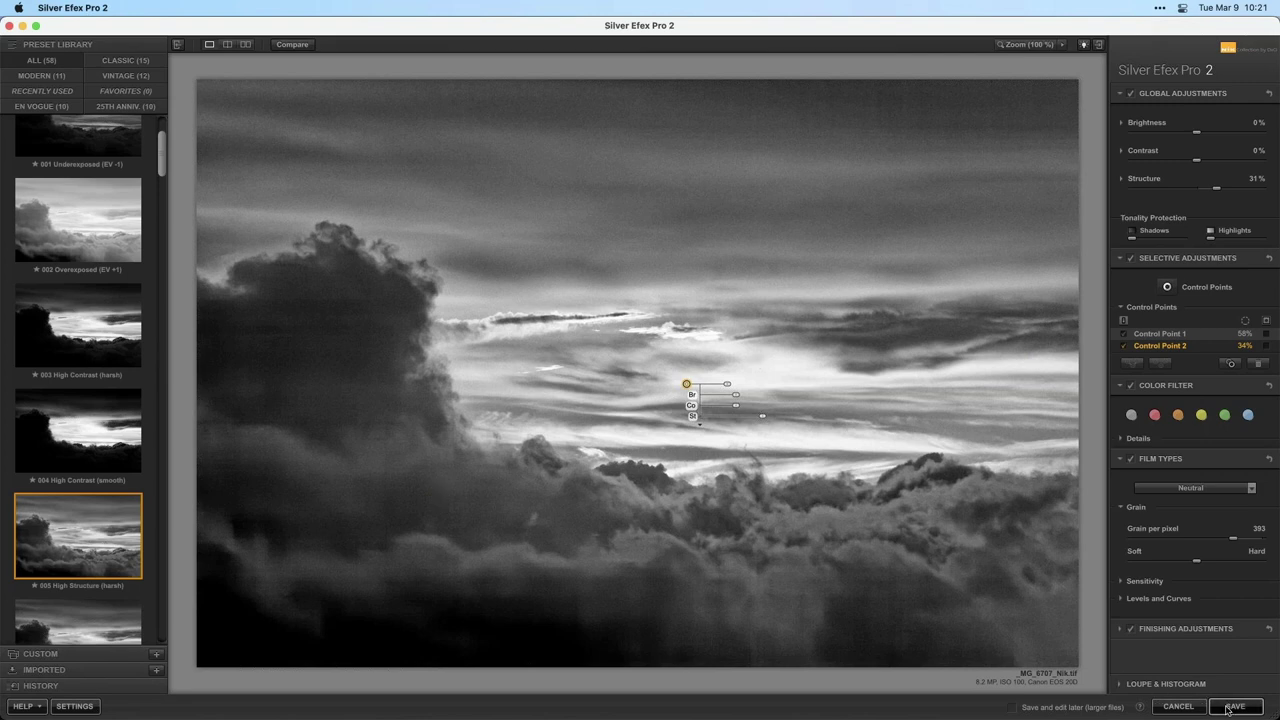
click(1010, 708)
Save the black-and-white image back to DxO PhotoLab 4
click(1232, 706)
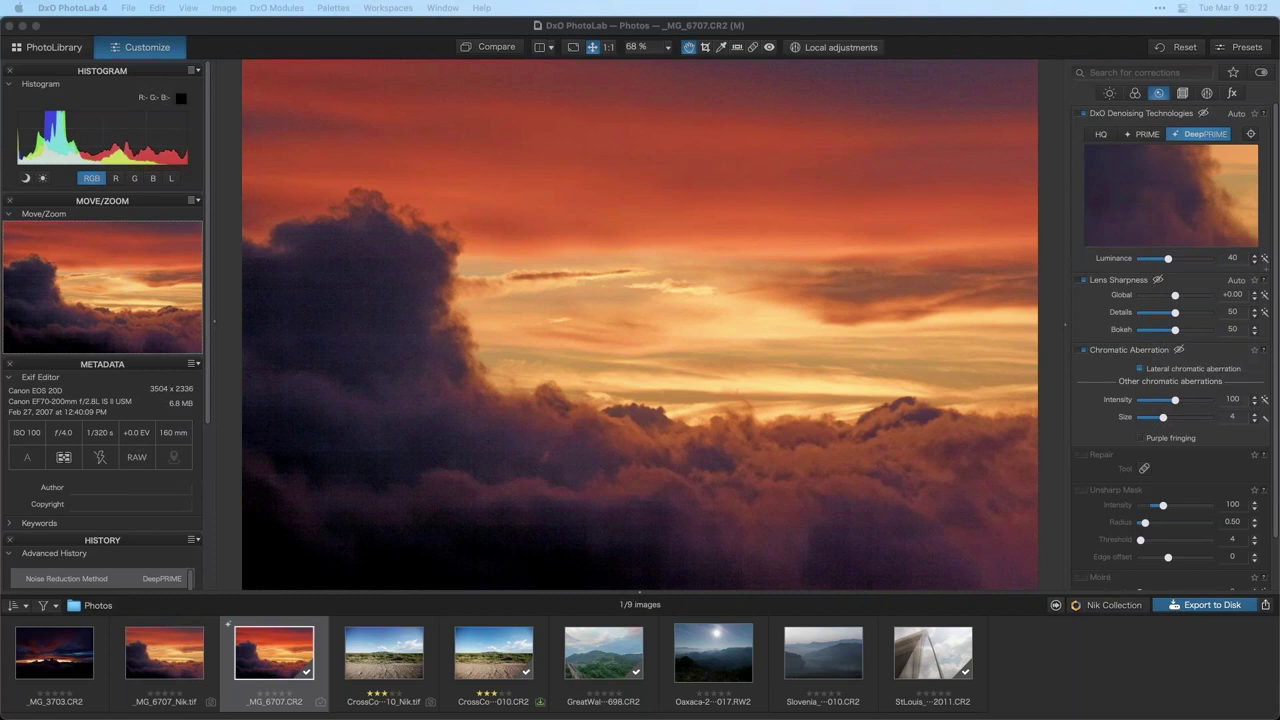
Send the CrossCountry desert photo to Silver Efex Pro 2, overwriting its earlier Nik copy
click(378, 658)
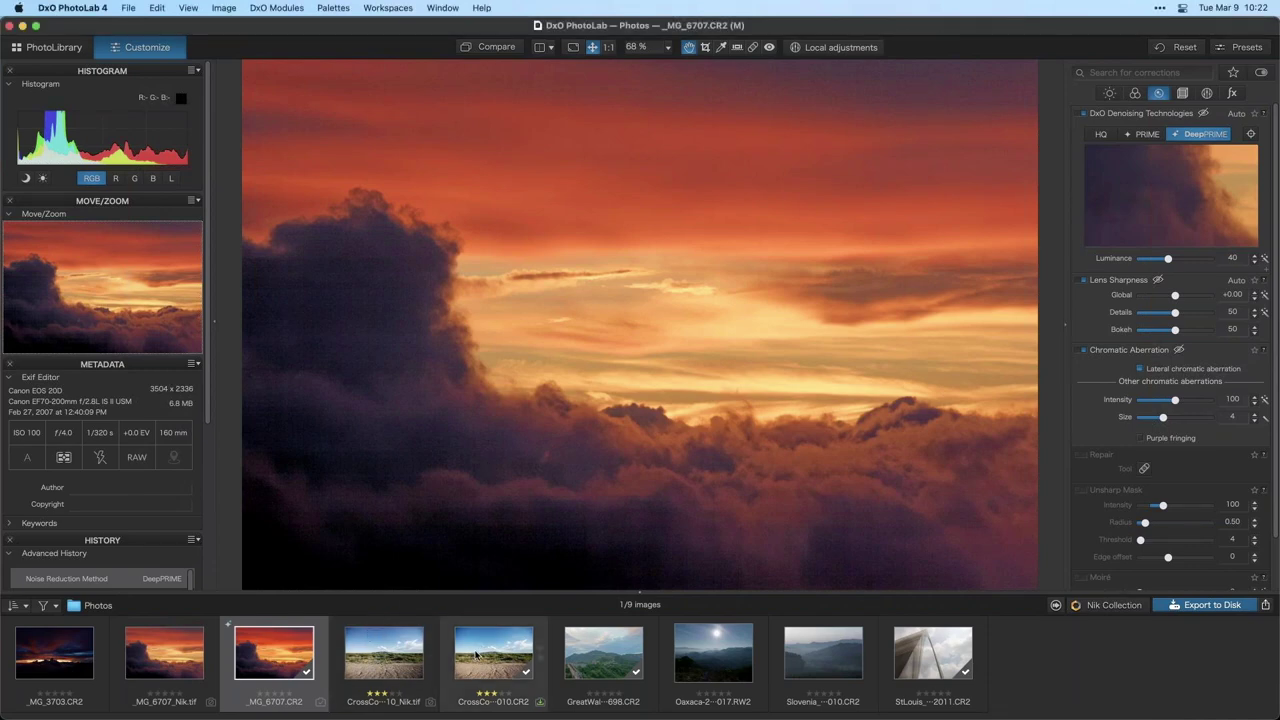
click(476, 655)
click(1100, 606)
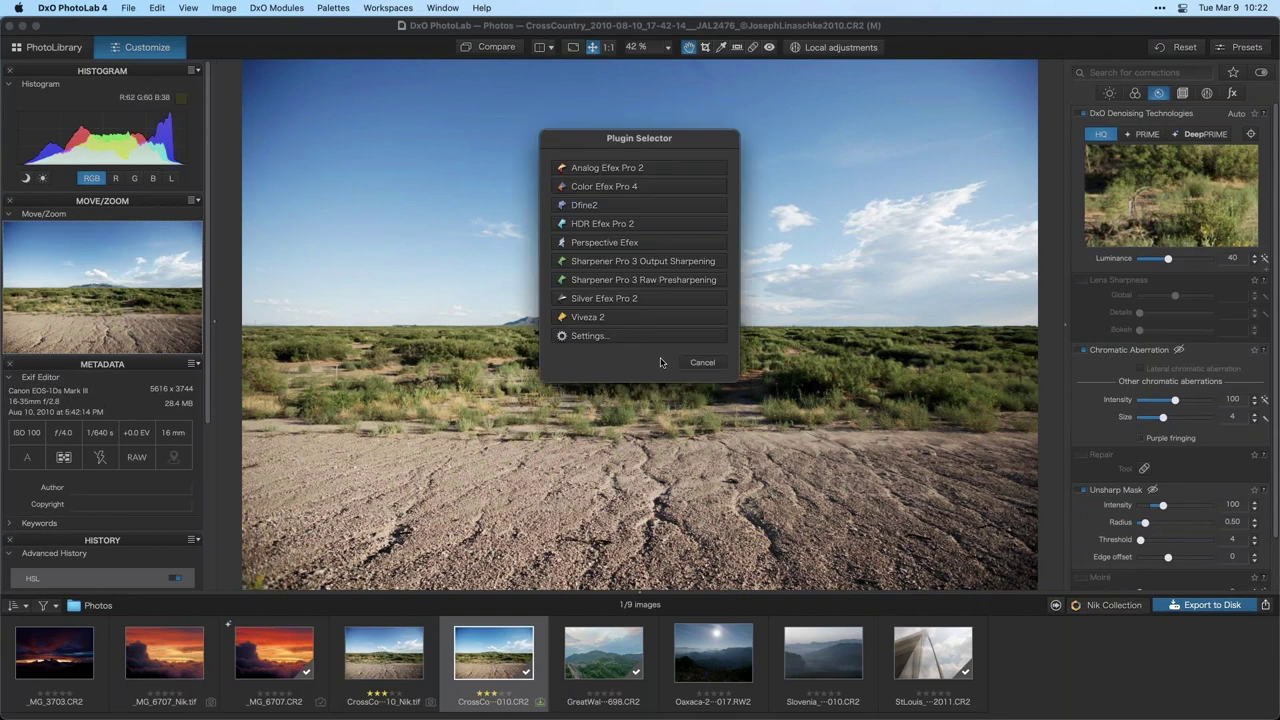
click(645, 318)
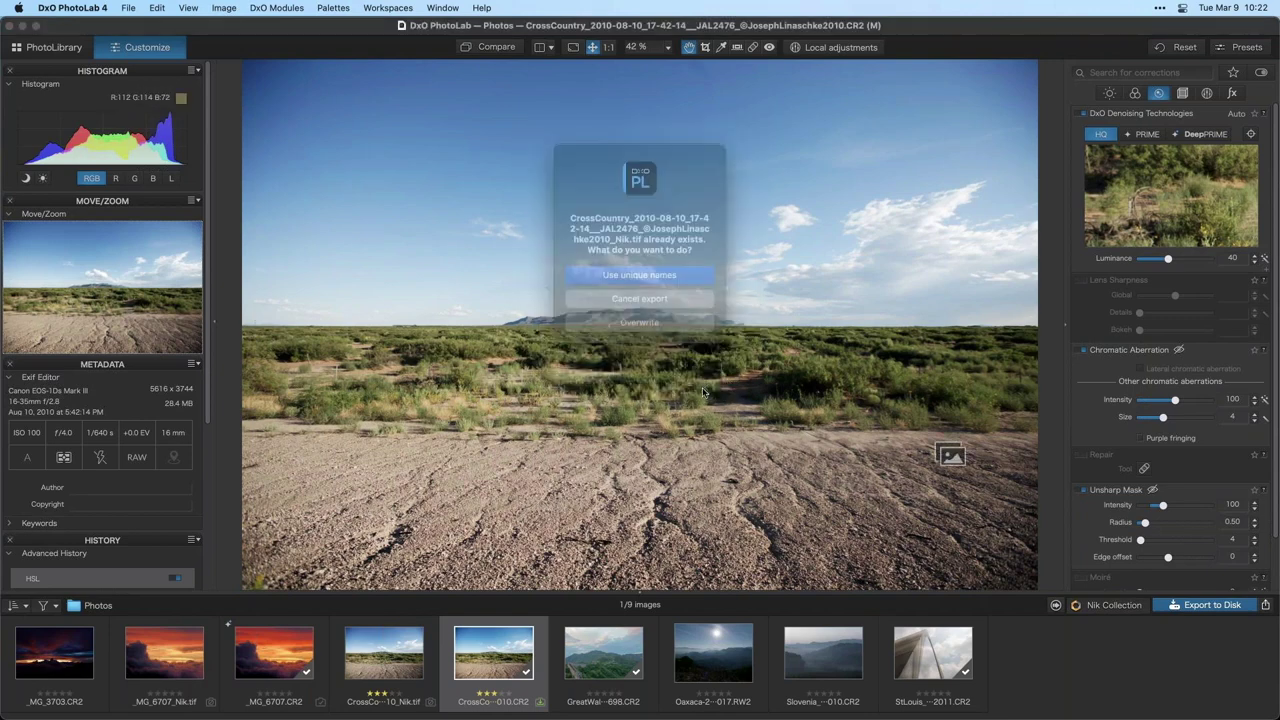
click(710, 320)
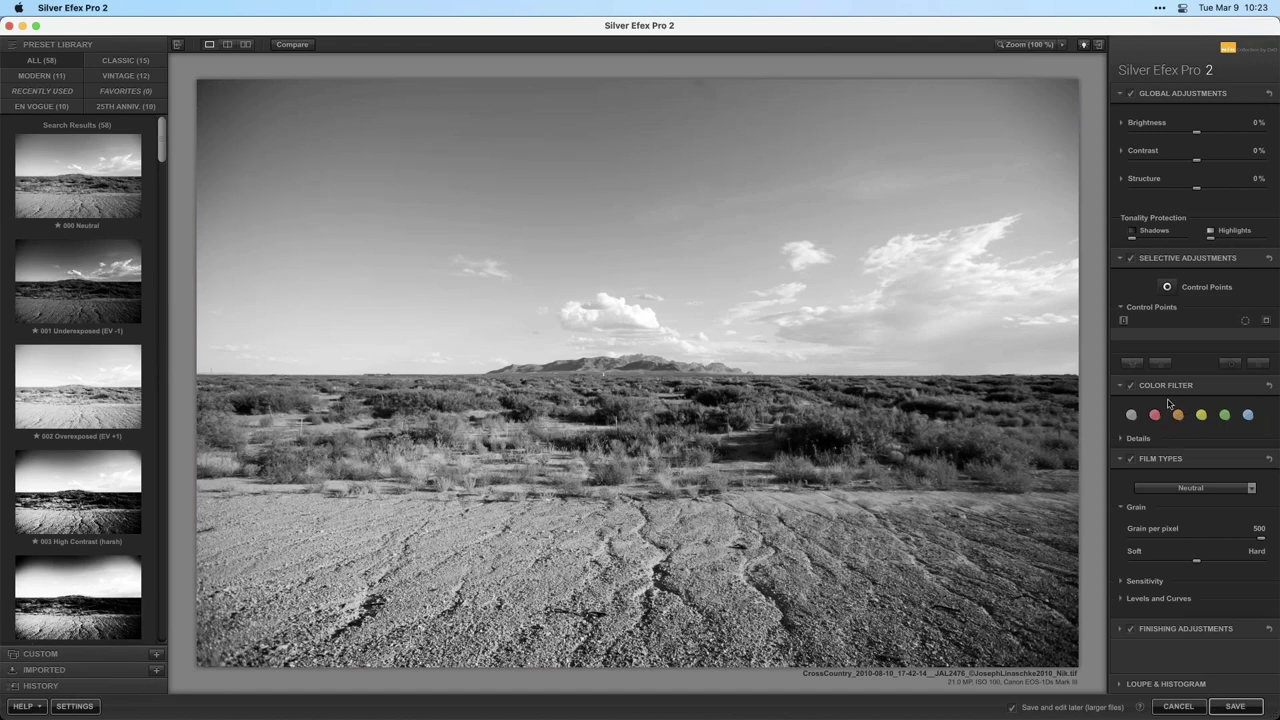
Apply a red colour filter at 143% strength and place a control point in the sky
click(1121, 439)
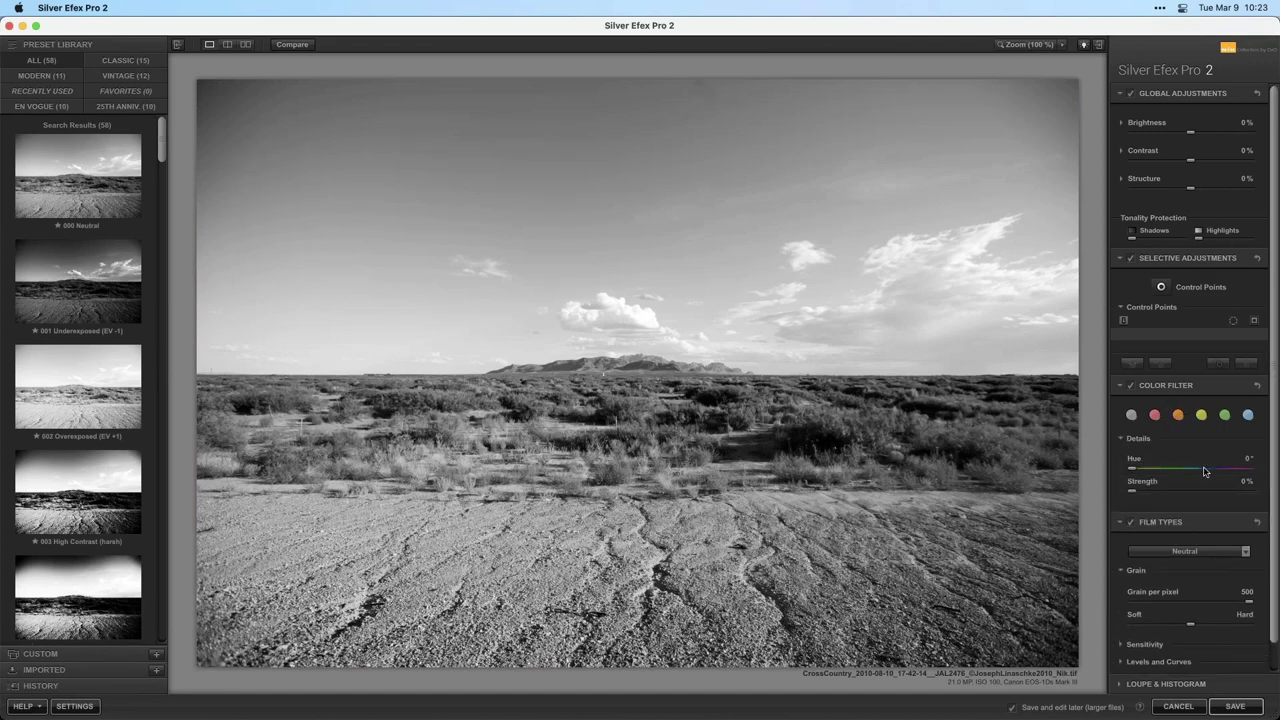
click(1155, 415)
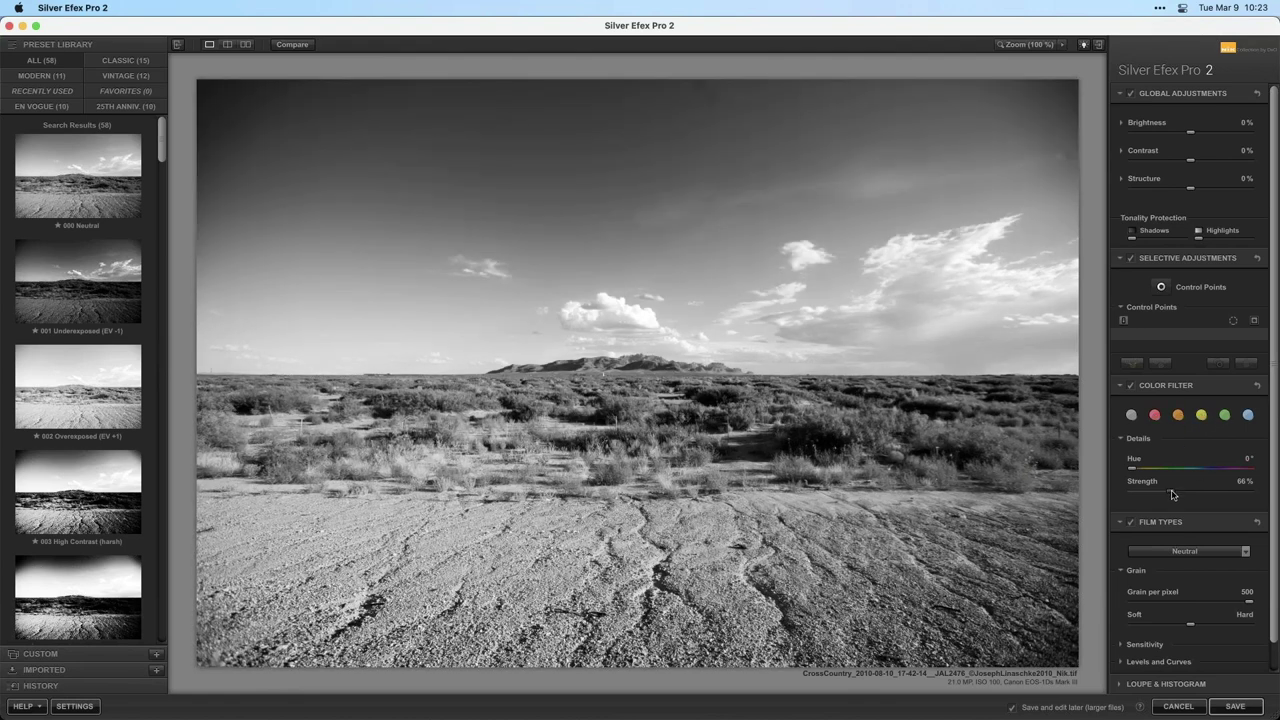
drag(1170, 491, 1219, 494)
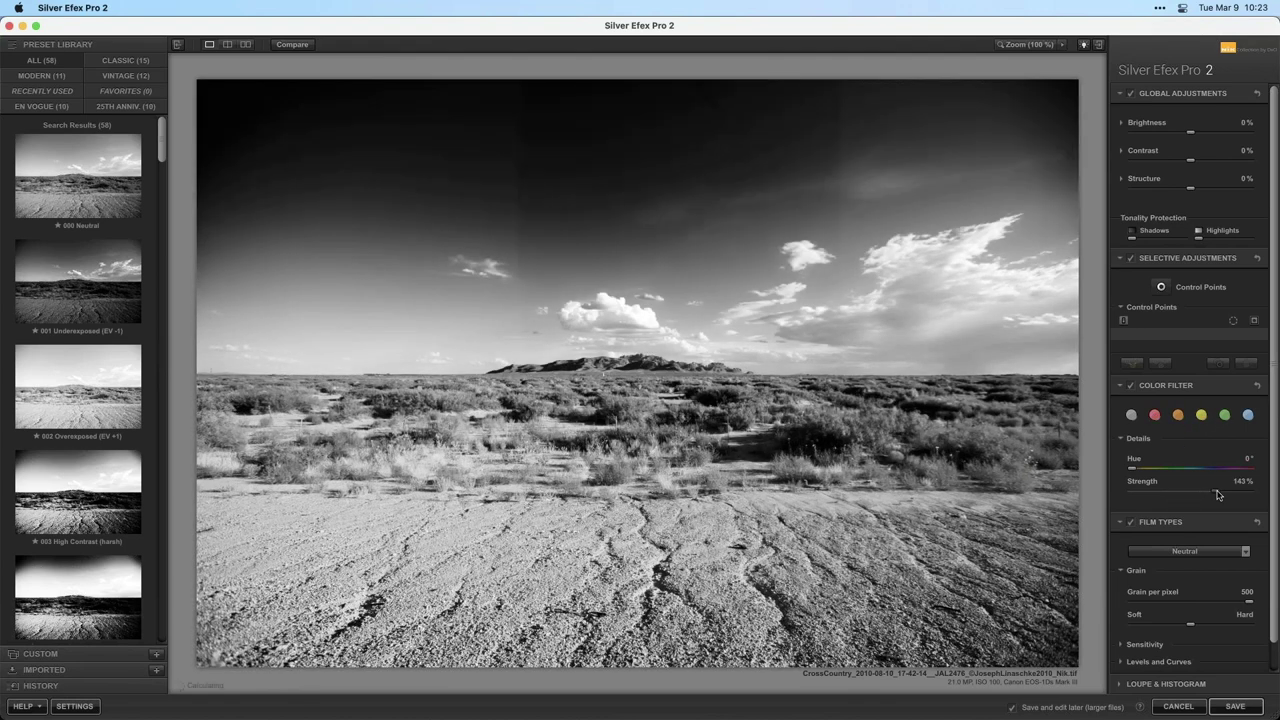
click(1161, 287)
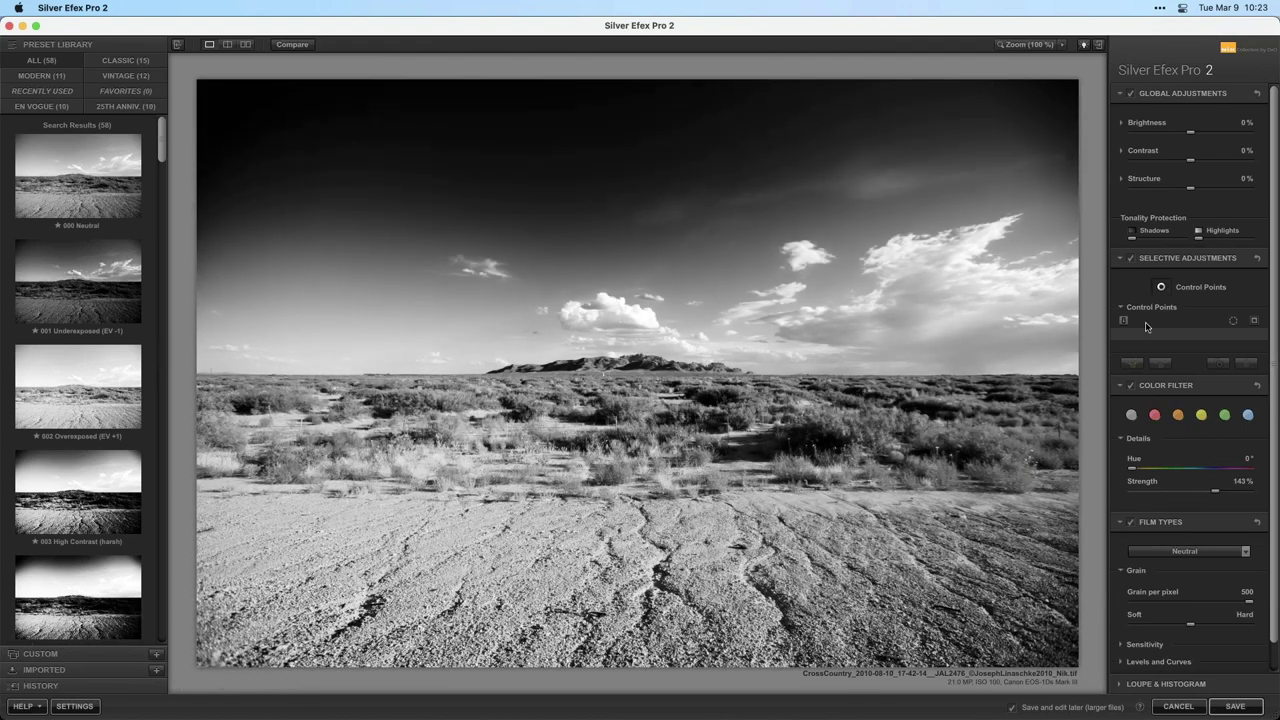
click(646, 195)
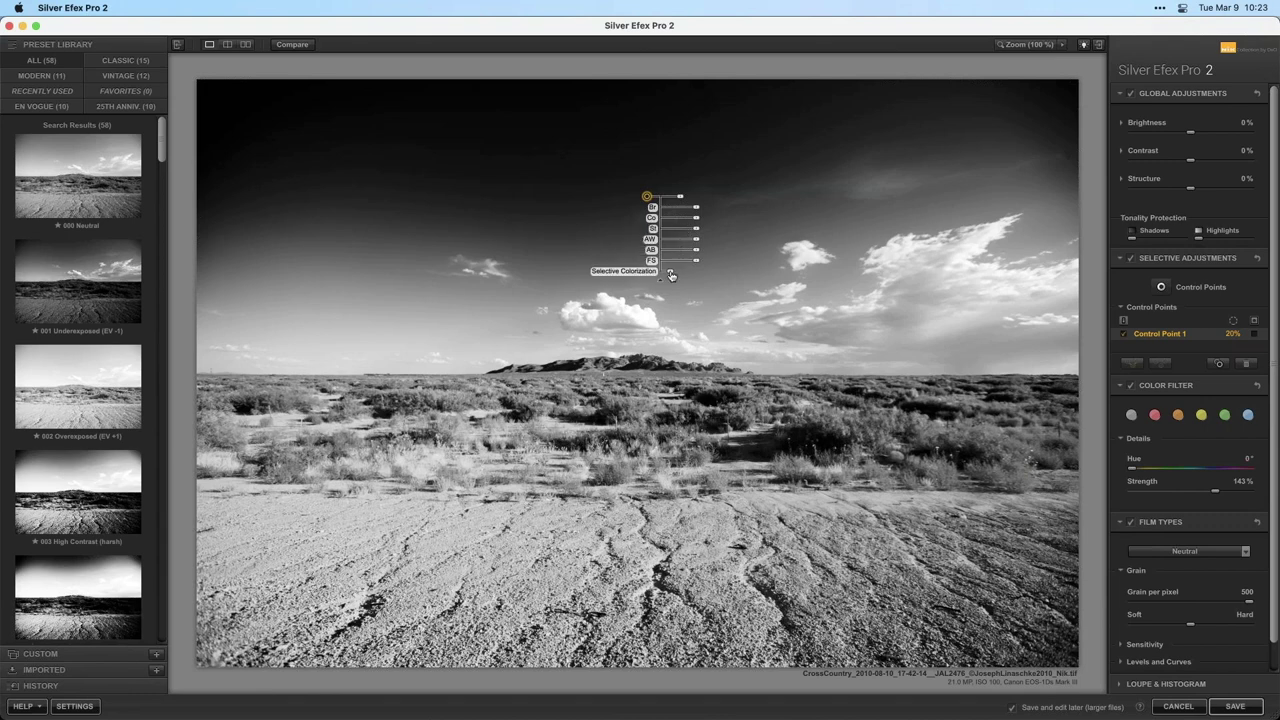
Set the sky control point's colorization to 70%, nudge it, then delete Control Point 1
mouse_move(671, 275)
mouse_down()
mouse_move(720, 276)
mouse_move(655, 276)
mouse_up()
scroll(1251, 474, down, 2)
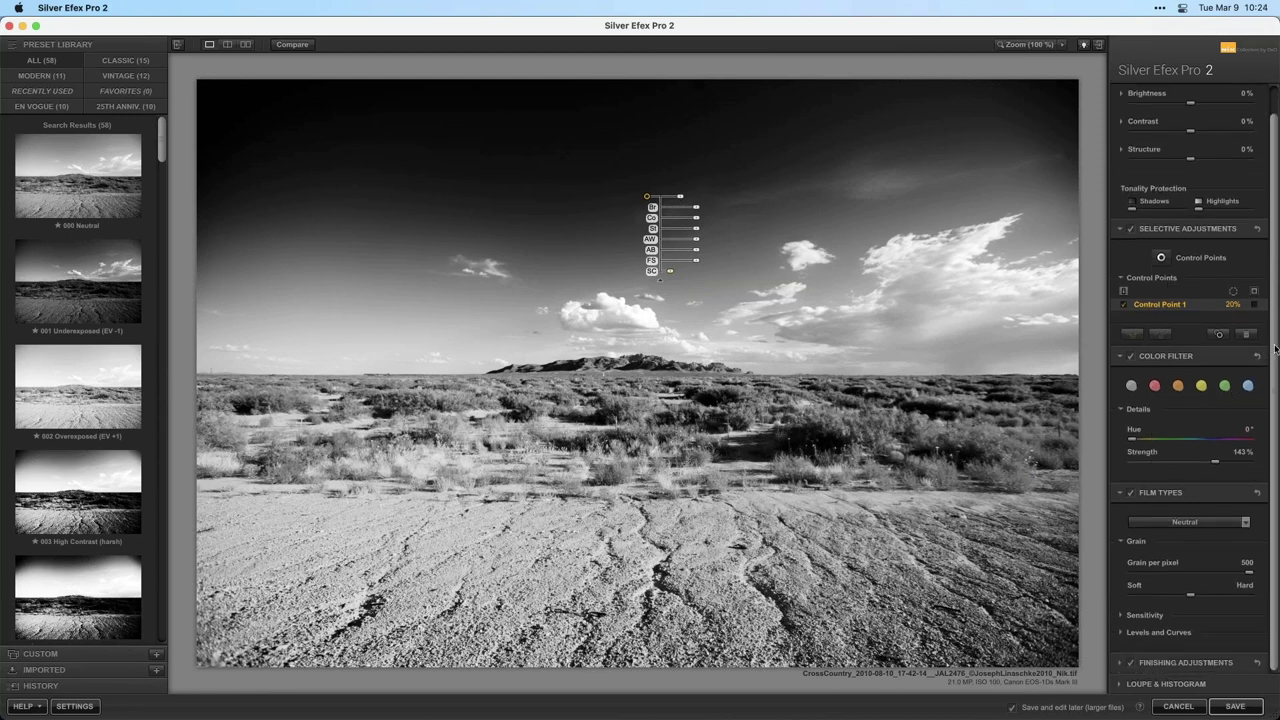
scroll(1272, 301, up, 2)
scroll(1272, 301, down, 2)
drag(639, 209, 635, 210)
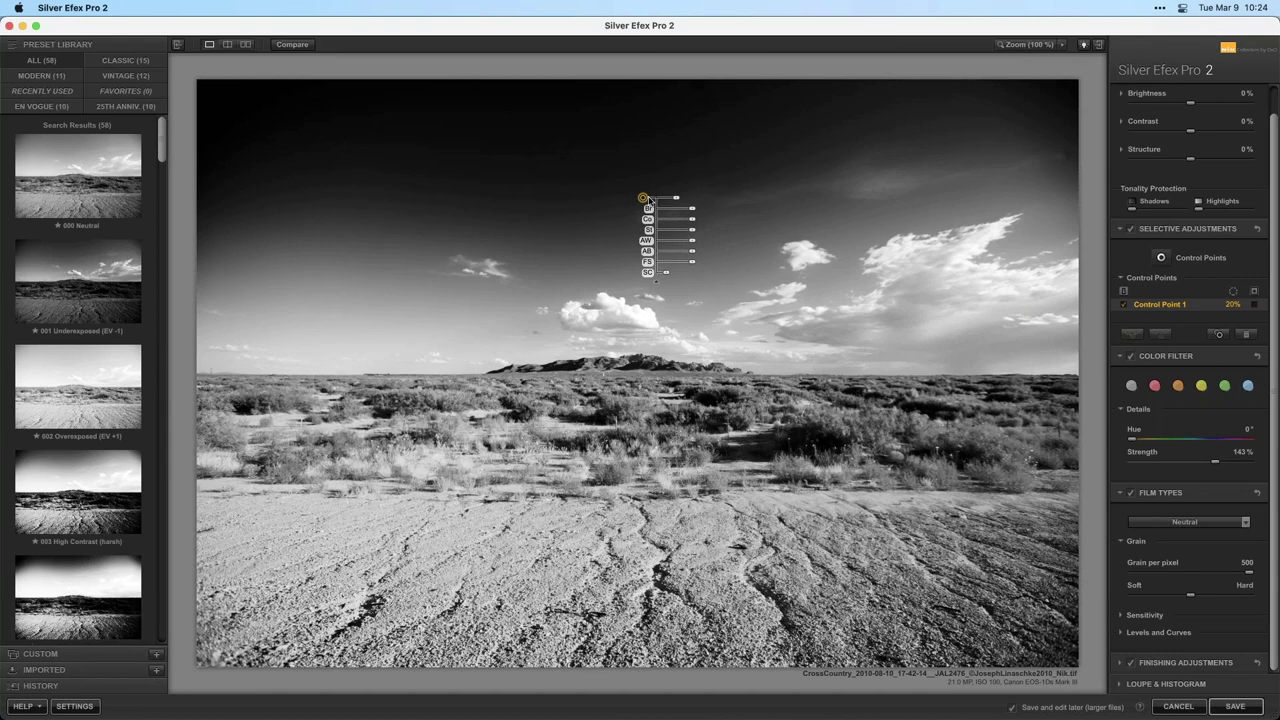
key(Delete)
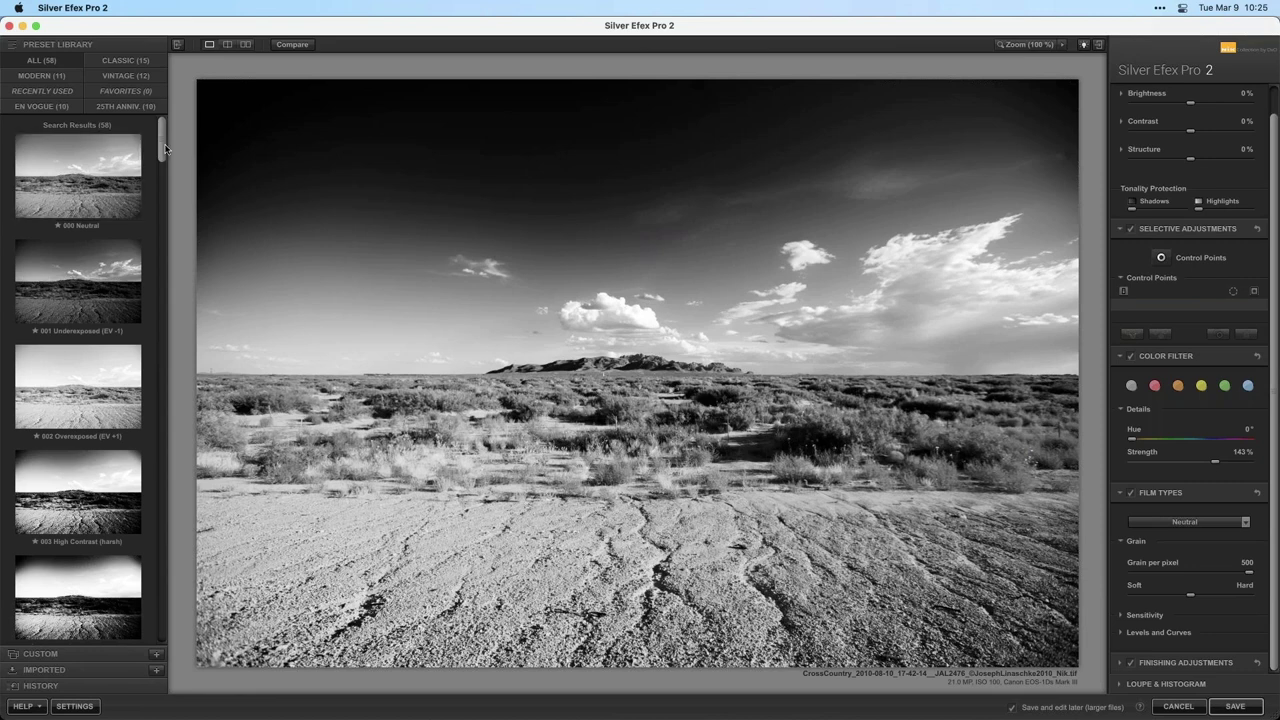
drag(165, 148, 162, 393)
drag(161, 400, 171, 110)
Keep the Neutral film type and cancel out of Silver Efex Pro 2
click(1203, 522)
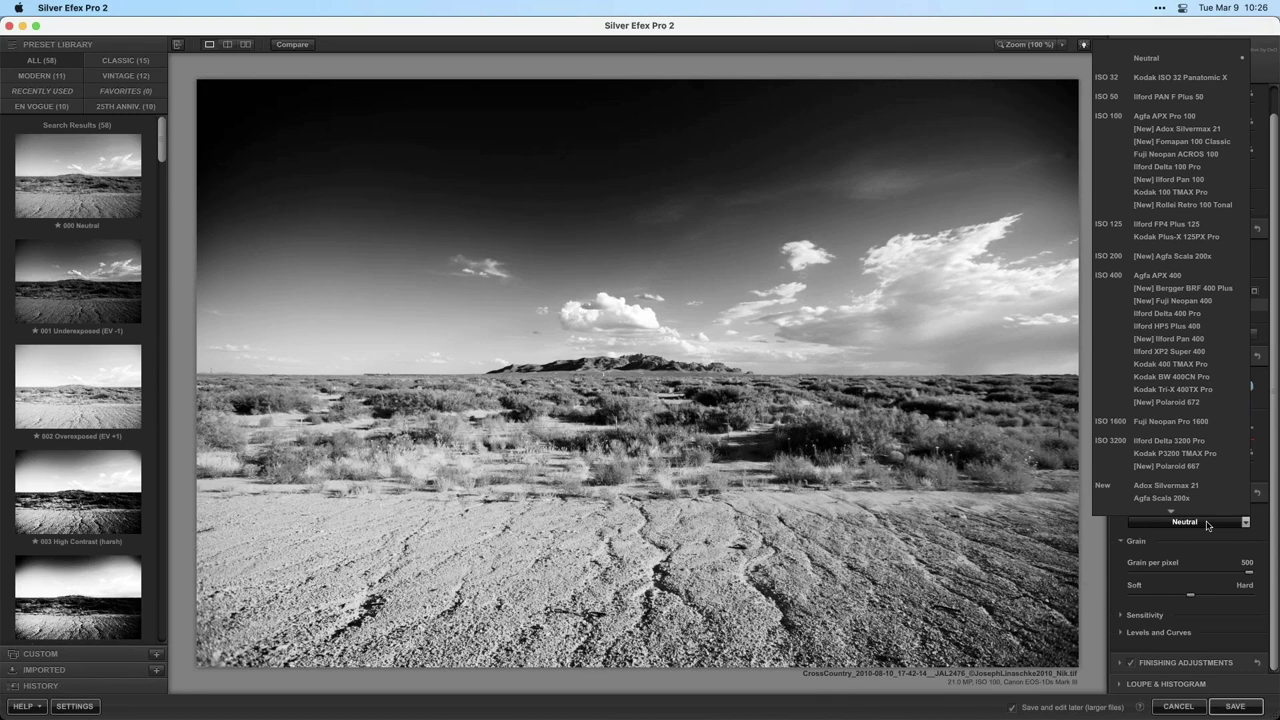
click(889, 520)
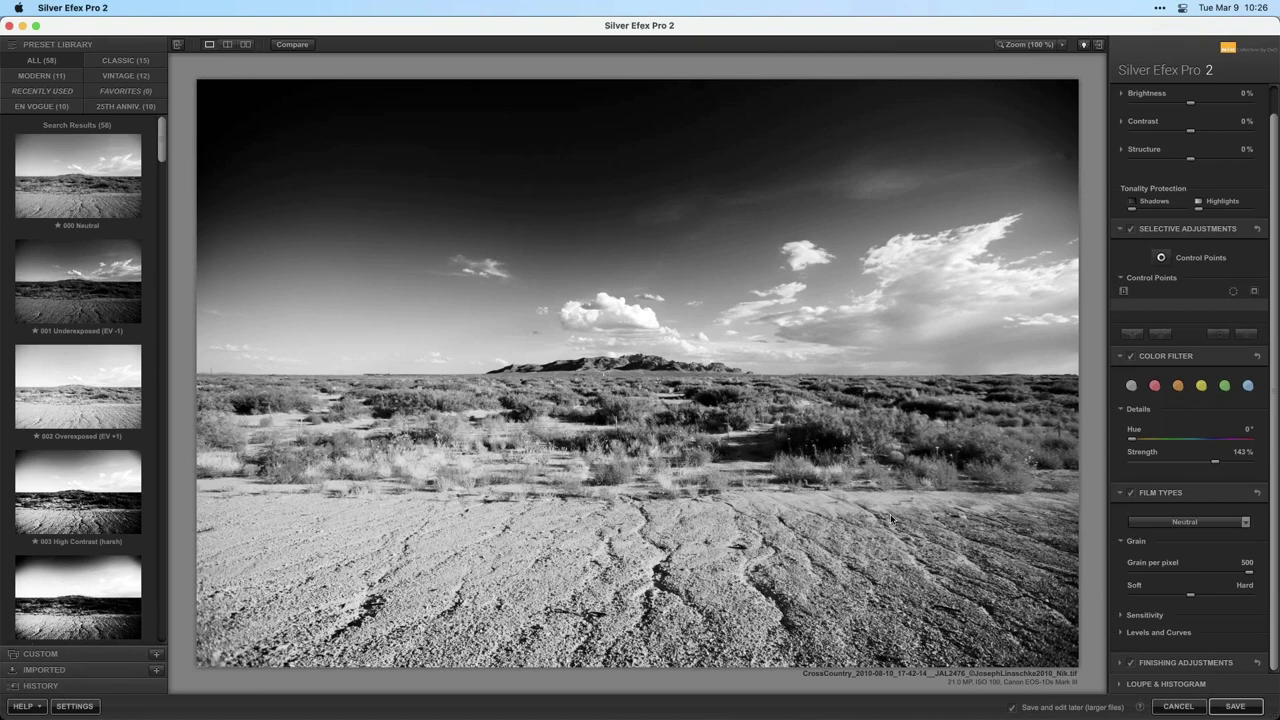
click(1178, 706)
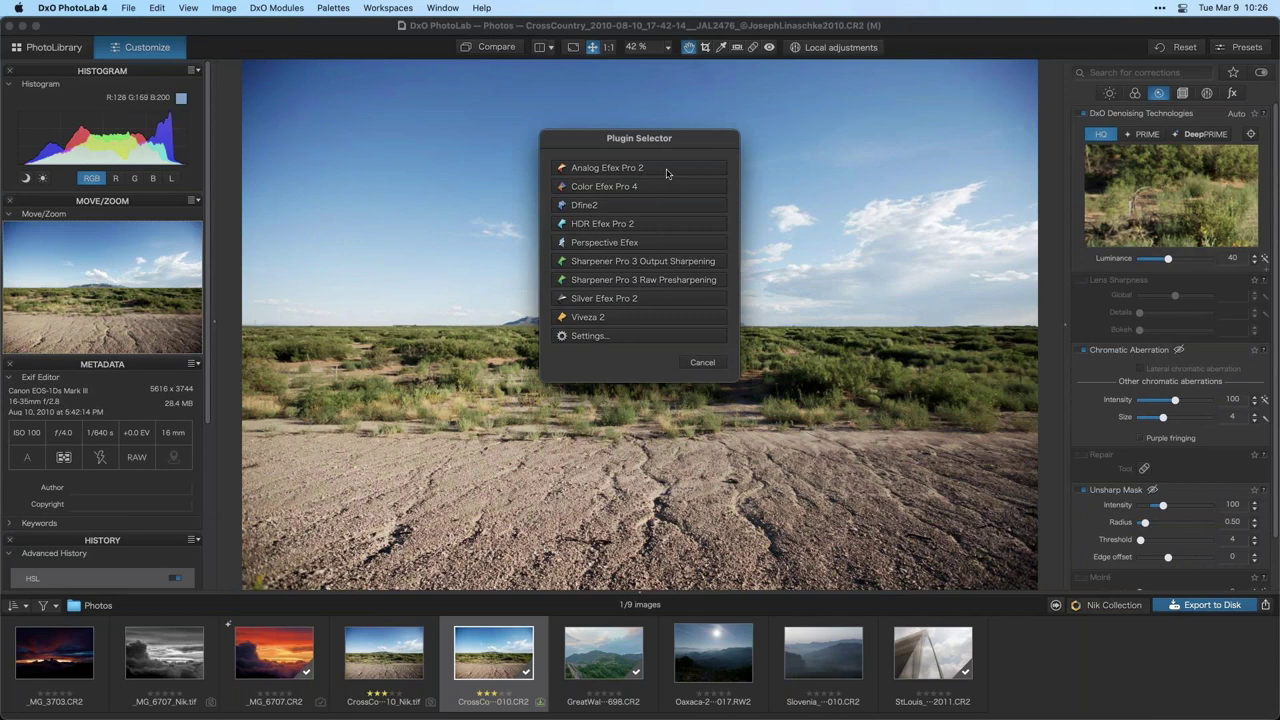
Dismiss the Plugin Selector and switch to the GreatWall photo in the filmstrip
click(743, 348)
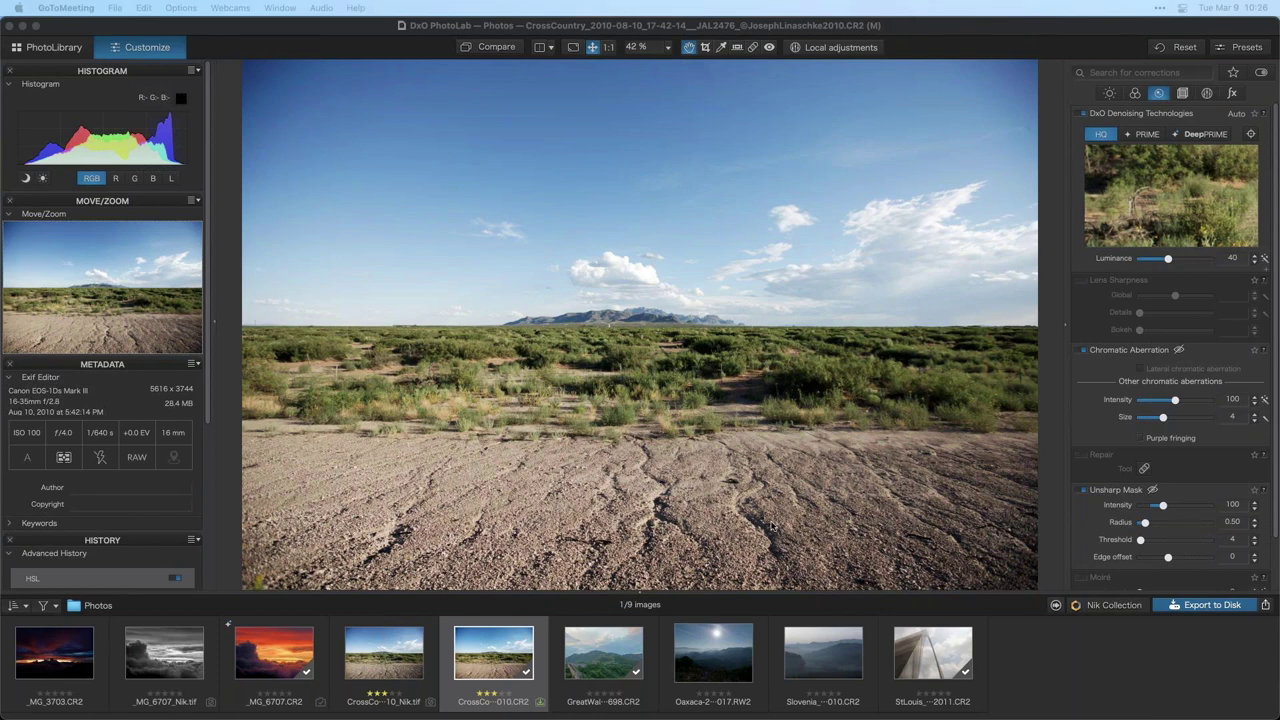
click(594, 655)
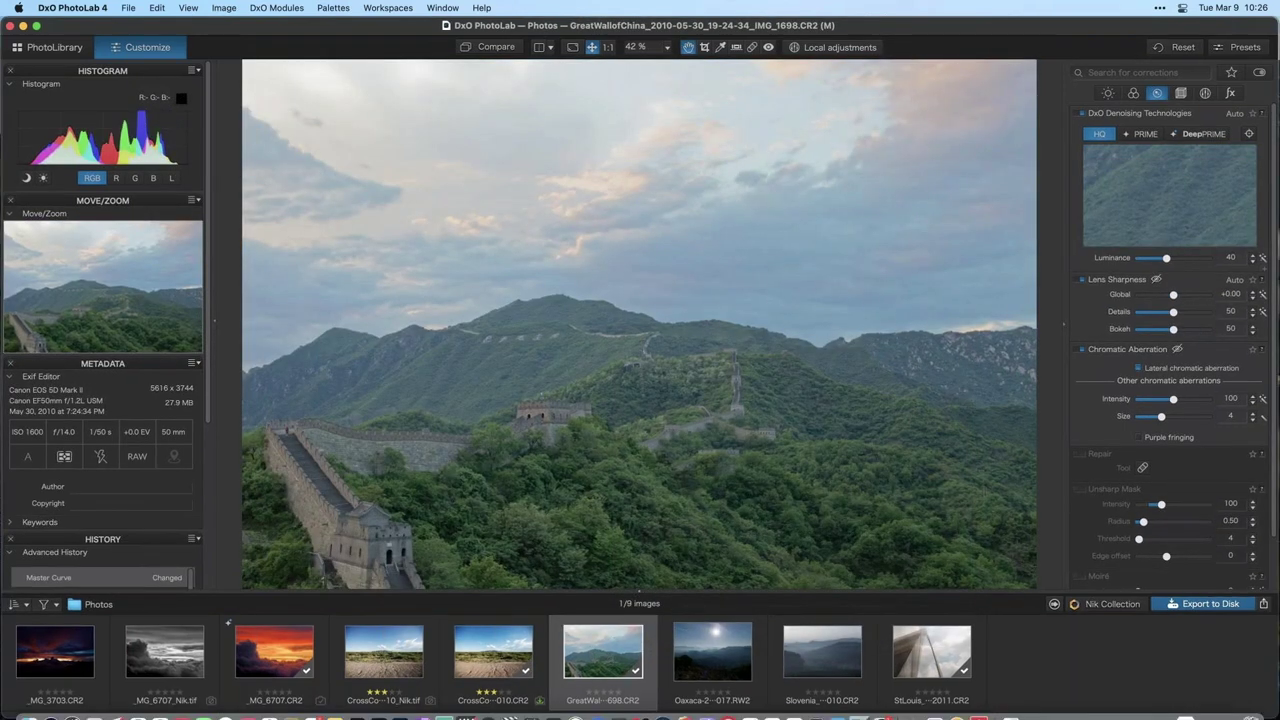
Exit full screen, reset the Great Wall photo, show Light corrections and zoom to 1:1
key(ctrl+super+f)
click(1179, 50)
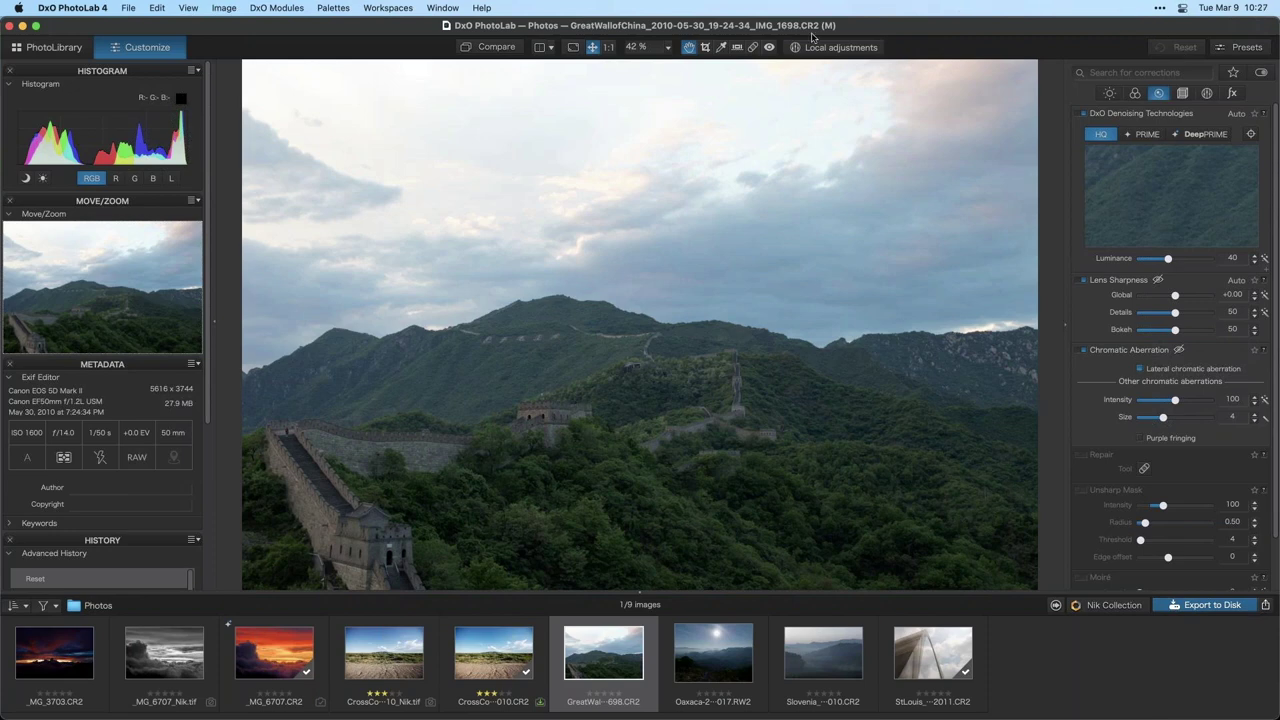
click(1109, 93)
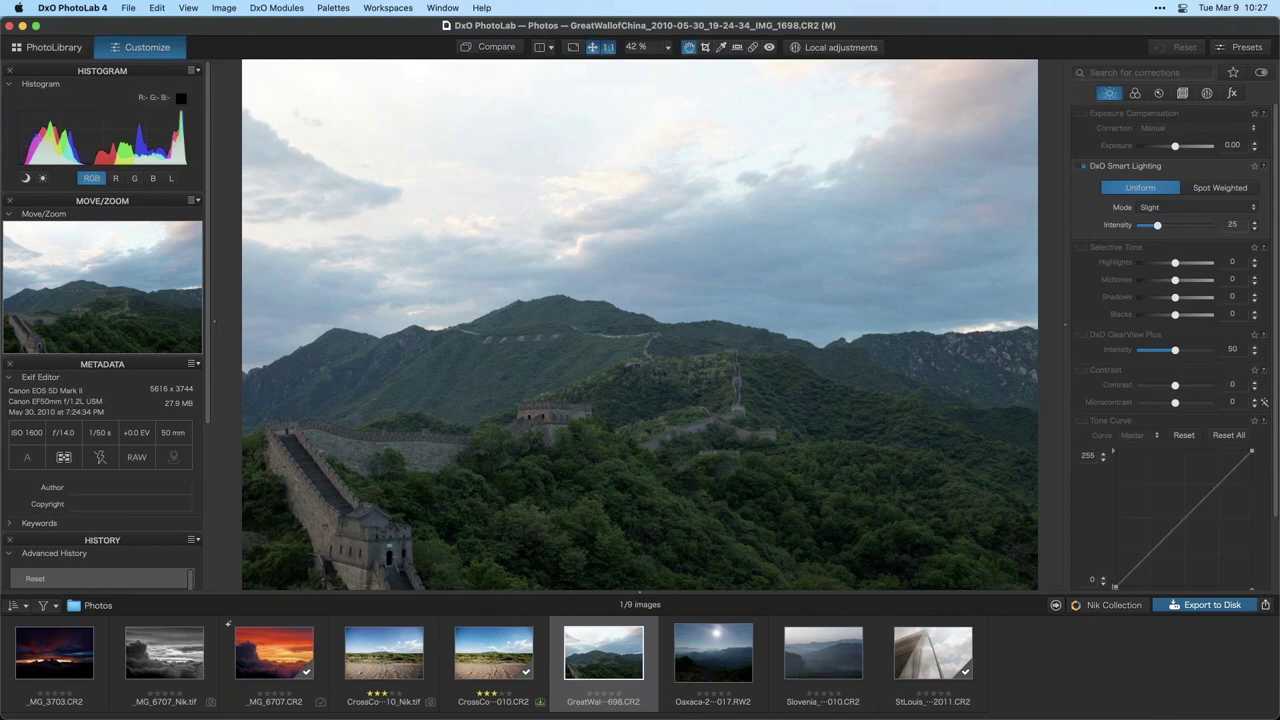
click(607, 47)
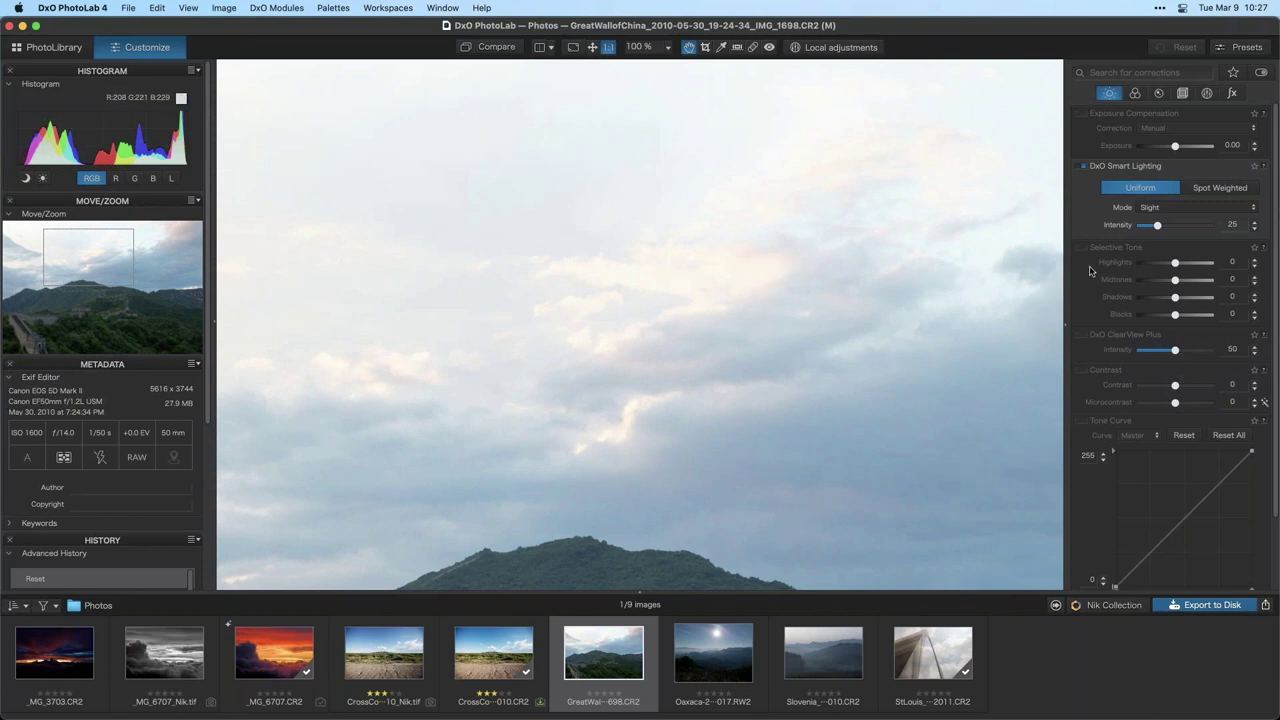
scroll(1157, 270, up, 2)
click(1173, 147)
drag(1173, 147, 1148, 154)
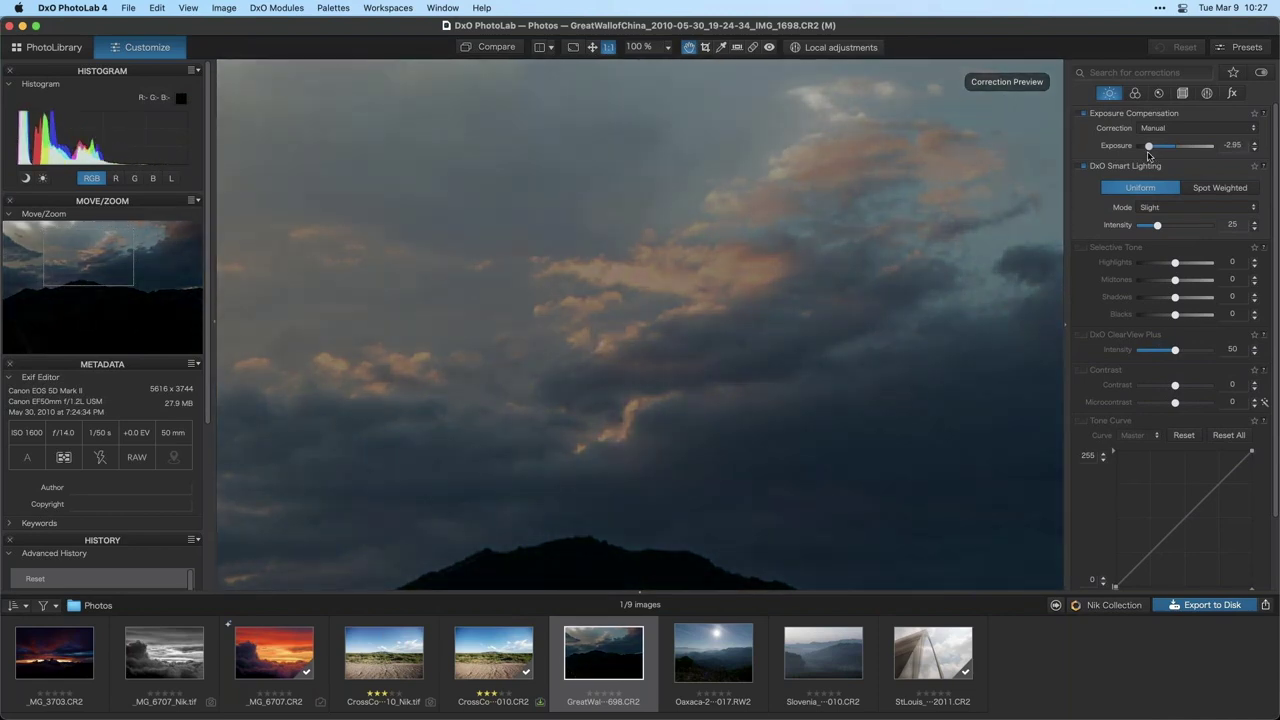
drag(1149, 152, 1148, 152)
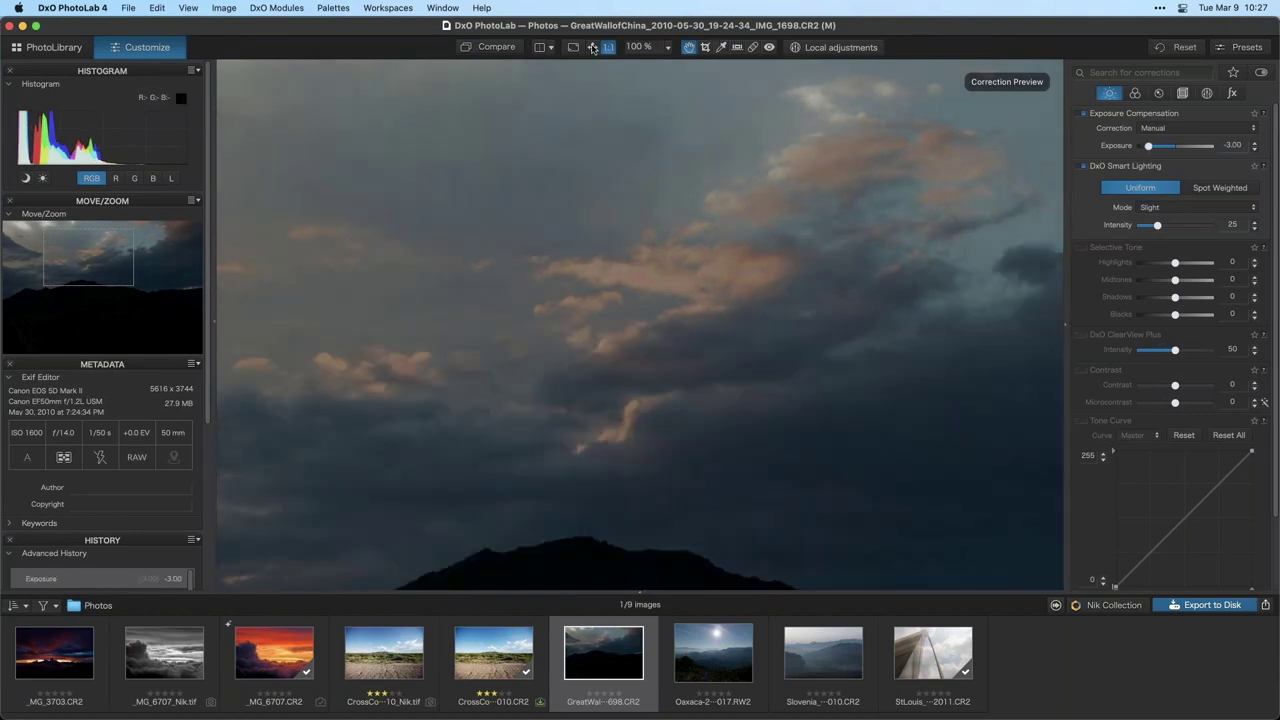
click(654, 243)
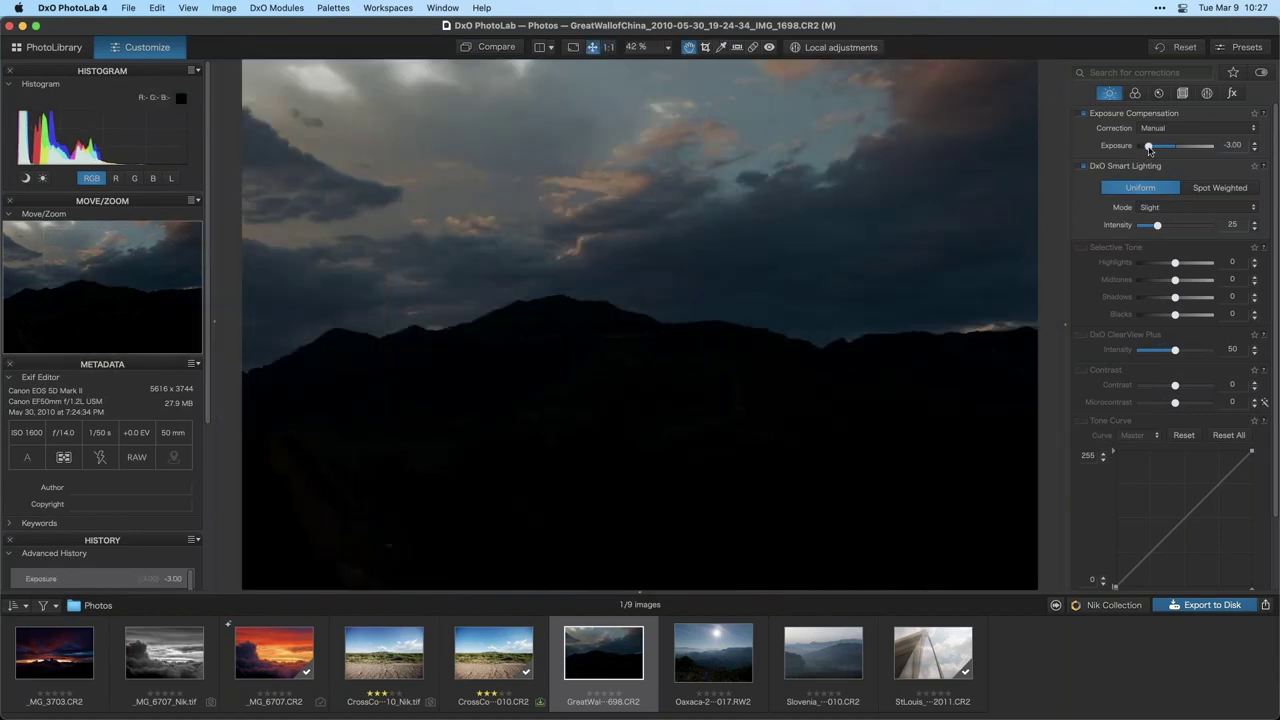
drag(1148, 146, 1192, 147)
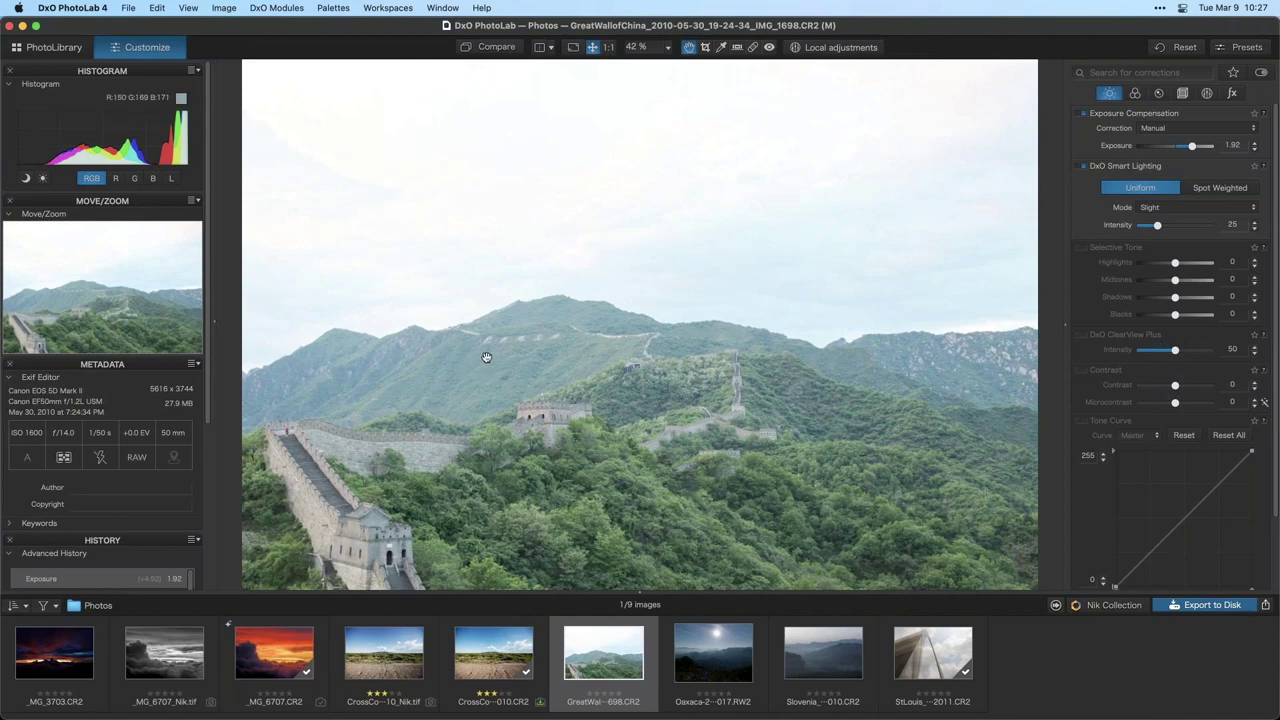
drag(1191, 146, 1182, 147)
double_click(1182, 147)
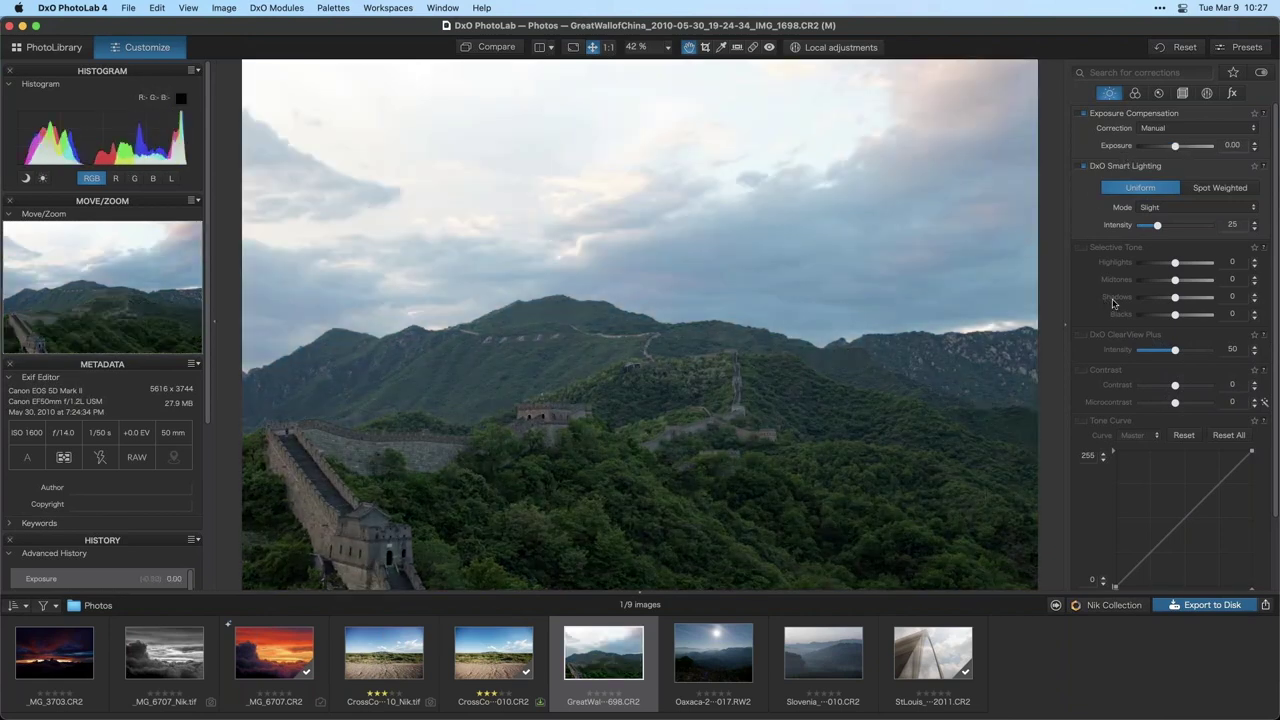
Enable Selective Tone with Highlights at -100 and Shadows at 14
click(1083, 248)
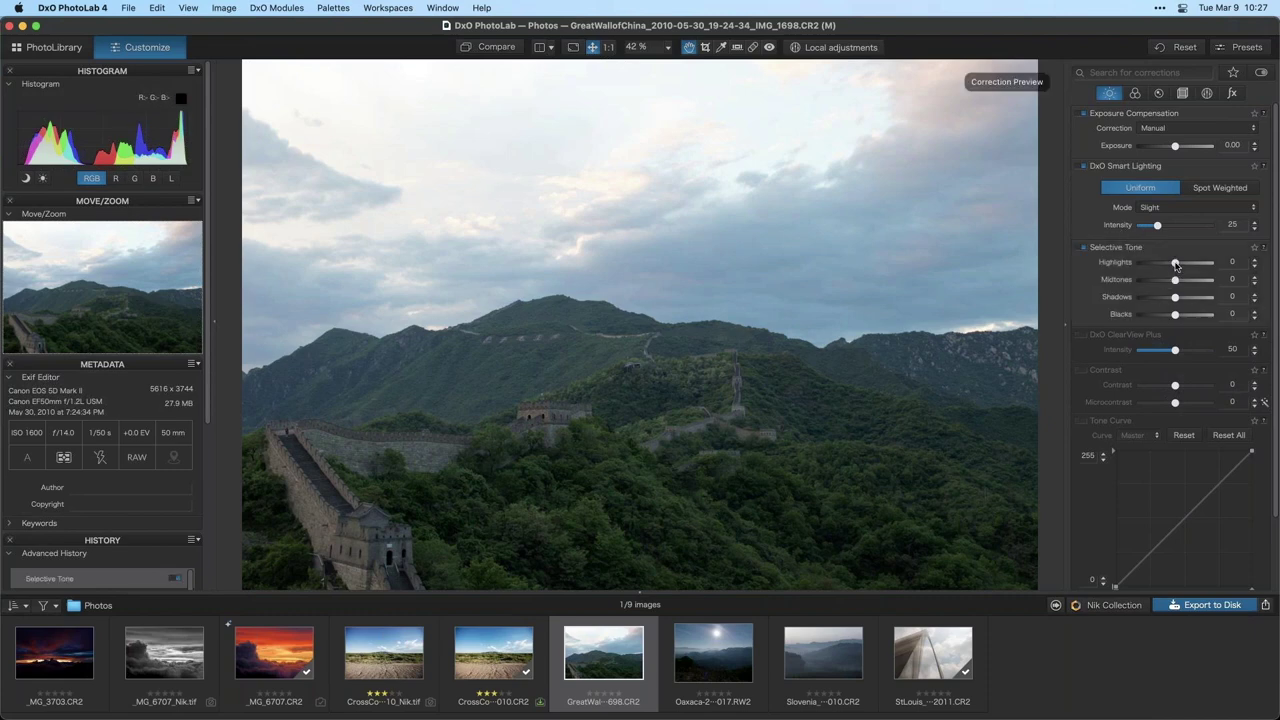
drag(1175, 266, 1120, 268)
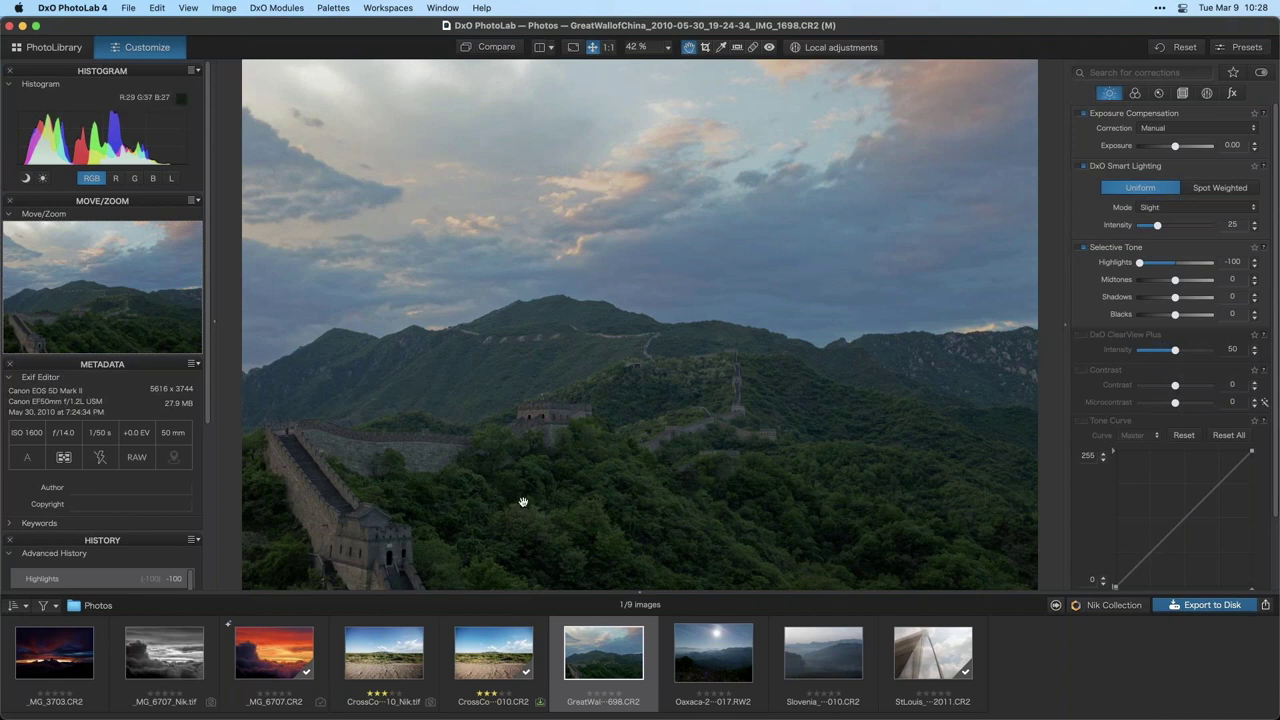
drag(1175, 297, 1183, 300)
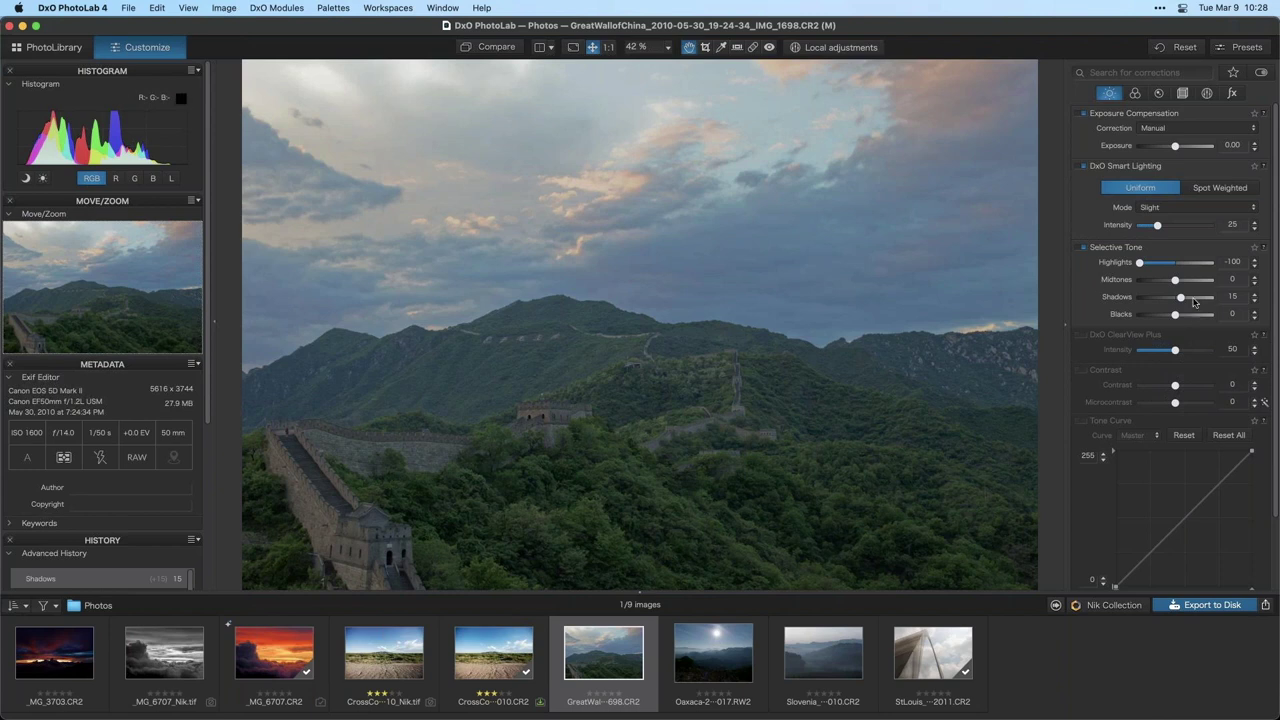
drag(1182, 299, 1181, 300)
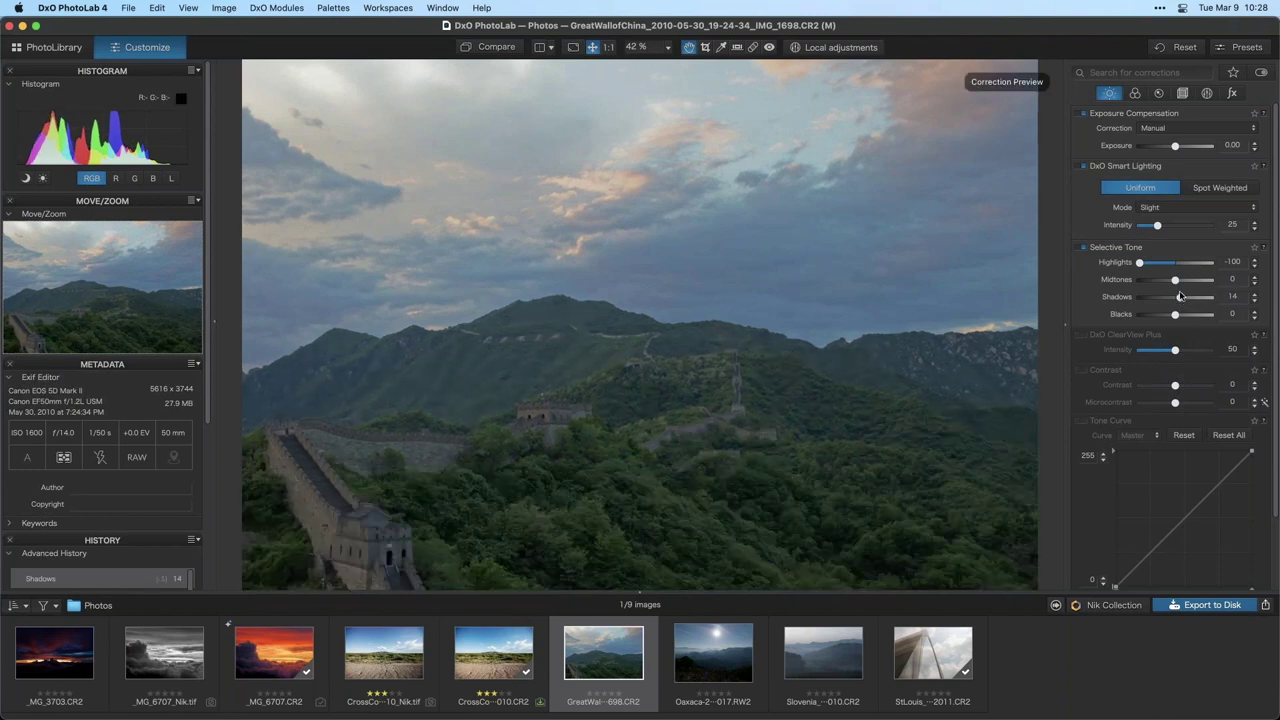
Send the Great Wall photo to Silver Efex Pro 2 via Nik Collection
click(1113, 605)
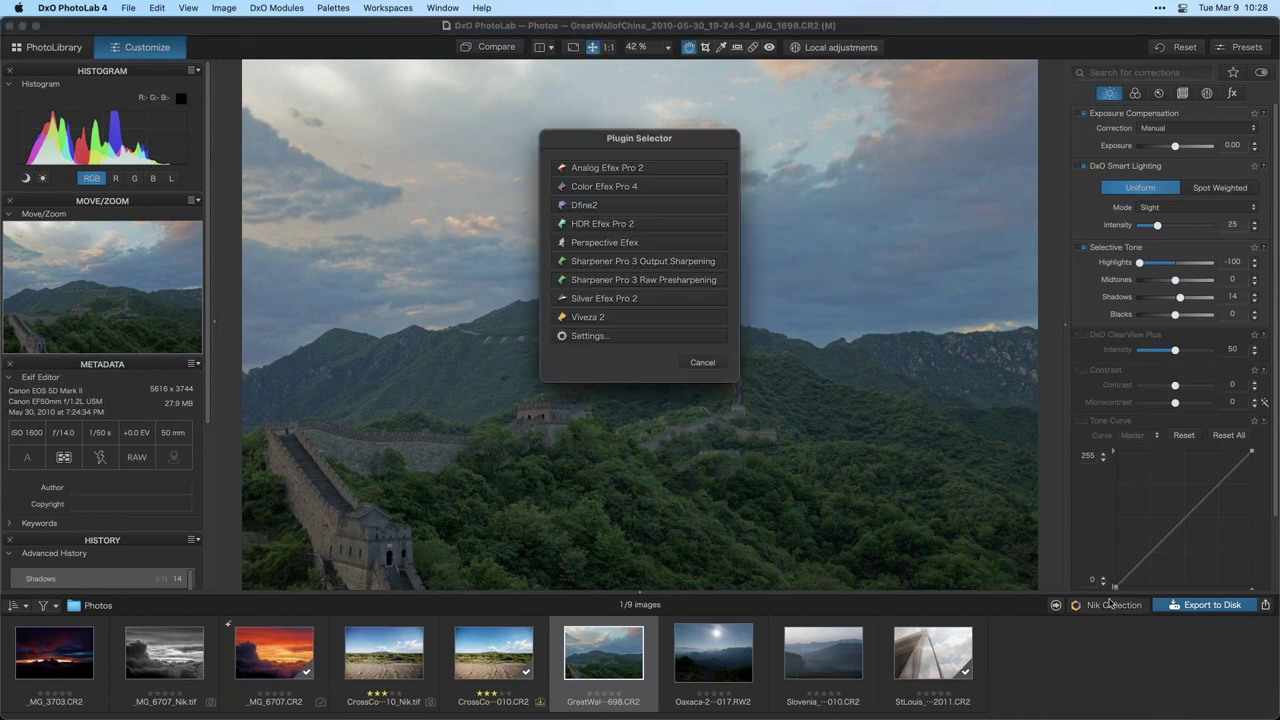
click(630, 318)
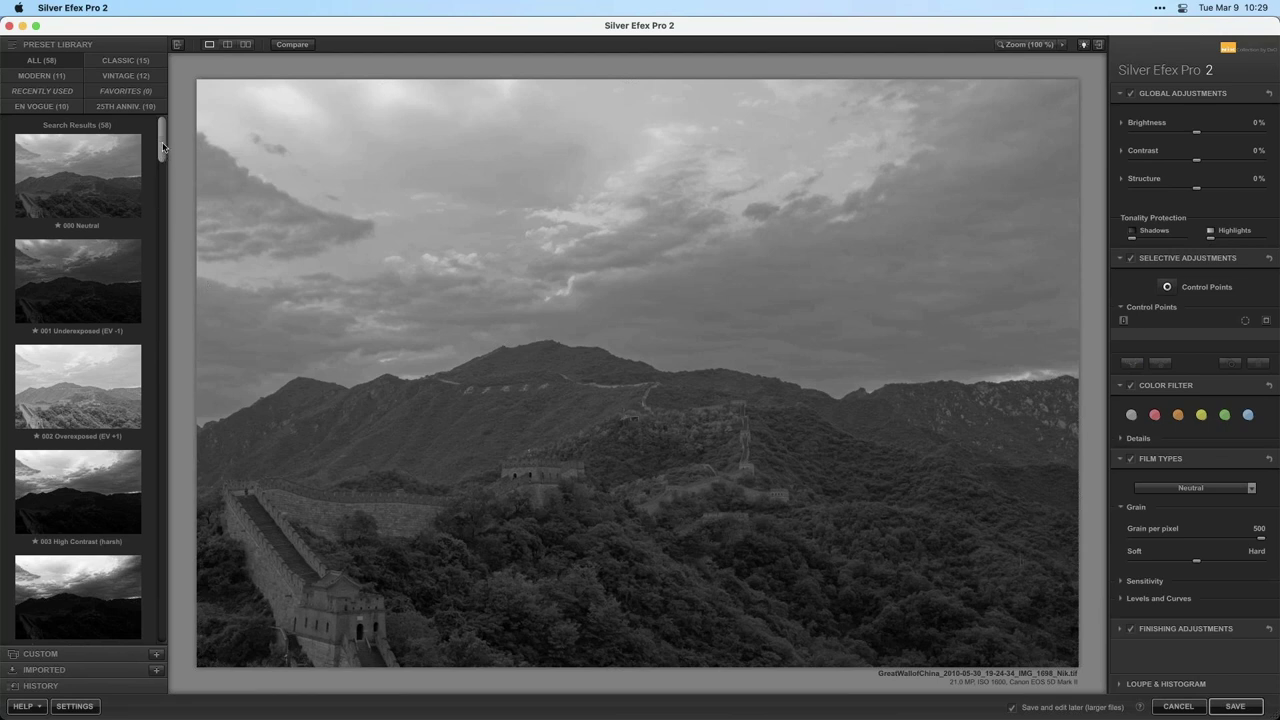
Try the 005 High Structure (harsh) preset, return to 000 Neutral, and raise Structure to 36%
drag(162, 142, 162, 158)
click(109, 441)
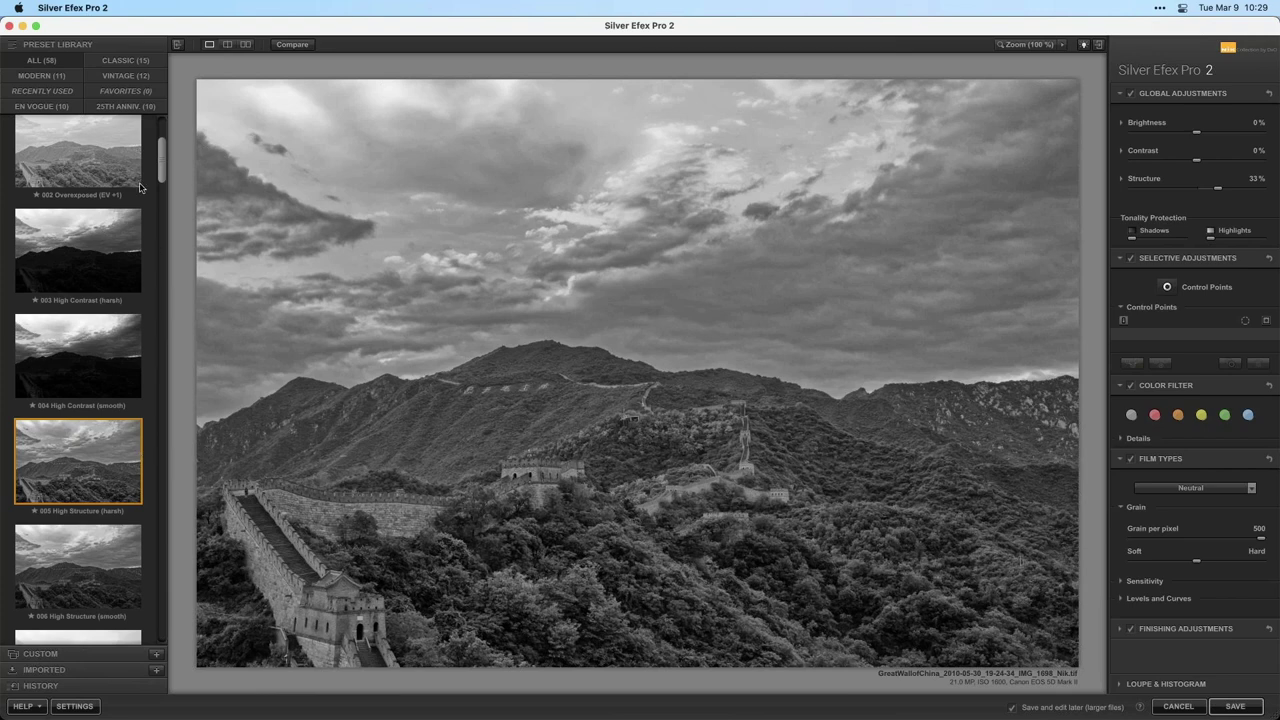
scroll(92, 153, up, 5)
click(92, 153)
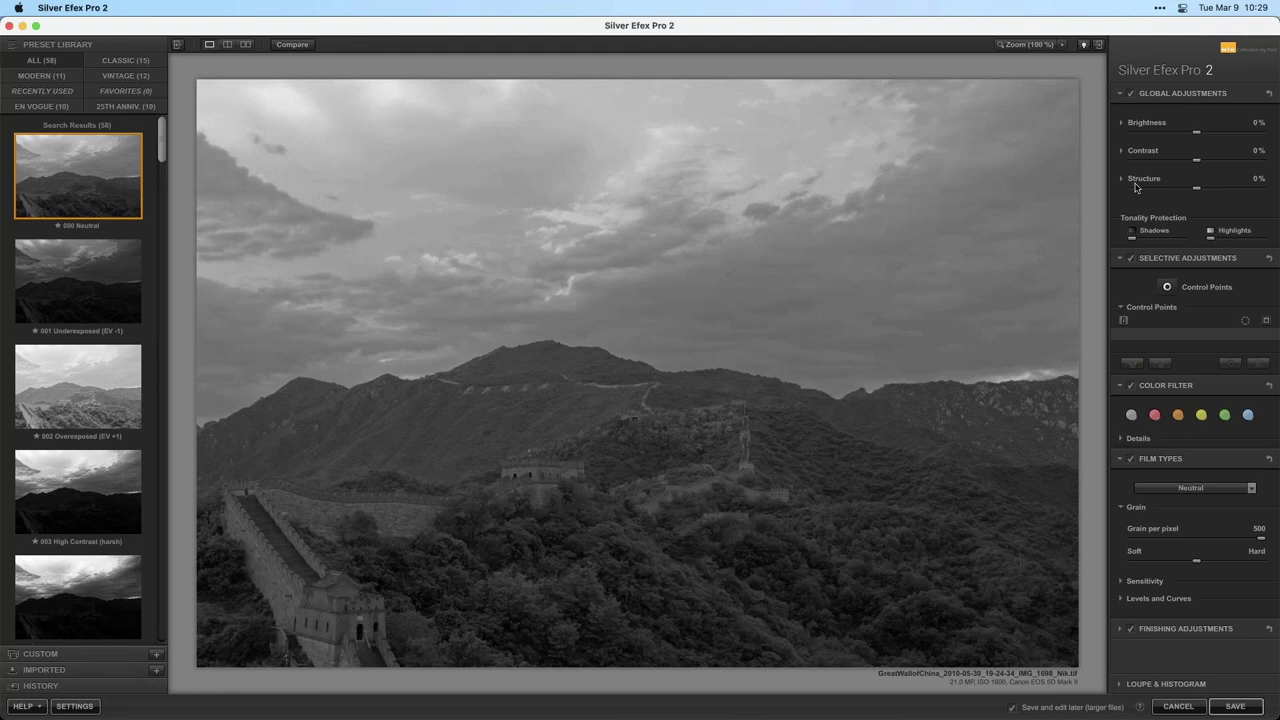
drag(1212, 191, 1229, 192)
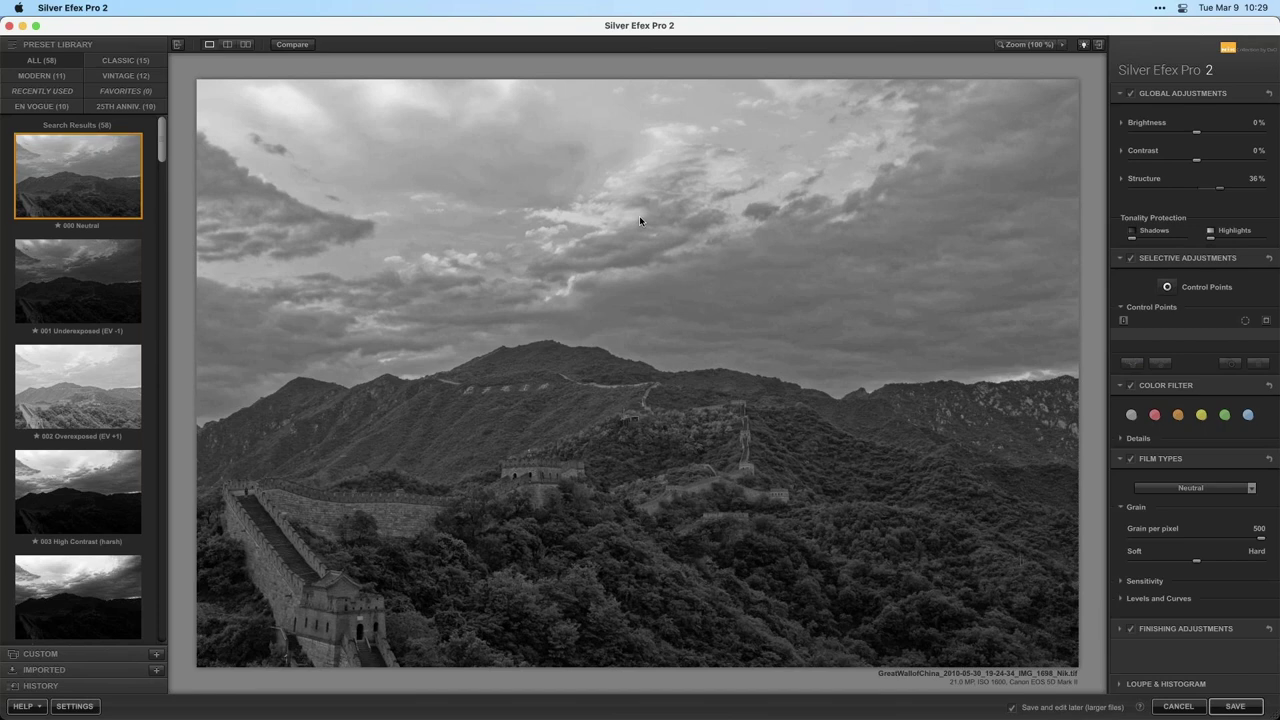
Place a control point on the sky, enlarge it to 46%, and compare its mask
click(1167, 287)
click(857, 283)
drag(894, 286, 1000, 307)
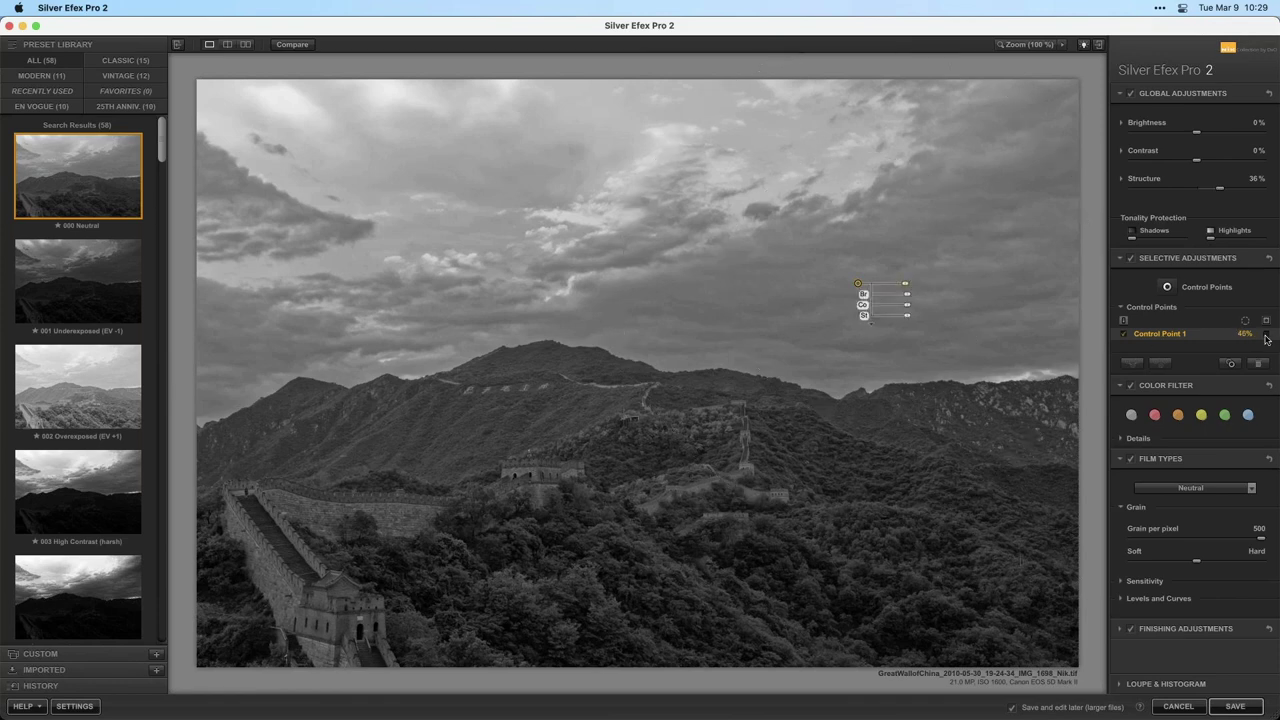
click(1266, 335)
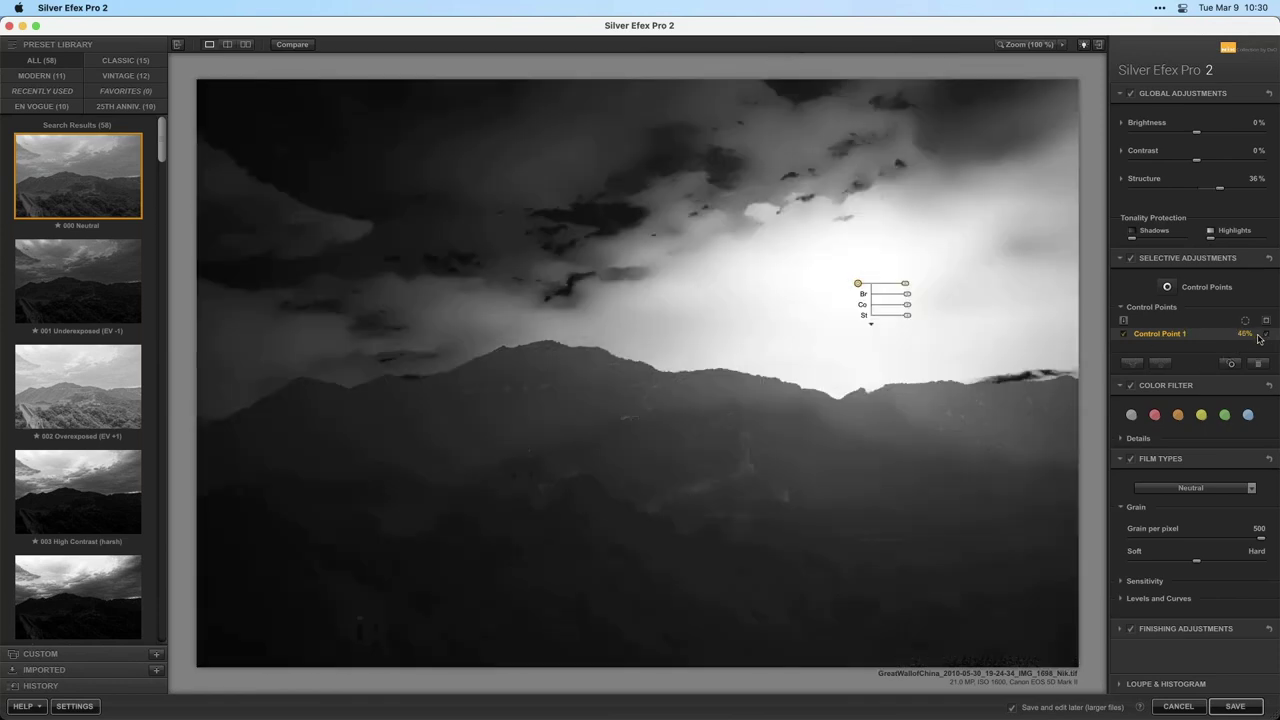
click(1266, 335)
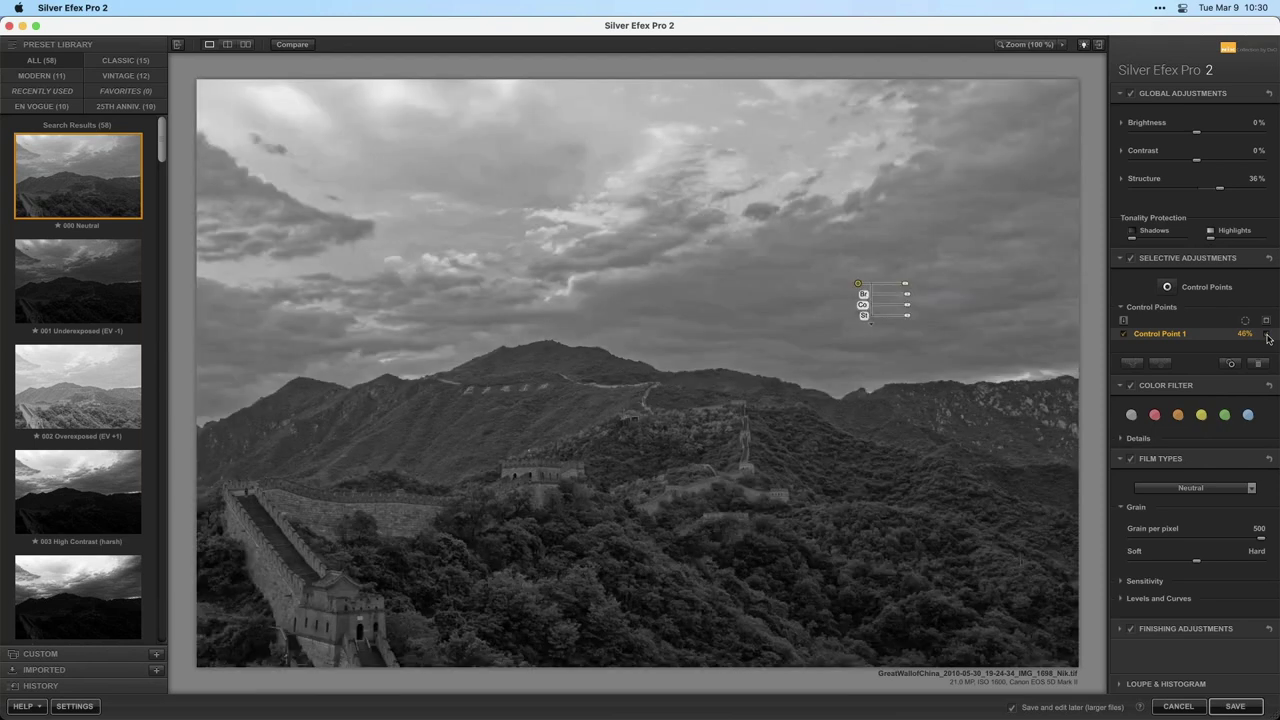
click(1266, 335)
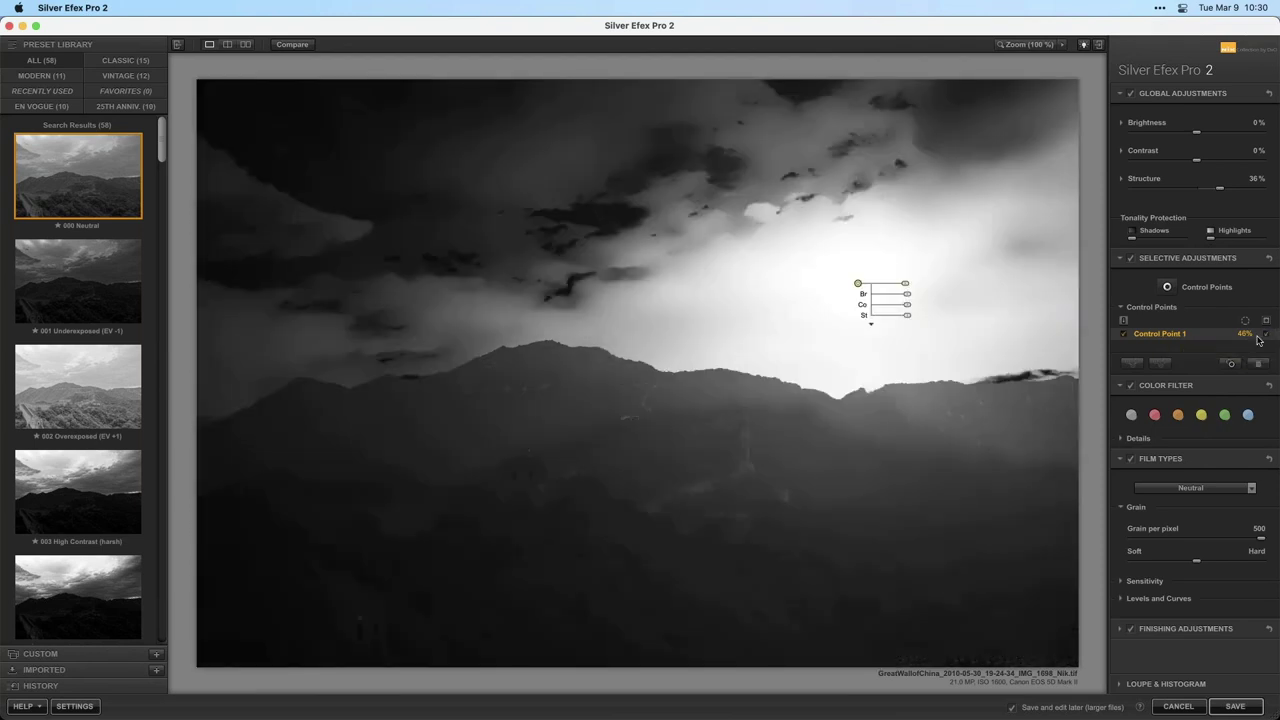
Move the control point into the right part of the sky and lower its brightness to -27%
mouse_move(857, 284)
mouse_down()
mouse_move(800, 286)
mouse_move(849, 283)
mouse_move(957, 223)
mouse_move(937, 217)
mouse_move(834, 263)
mouse_move(831, 289)
mouse_move(849, 275)
mouse_up()
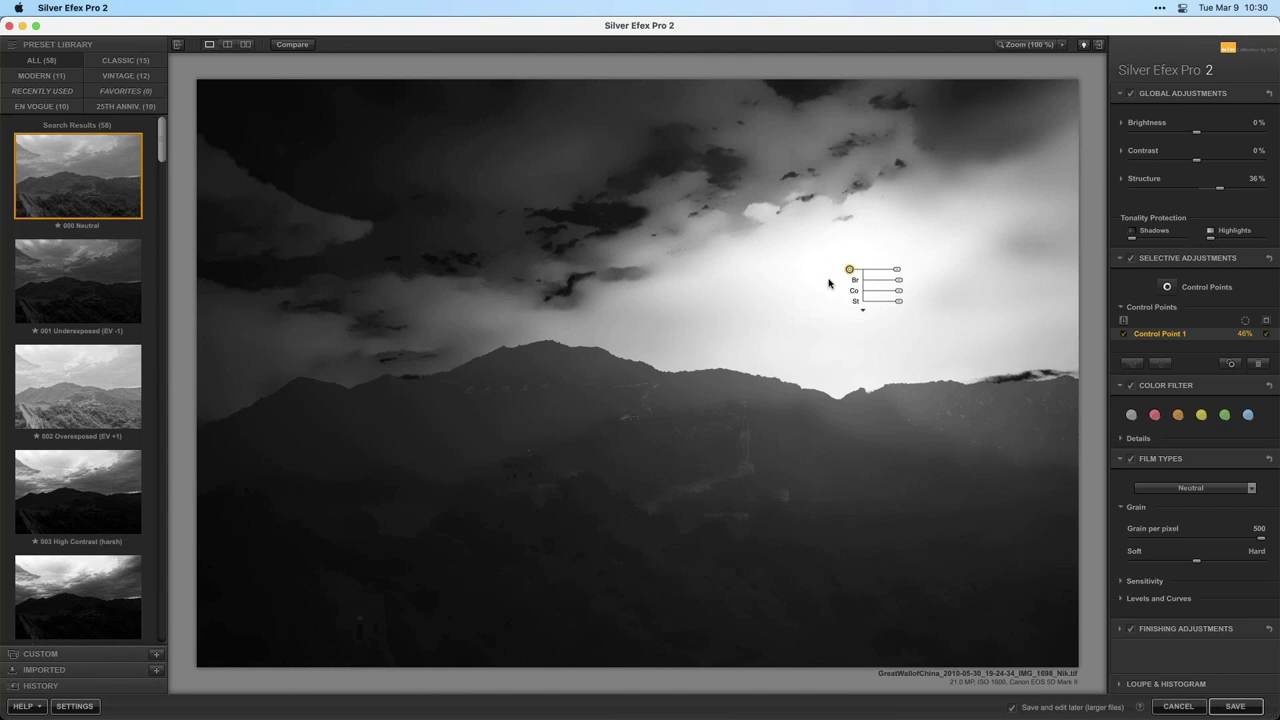
drag(851, 275, 790, 261)
drag(727, 194, 626, 194)
drag(594, 322, 842, 283)
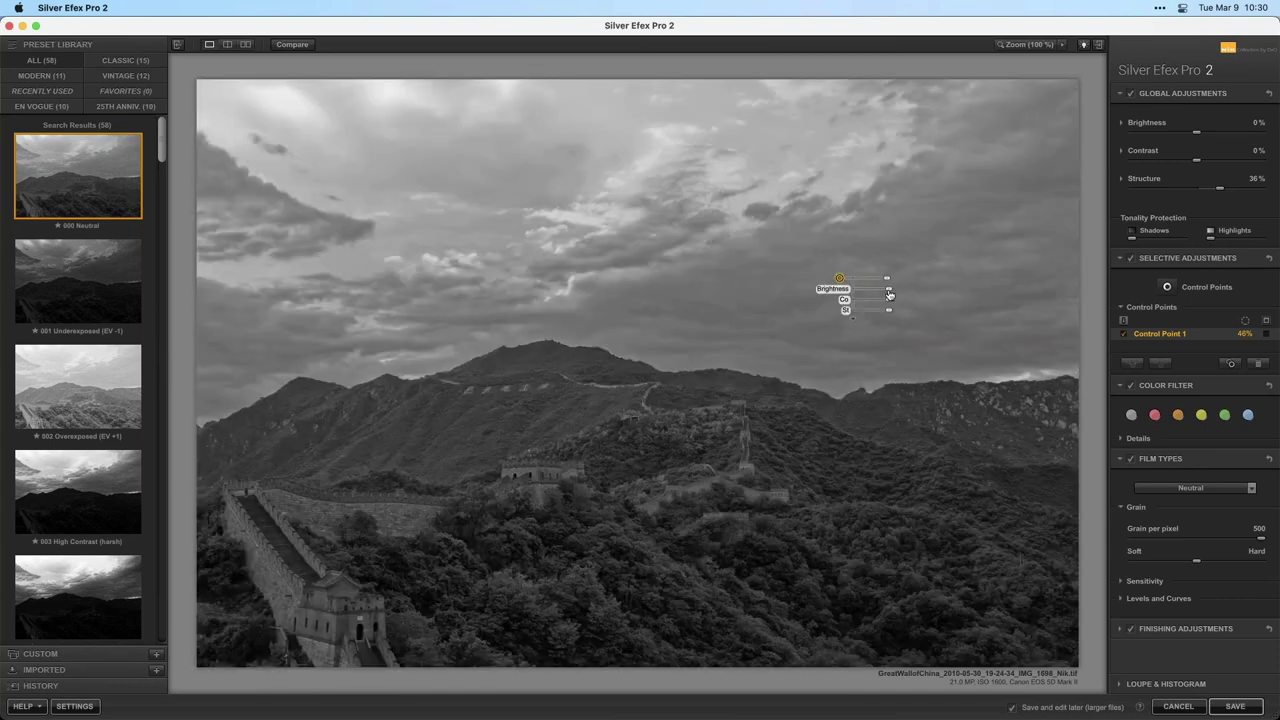
drag(889, 294, 913, 313)
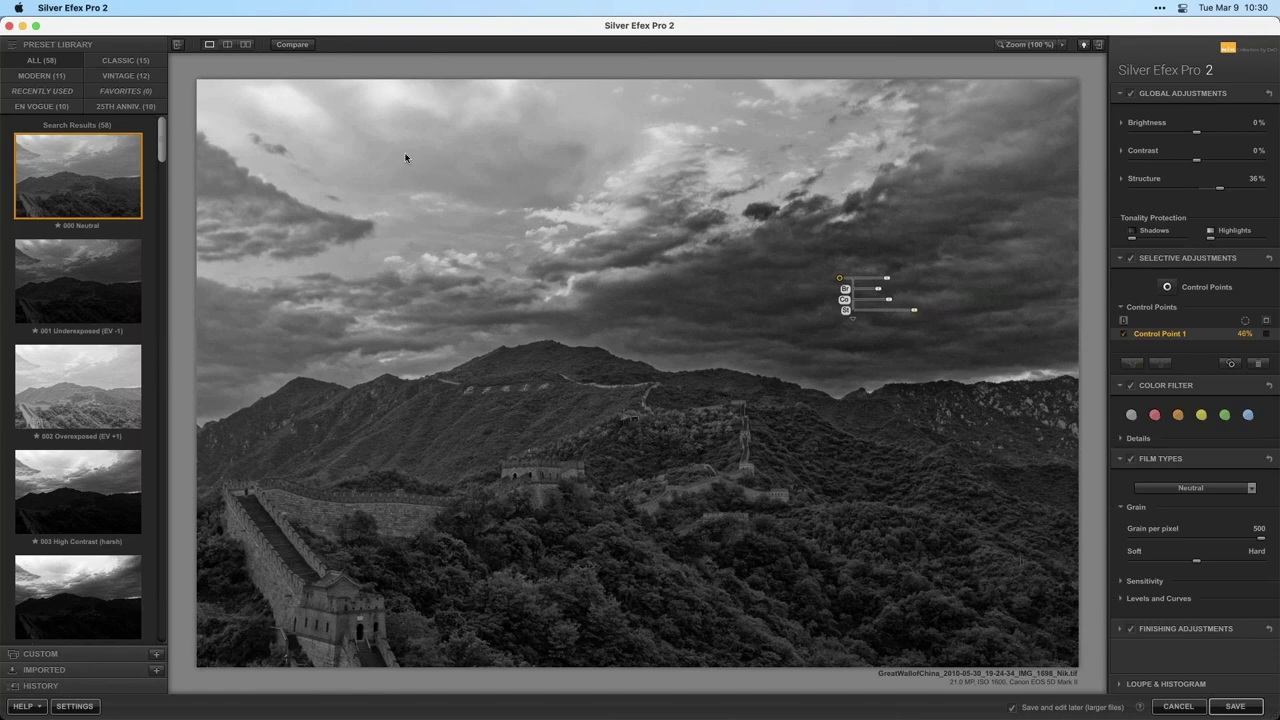
Add a second control point in the upper-left clouds and enlarge its area
click(1167, 287)
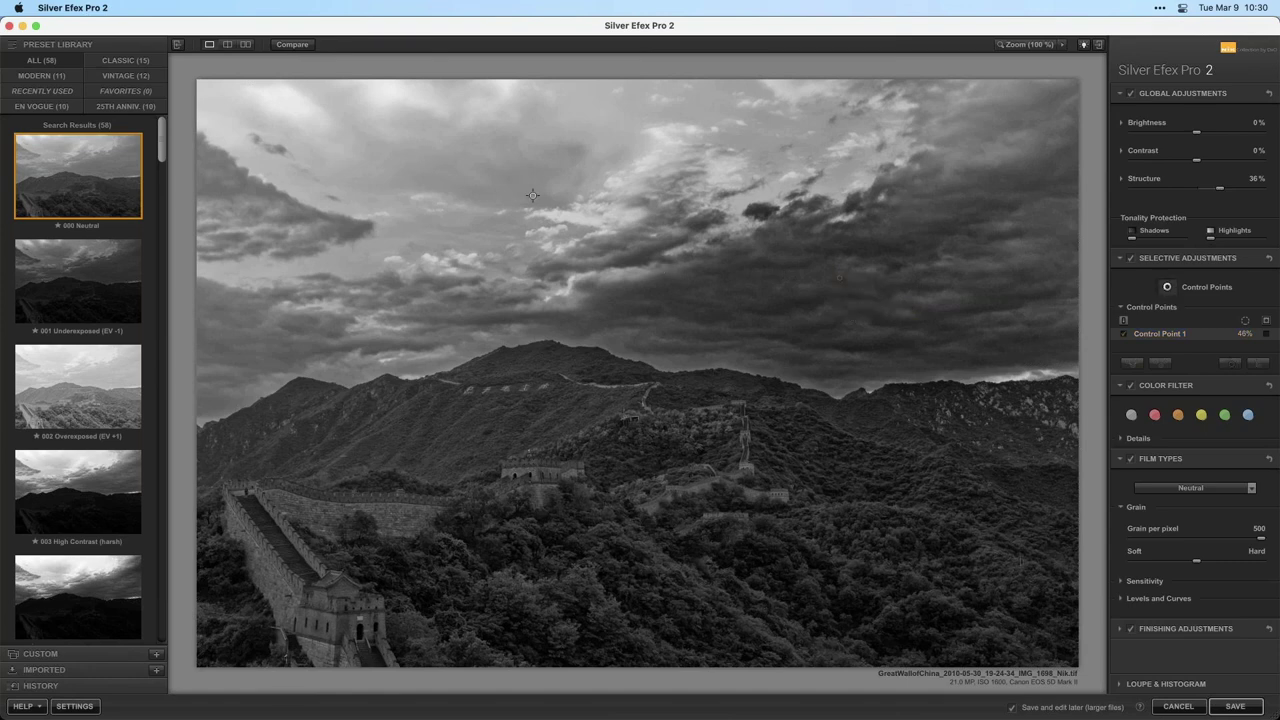
click(427, 171)
drag(462, 172, 505, 207)
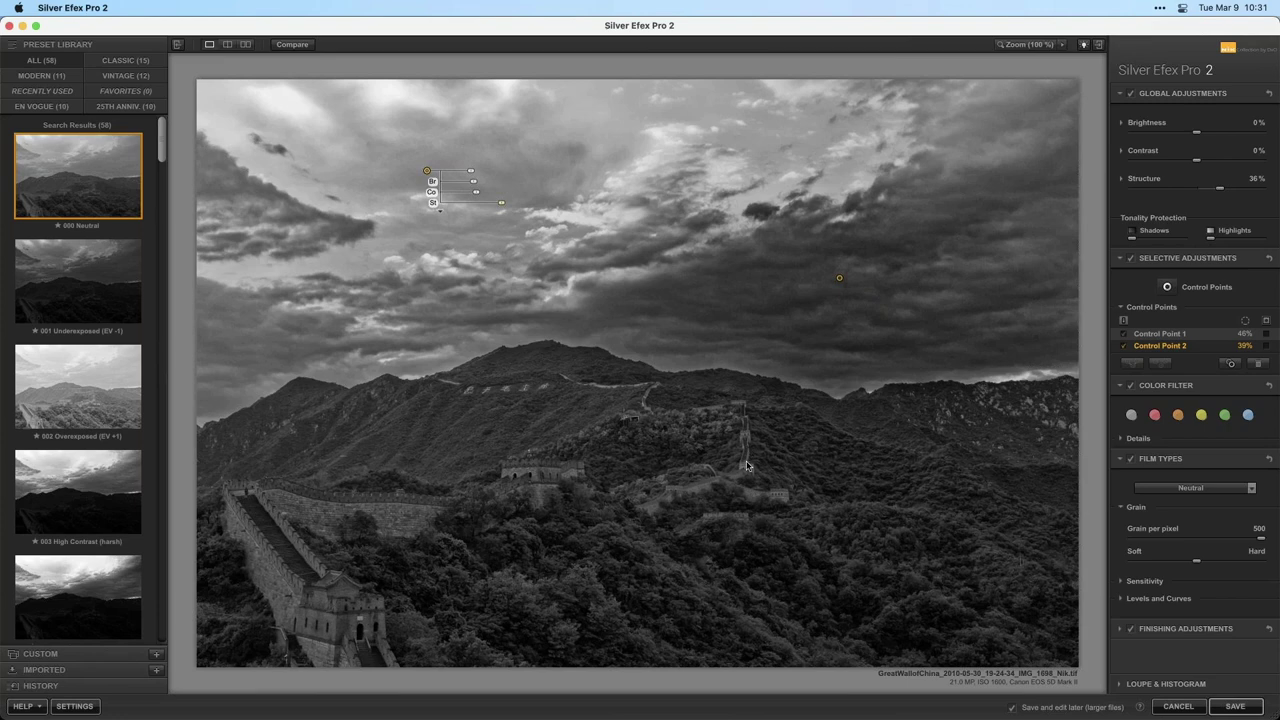
Add a 20% control point on the hillside below the ridge, show its mask, and zoom to 100%
click(1166, 287)
click(602, 385)
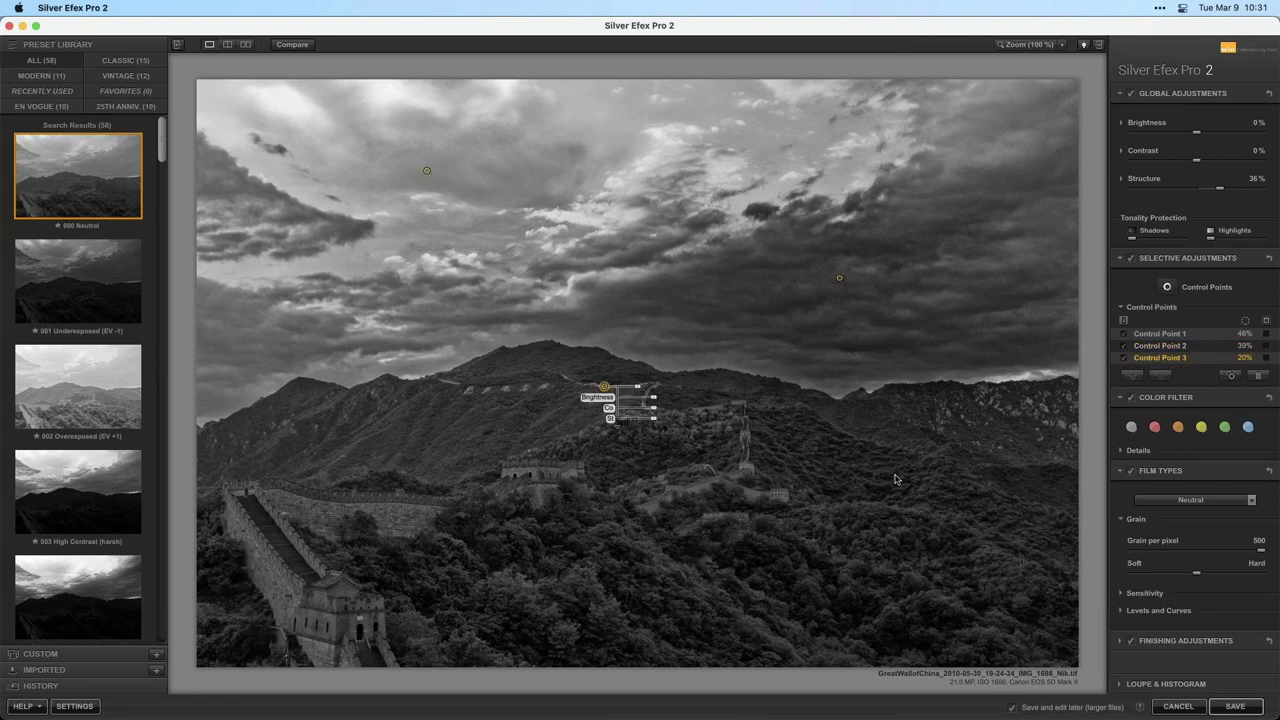
click(1265, 358)
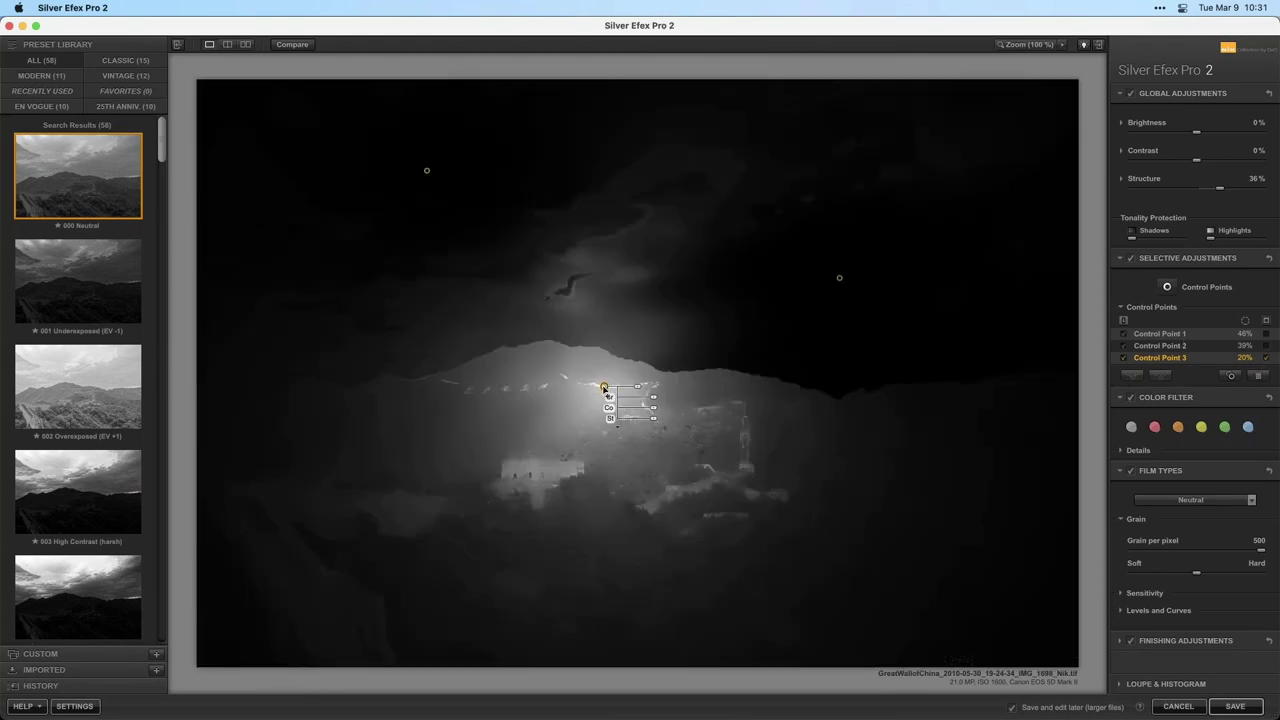
drag(604, 388, 607, 386)
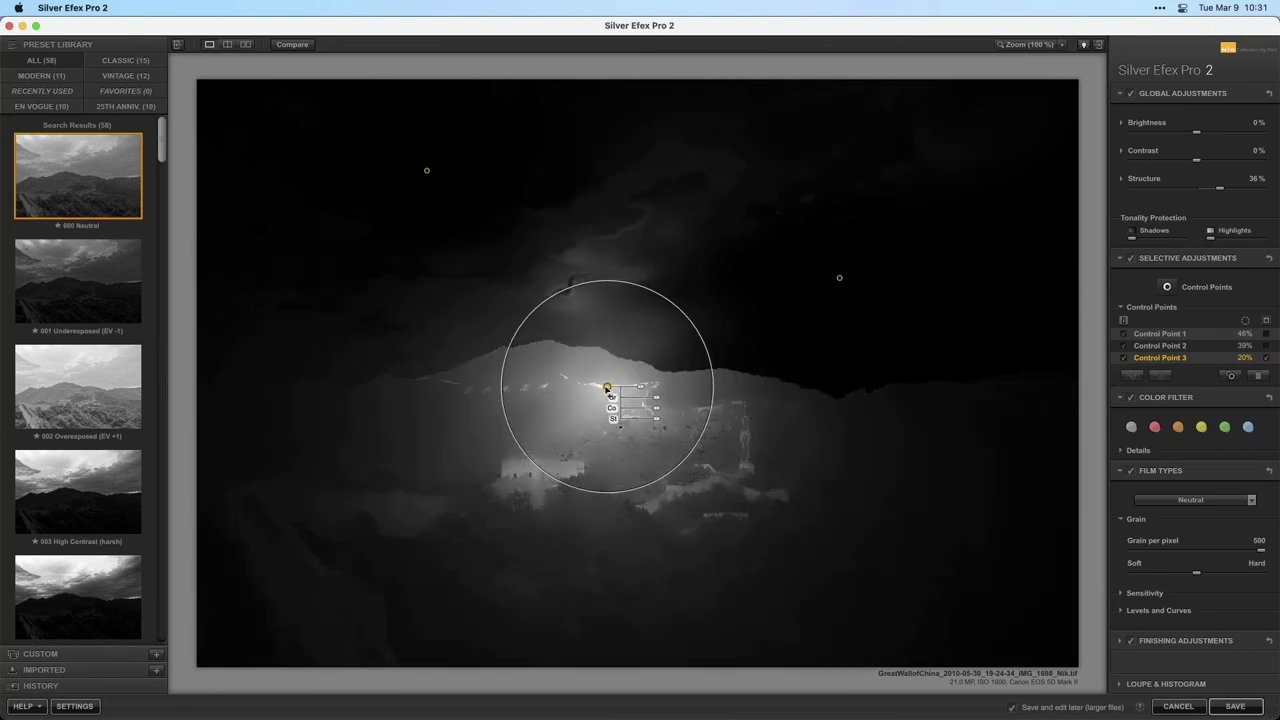
click(1025, 44)
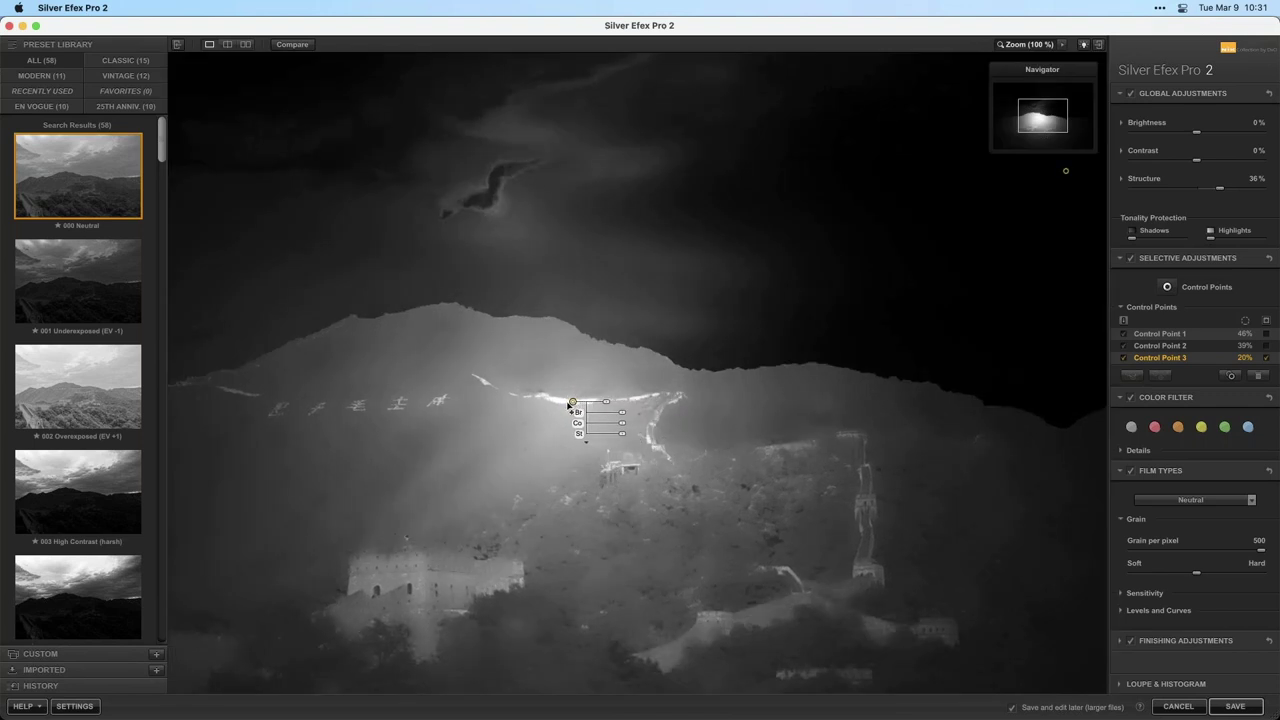
Fine-tune the hillside control point's position with small nudges left and up
drag(573, 402, 560, 405)
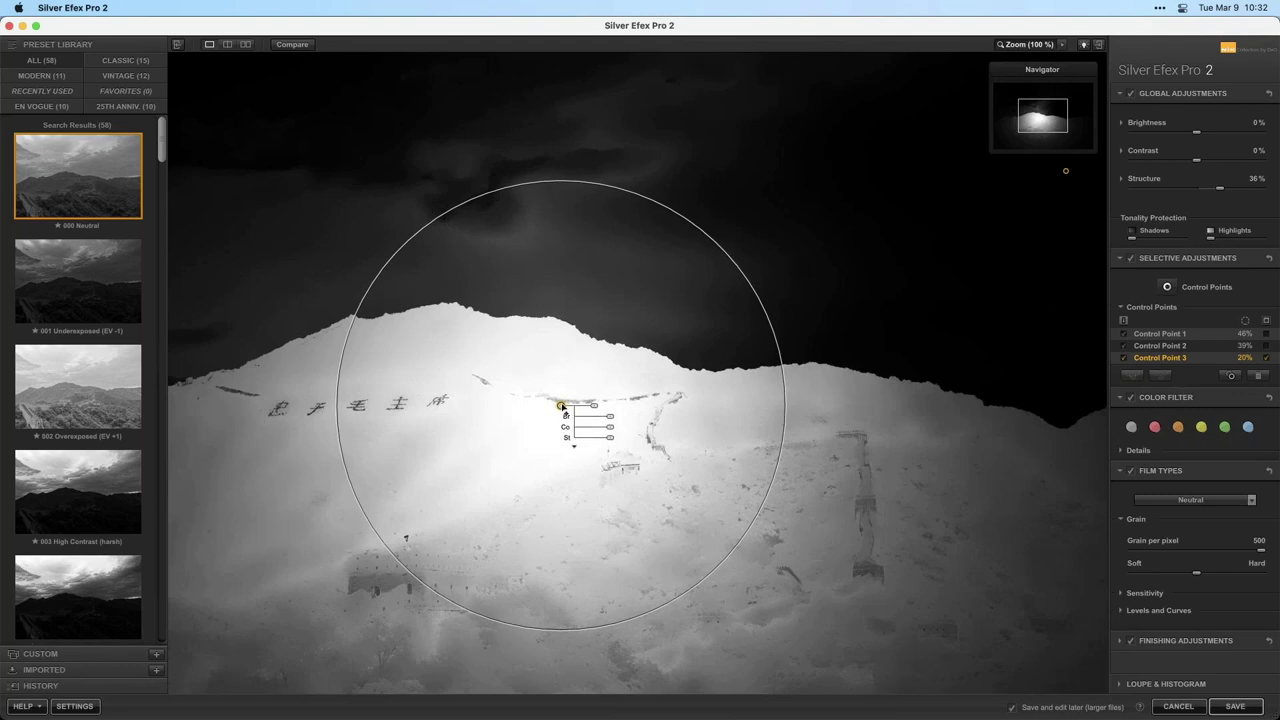
drag(561, 406, 563, 403)
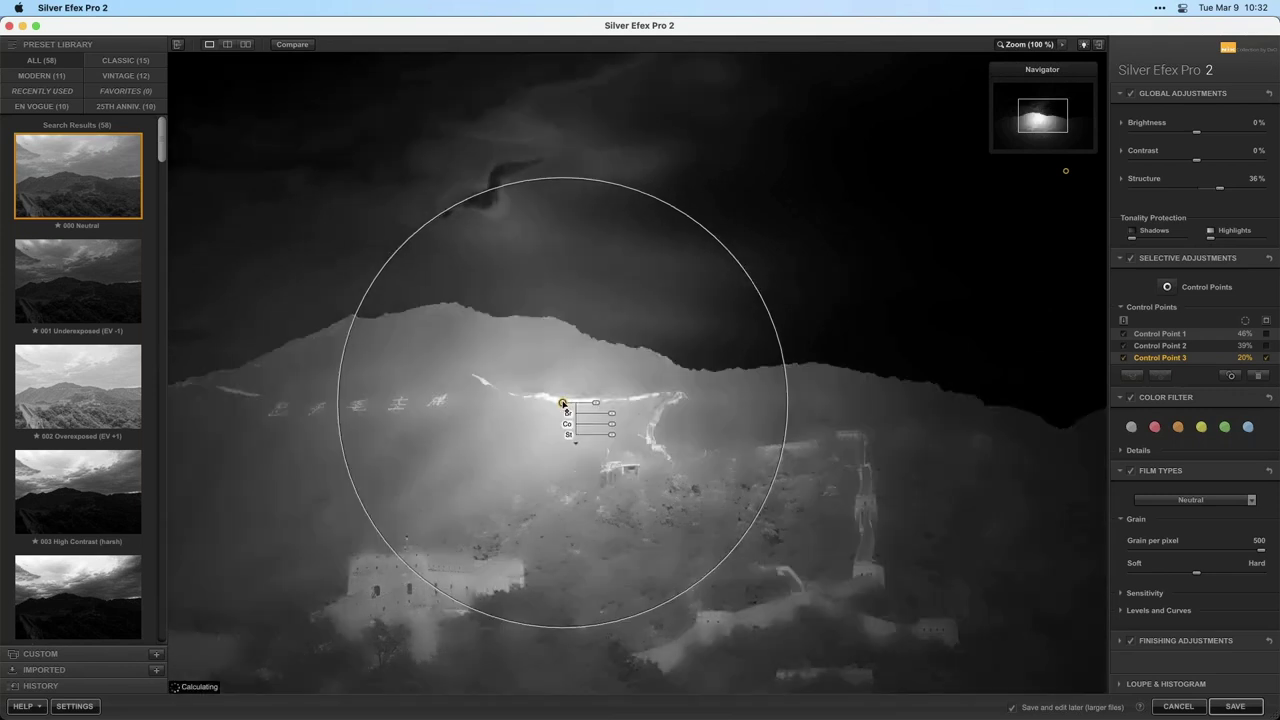
drag(563, 403, 565, 403)
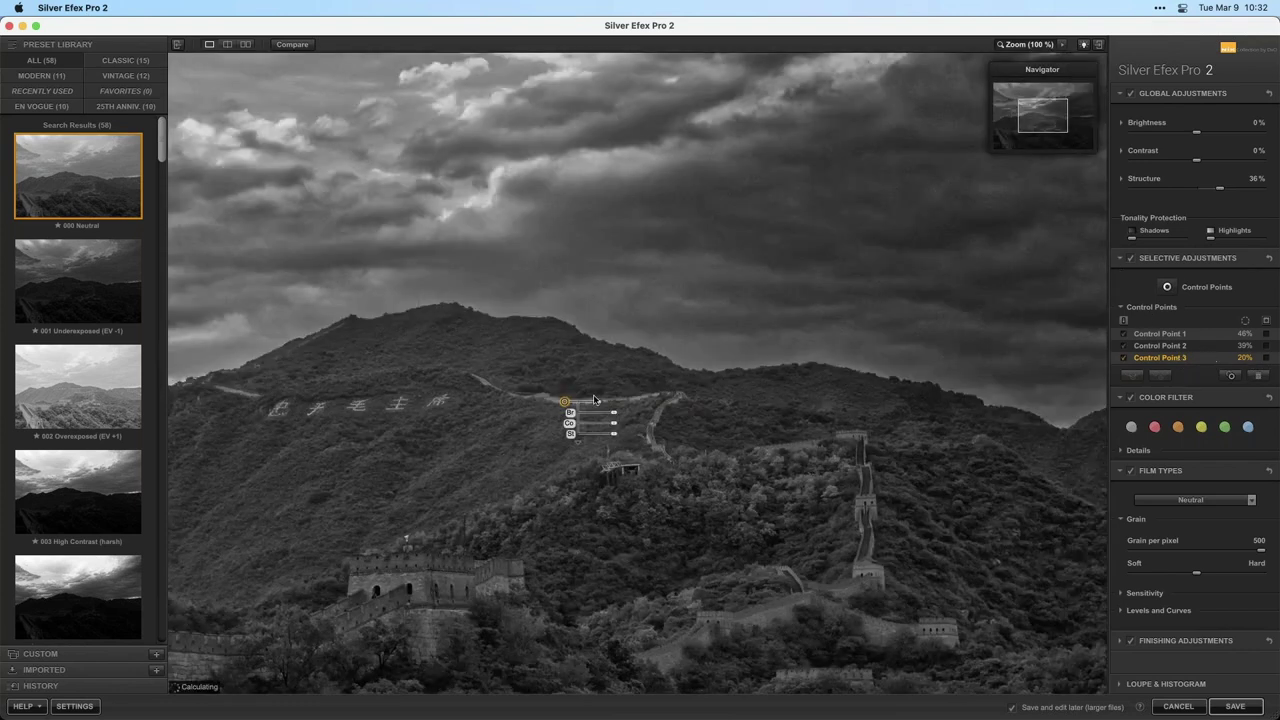
Delete the hillside control point and return the preview to fit-to-window
key(Delete)
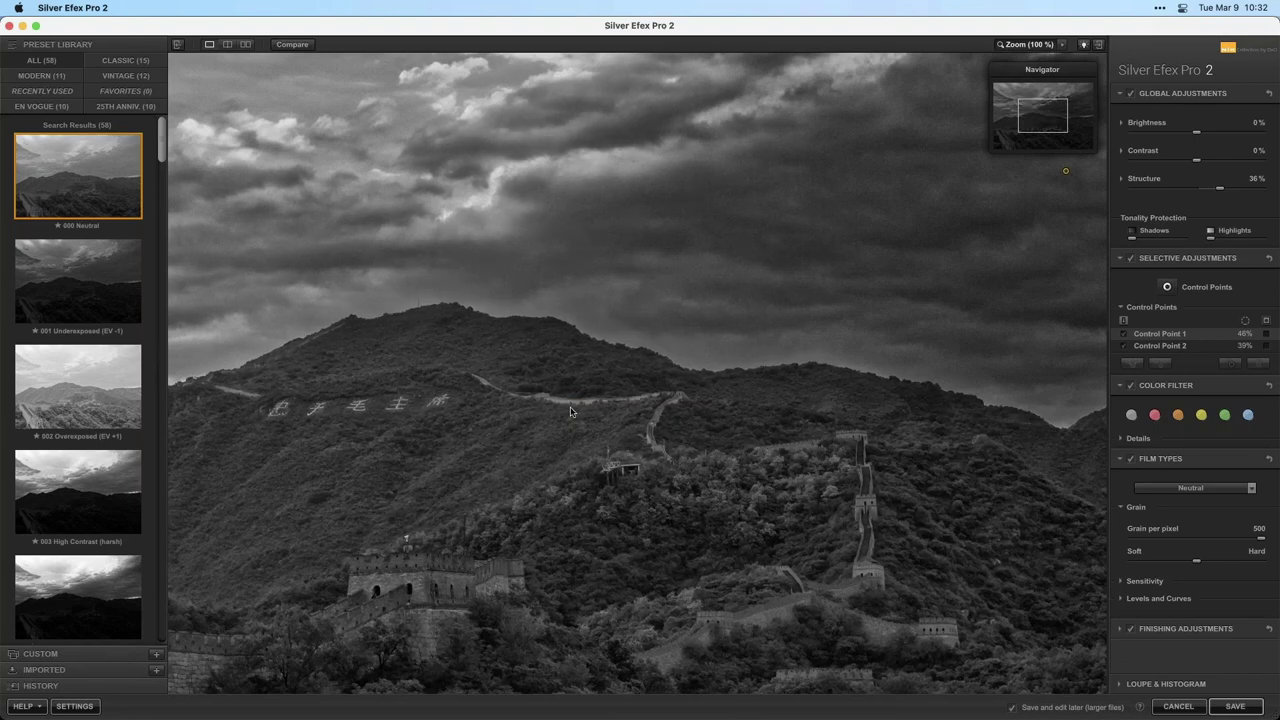
click(1167, 287)
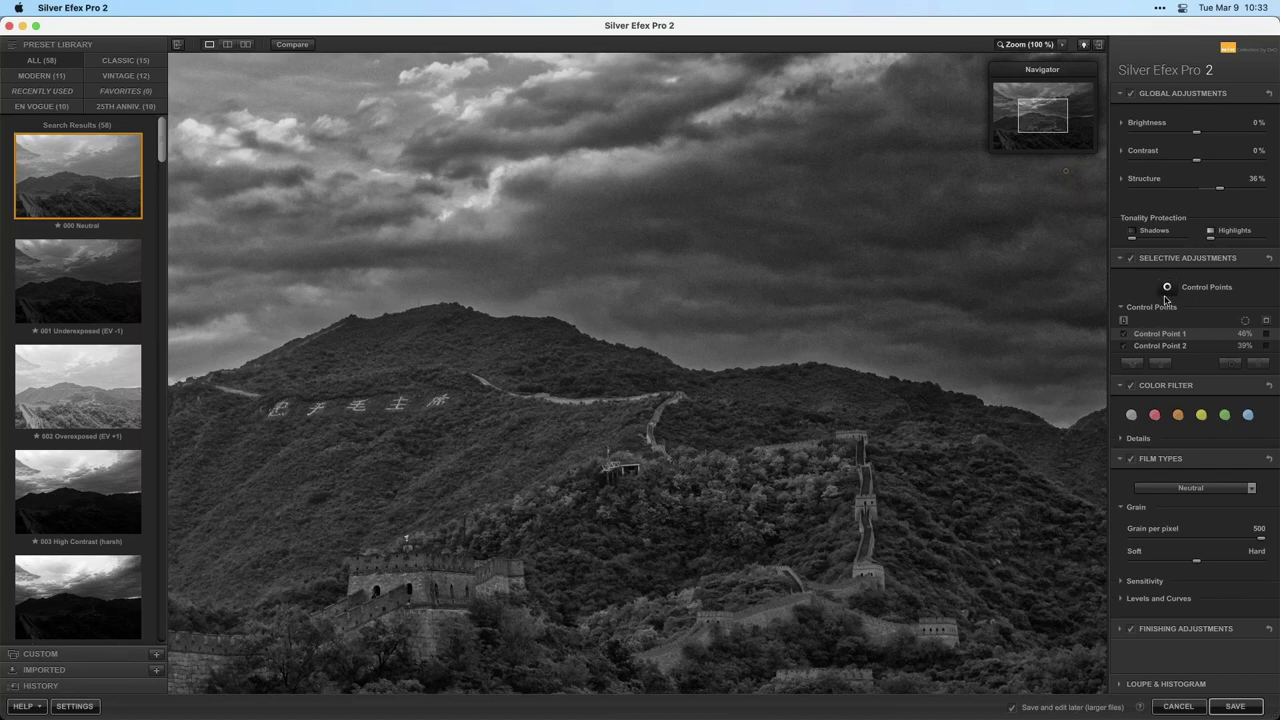
click(1017, 43)
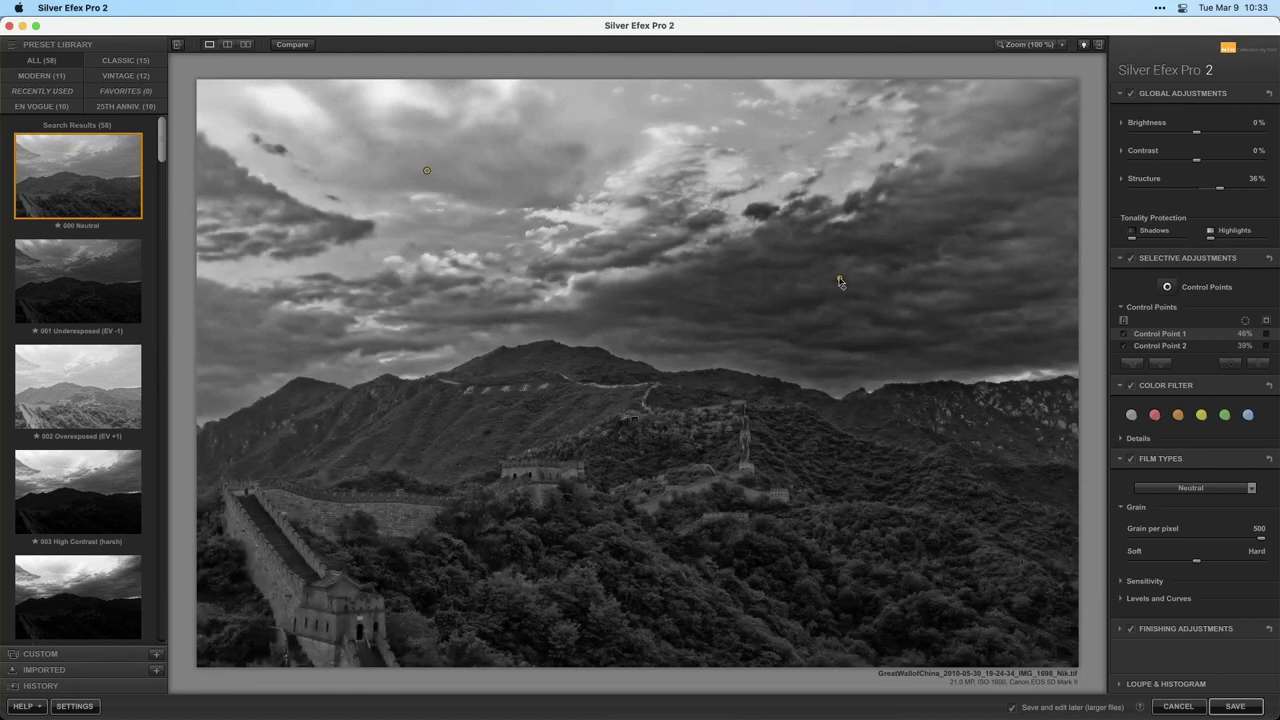
click(839, 280)
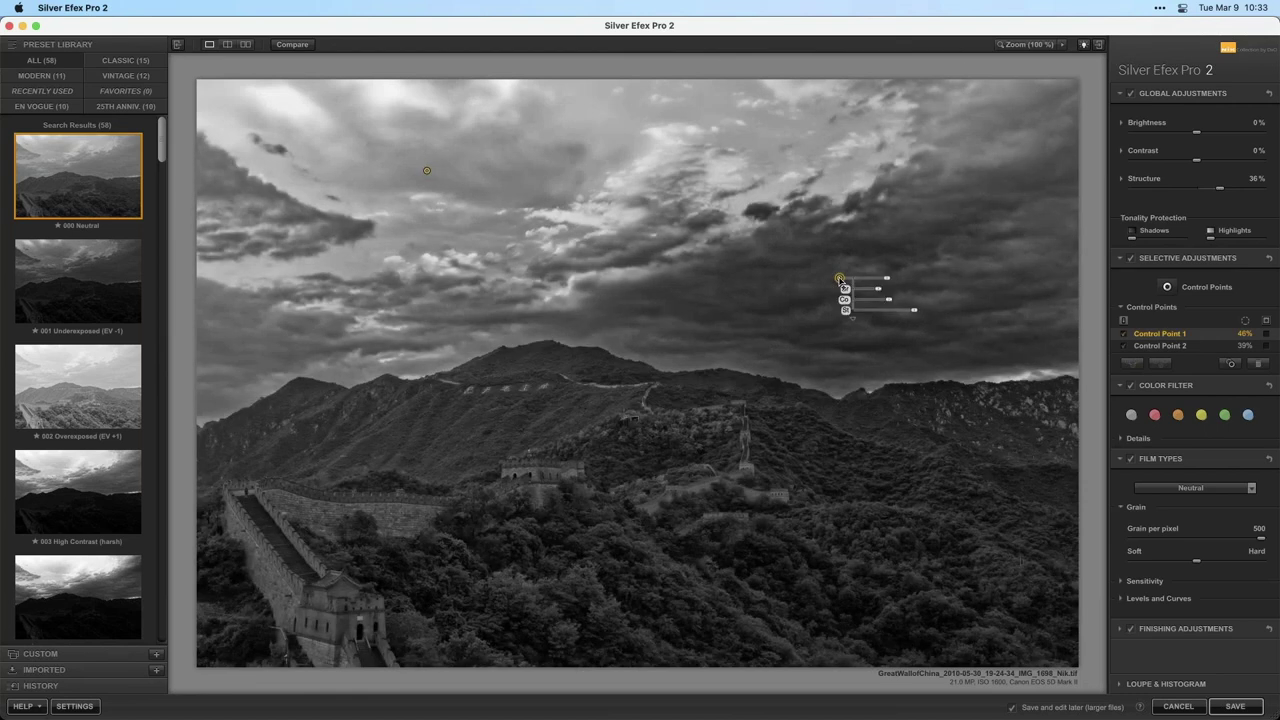
click(1266, 334)
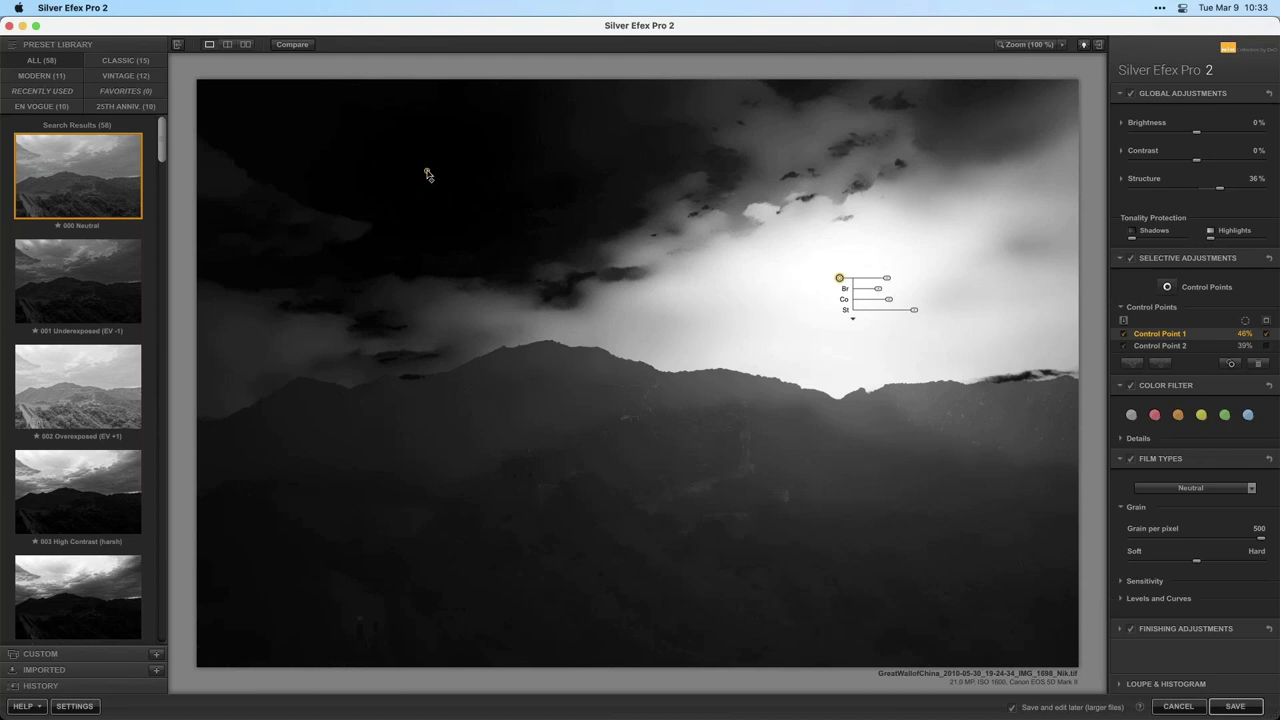
click(427, 171)
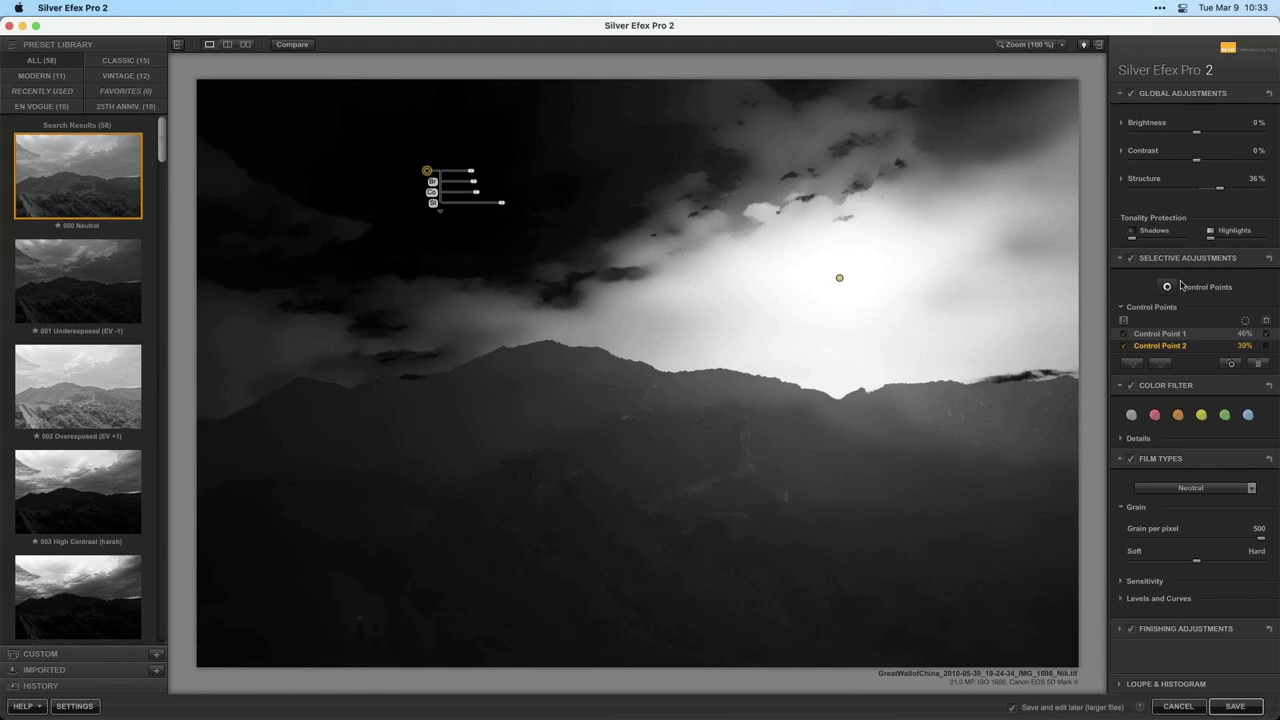
click(1266, 345)
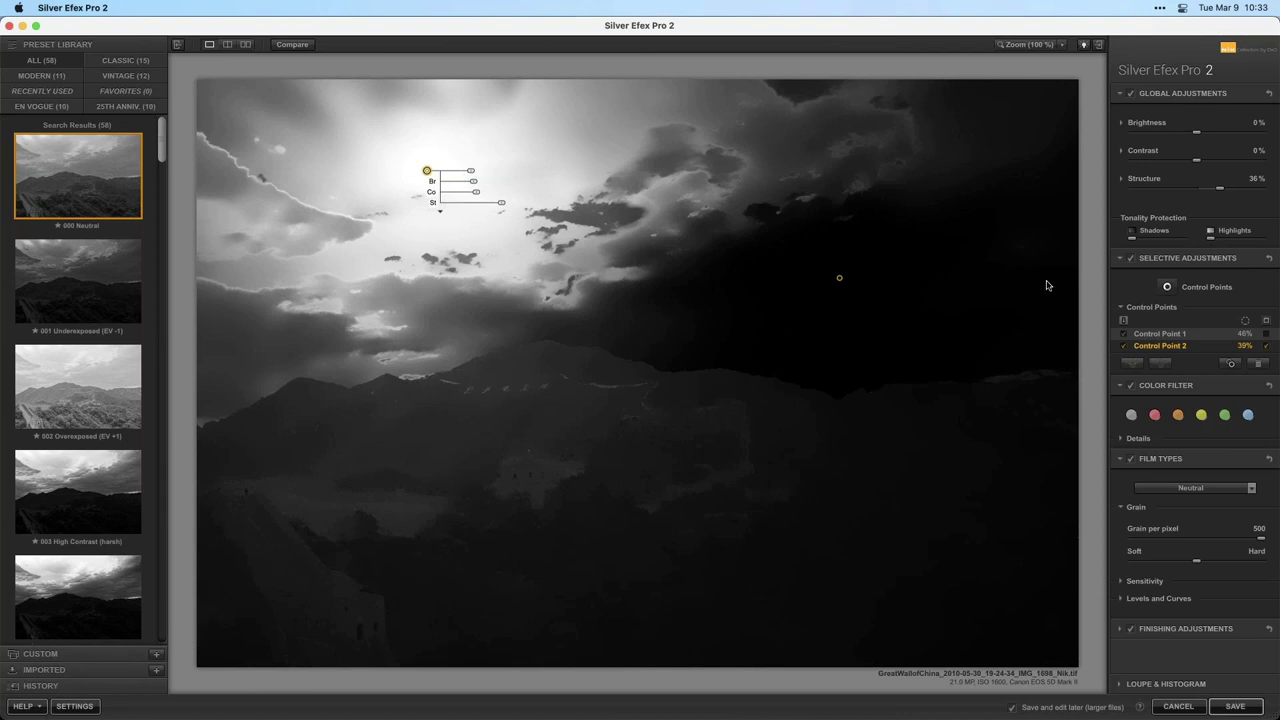
click(1260, 362)
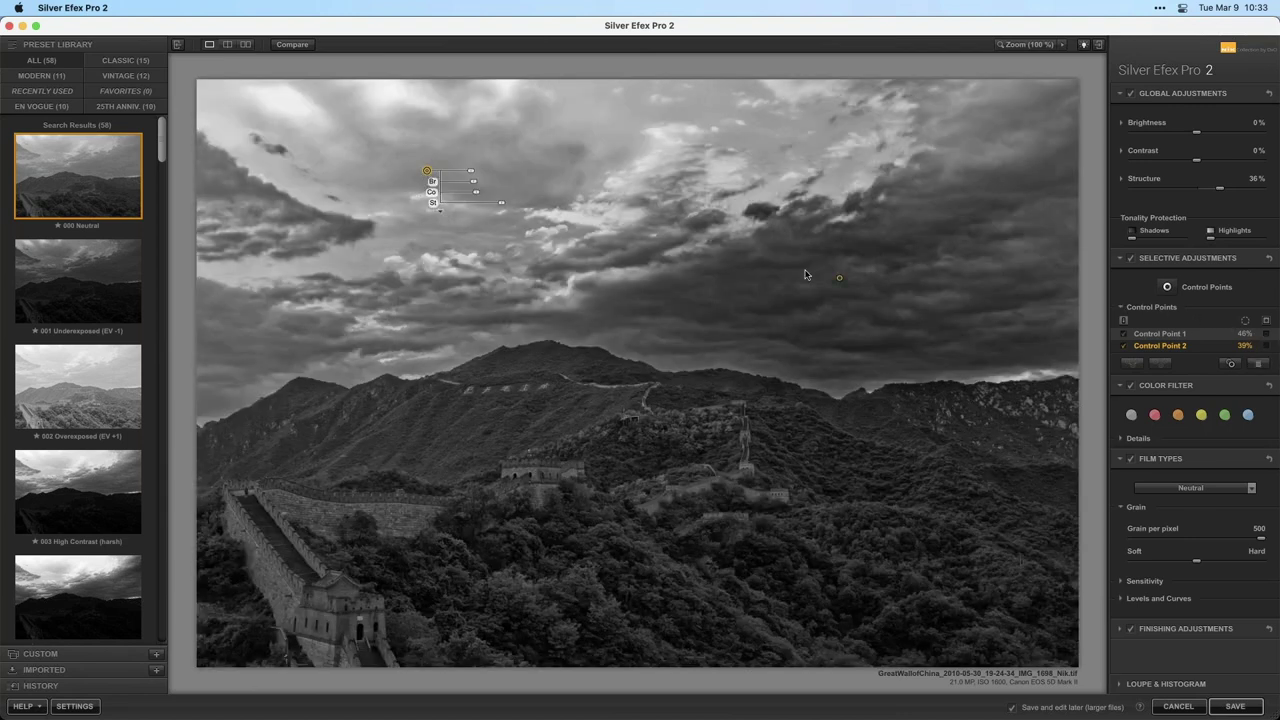
click(841, 280)
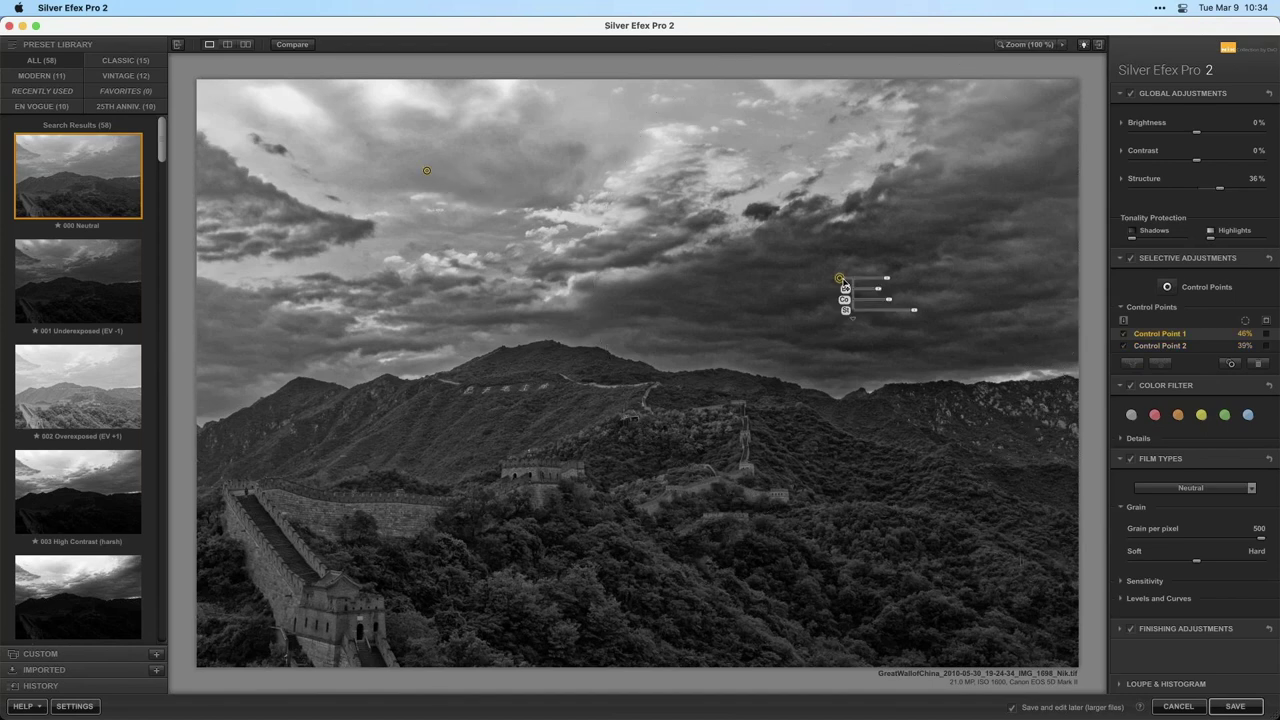
Place a control point on the hillside below the ridge and display Control Point 1's mask
click(1167, 287)
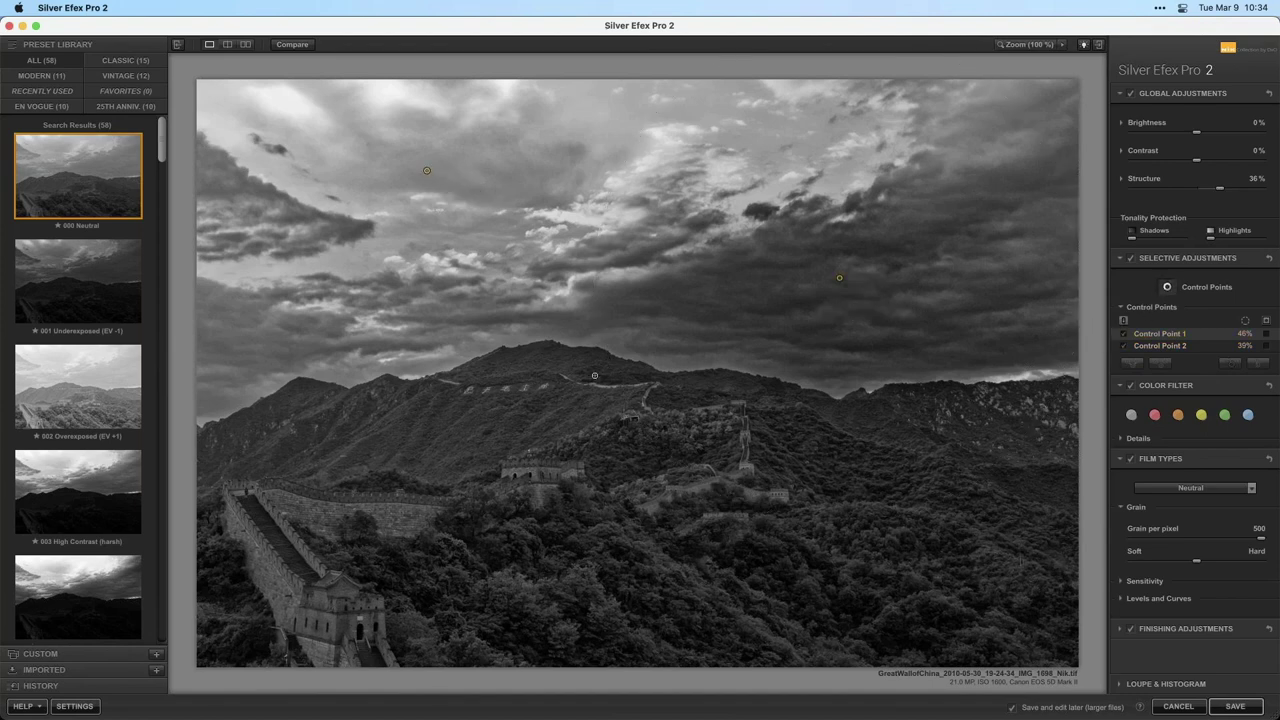
click(573, 395)
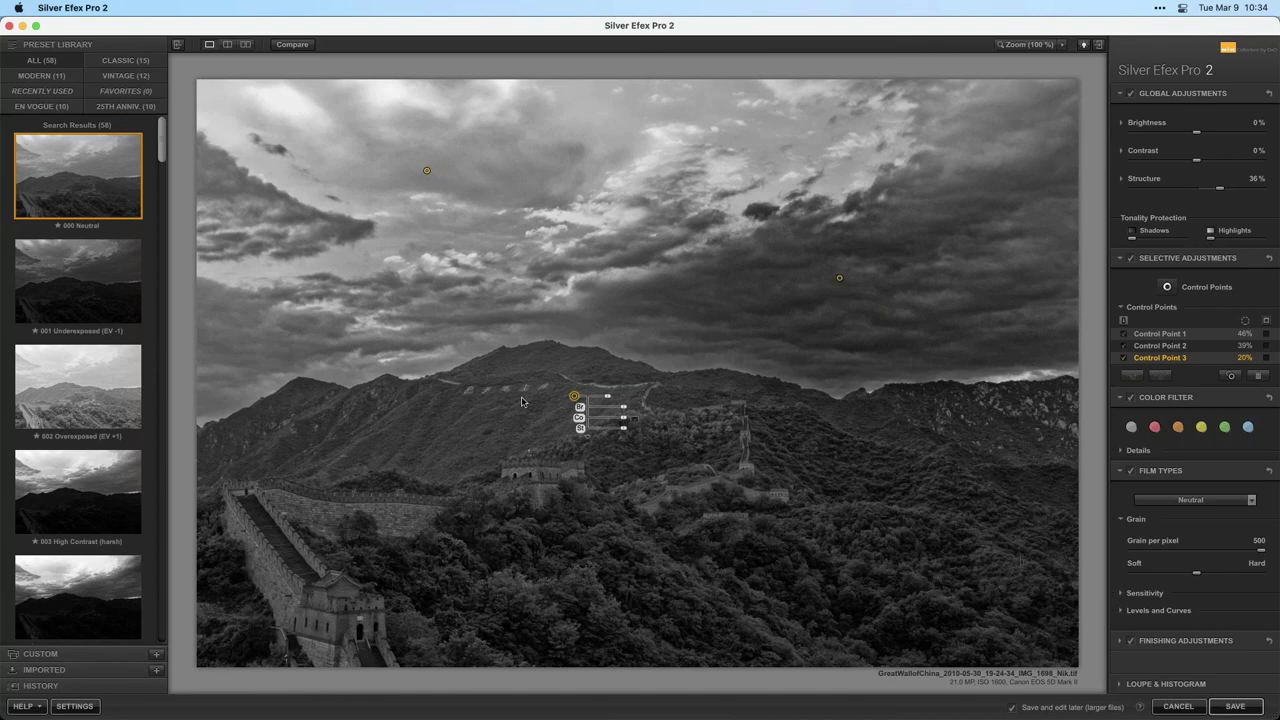
drag(576, 404, 574, 406)
click(839, 280)
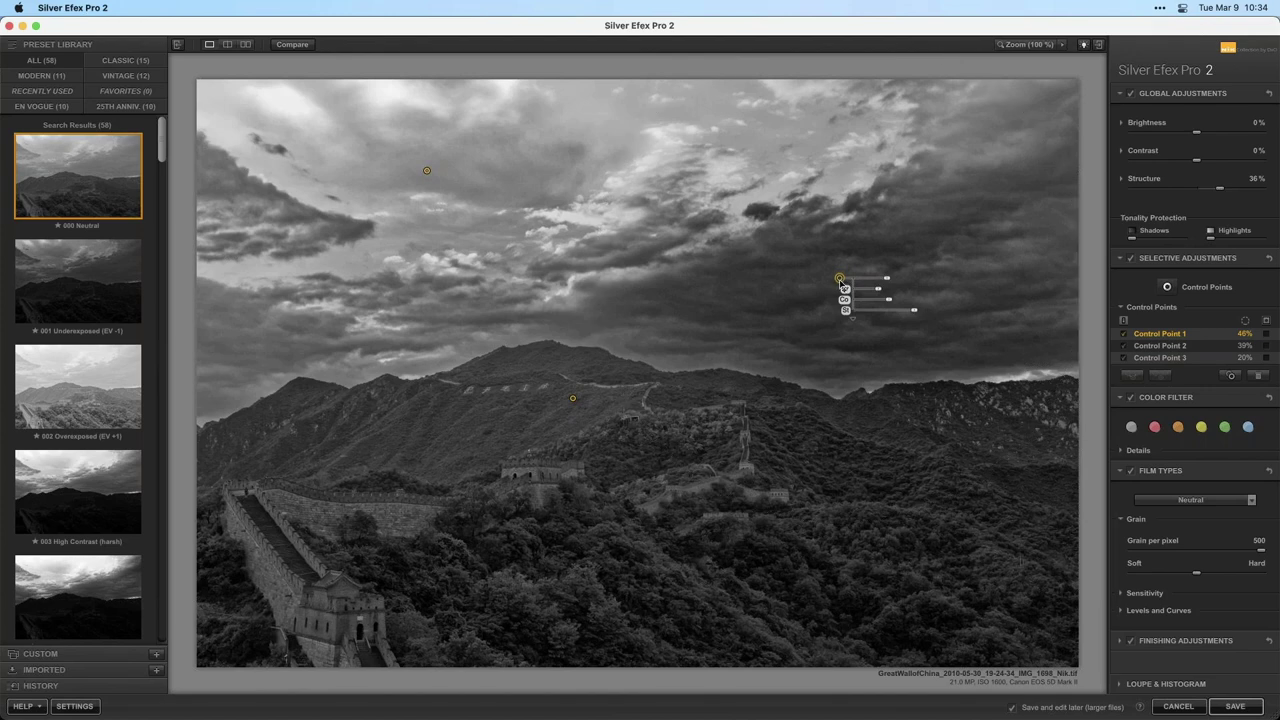
click(1266, 335)
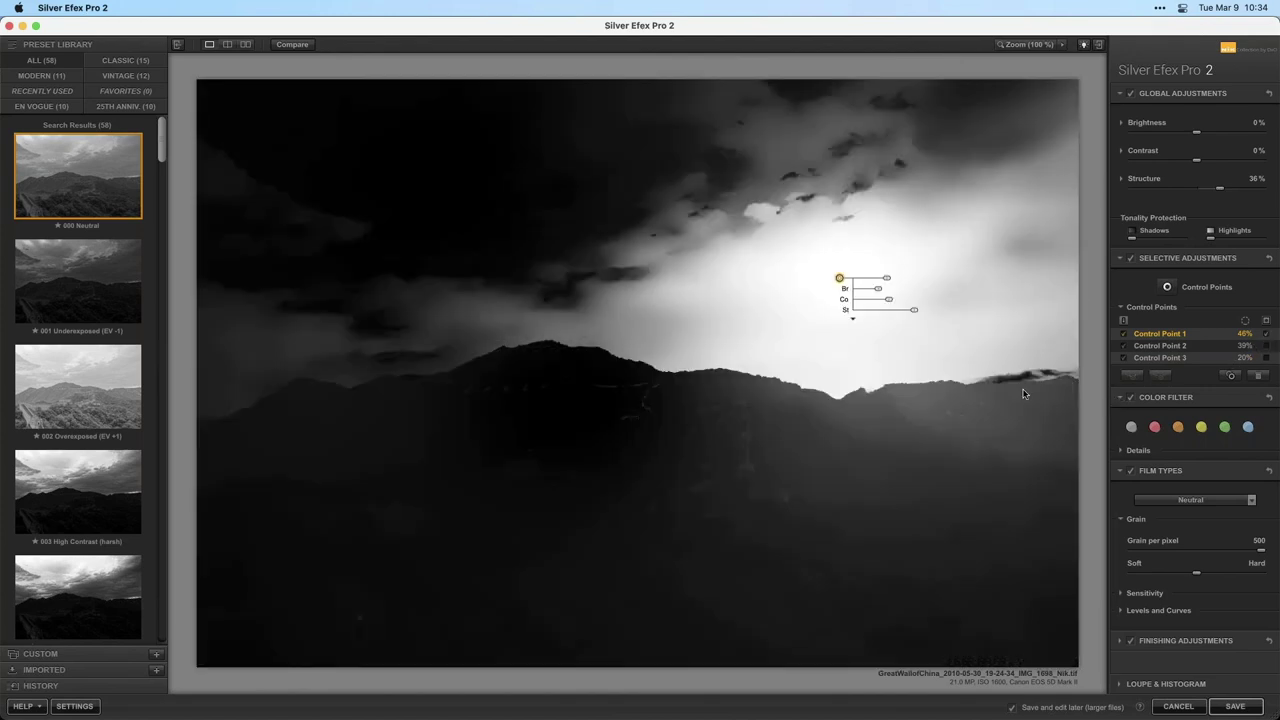
Replace the hillside point with a new mountainside control point enlarged to 43%
click(573, 399)
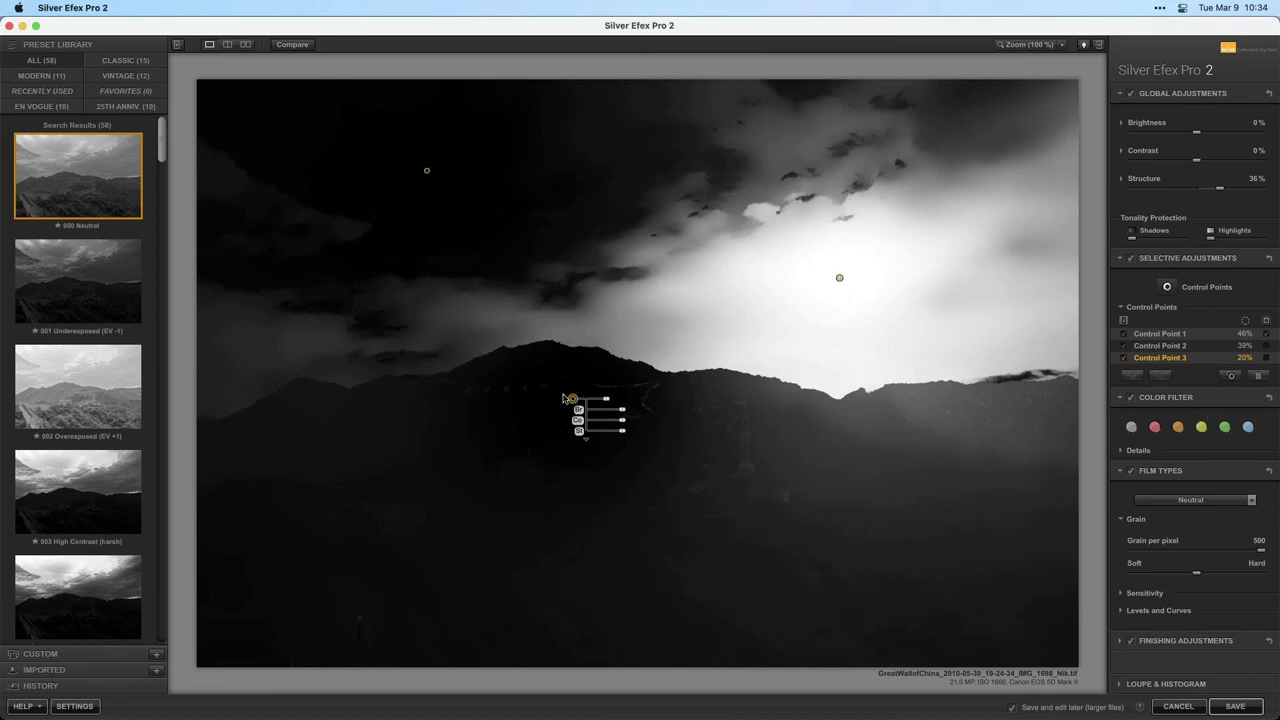
key(Delete)
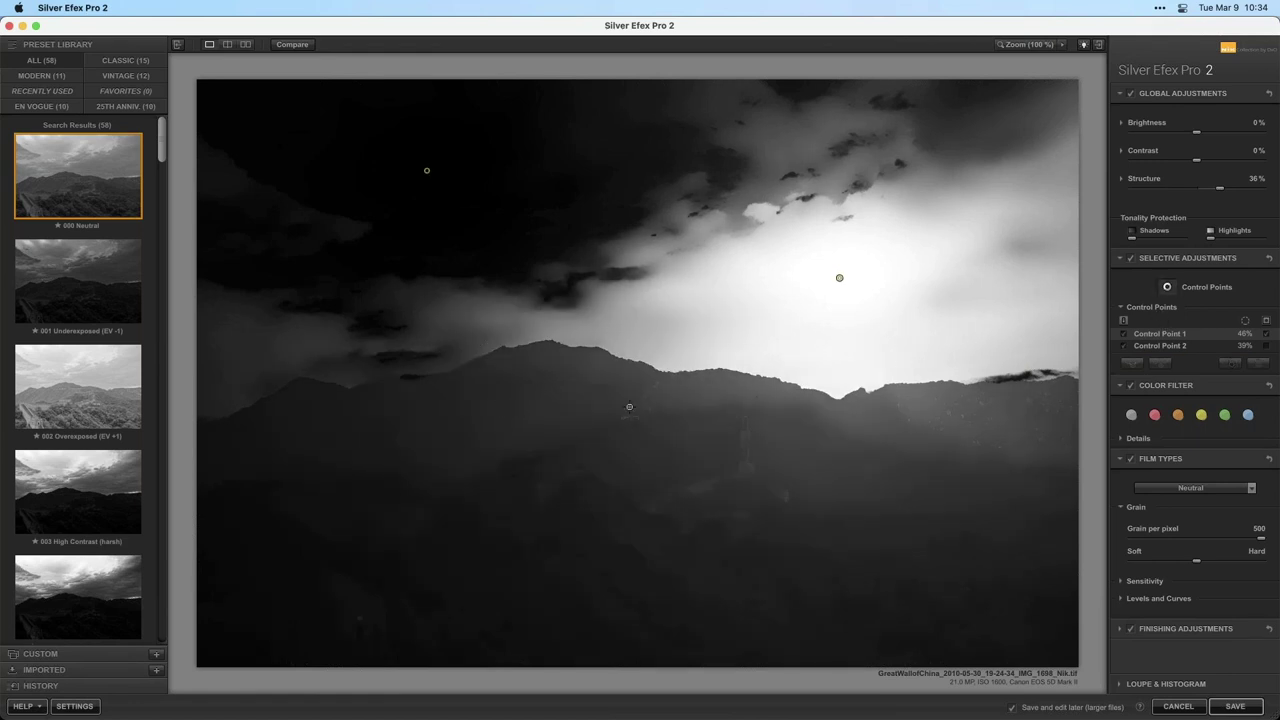
click(575, 396)
drag(613, 401, 624, 401)
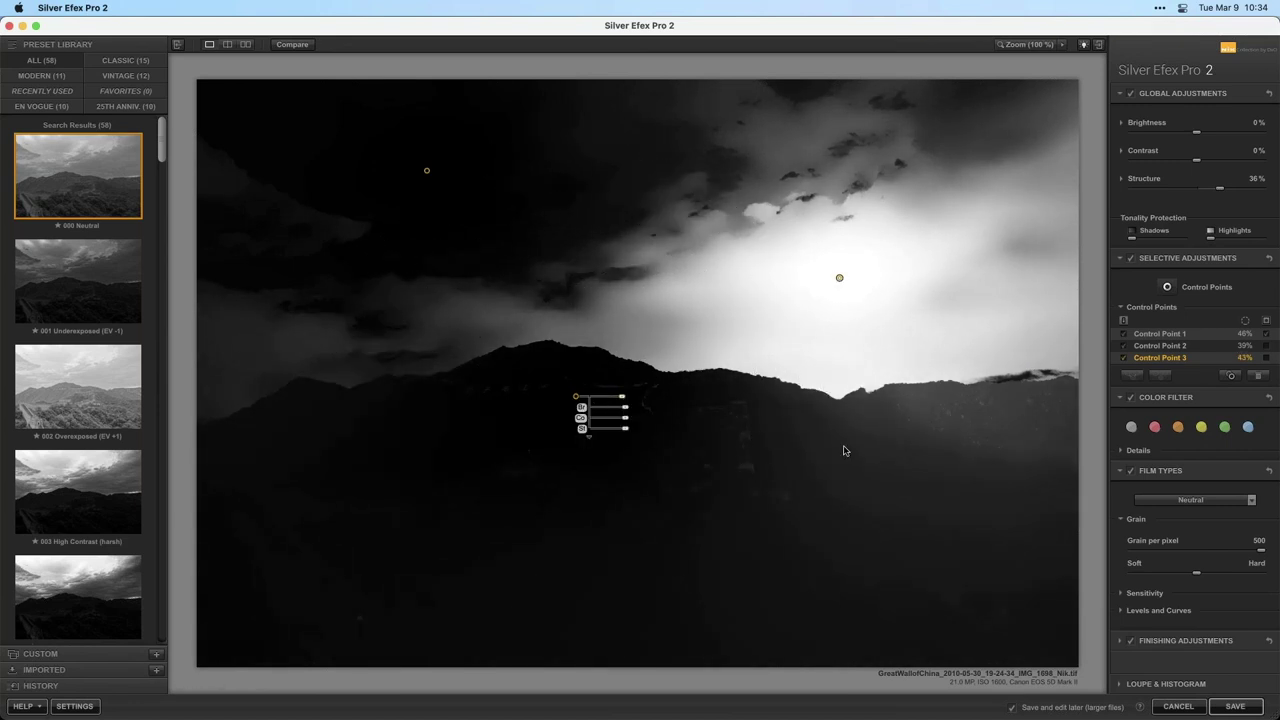
Compare the masks of Control Points 3 and 1, re-enable Control Point 1, and restore the normal preview
click(1266, 359)
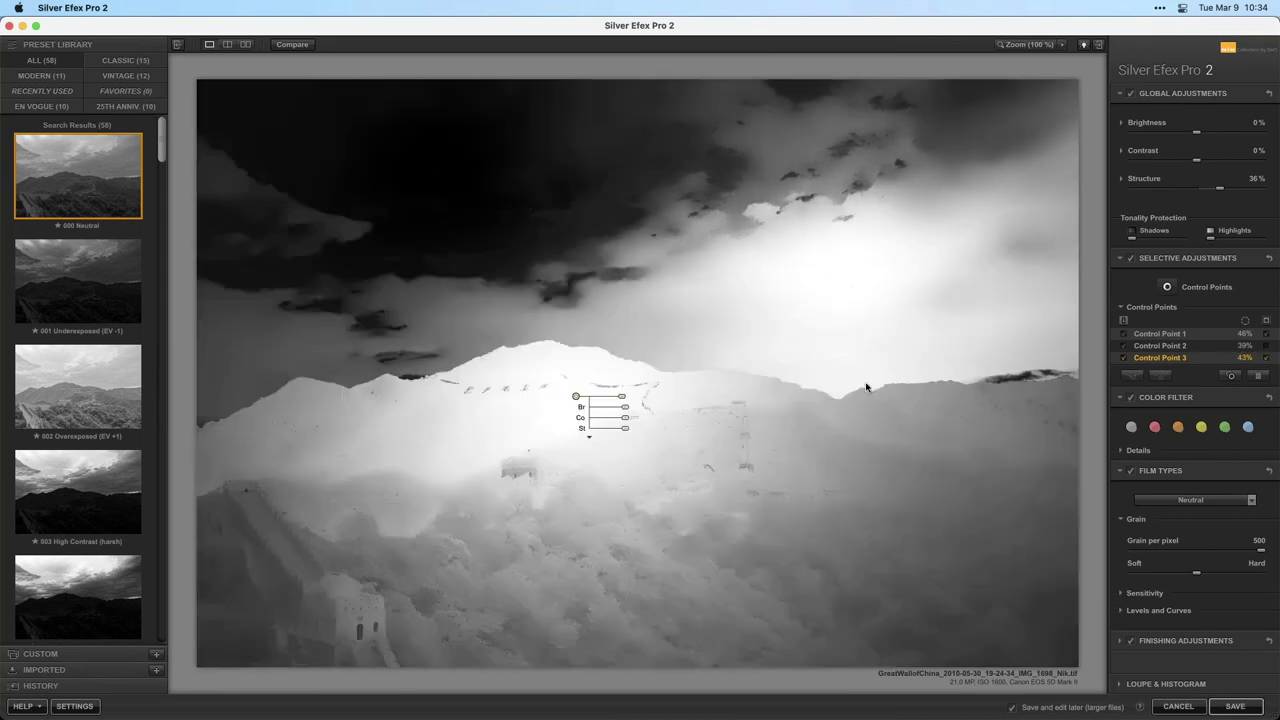
click(840, 278)
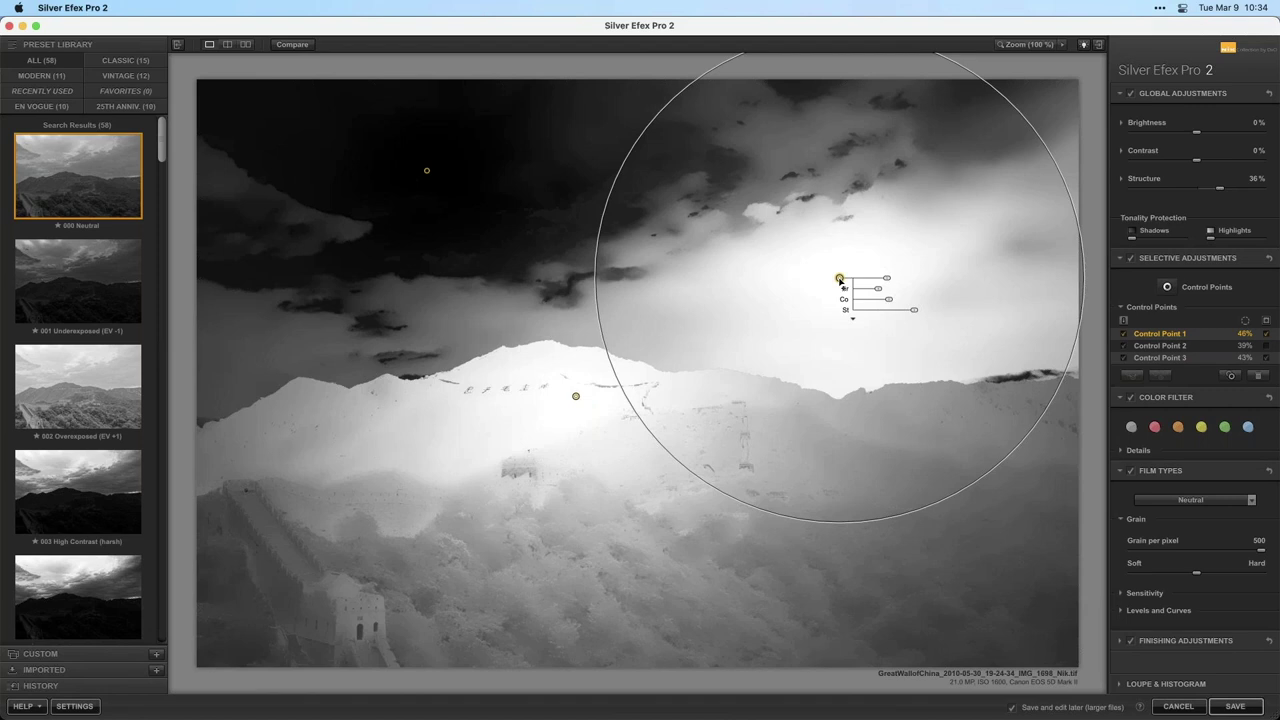
click(576, 396)
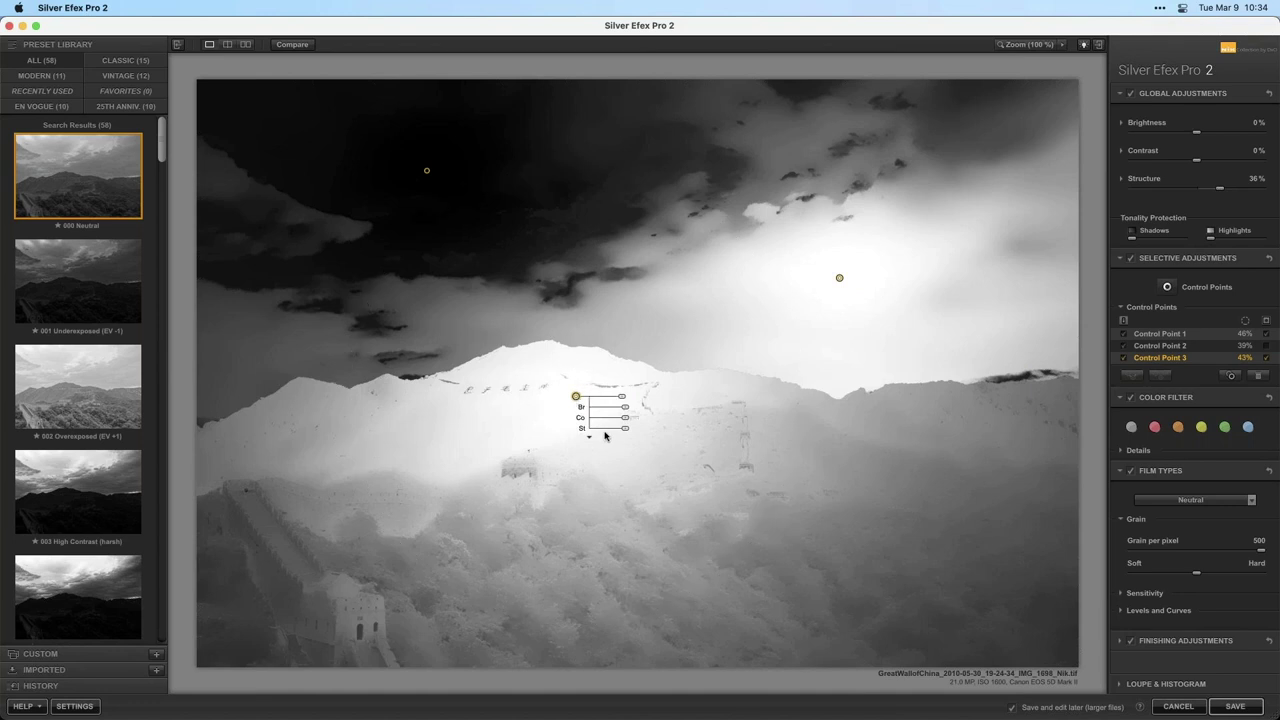
click(1264, 338)
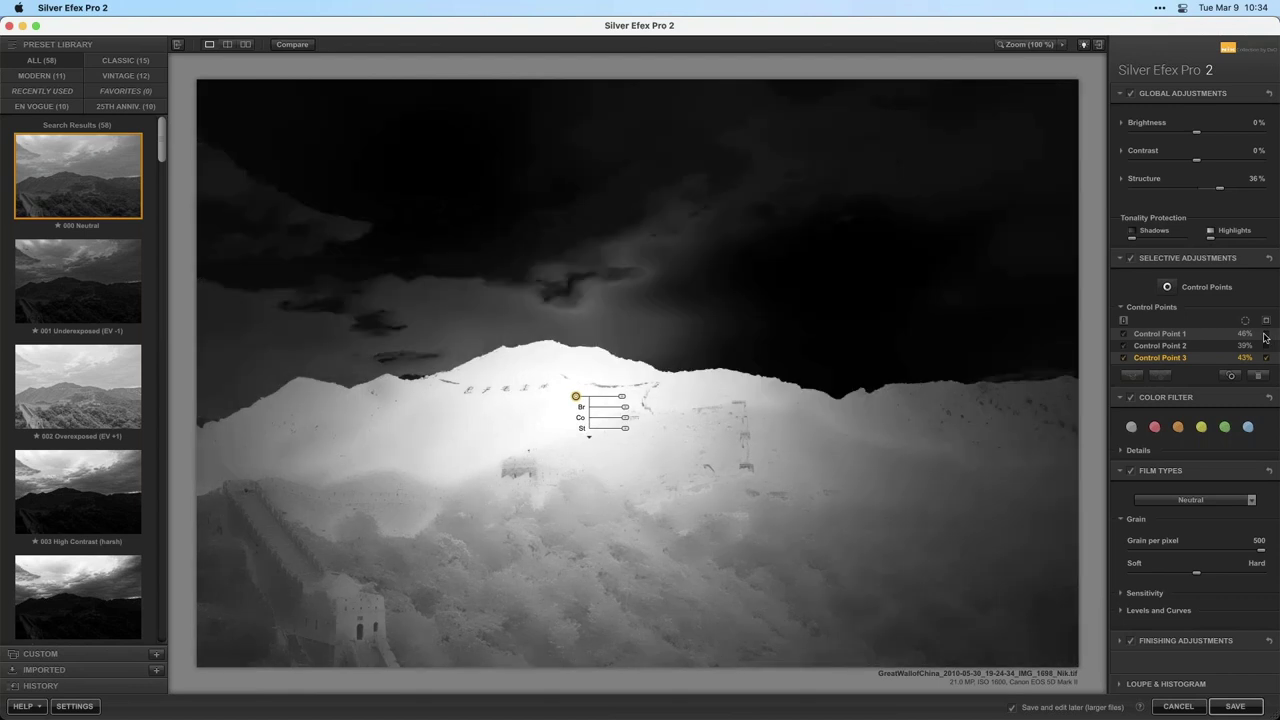
click(1264, 336)
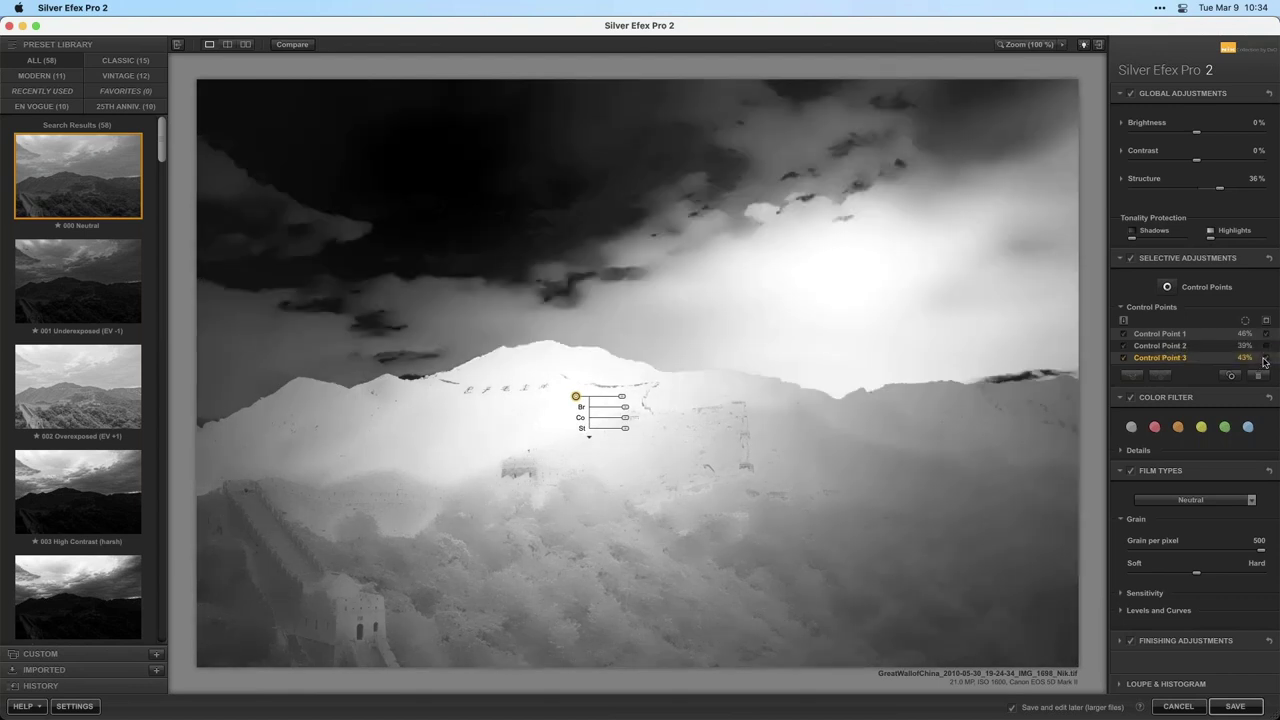
click(1264, 359)
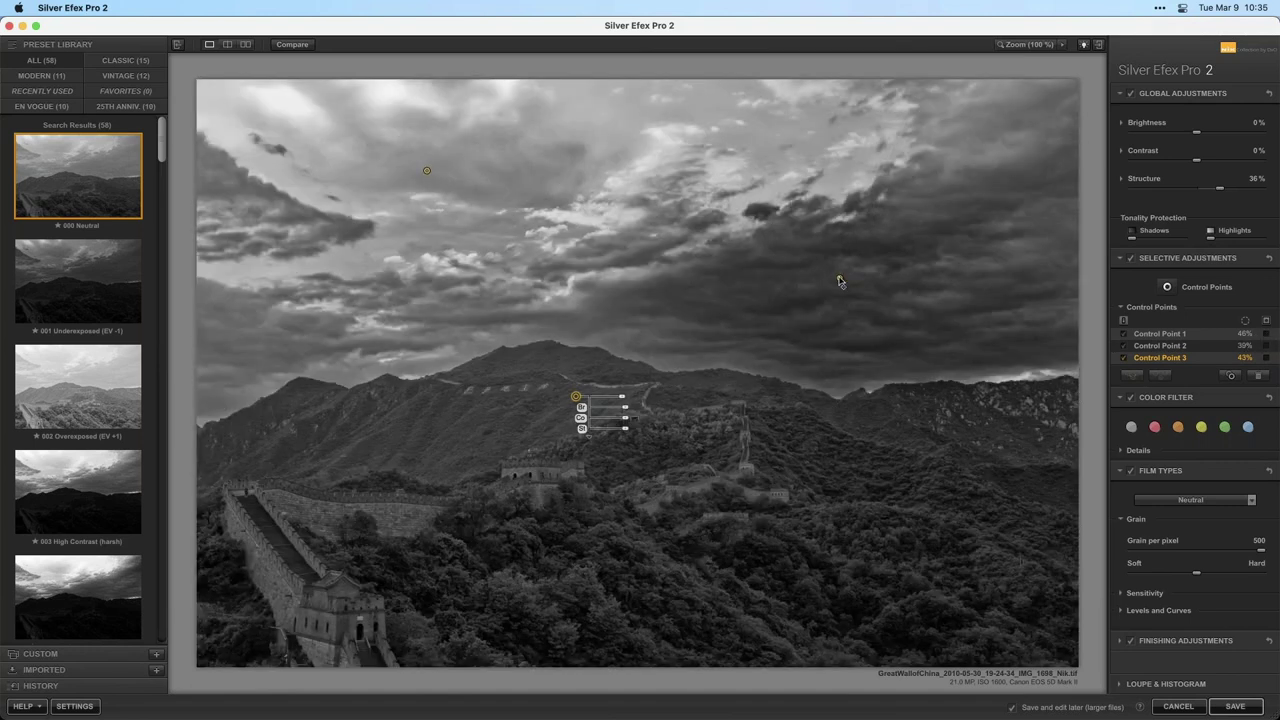
Select each control point and experiment with Control Point 3's brightness, briefly raising it to 37%
click(839, 279)
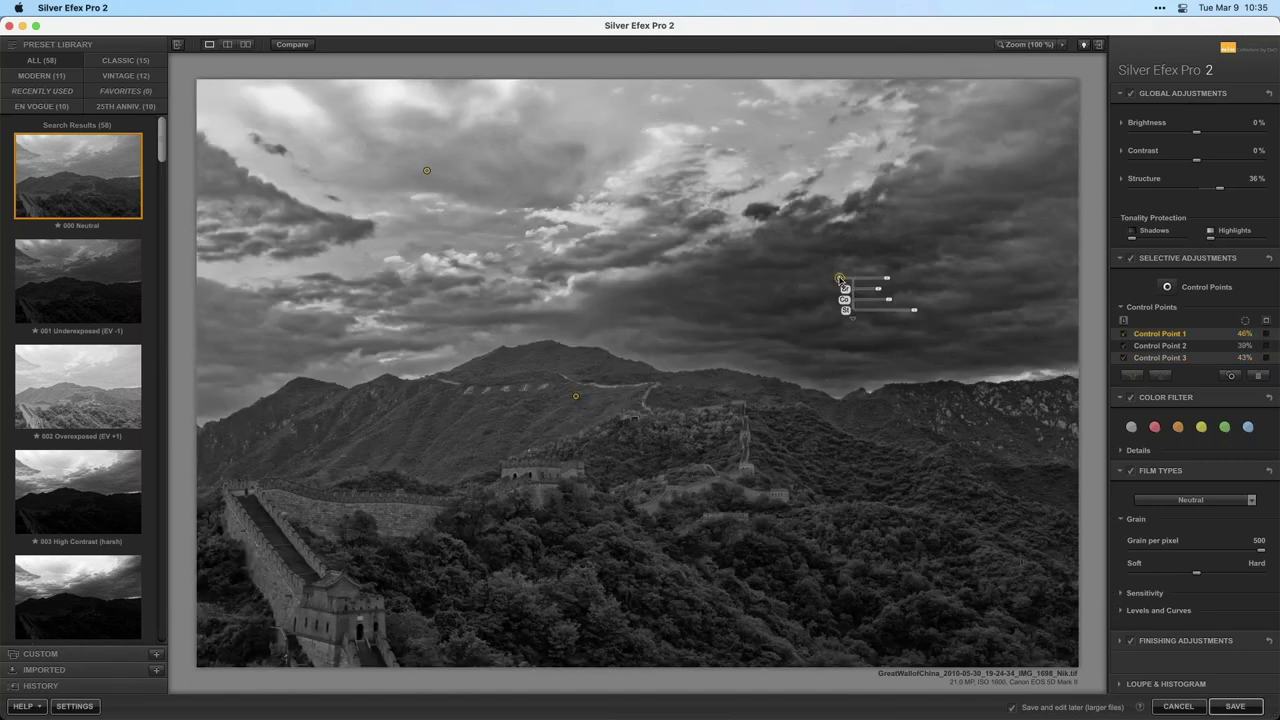
click(427, 172)
click(576, 397)
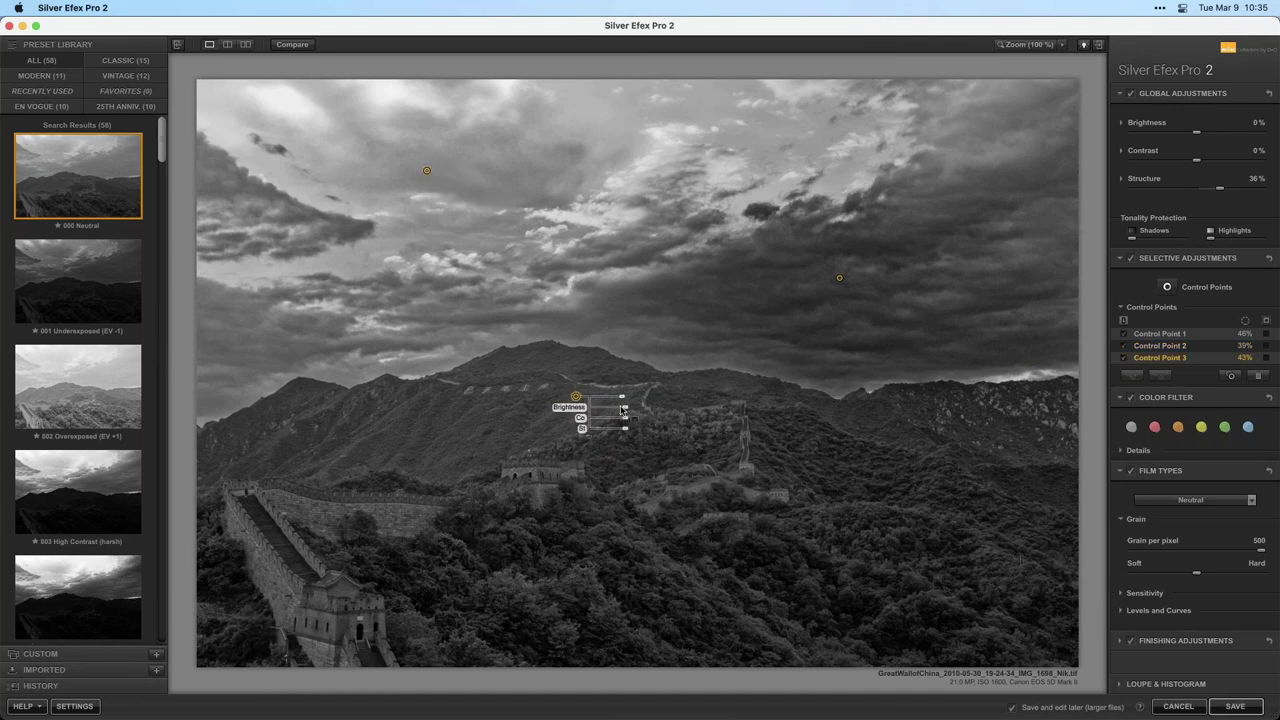
drag(622, 407, 662, 409)
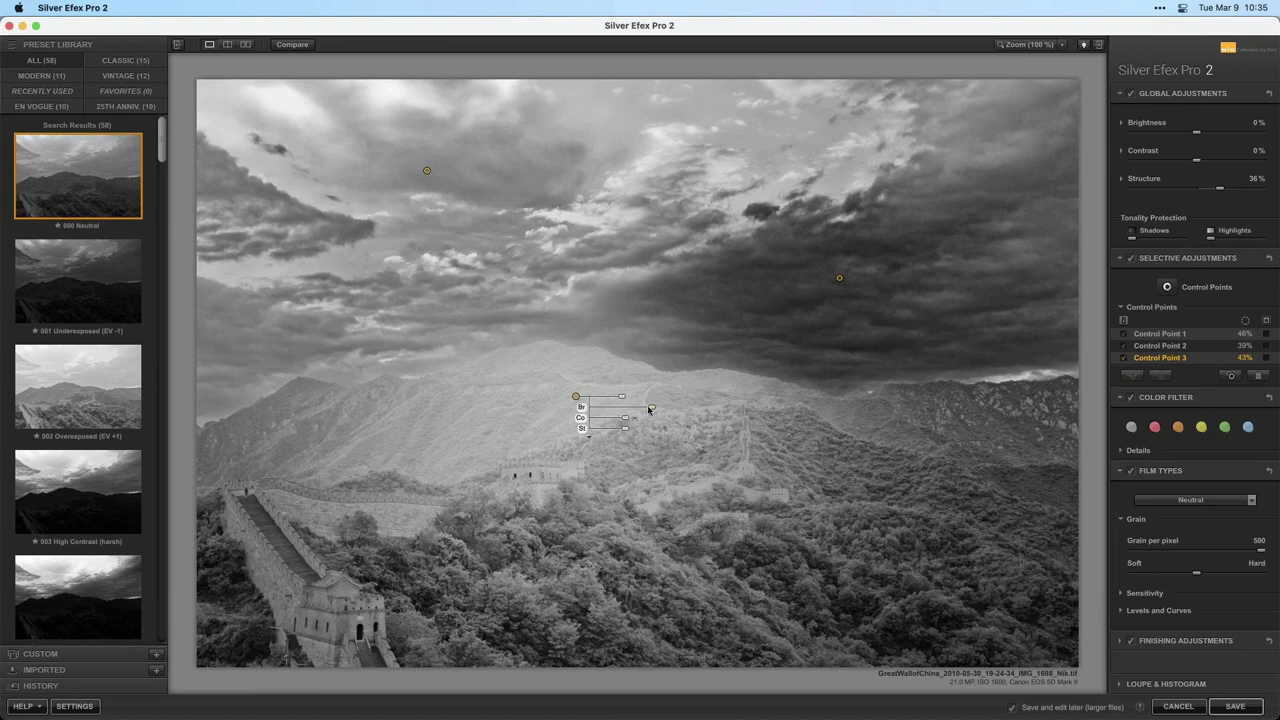
drag(648, 410, 619, 413)
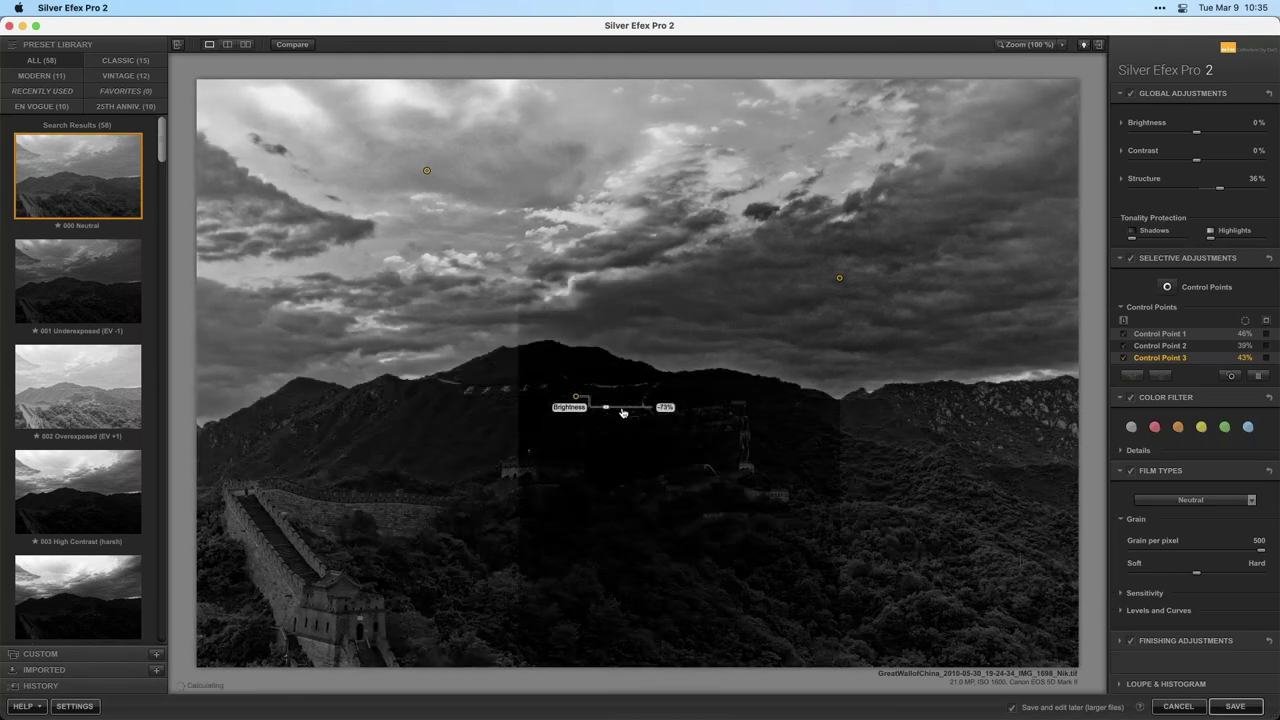
mouse_move(606, 412)
mouse_down()
mouse_move(634, 412)
mouse_move(615, 412)
mouse_up()
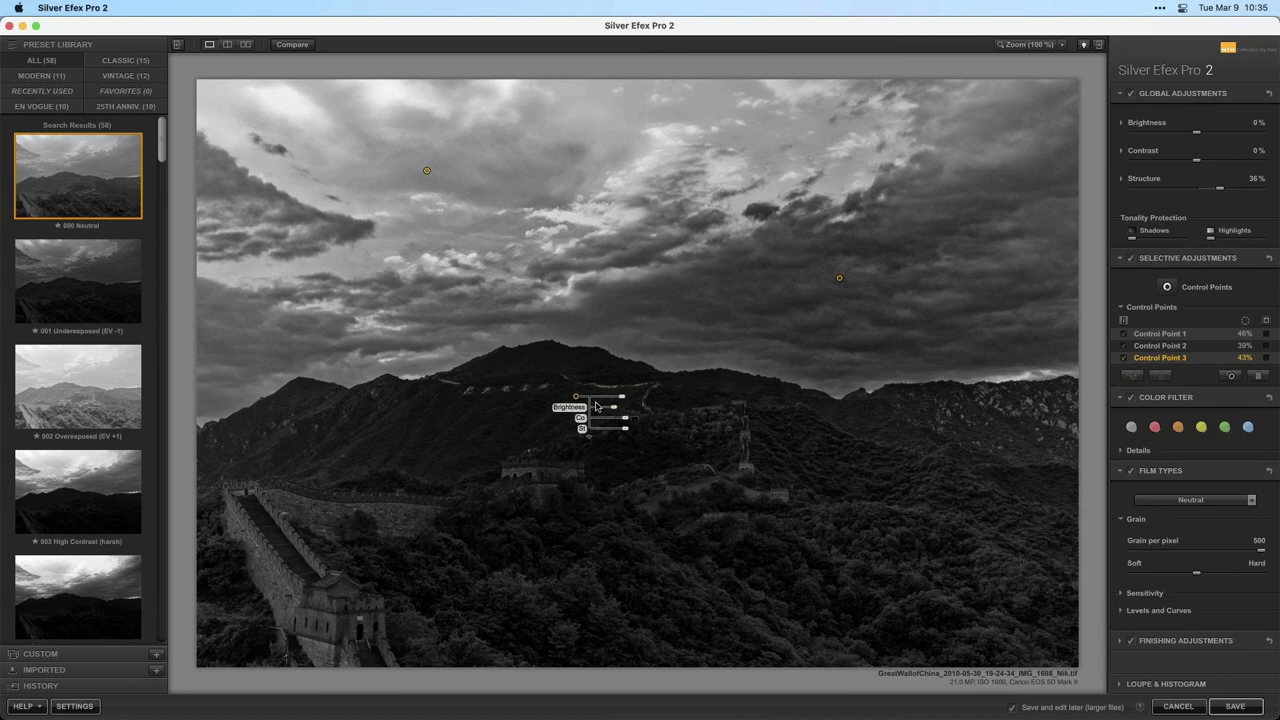
Delete Control Point 3 and place a new 20% control point on the ridge by the wall
key(Delete)
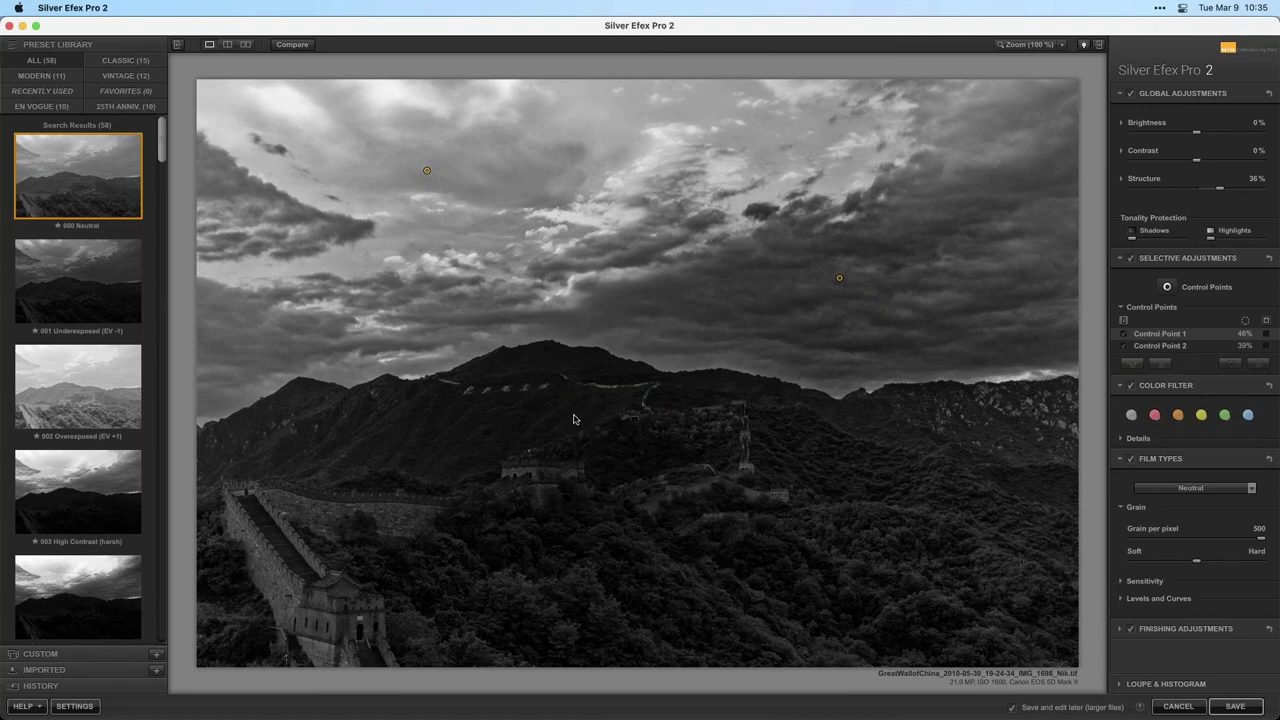
click(1167, 287)
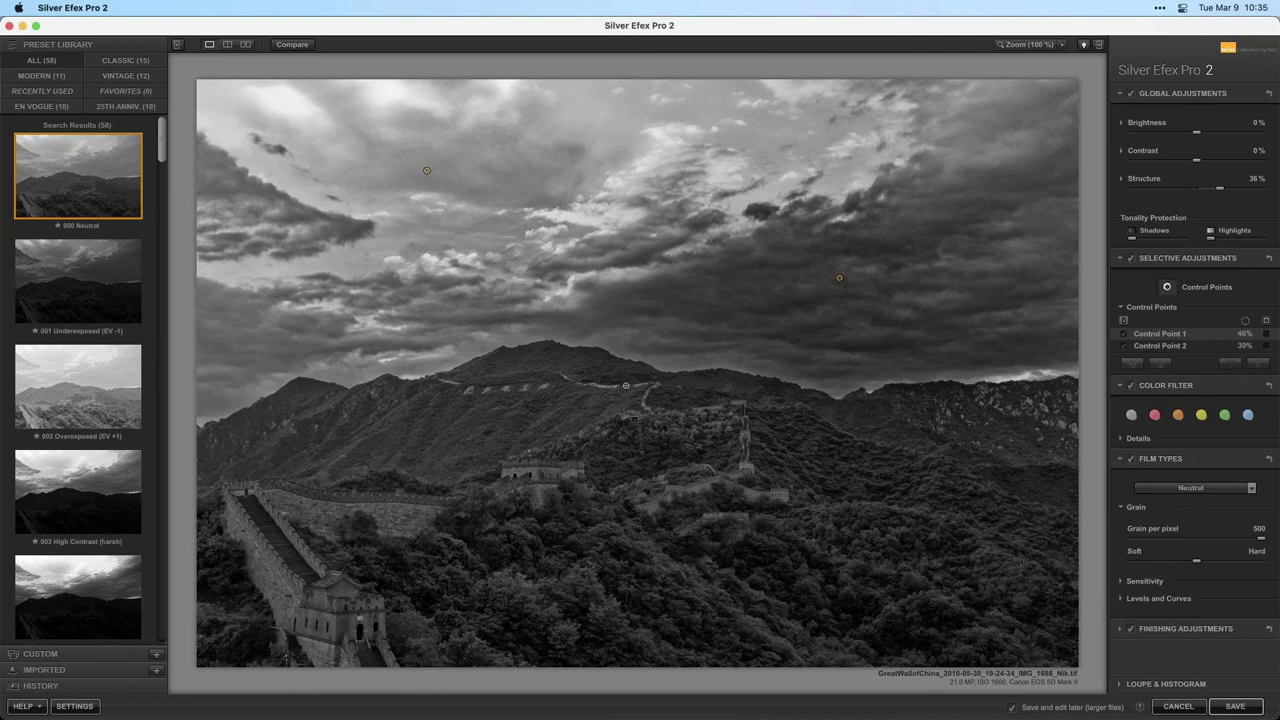
click(601, 385)
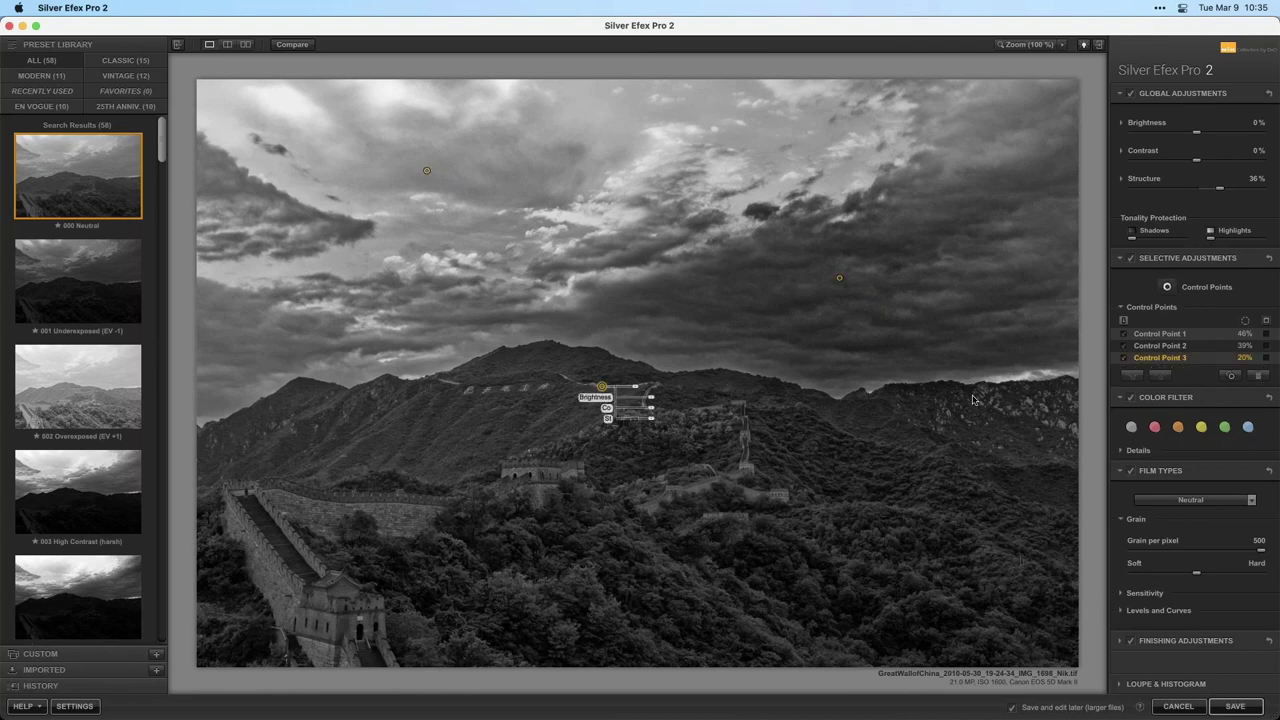
Show Control Point 3's mask at 100%, nudge it left, and add Control Point 4 beside the ridge
click(1266, 358)
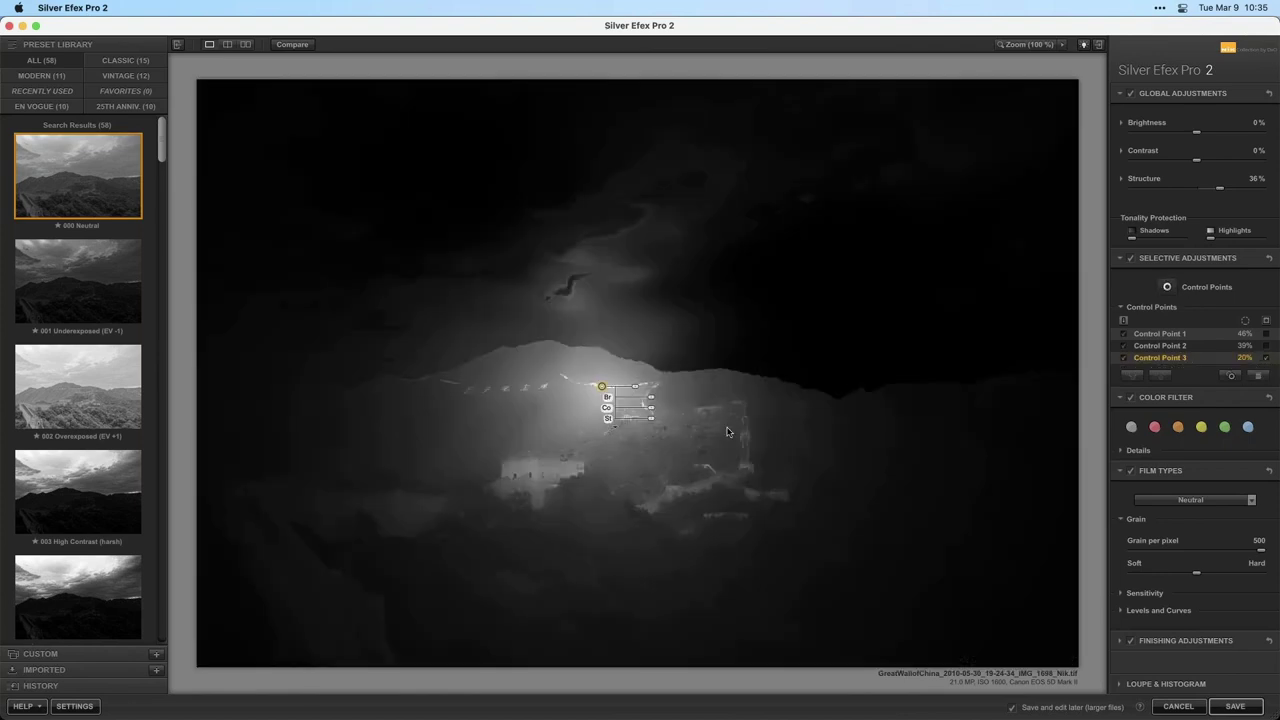
click(1027, 44)
drag(561, 401, 558, 401)
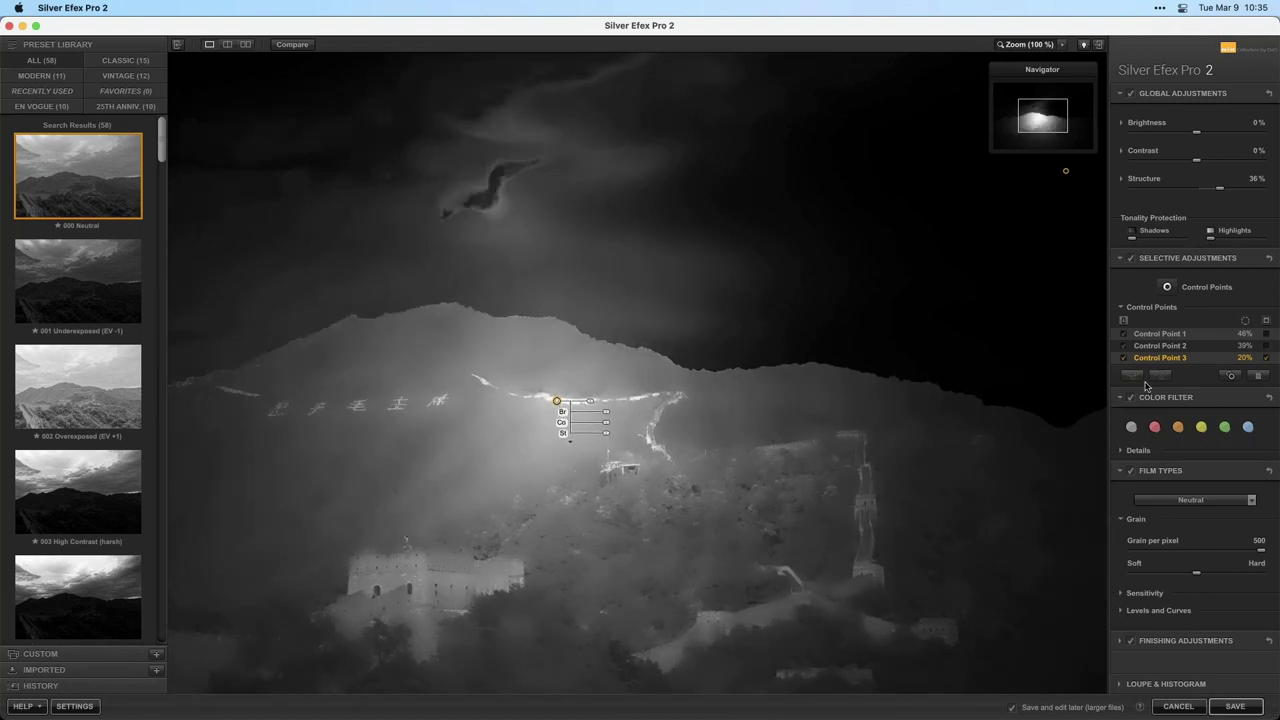
click(660, 434)
click(545, 431)
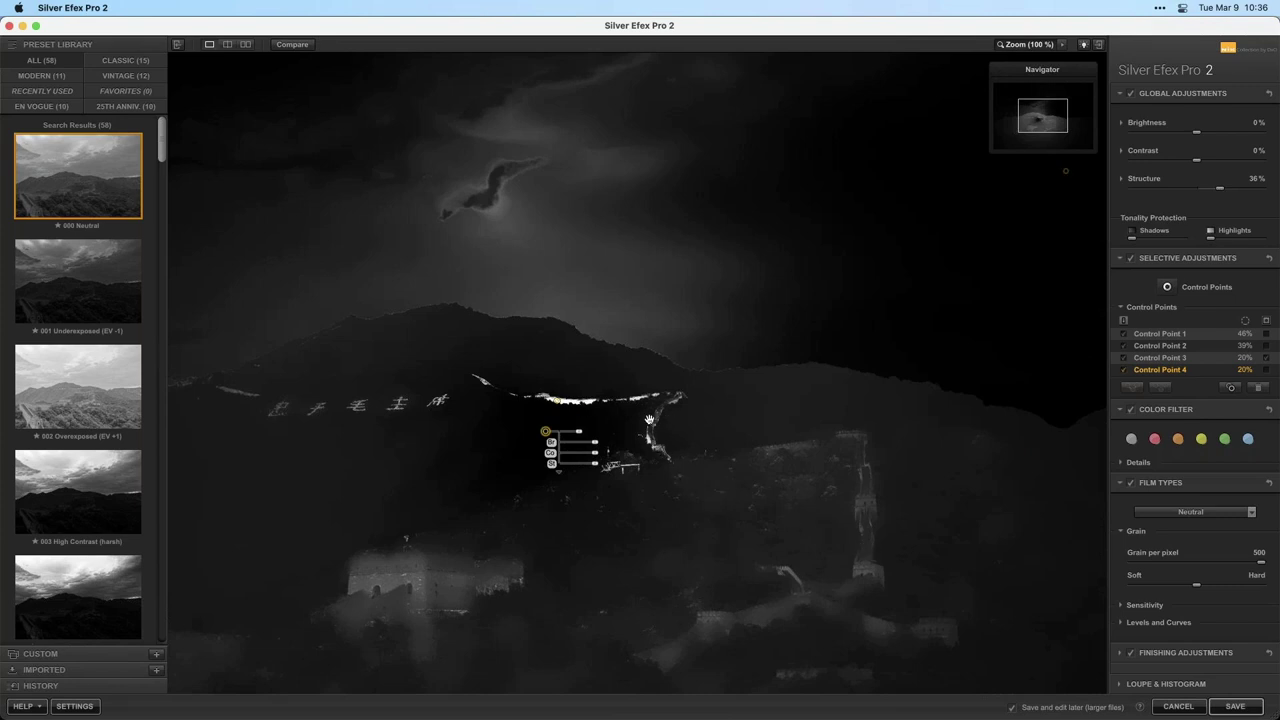
Duplicate Control Point 3 onto the wall tower and add Control Point 6 on the wall
scroll(583, 404, down, 5)
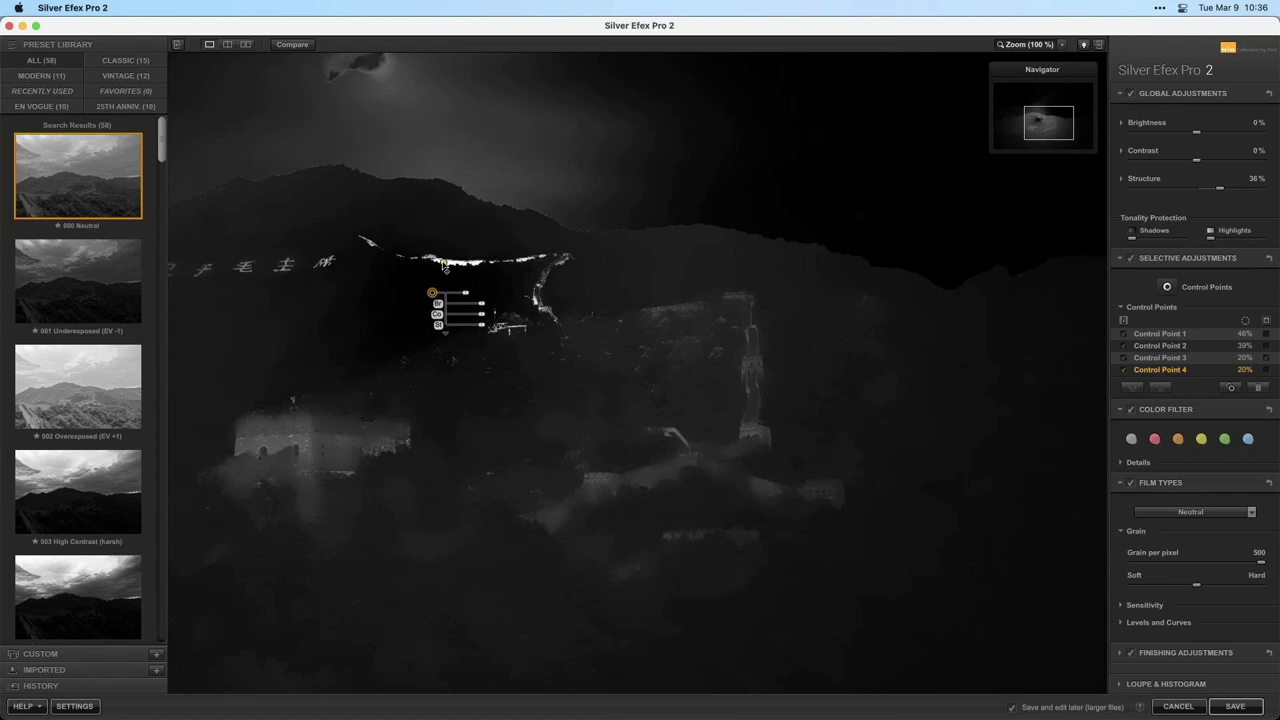
click(444, 263)
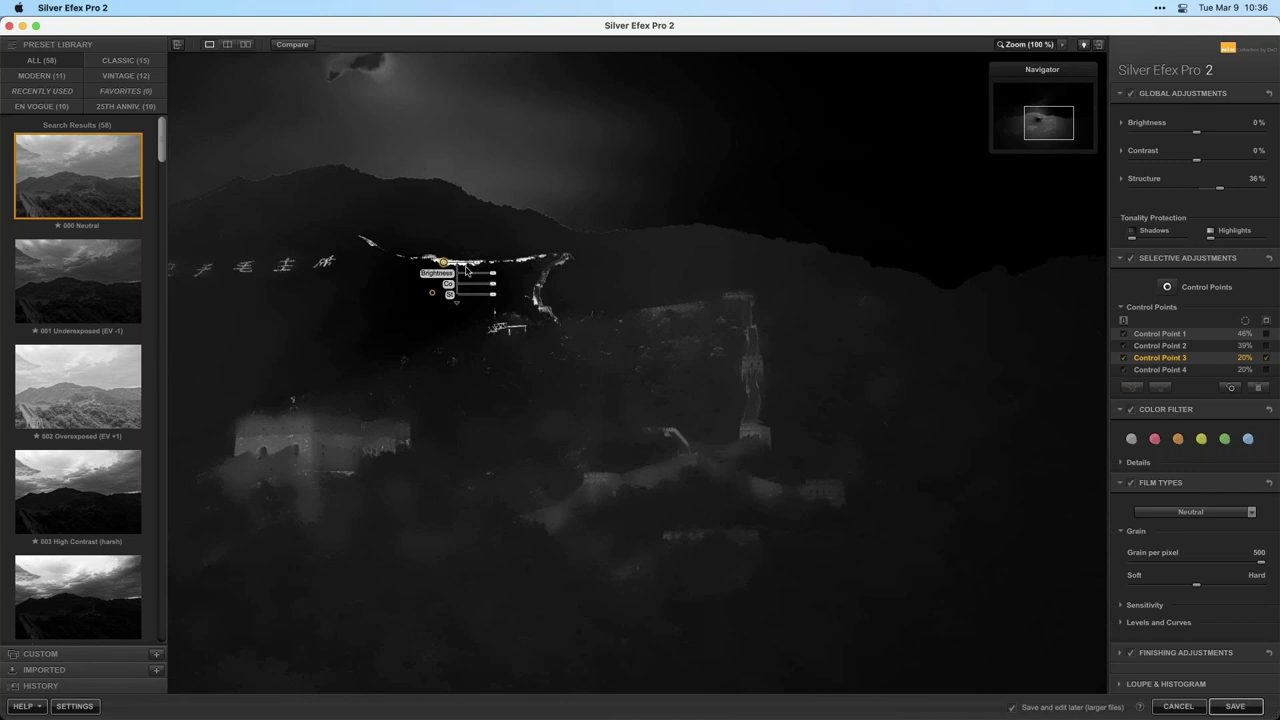
drag(444, 262, 751, 364)
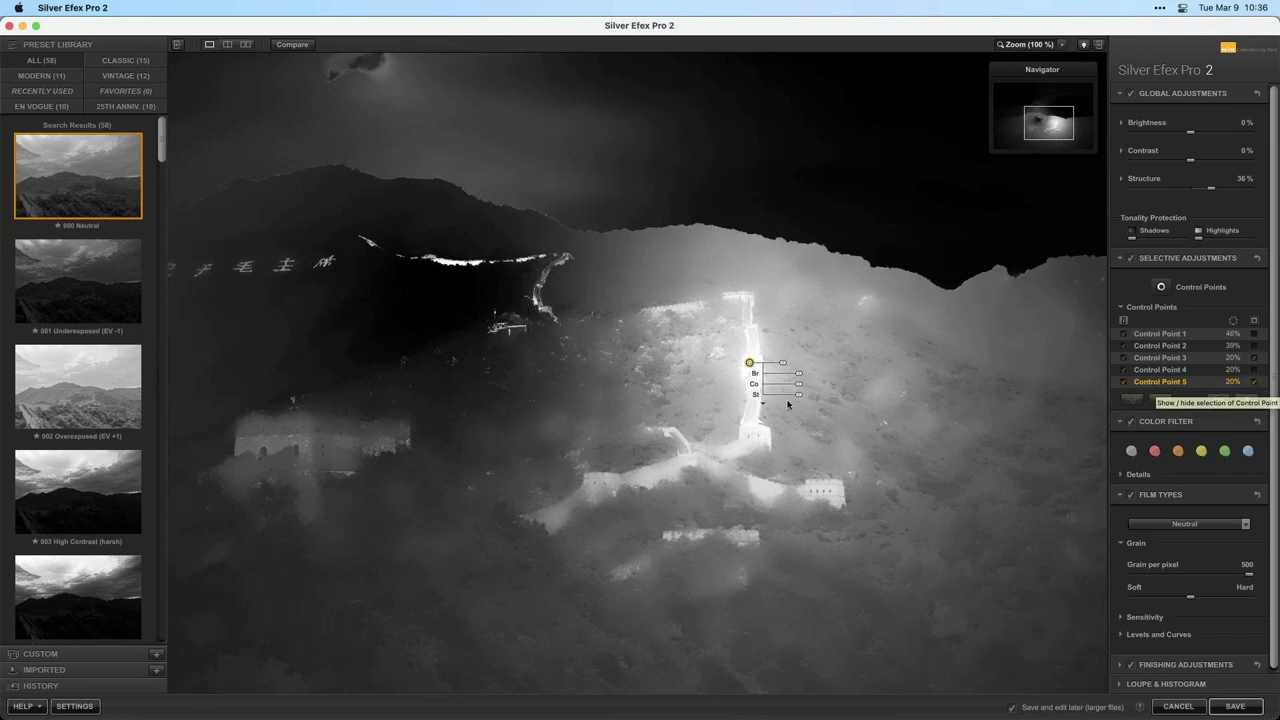
click(437, 312)
drag(437, 312, 691, 382)
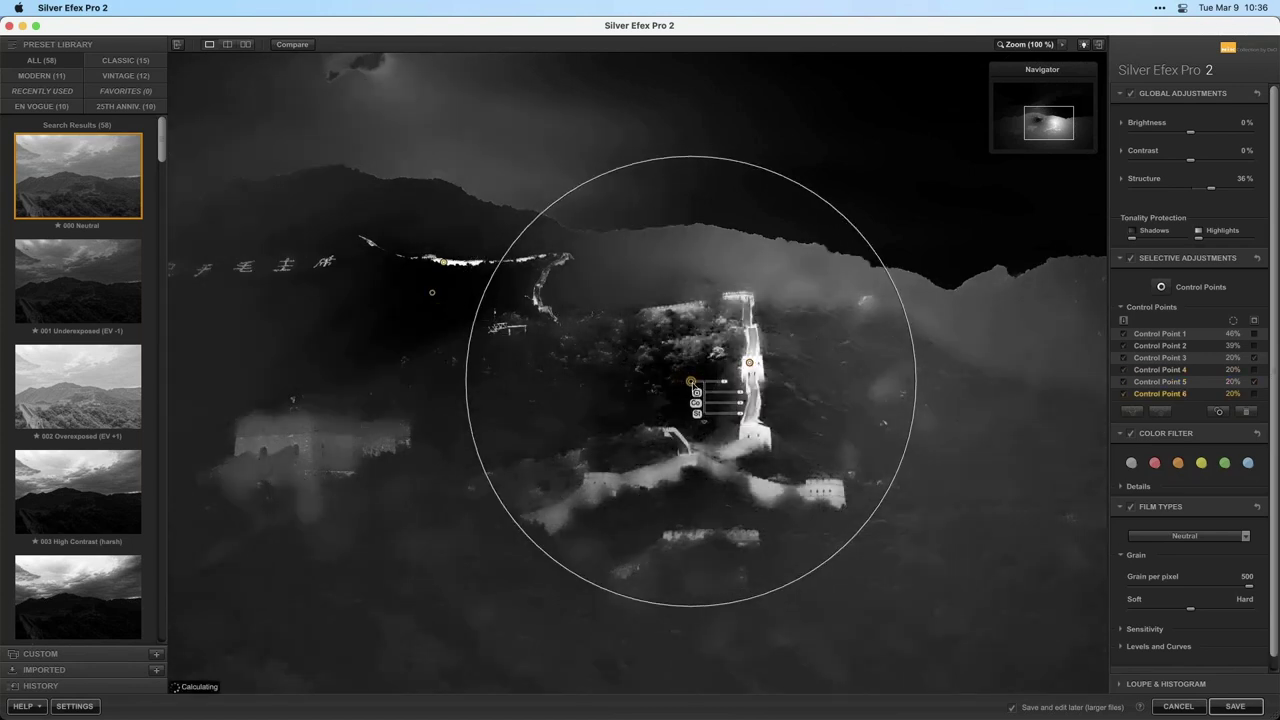
Switch between the ridge point and Control Point 5 to compare their selections
click(443, 262)
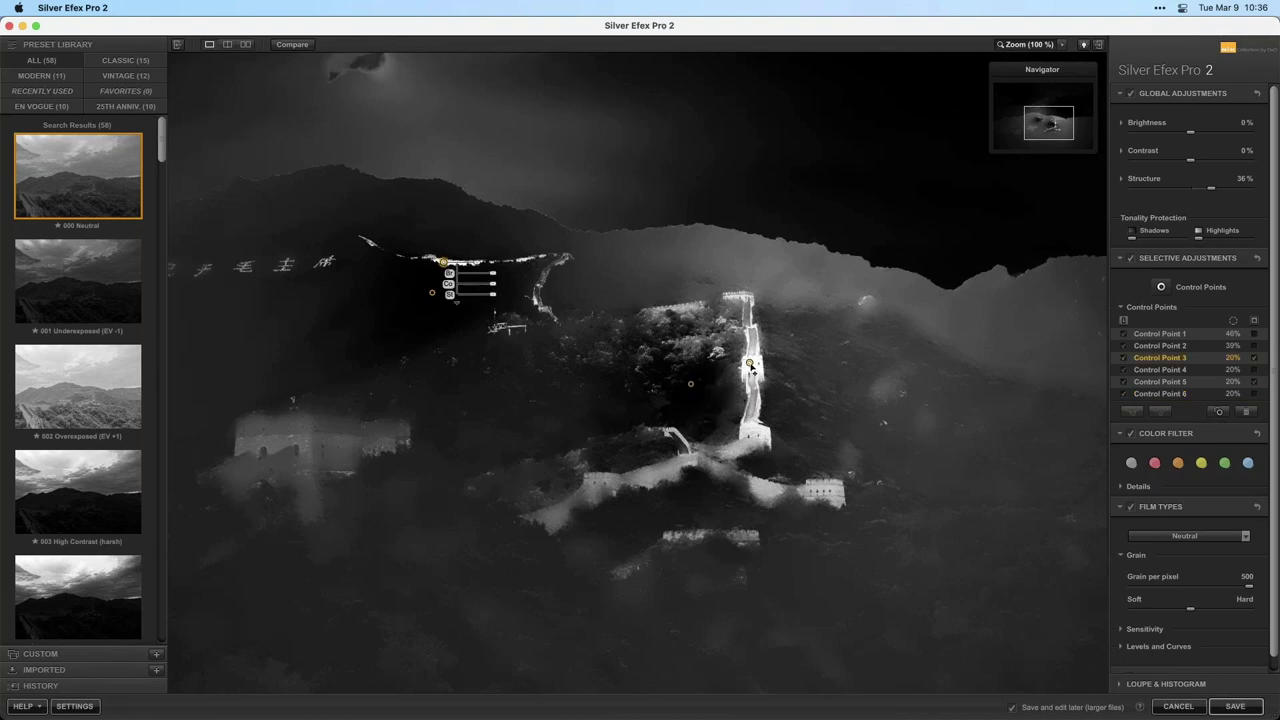
click(749, 363)
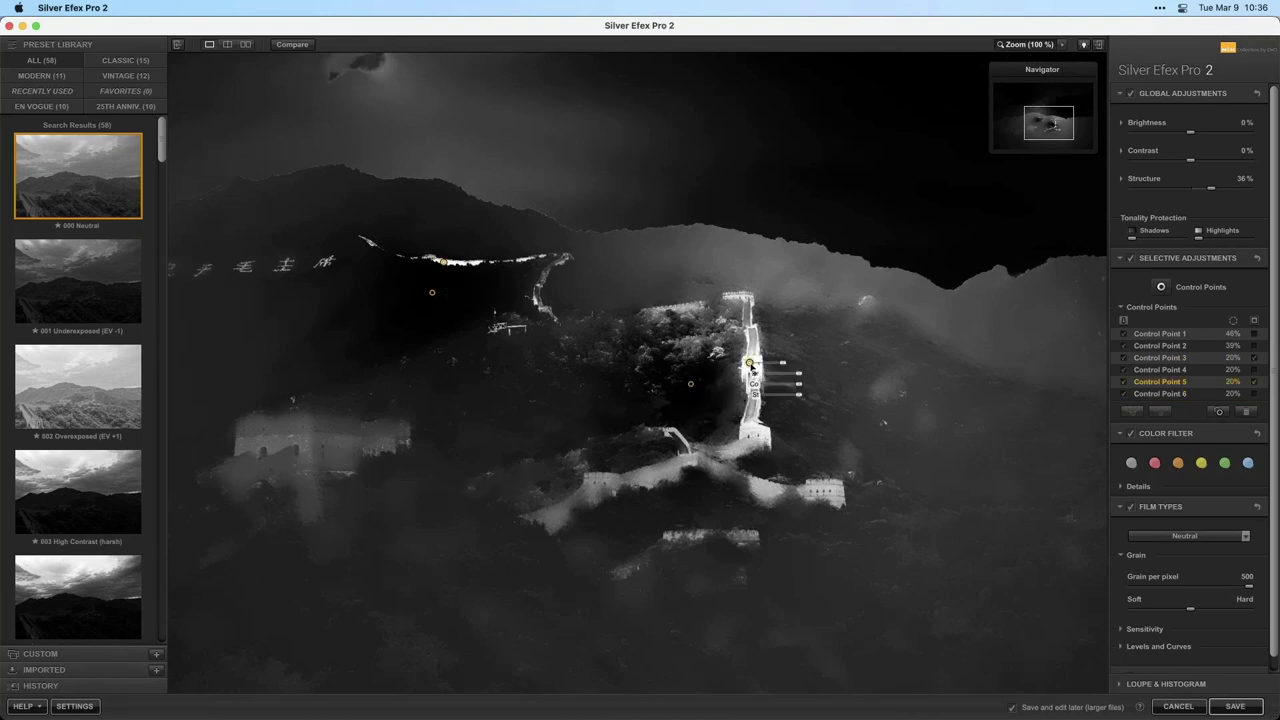
click(443, 263)
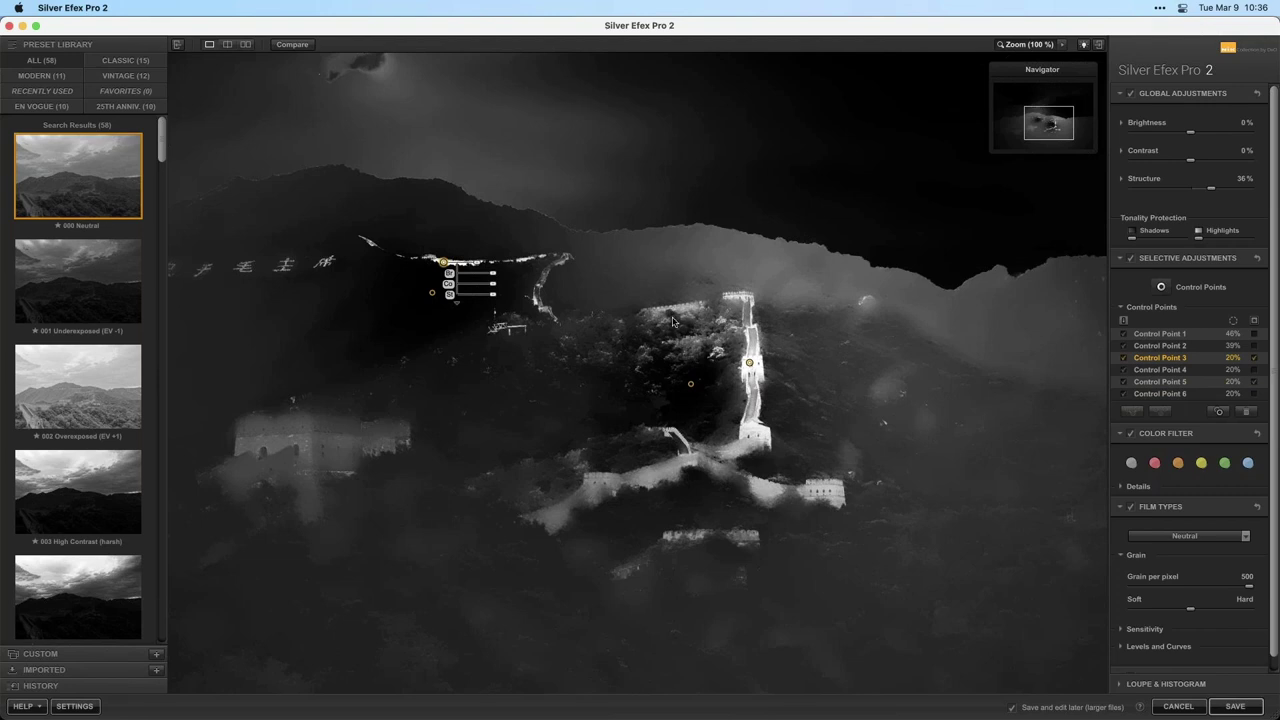
click(749, 364)
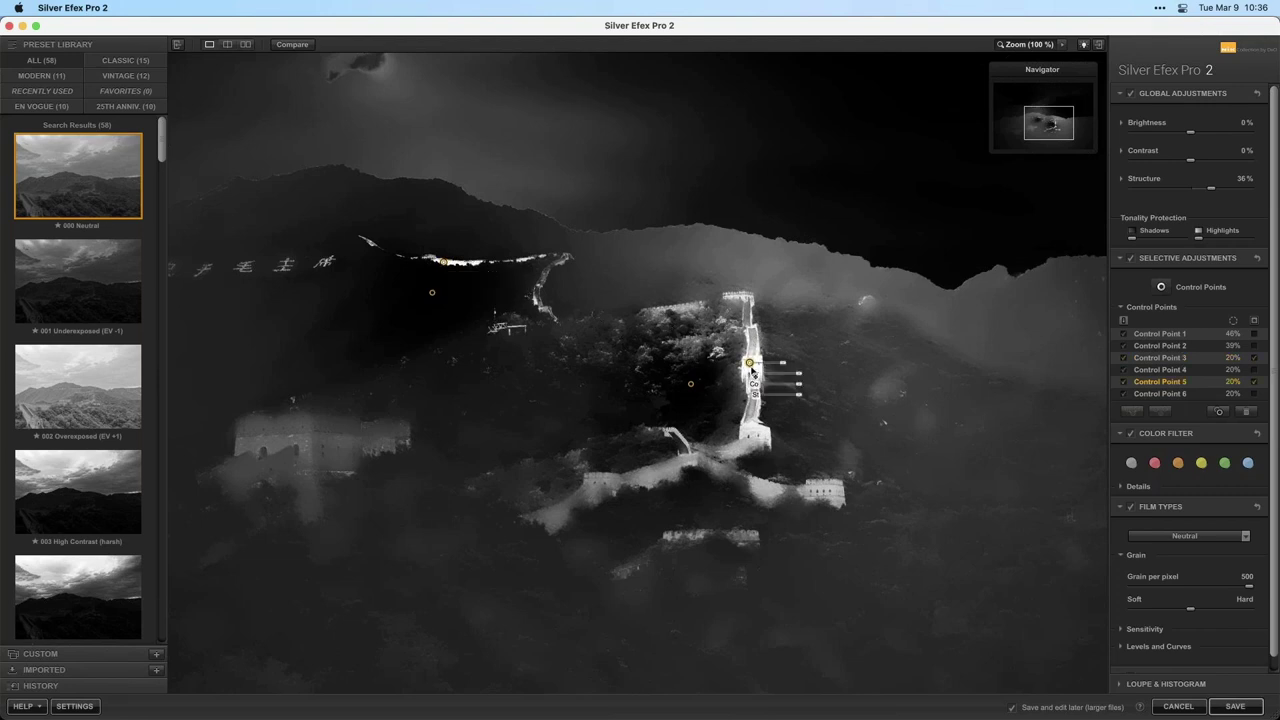
mouse_move(751, 362)
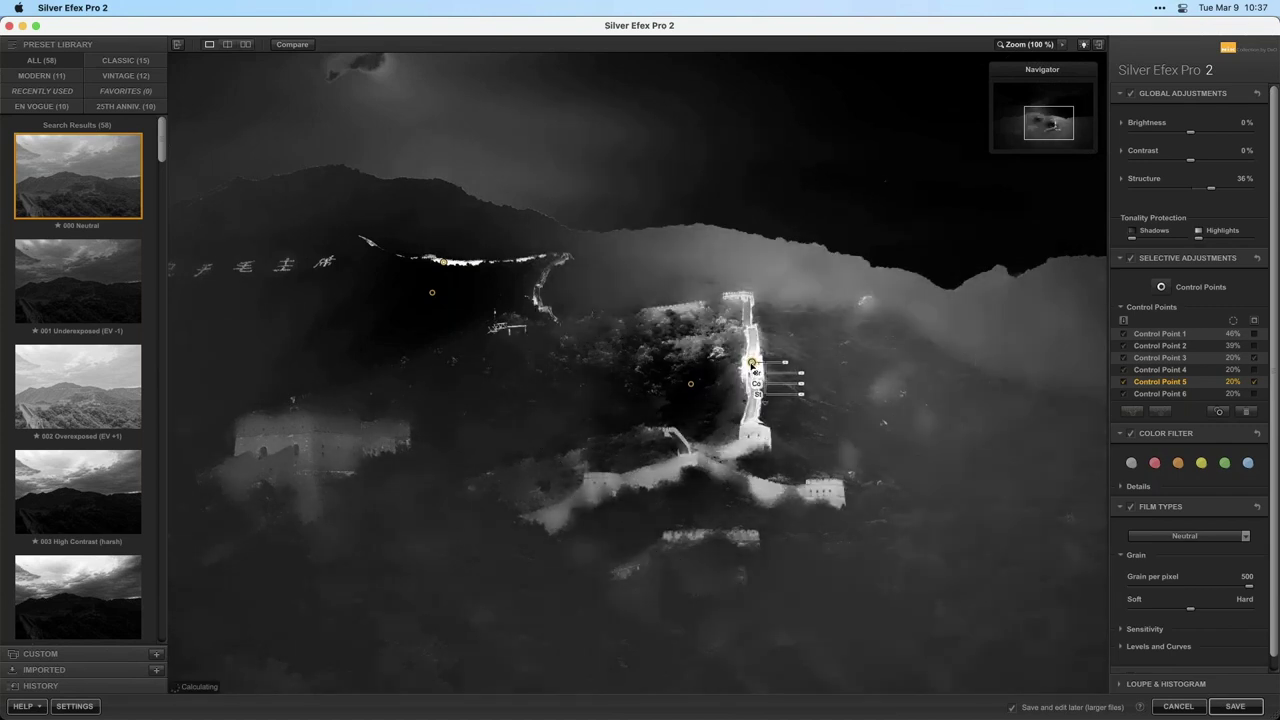
Paste copies of the wall control point onto the lower wall, left fort and forest, shrinking Control Point 12 to 18%
key(super+v)
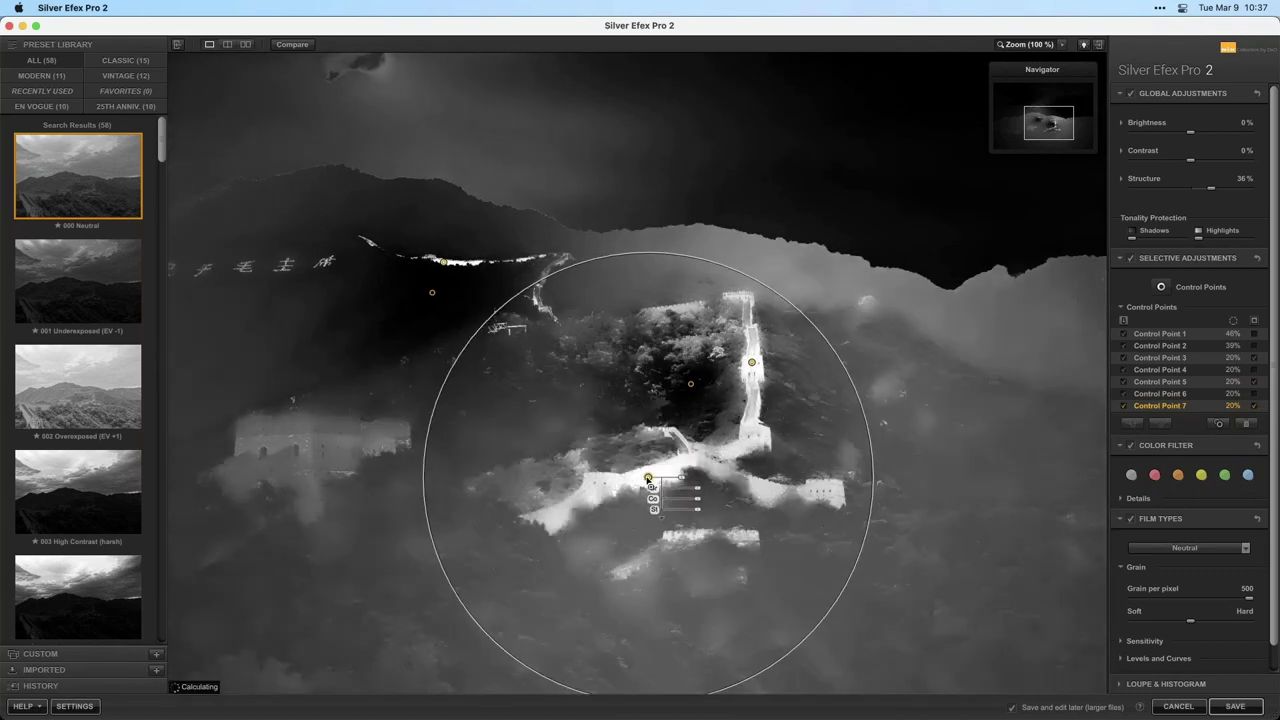
click(636, 481)
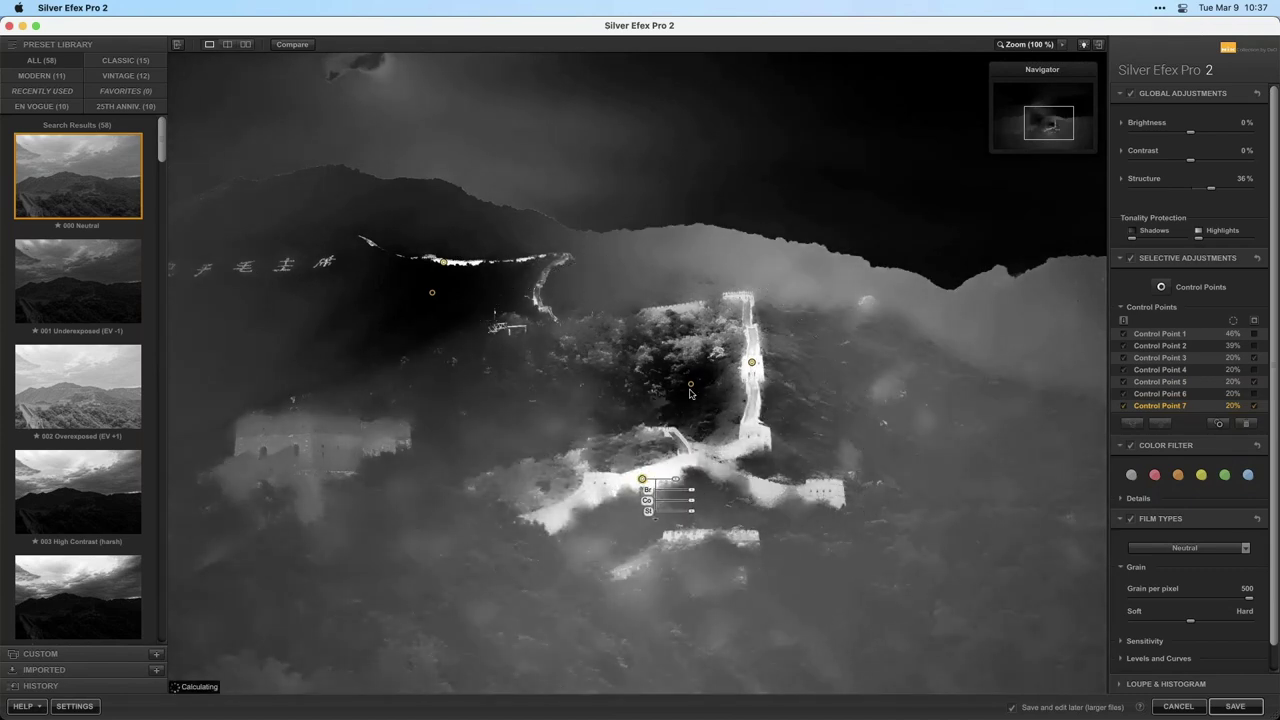
key(super+v)
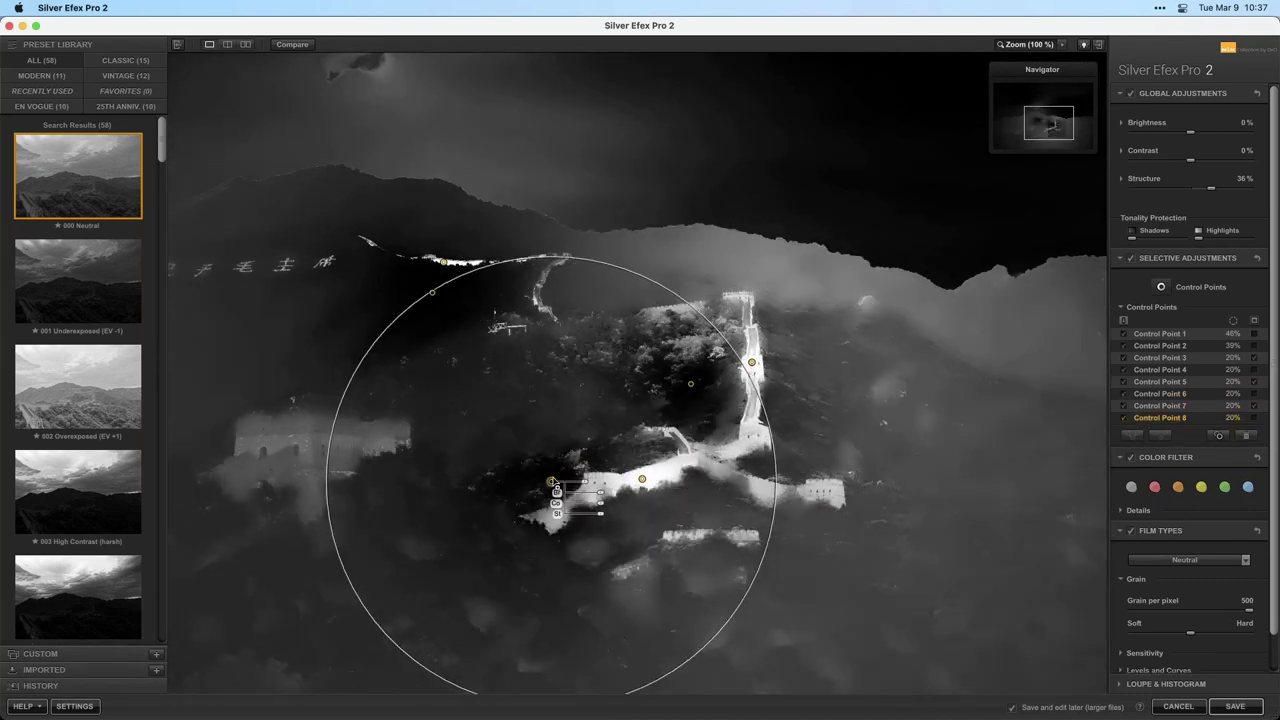
click(553, 475)
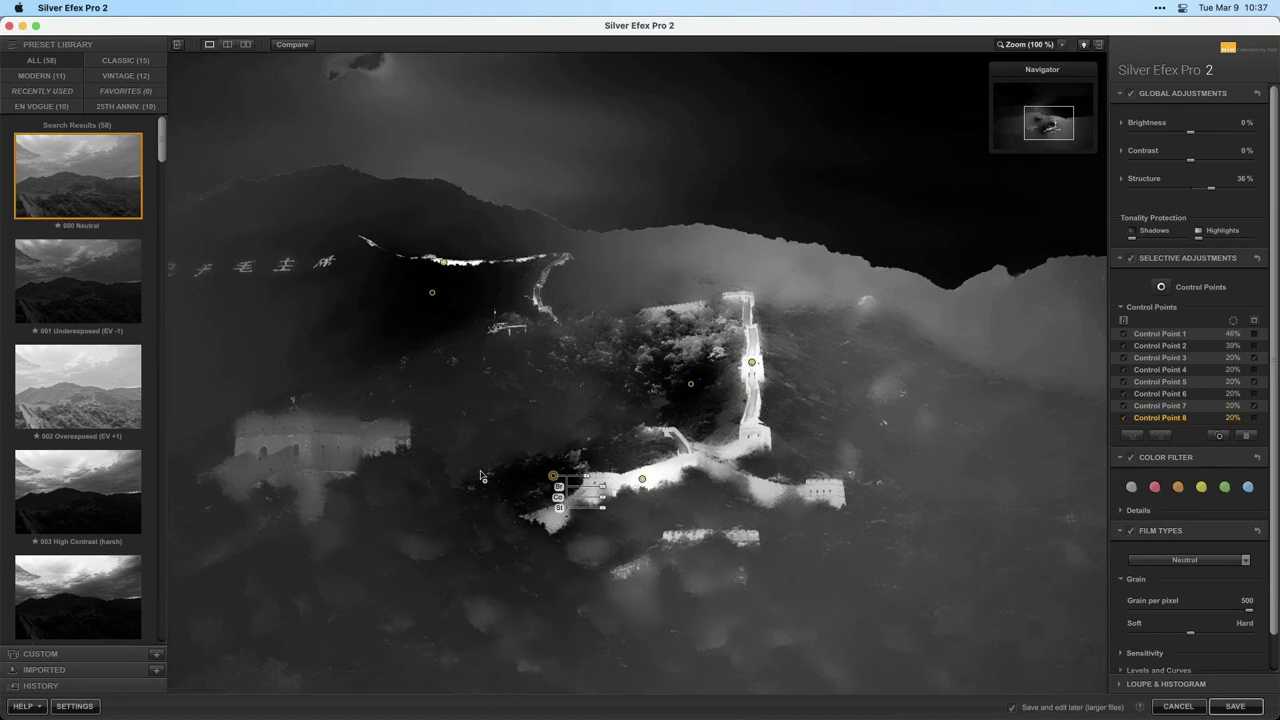
key(super+v)
click(336, 441)
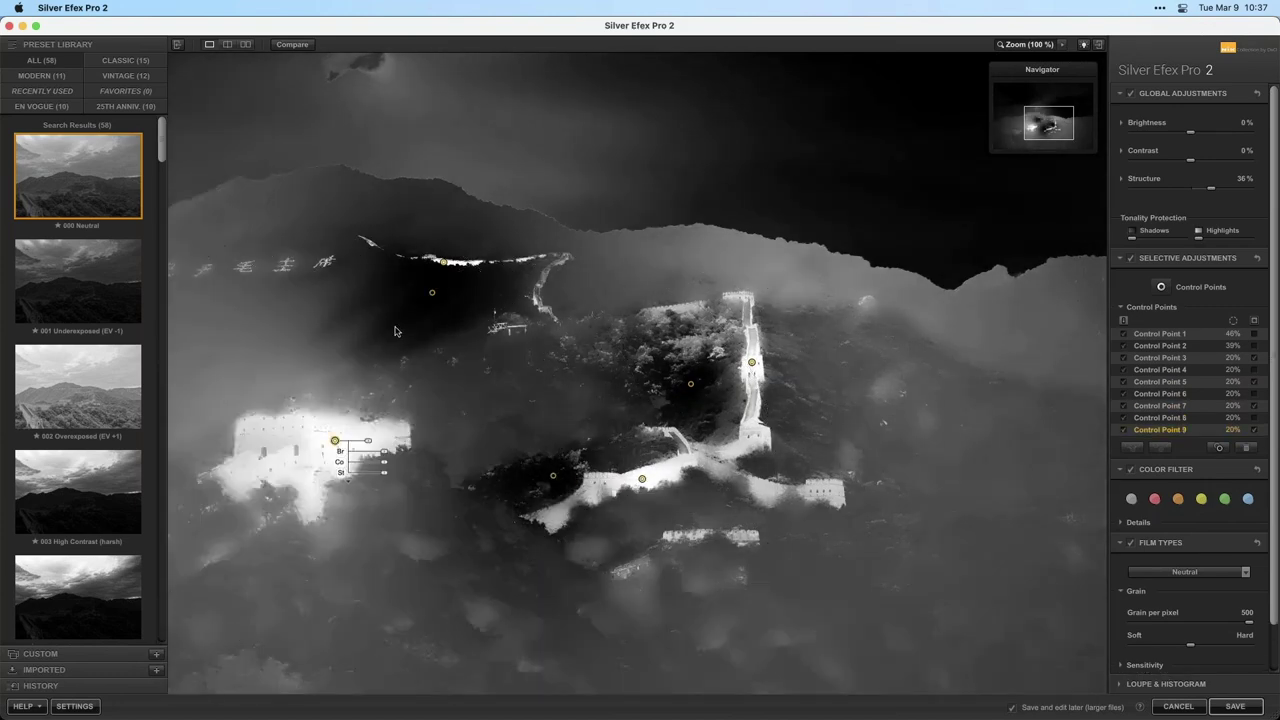
key(super+v)
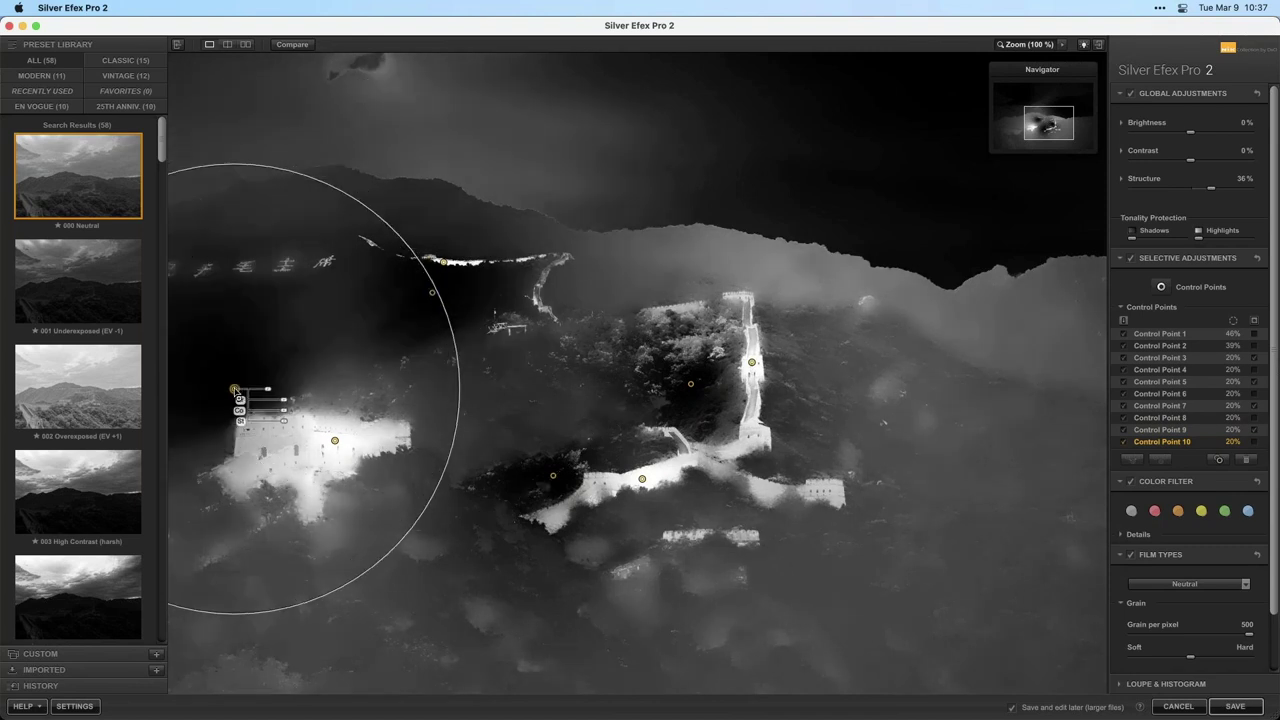
click(257, 372)
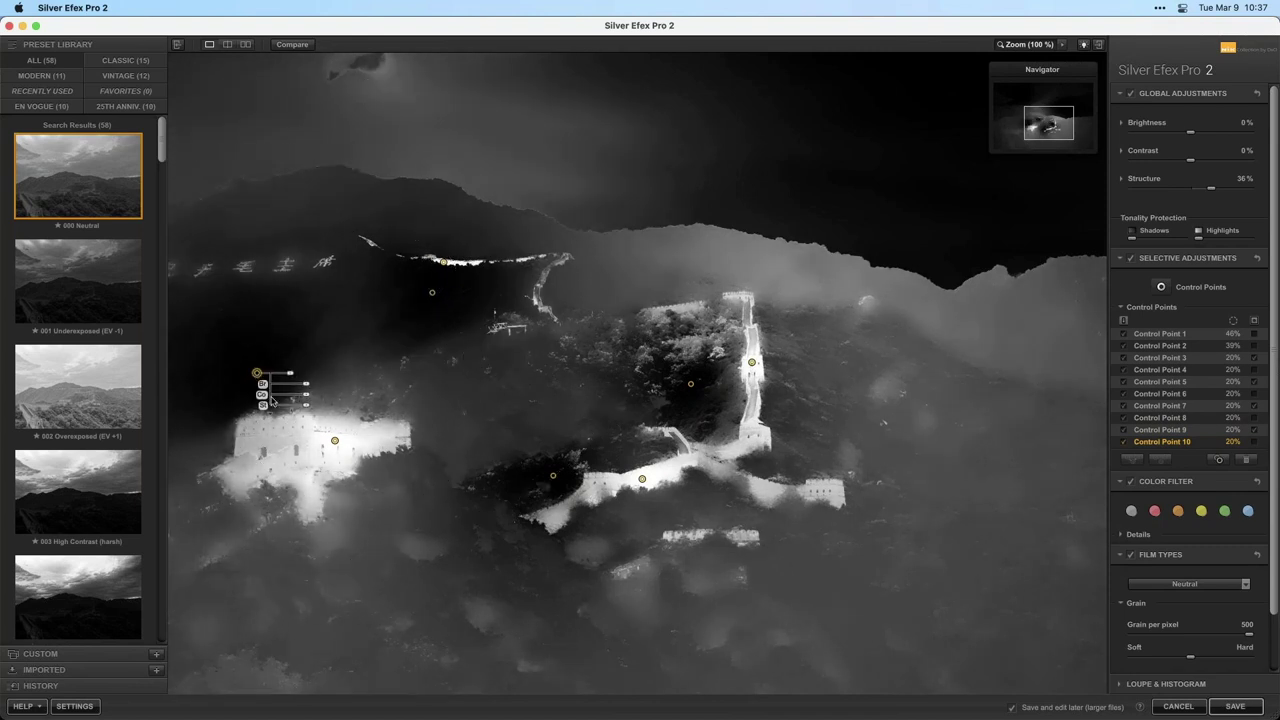
key(super+v)
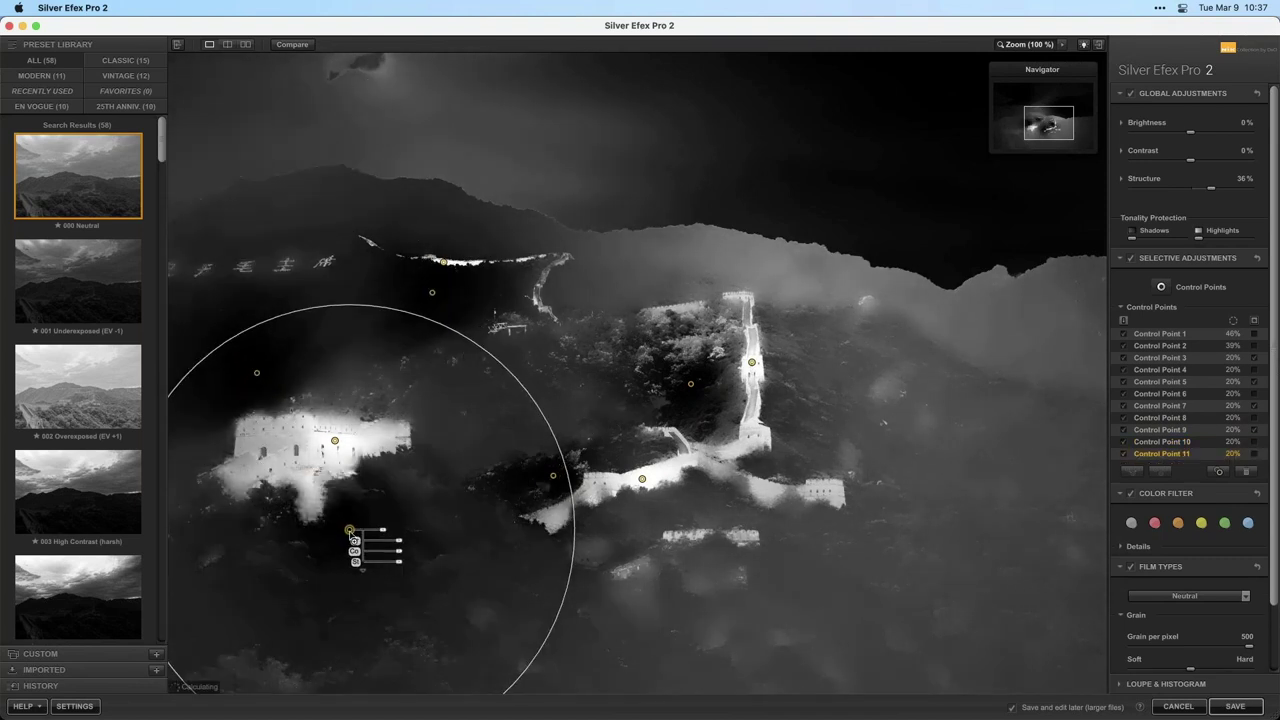
click(350, 532)
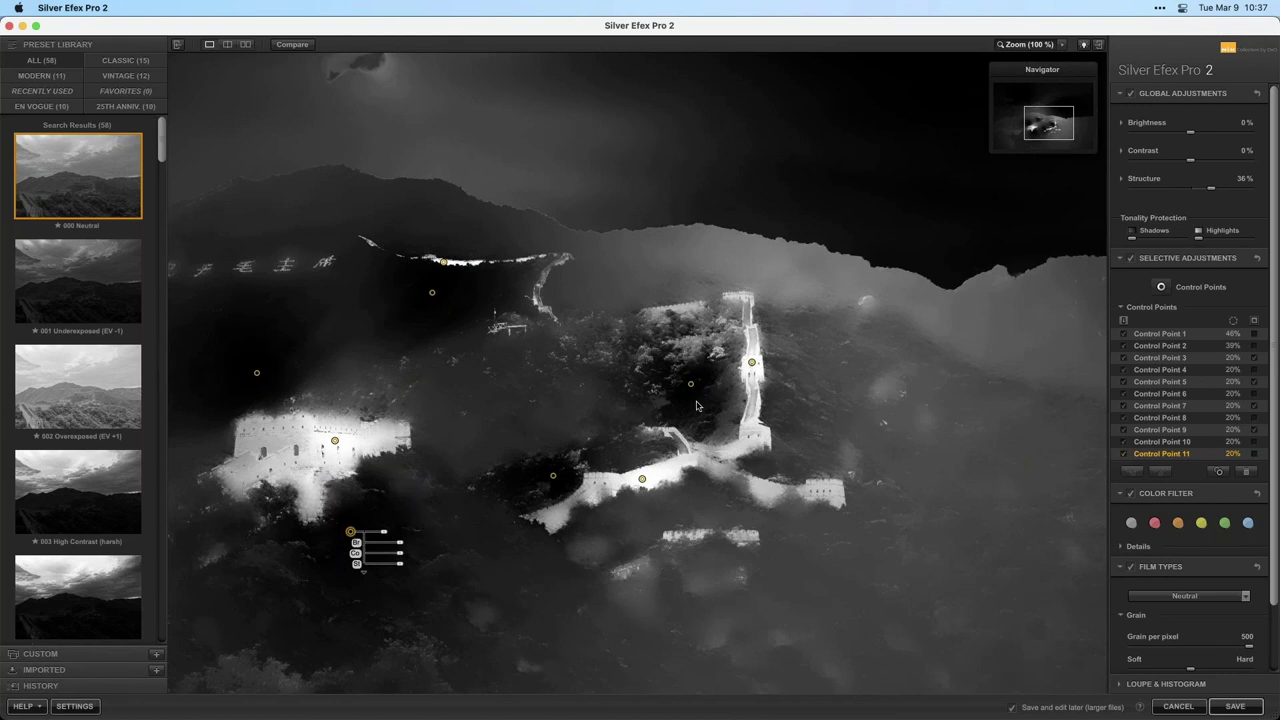
key(super+v)
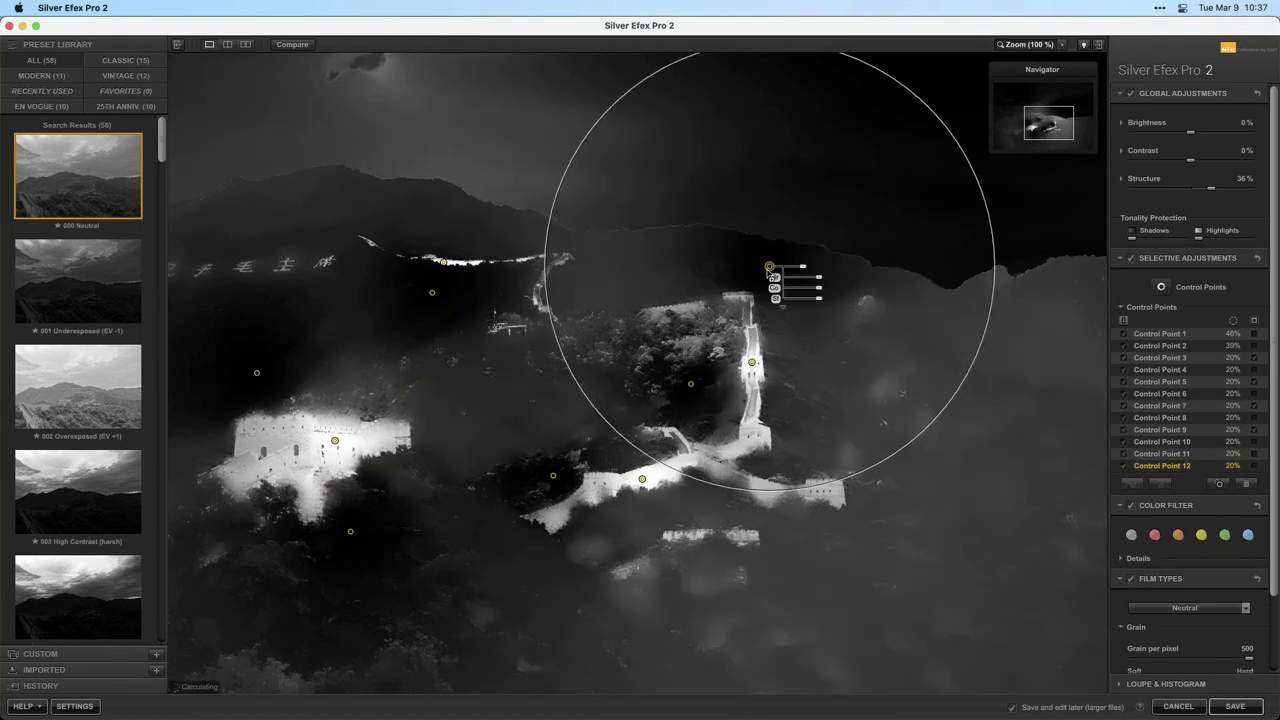
drag(798, 272, 798, 271)
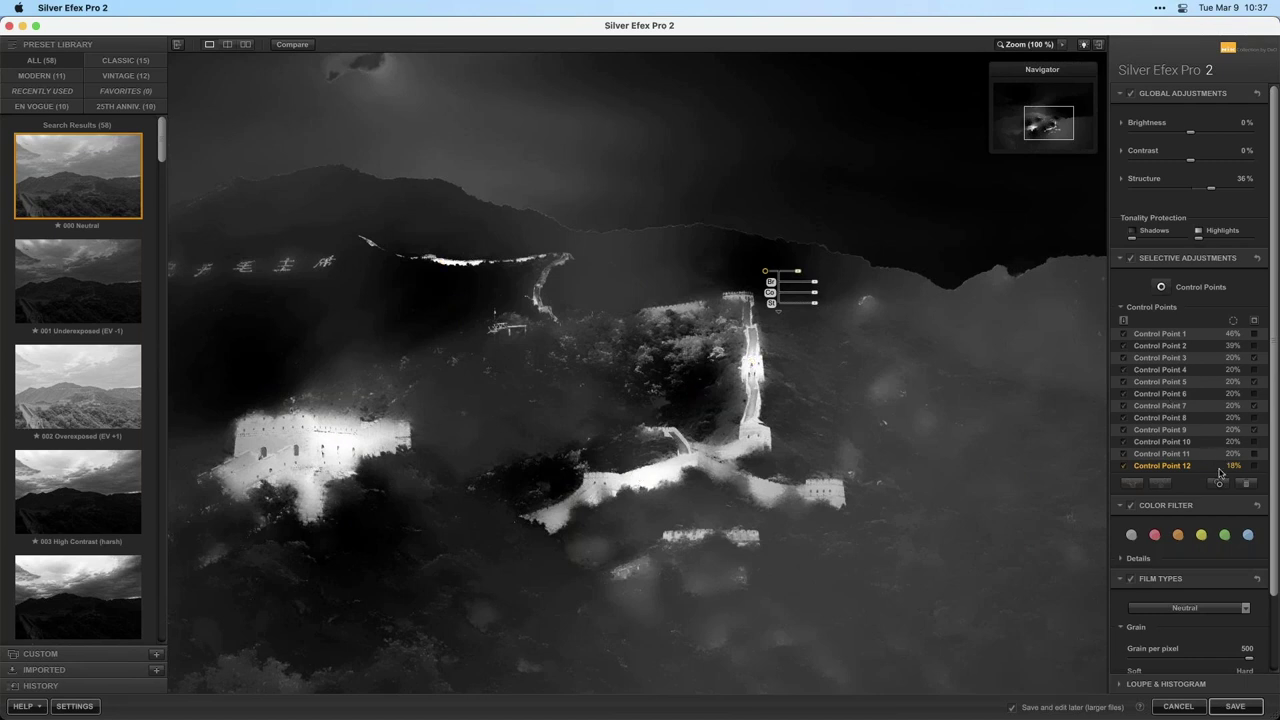
Preview the combined mask briefly, then raise Control Point 3's brightness
click(1255, 321)
click(1255, 321)
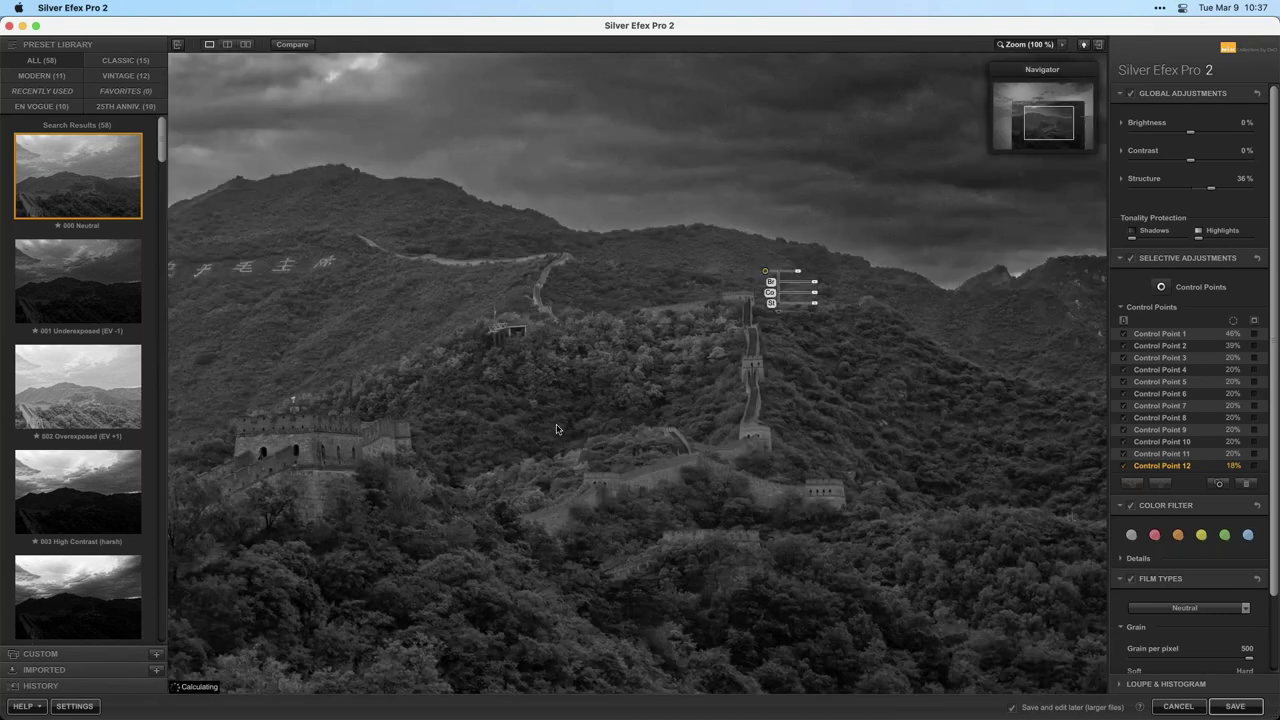
click(442, 263)
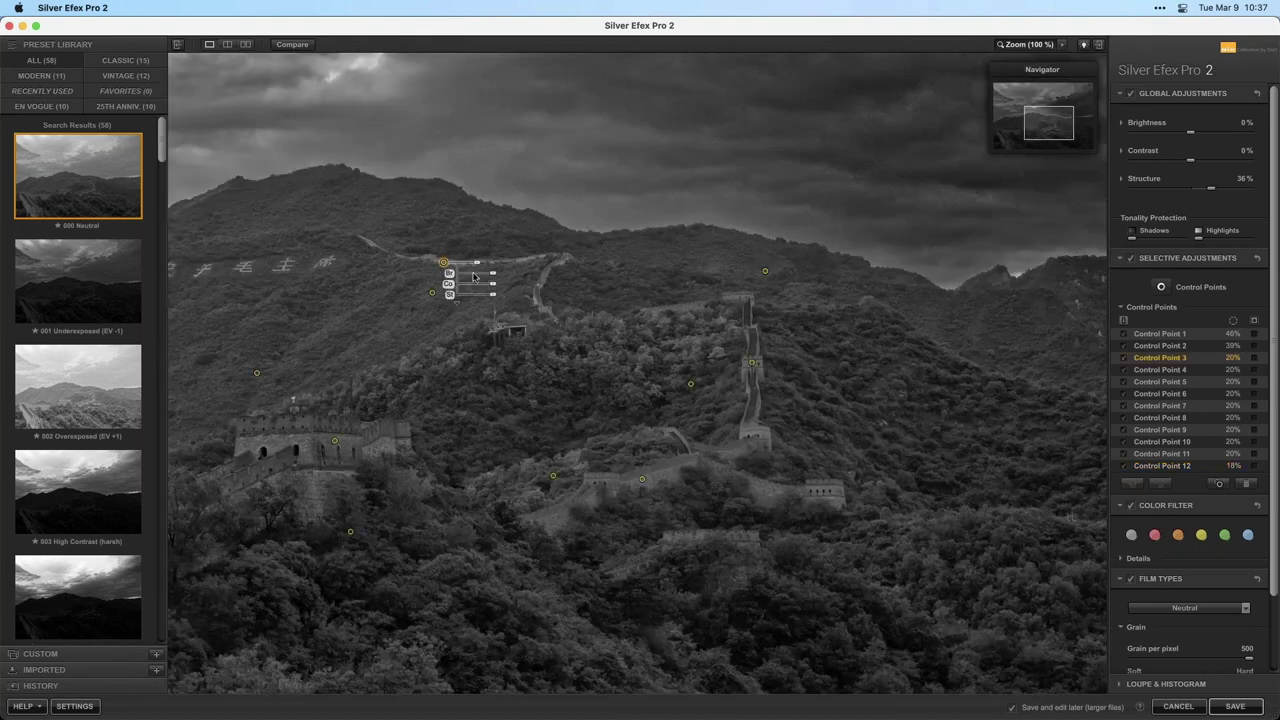
drag(492, 274, 504, 278)
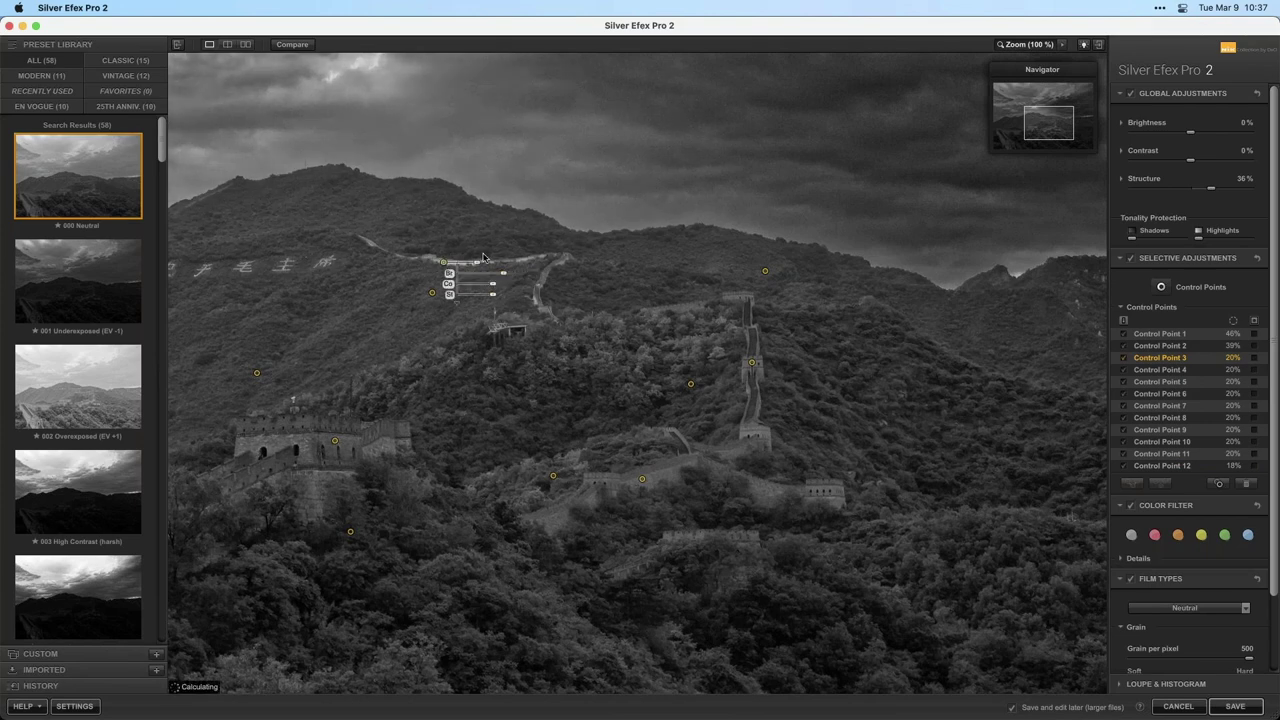
Select Control Points 3, 5, 7 and 9 together
click(751, 361)
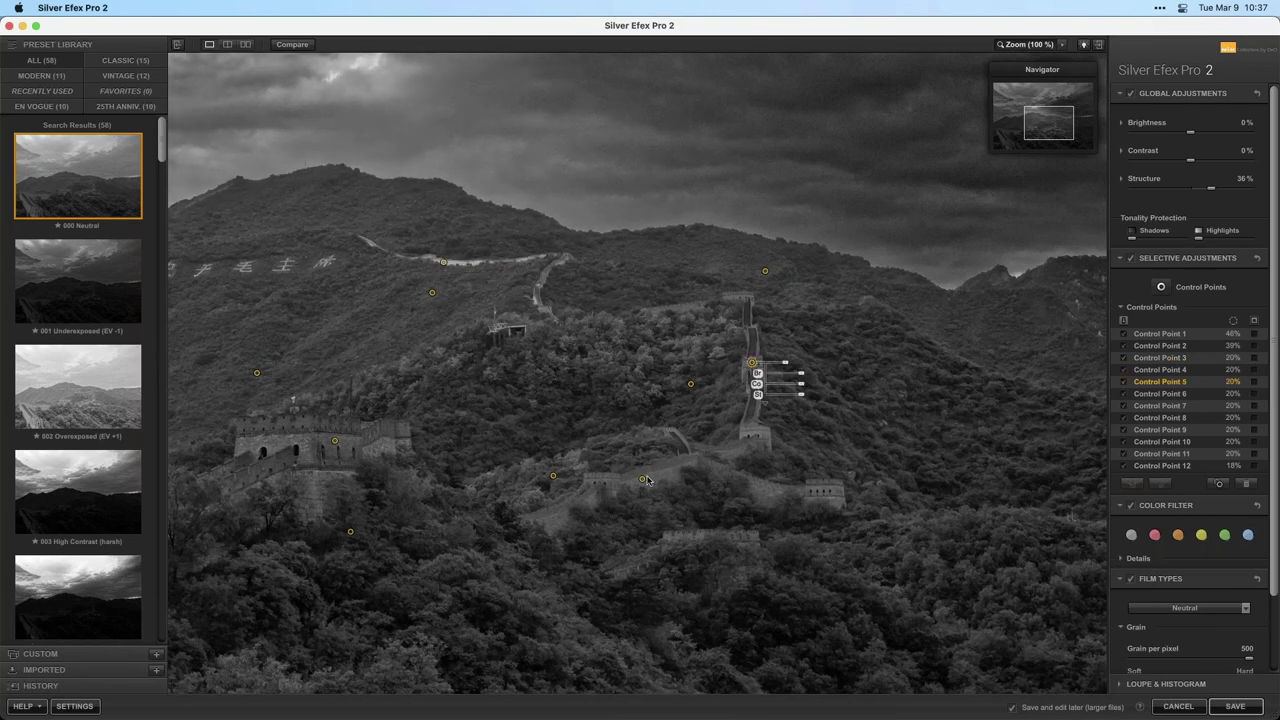
click(444, 263)
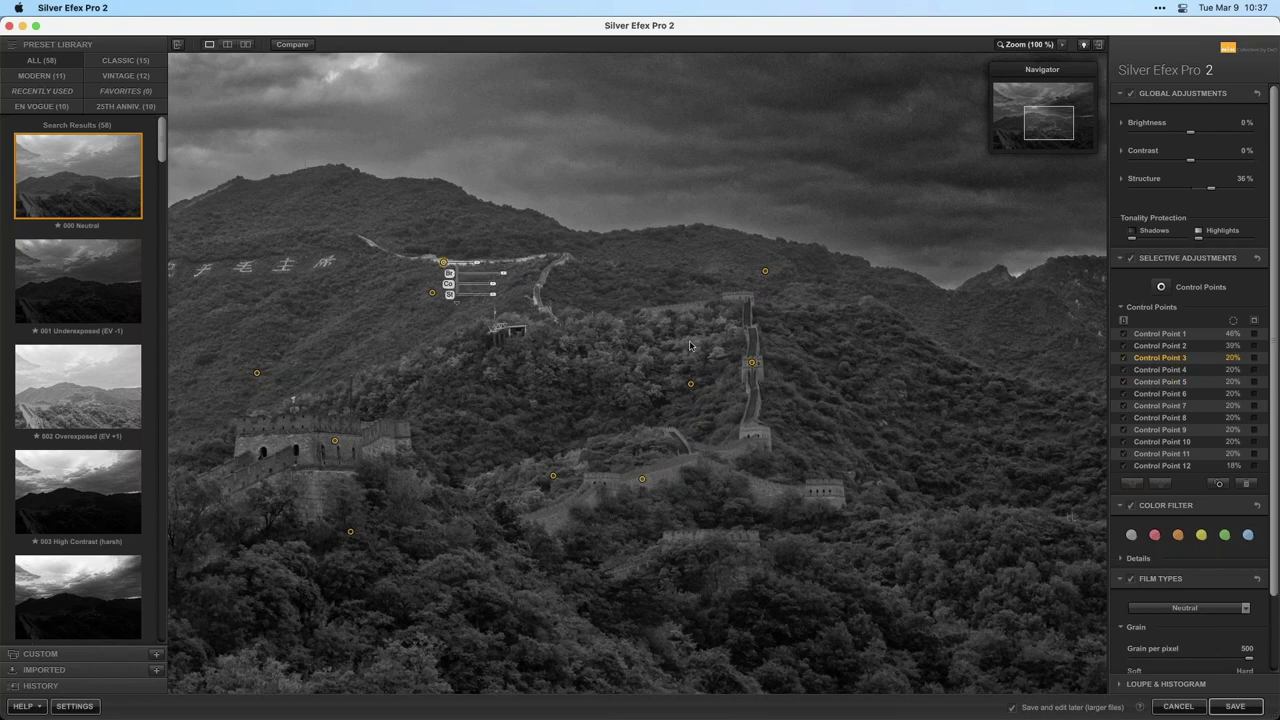
shift+click(751, 362)
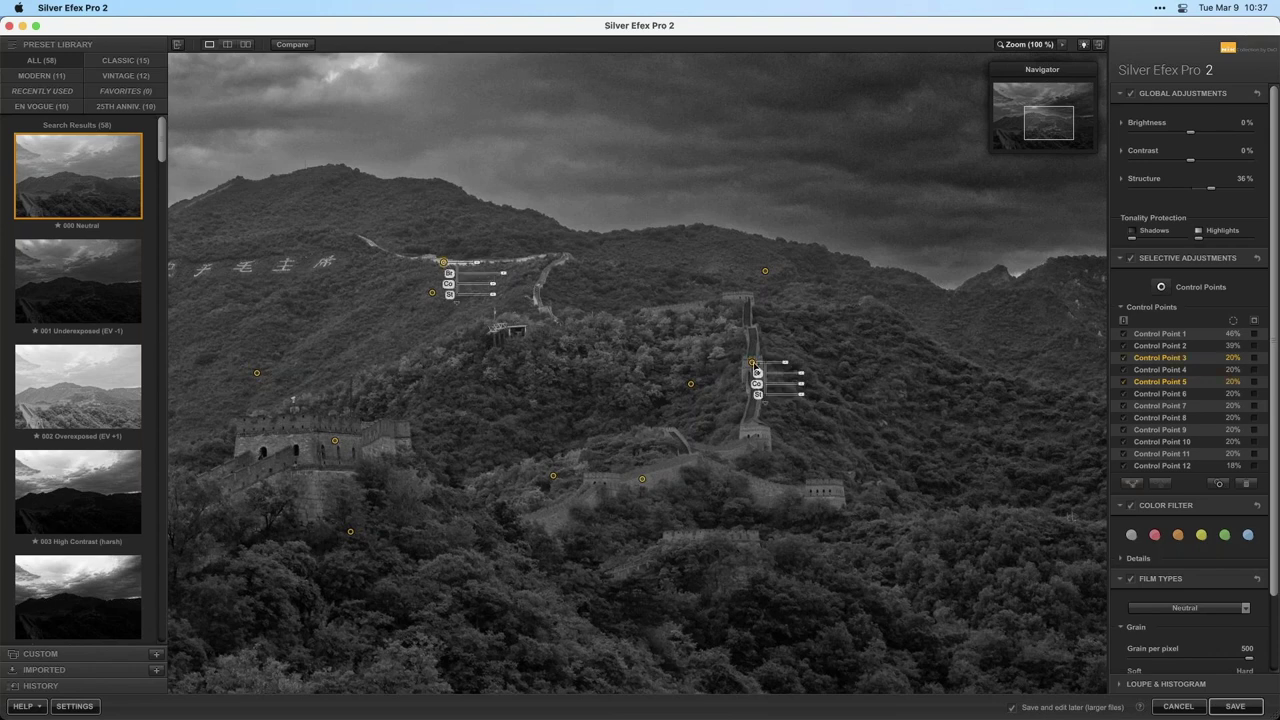
shift+click(642, 480)
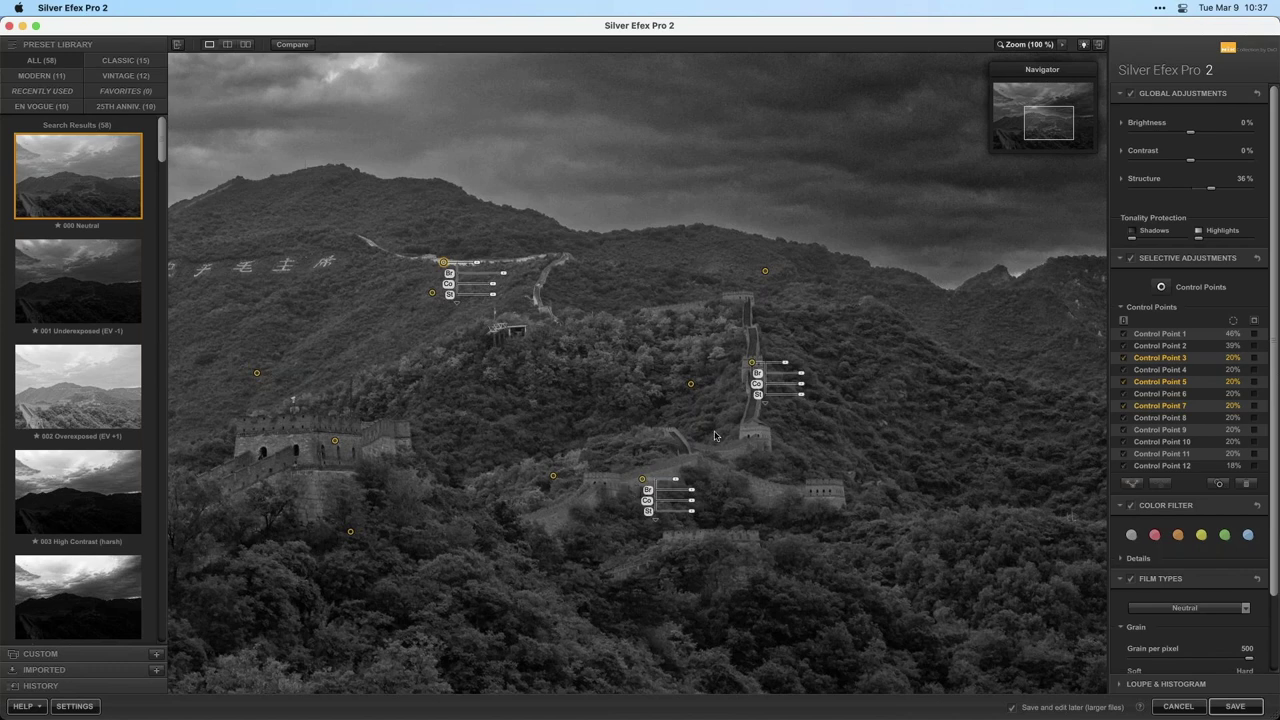
shift+click(335, 442)
Group points 3, 5, 7, 9 at 18% brightness, then select points 10, 11, 8, 6, 4
click(1136, 485)
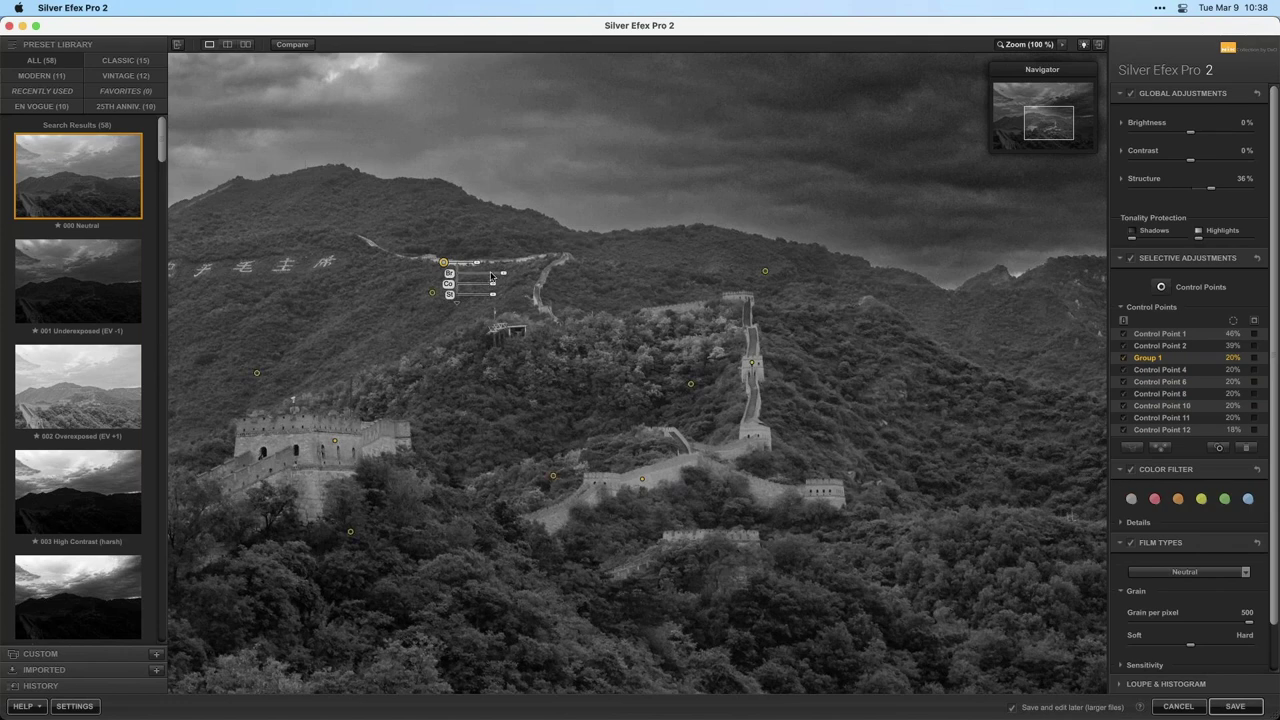
drag(504, 277, 508, 281)
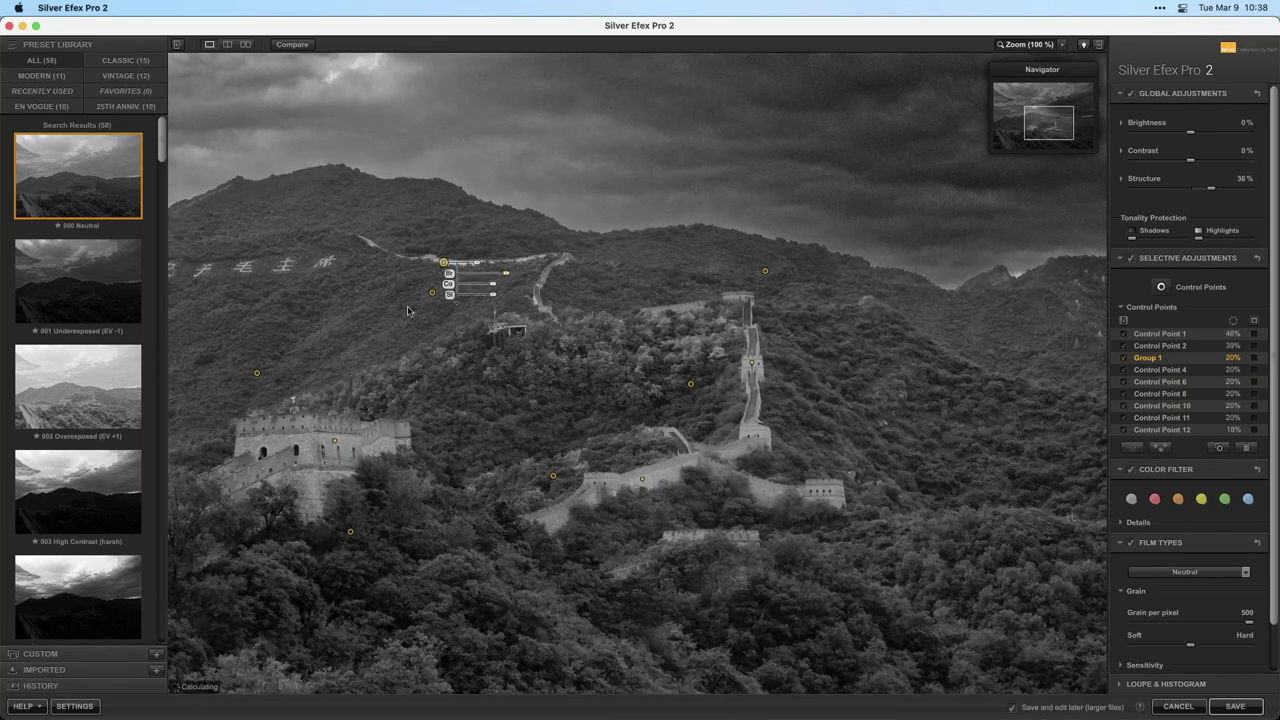
click(257, 375)
shift+click(350, 534)
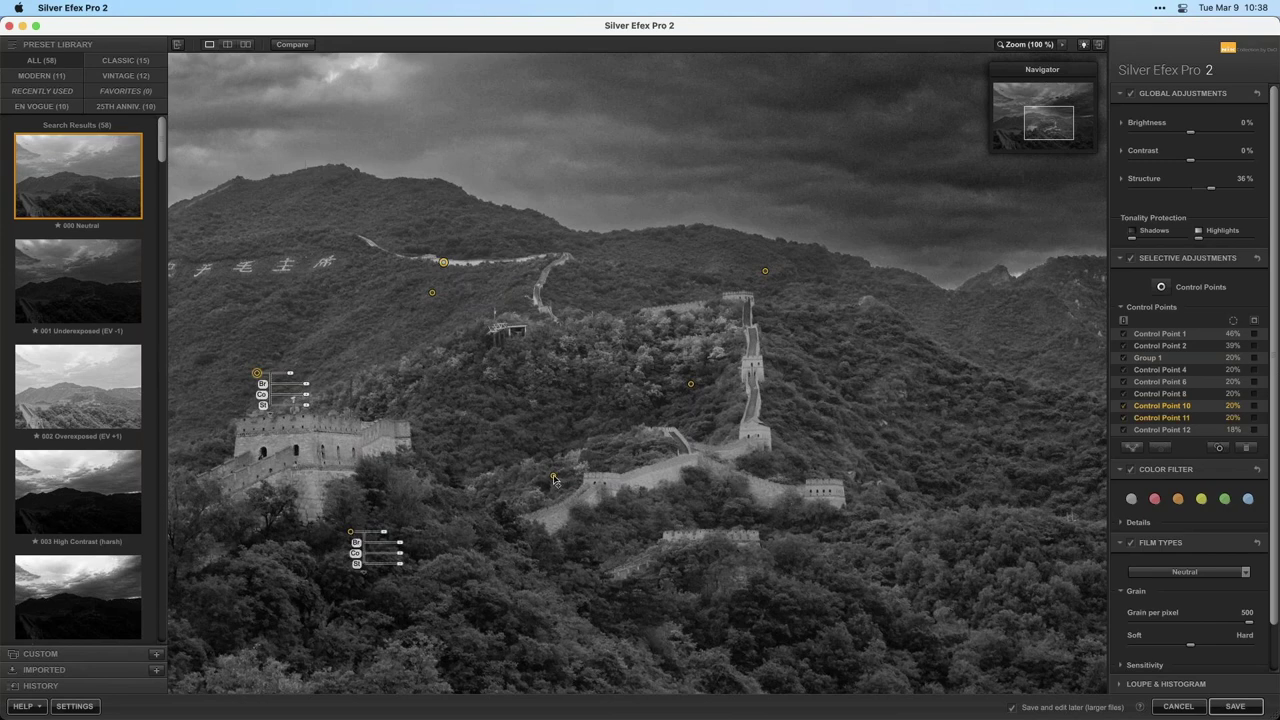
shift+click(553, 477)
shift+click(690, 385)
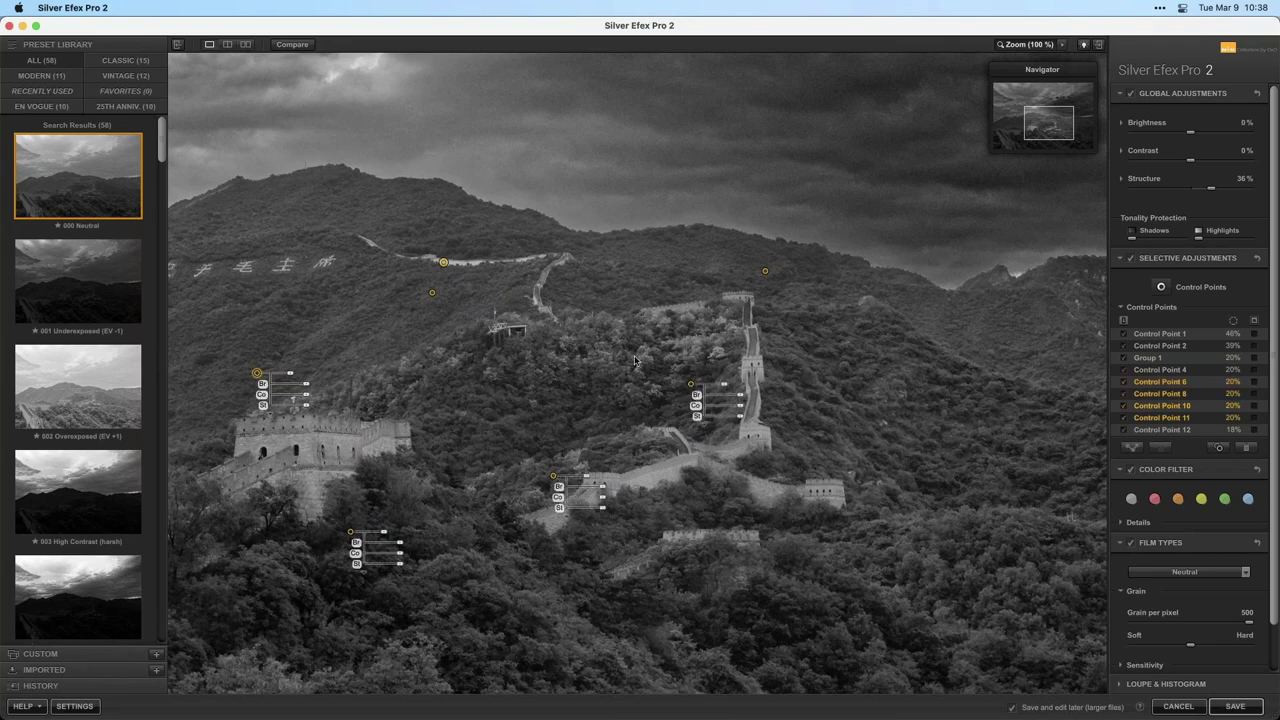
shift+click(432, 294)
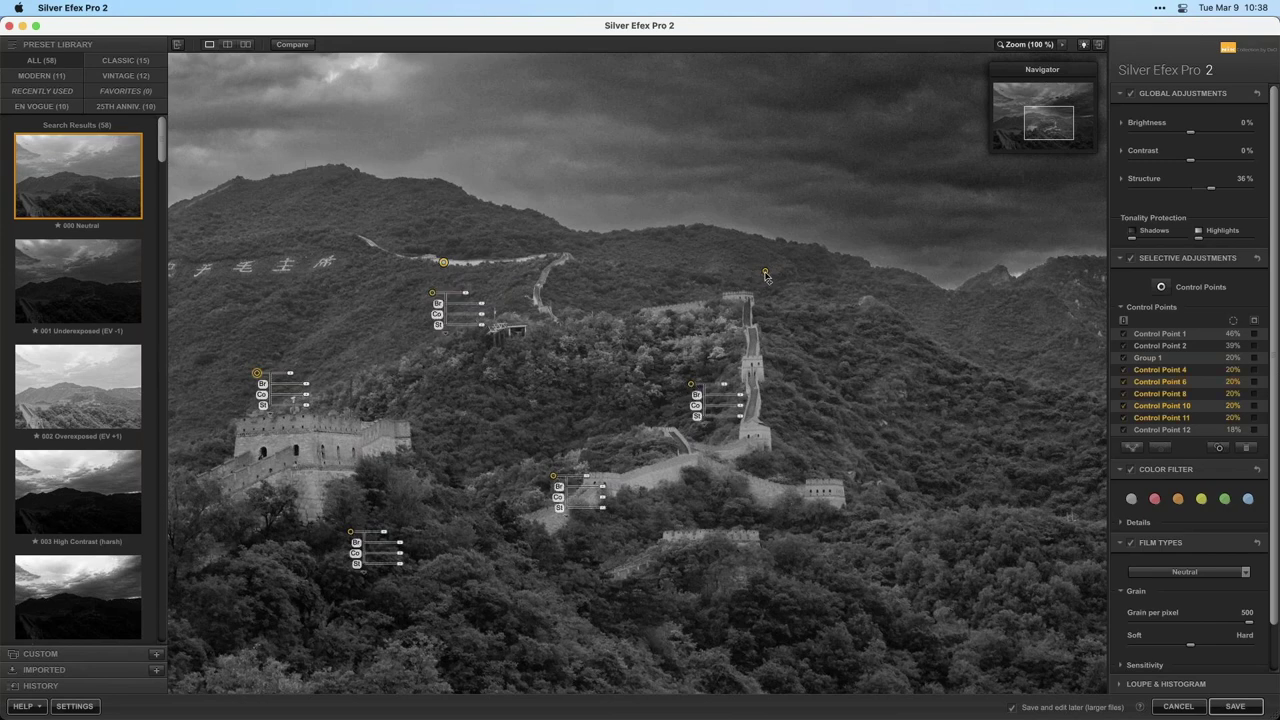
Make points 4, 6, 8, 10, 11, 12 Group 2 at −23% brightness; raise Group 1 to 51%
shift+click(765, 271)
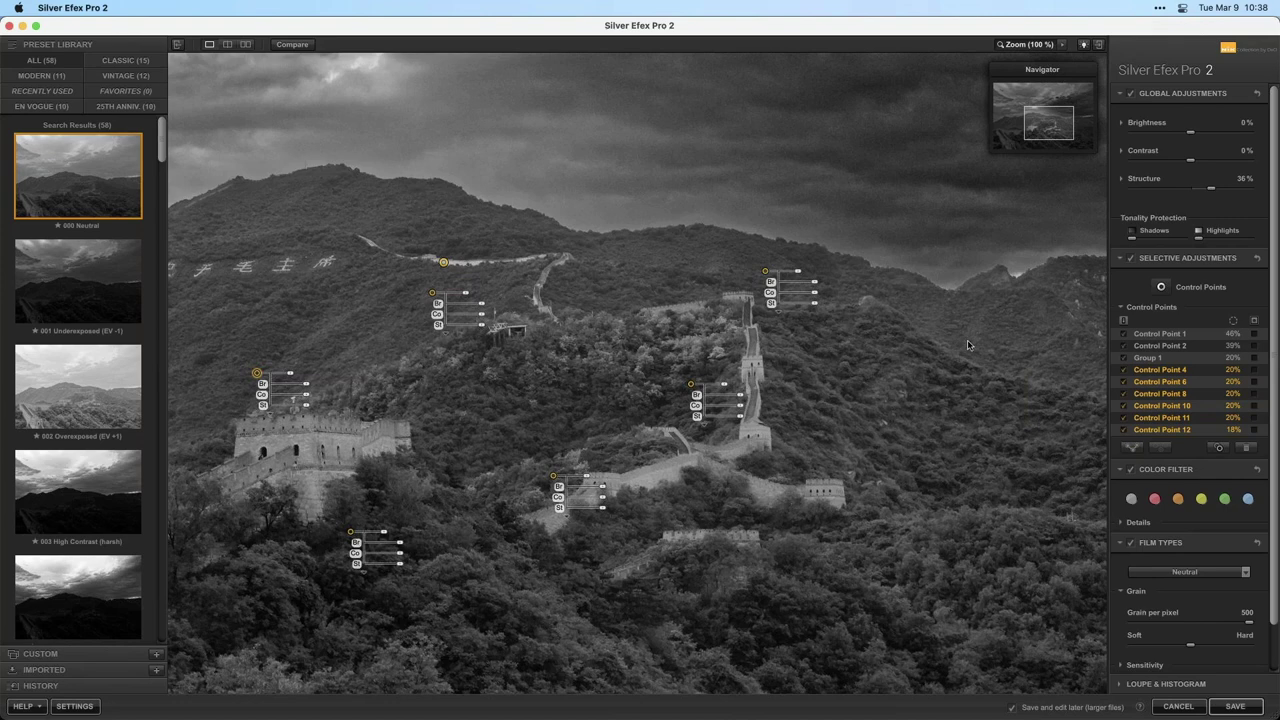
click(1134, 448)
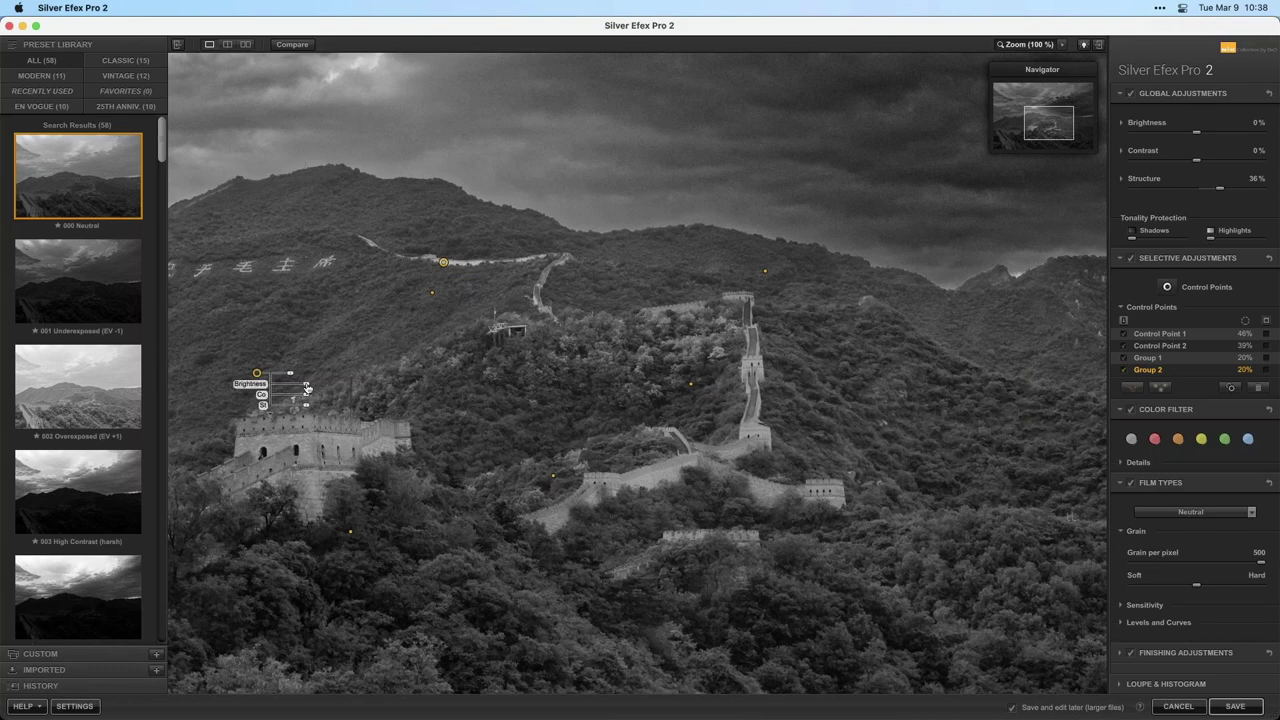
drag(306, 386, 300, 389)
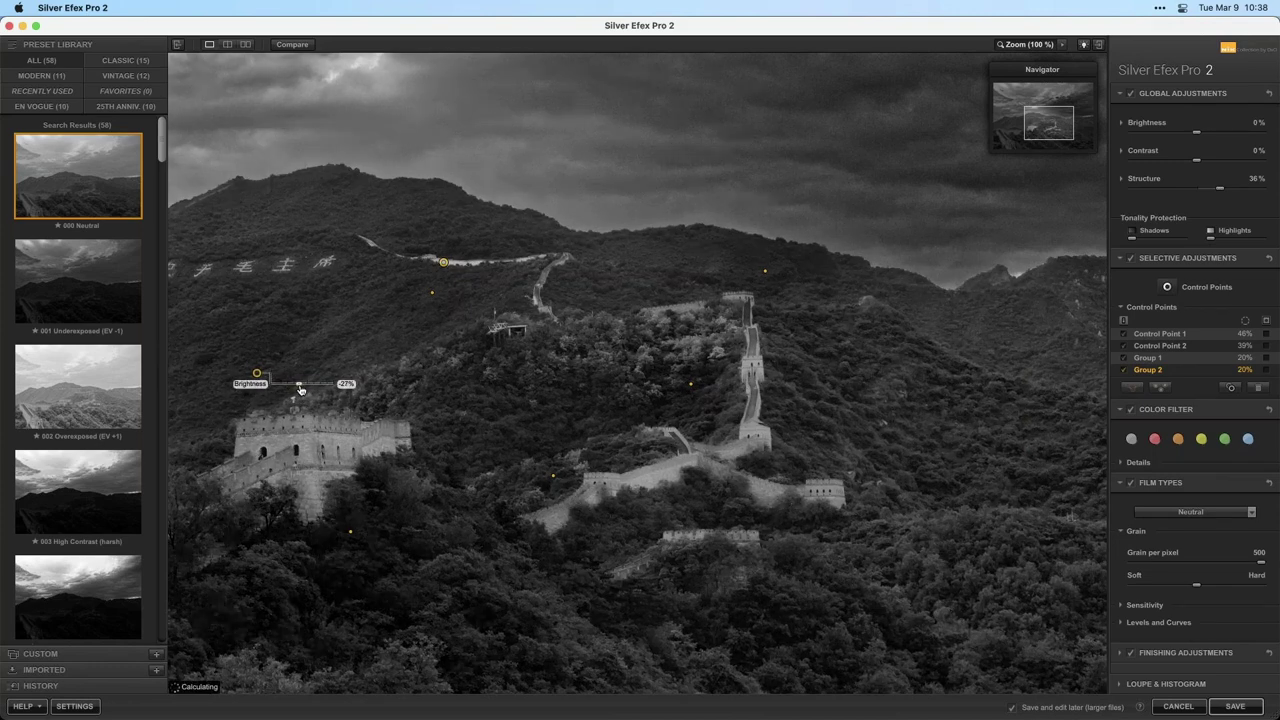
click(443, 262)
mouse_move(506, 276)
mouse_down()
mouse_move(507, 298)
mouse_move(495, 289)
mouse_up()
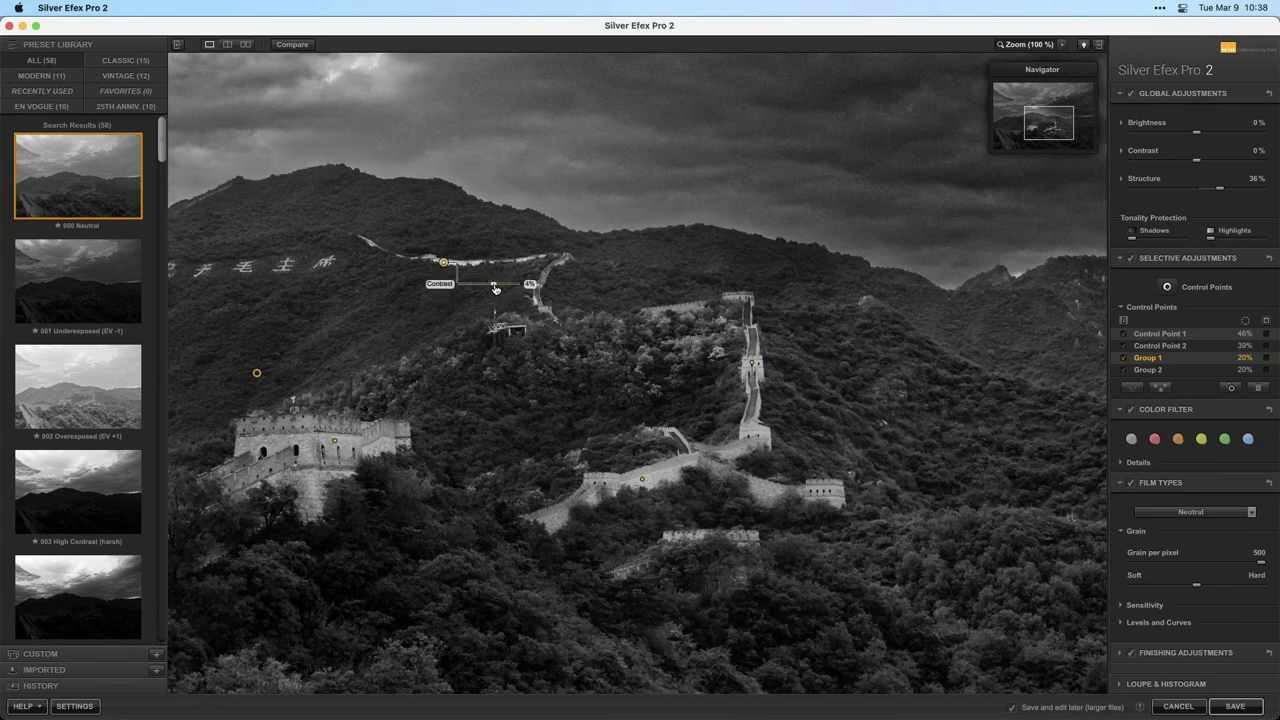
Fit the photo to the window and add a control point on the lower-left wall
click(1018, 45)
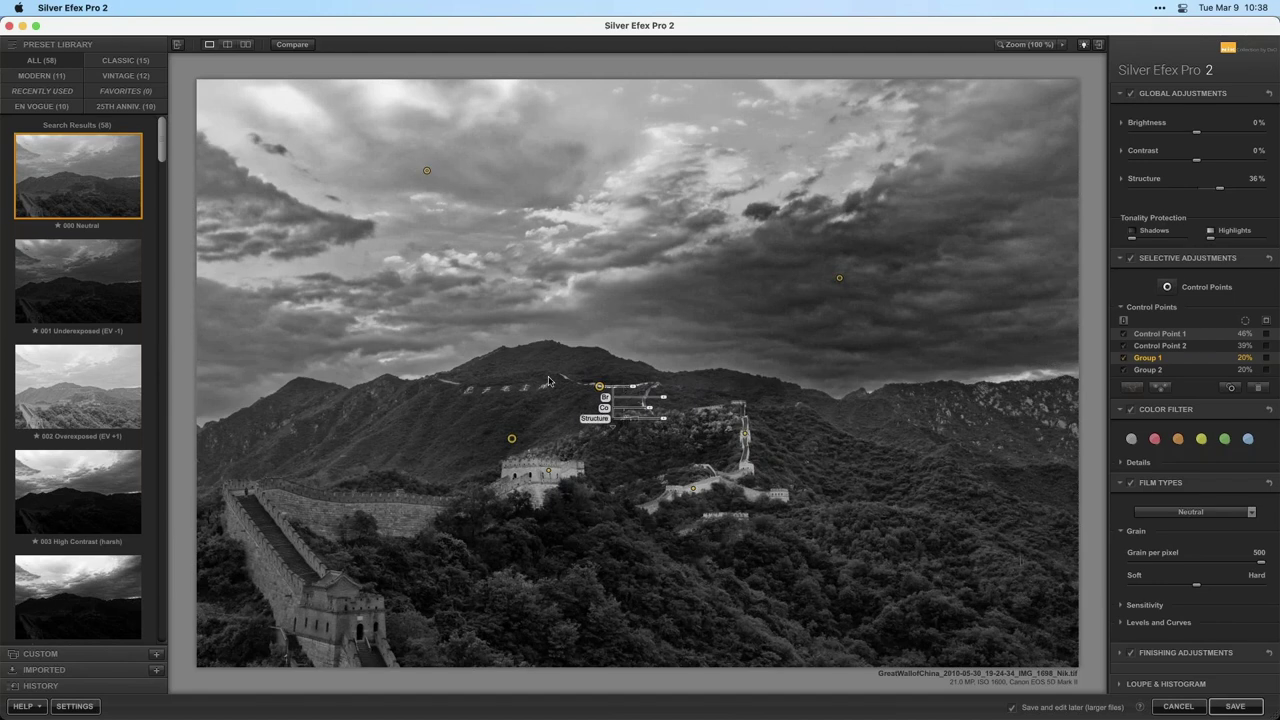
click(527, 425)
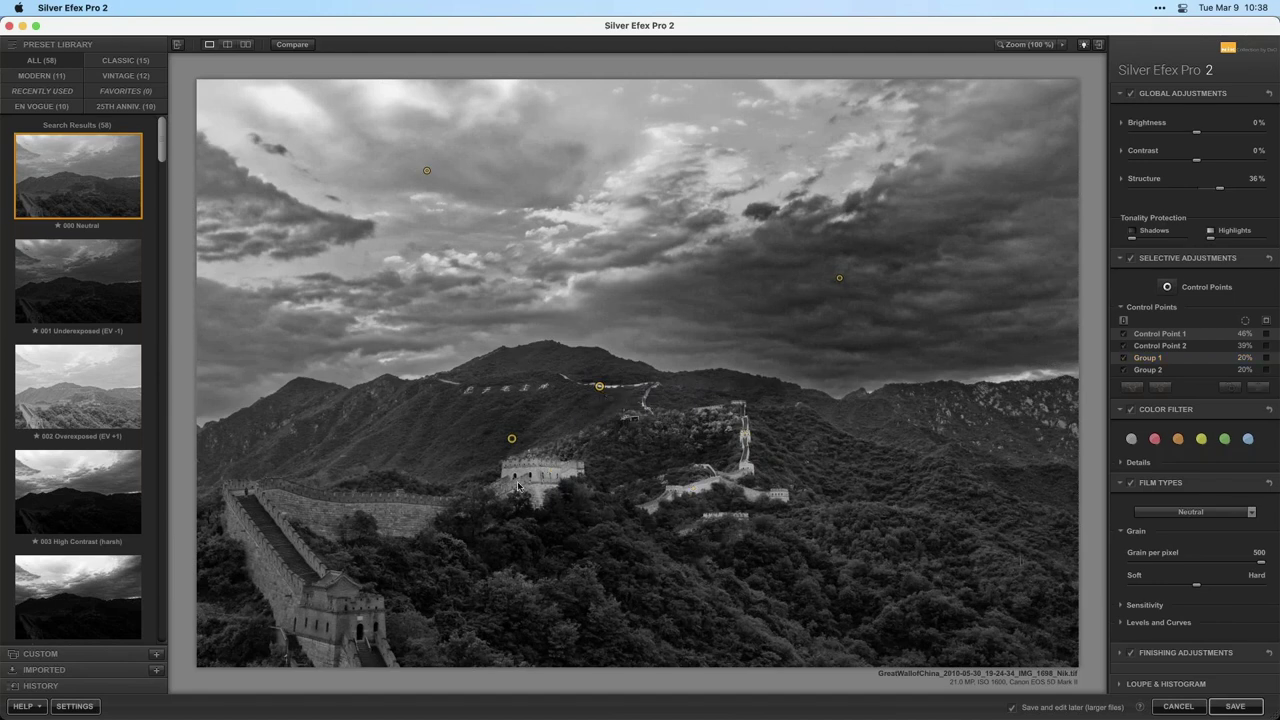
click(599, 387)
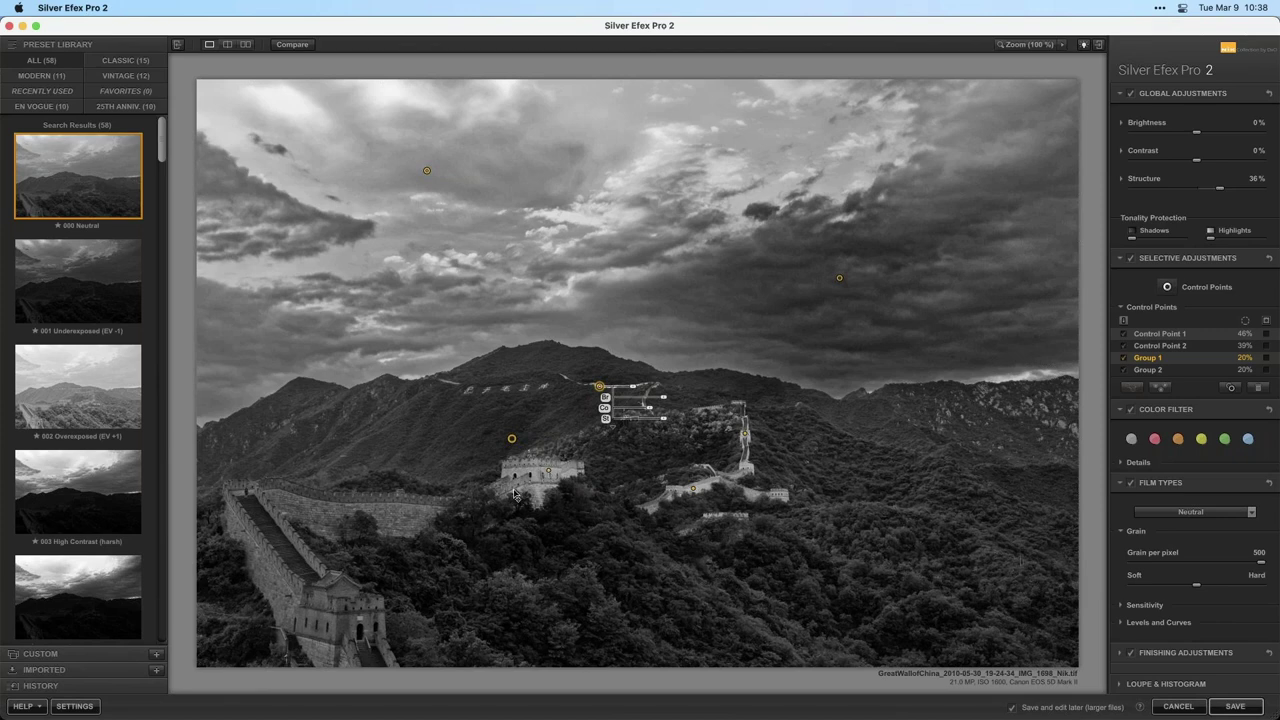
click(400, 512)
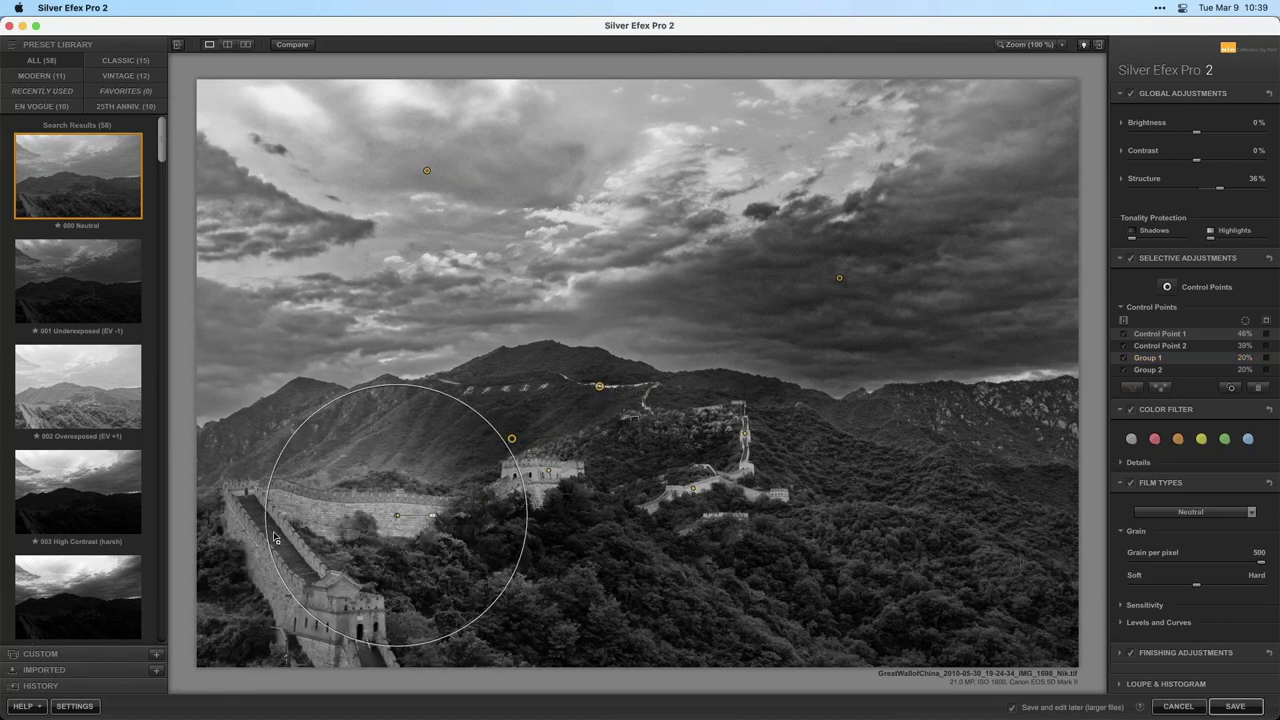
drag(398, 515, 324, 614)
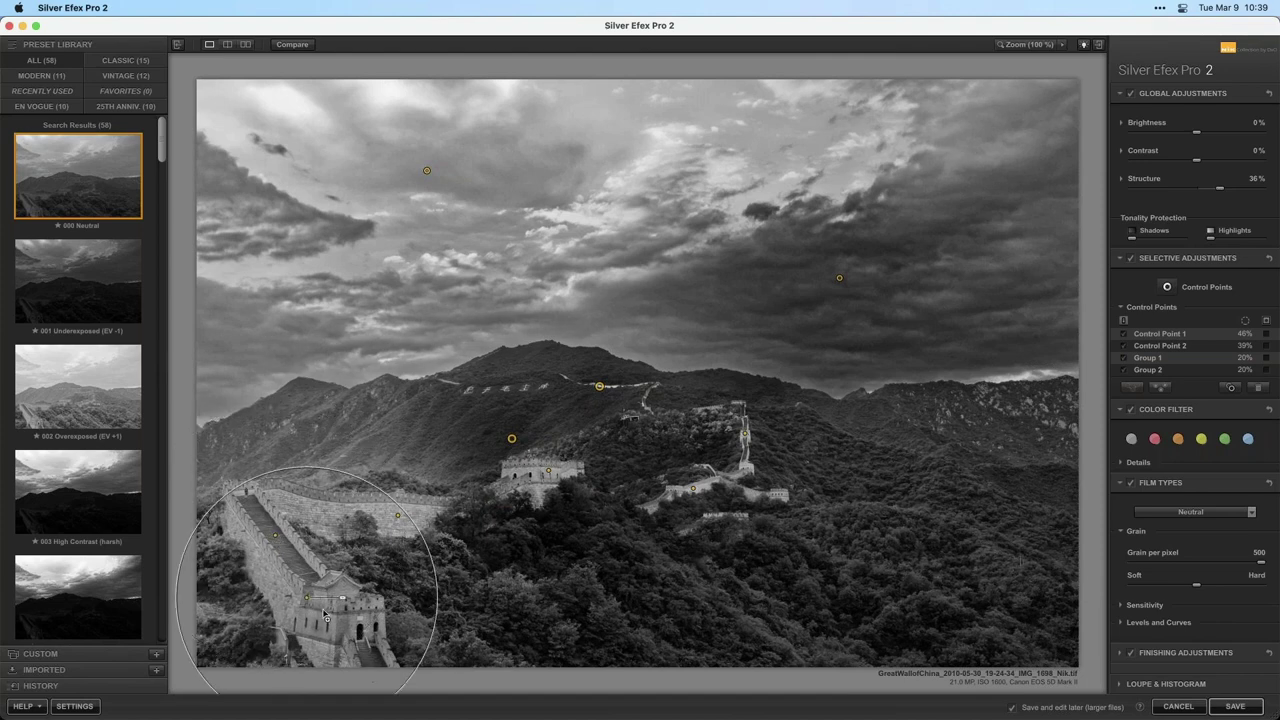
Add a hillside control point near the central tower, nudge it left, and raise Group 1 to 58%
click(512, 439)
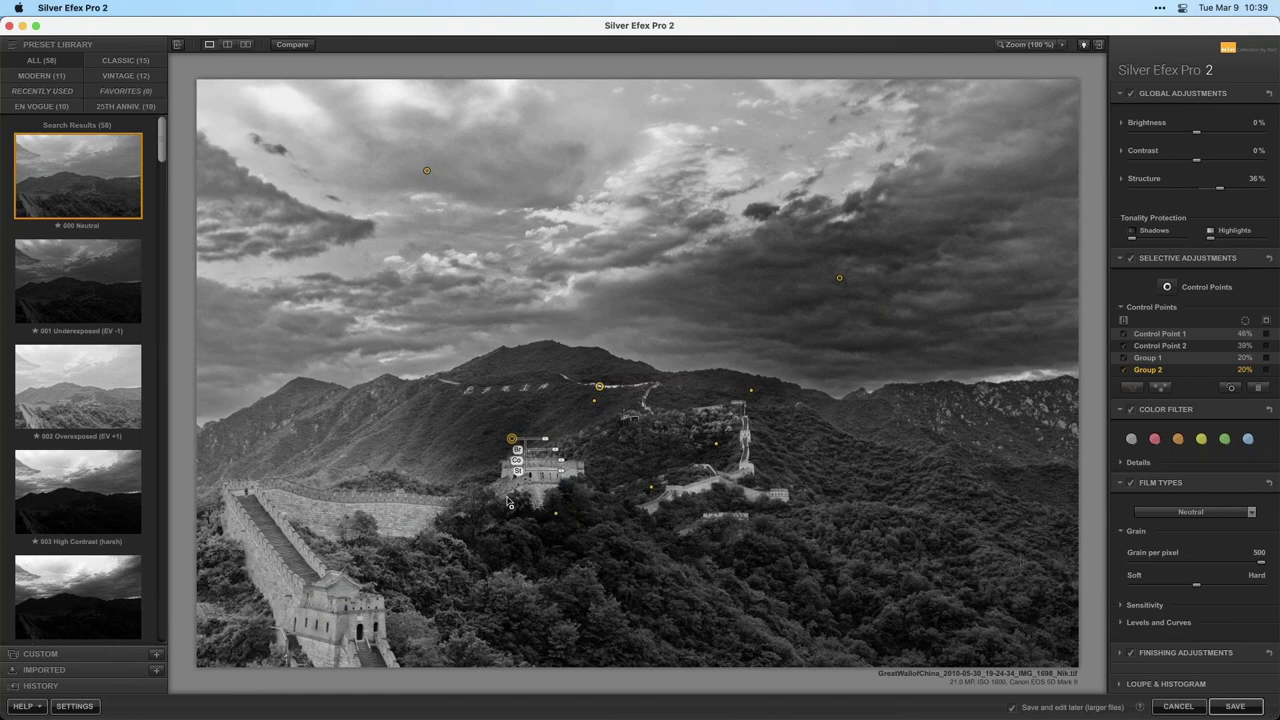
click(410, 457)
drag(410, 457, 421, 605)
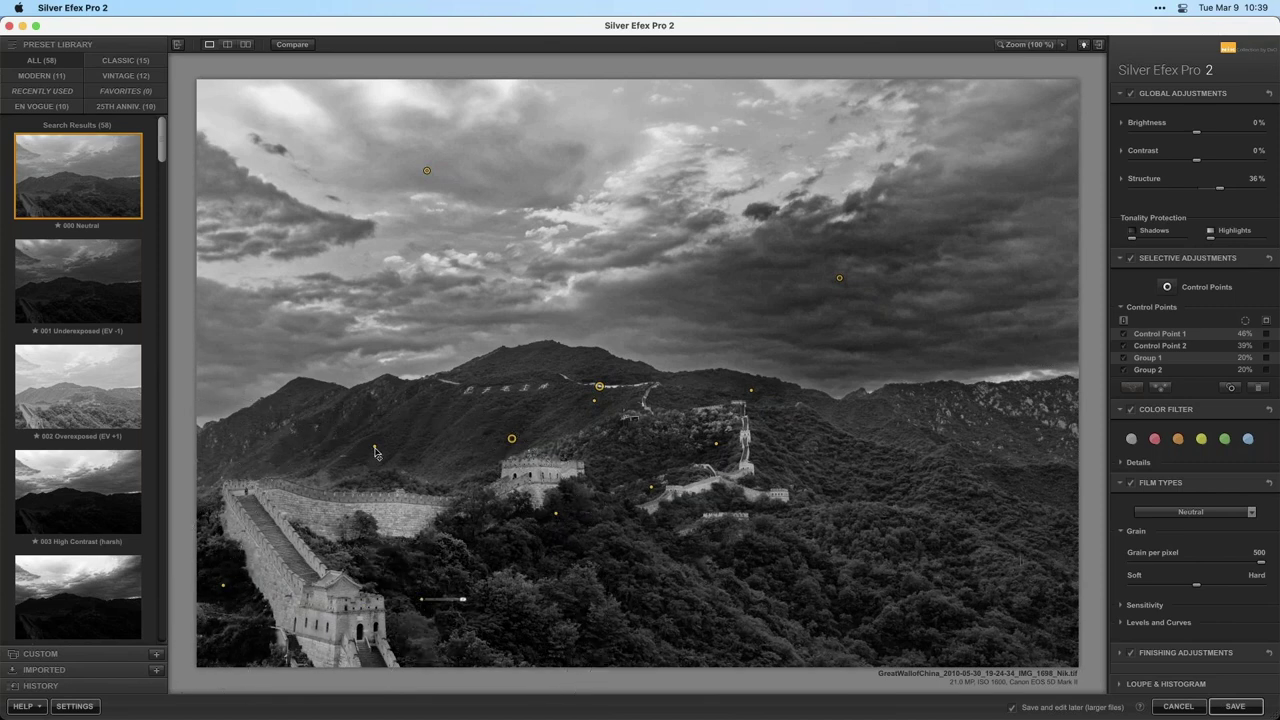
click(371, 451)
drag(370, 452, 284, 453)
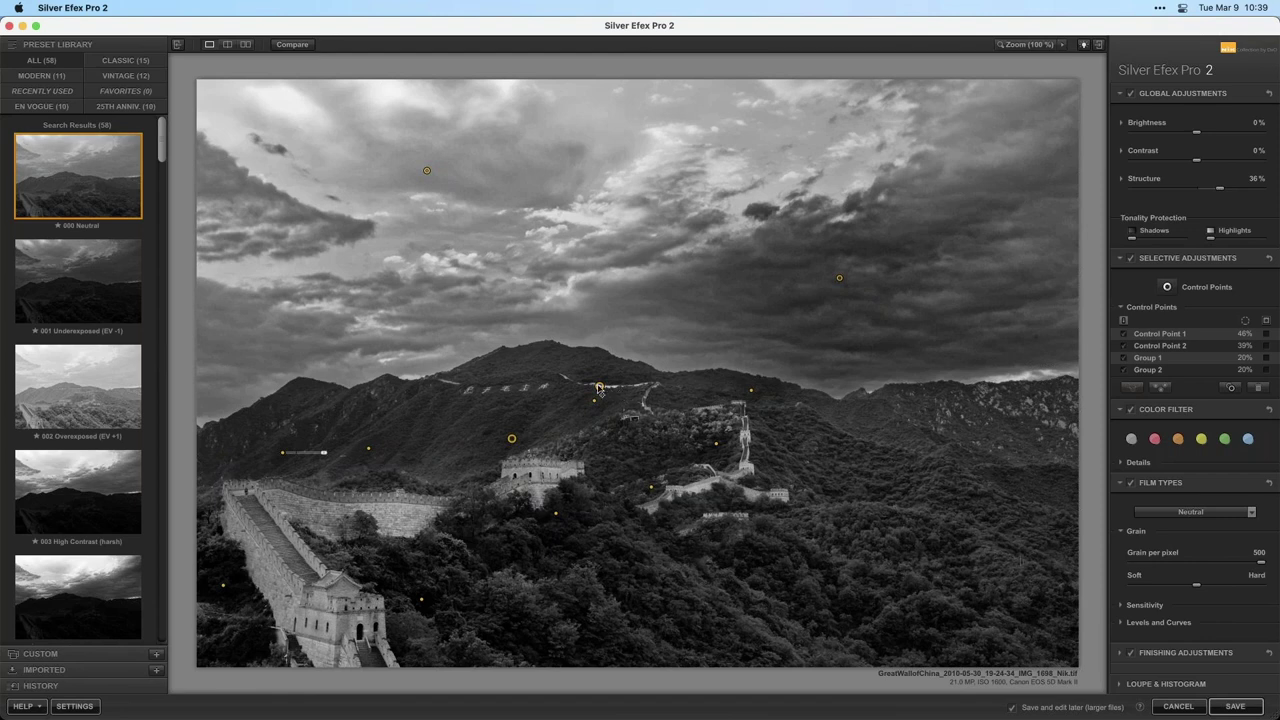
click(599, 386)
mouse_move(663, 401)
mouse_down()
mouse_move(648, 402)
mouse_move(667, 401)
mouse_up()
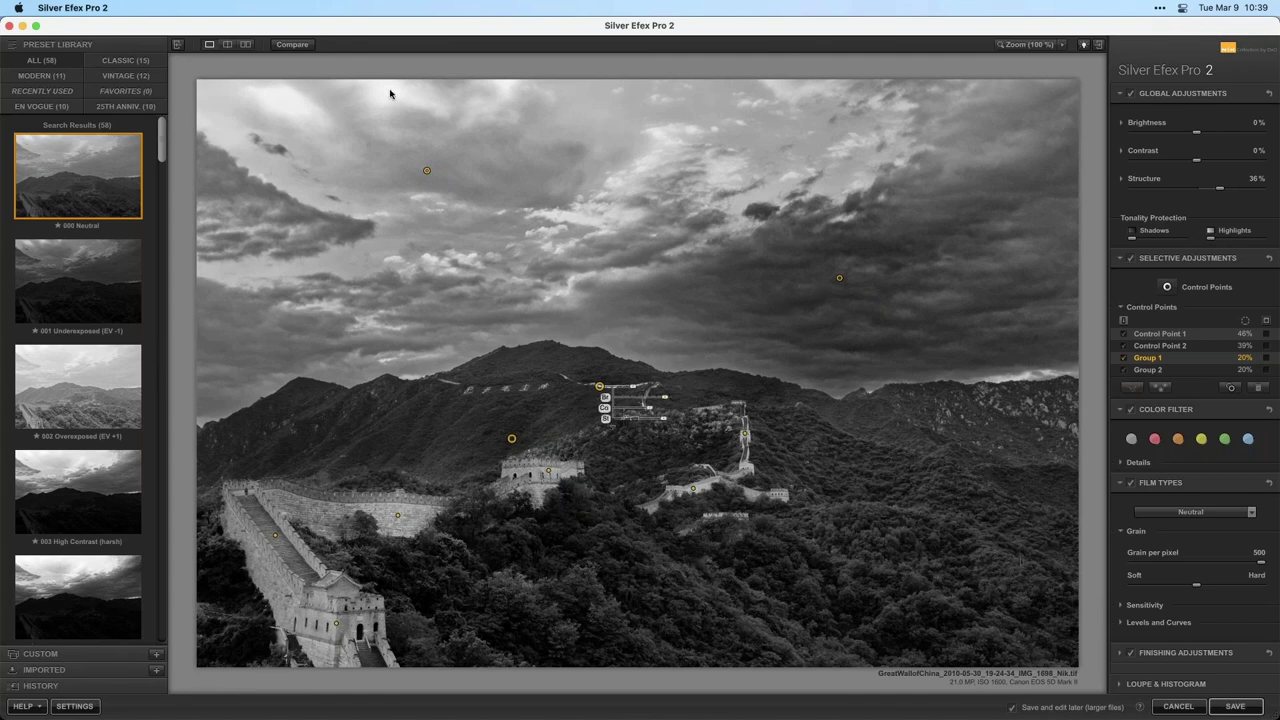
click(302, 44)
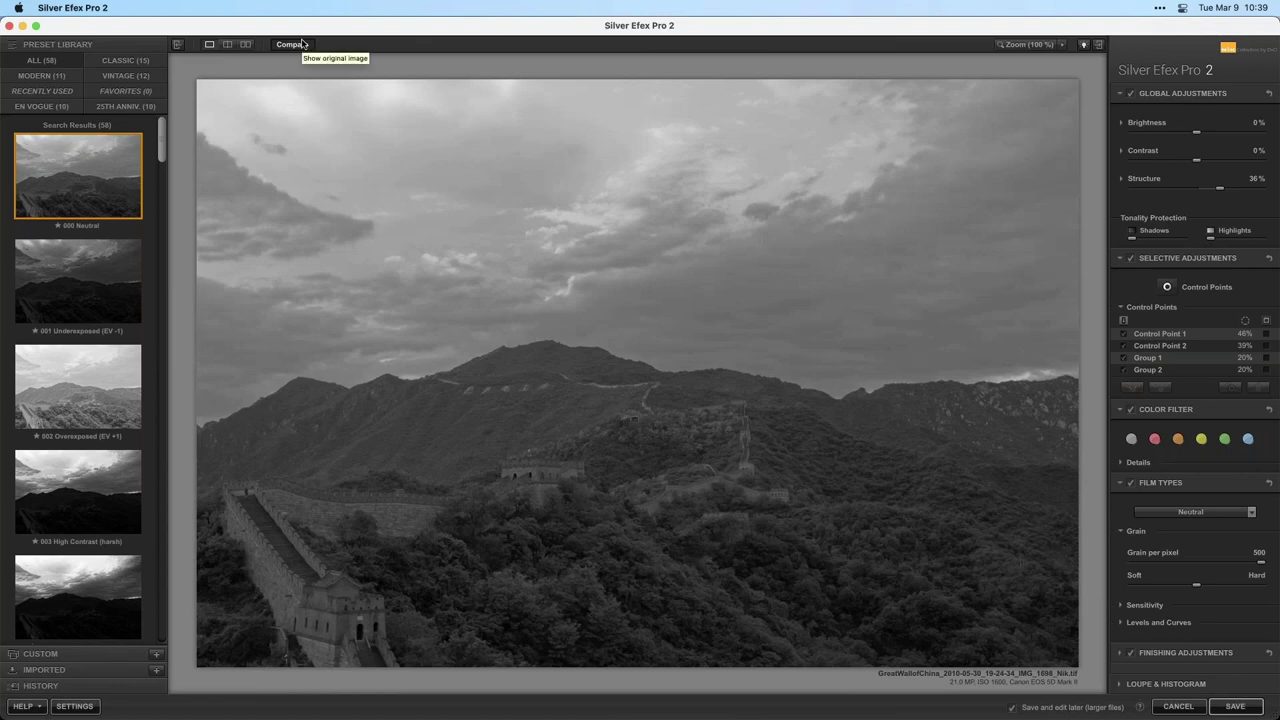
click(302, 44)
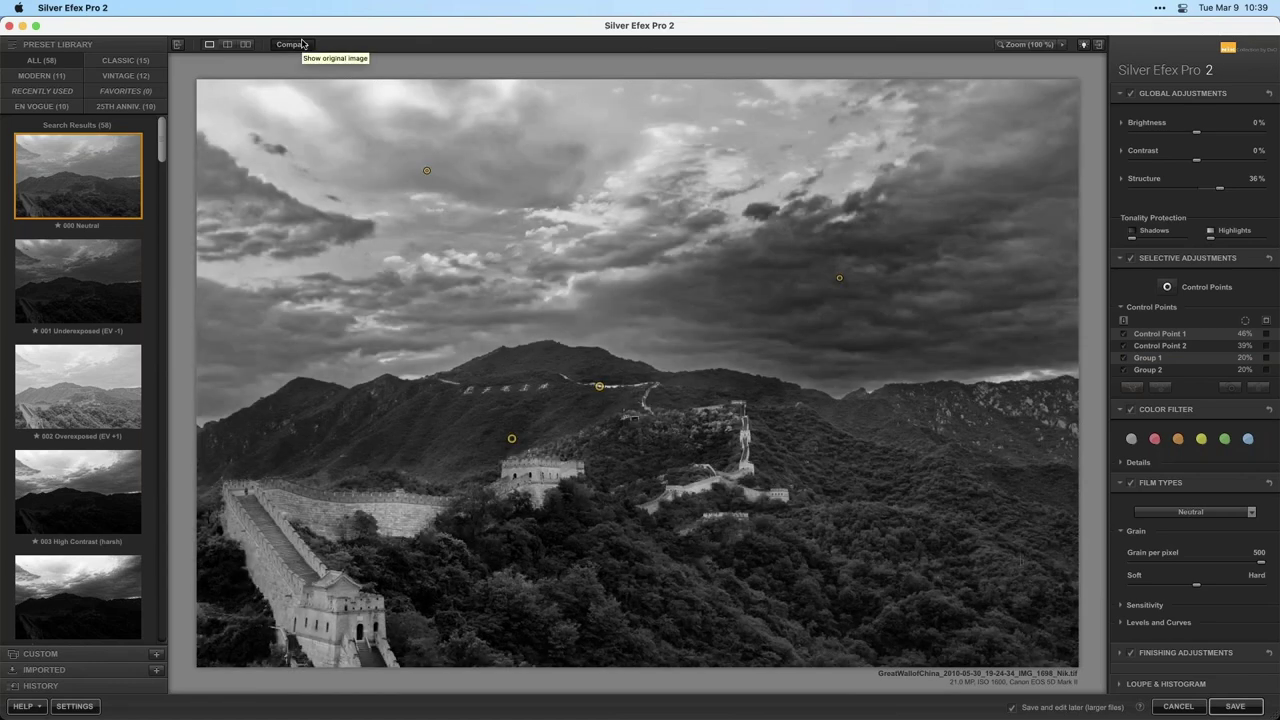
click(302, 44)
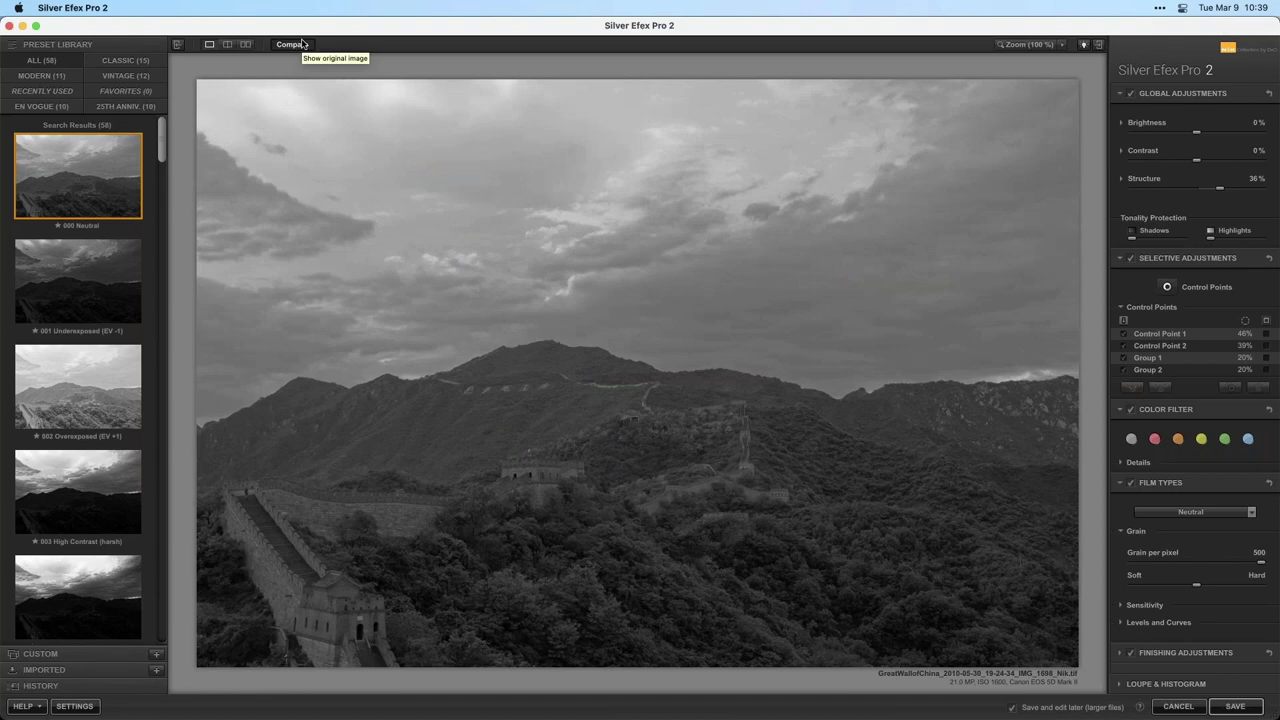
click(302, 44)
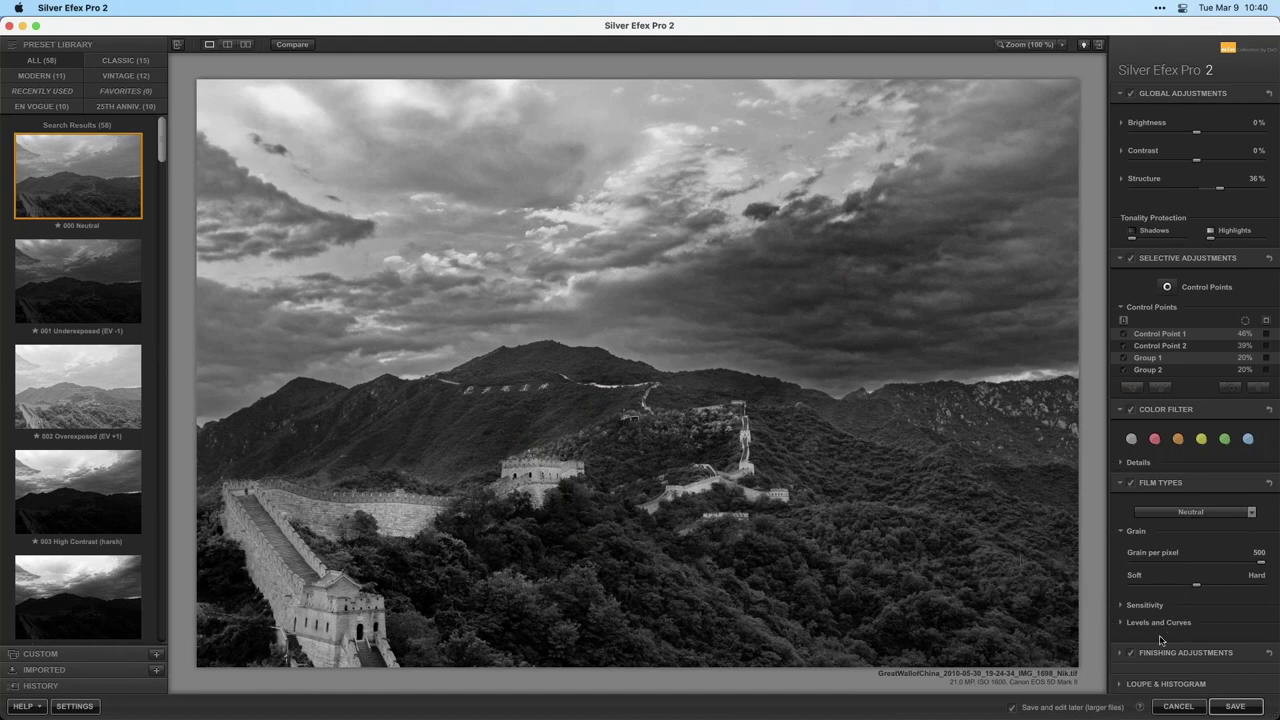
Apply Ambrotype 22 toning in Finishing Adjustments and bring up the Image Borders type list
click(1121, 653)
scroll(1170, 590, down, 3)
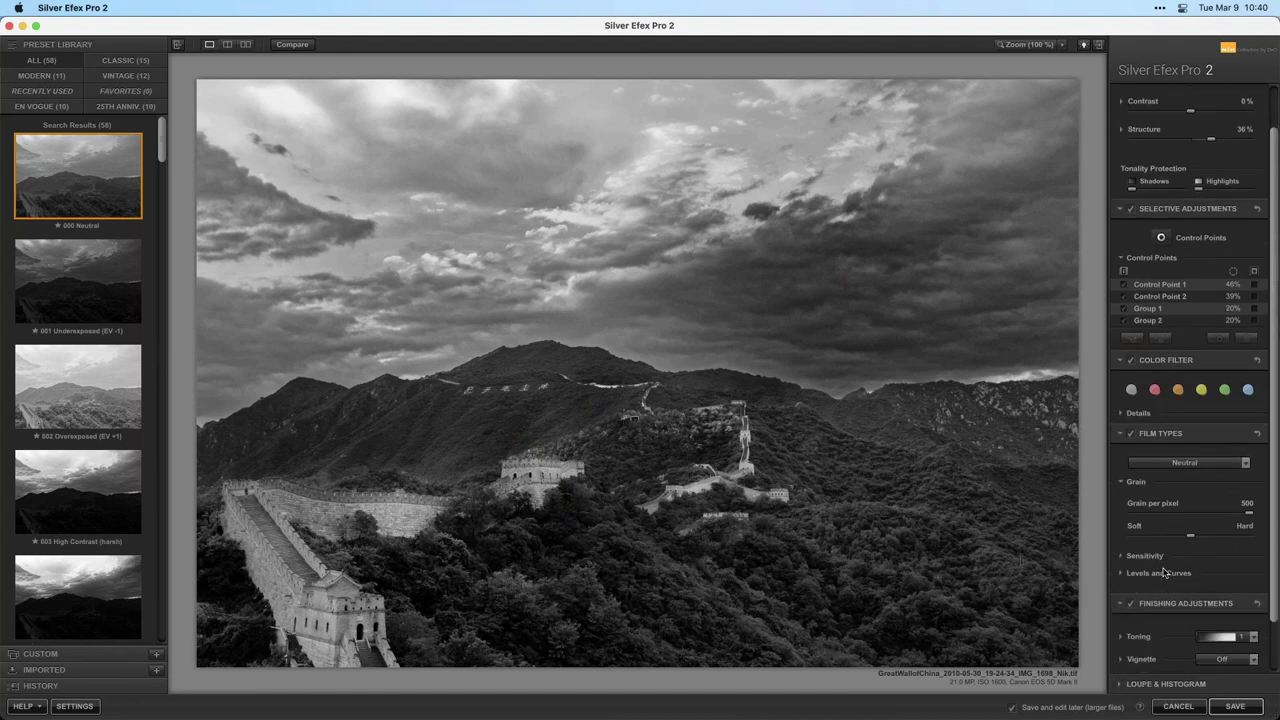
click(1250, 579)
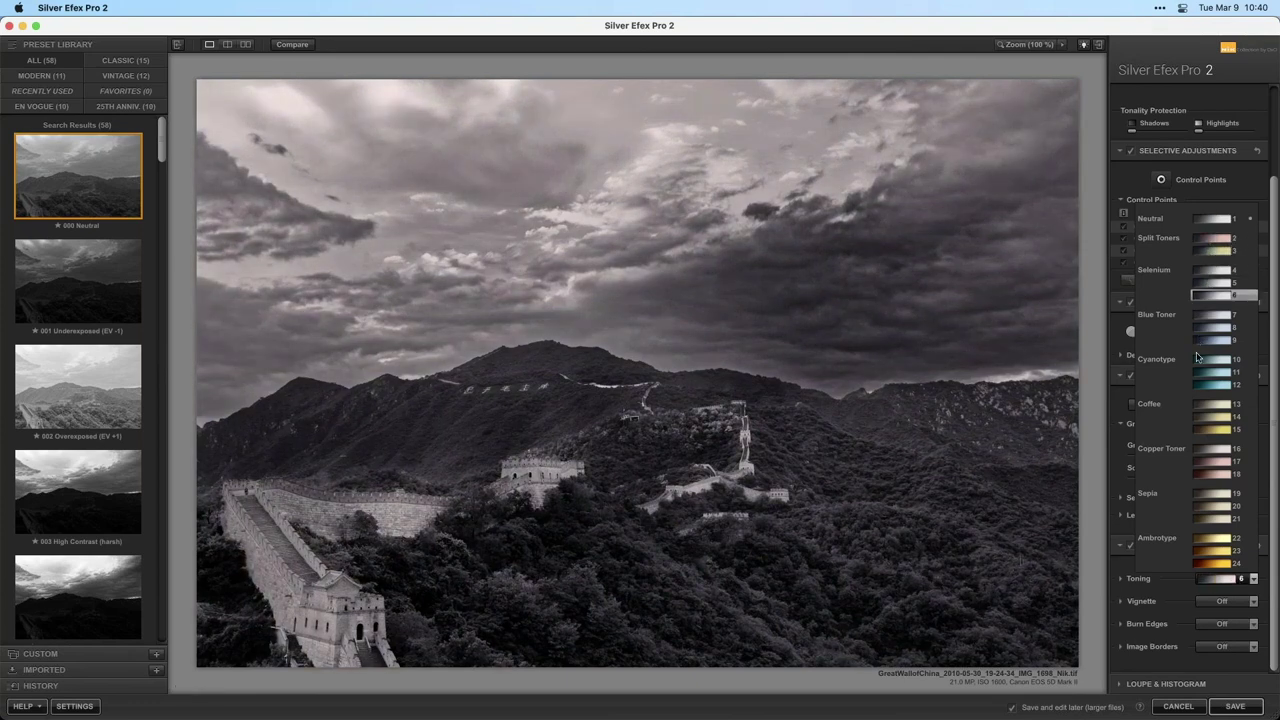
click(1215, 541)
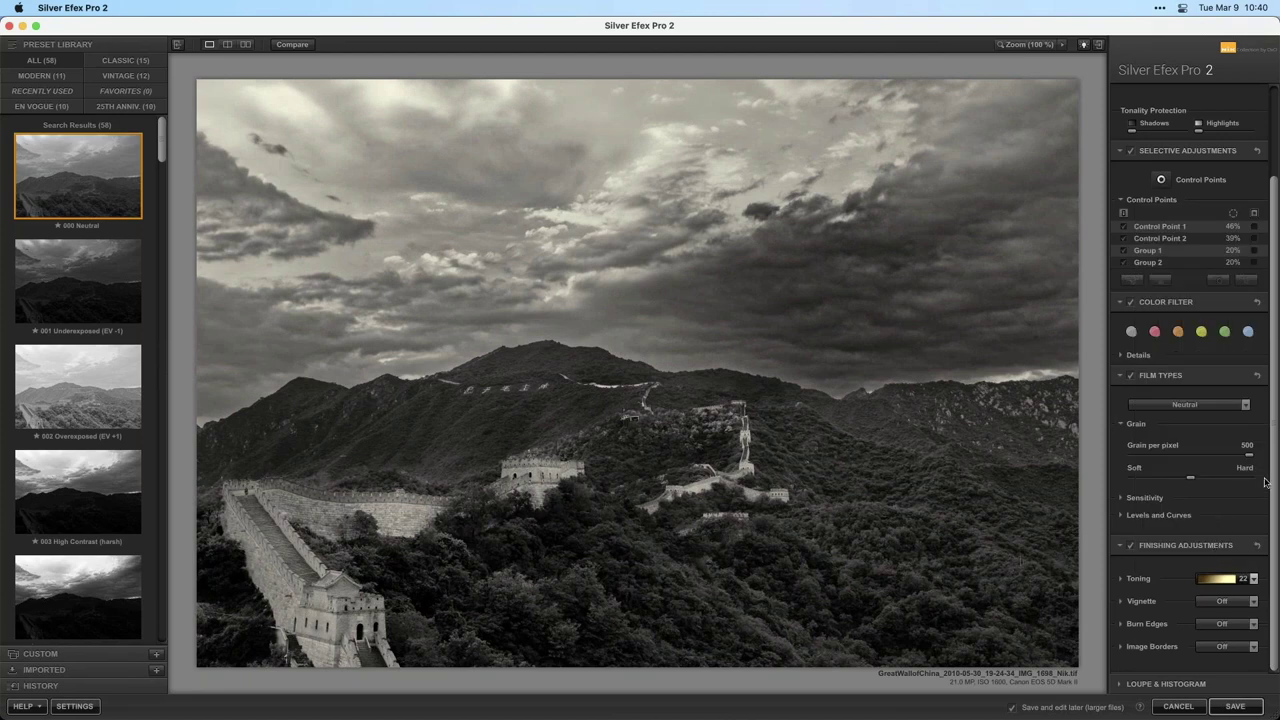
click(1121, 647)
click(1220, 567)
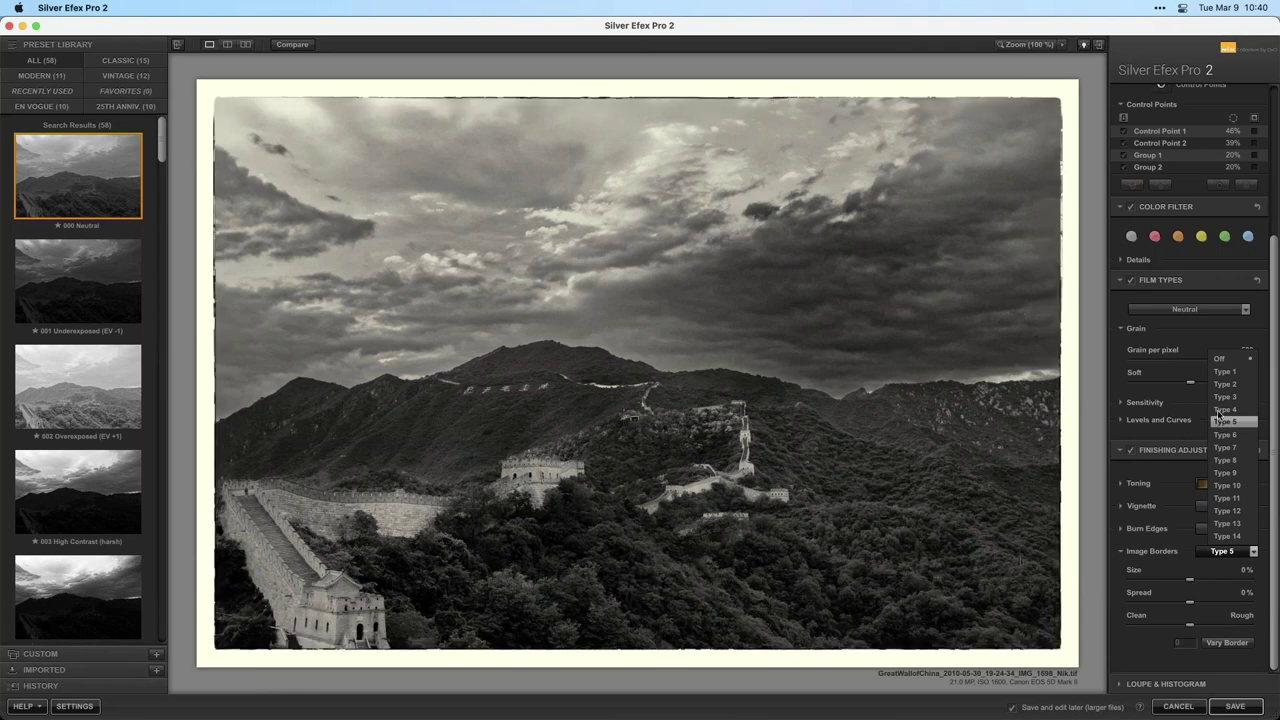
Use a Type 4 border at −32% size and 76% spread, with a cleaner, varied edge
click(1218, 413)
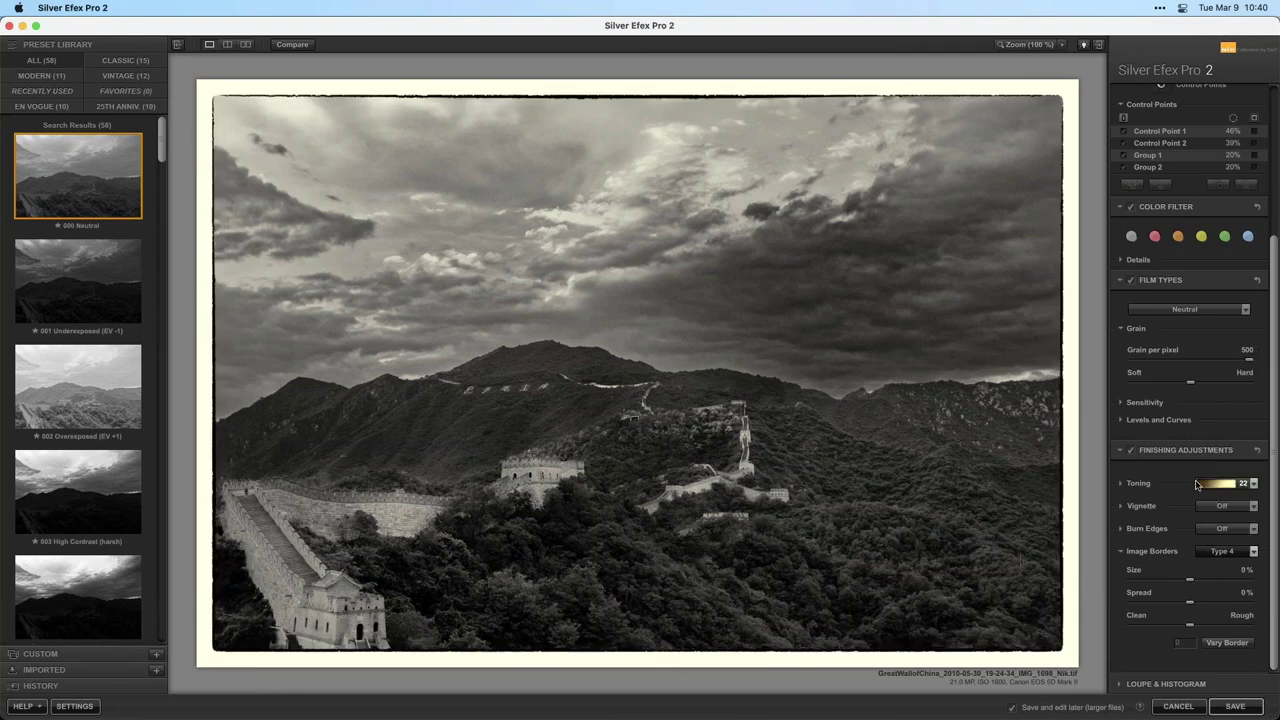
drag(1190, 583, 1208, 637)
click(1224, 646)
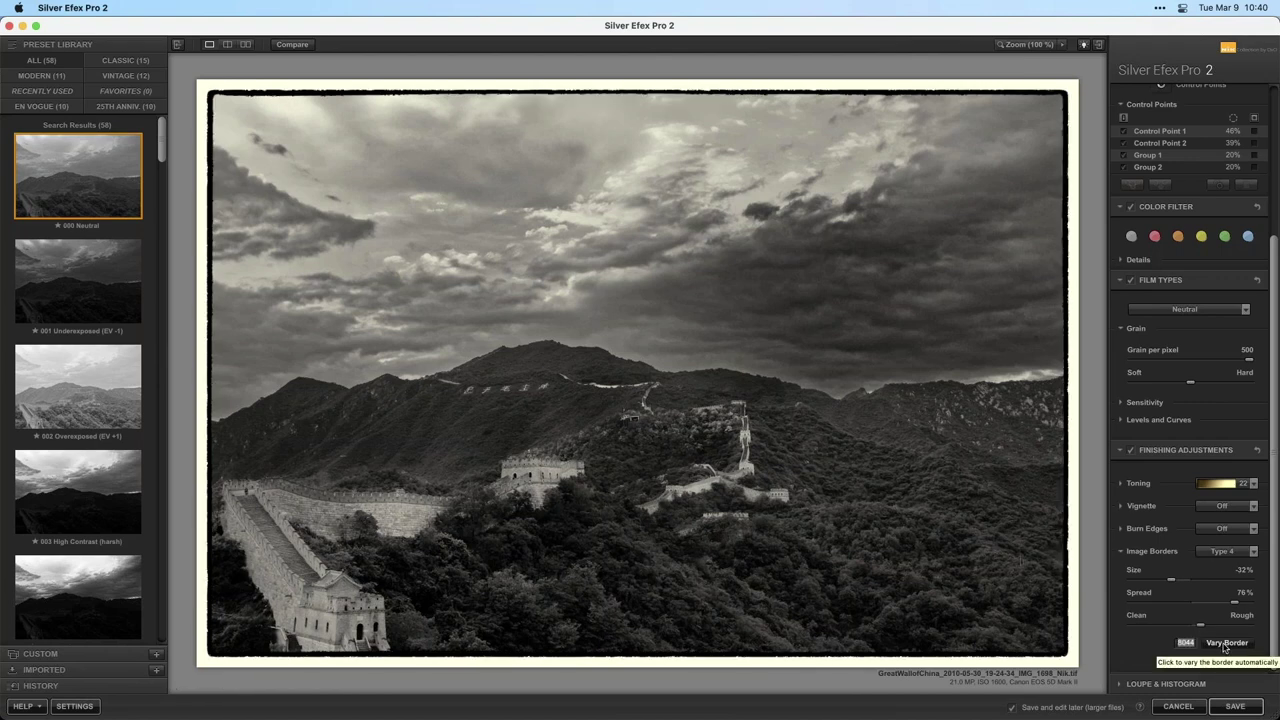
click(1224, 645)
click(1224, 645)
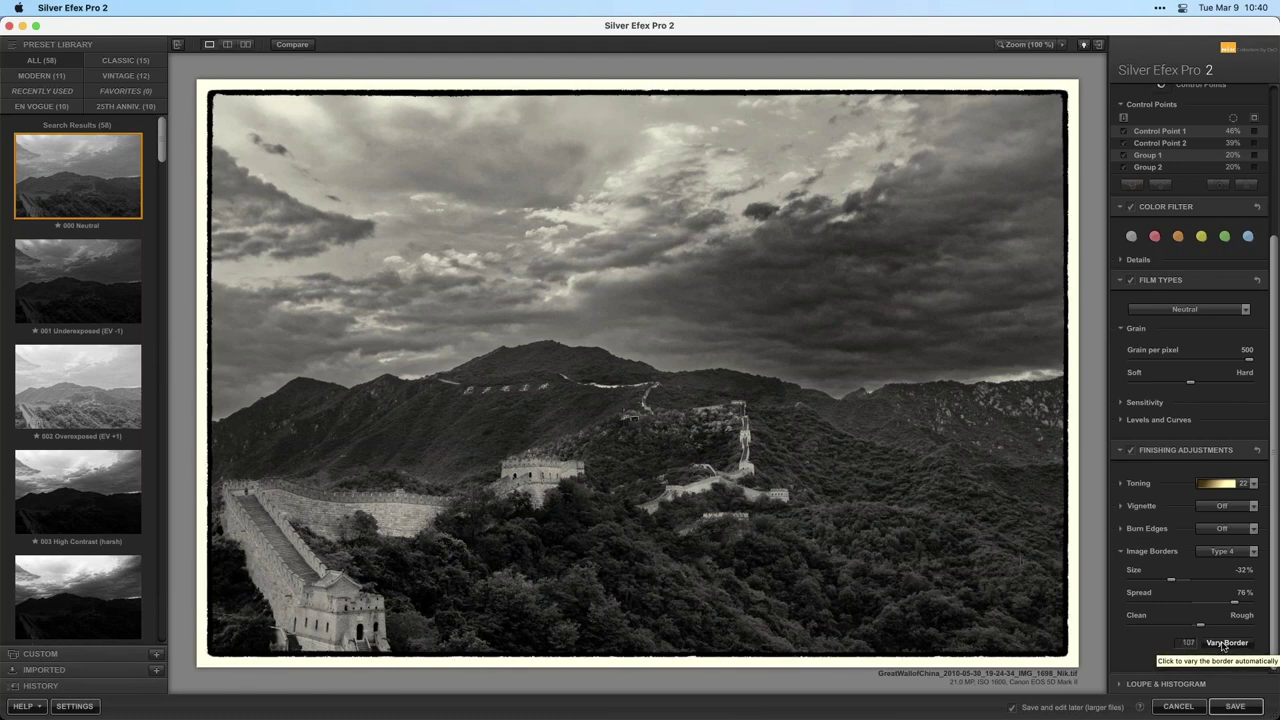
click(1222, 645)
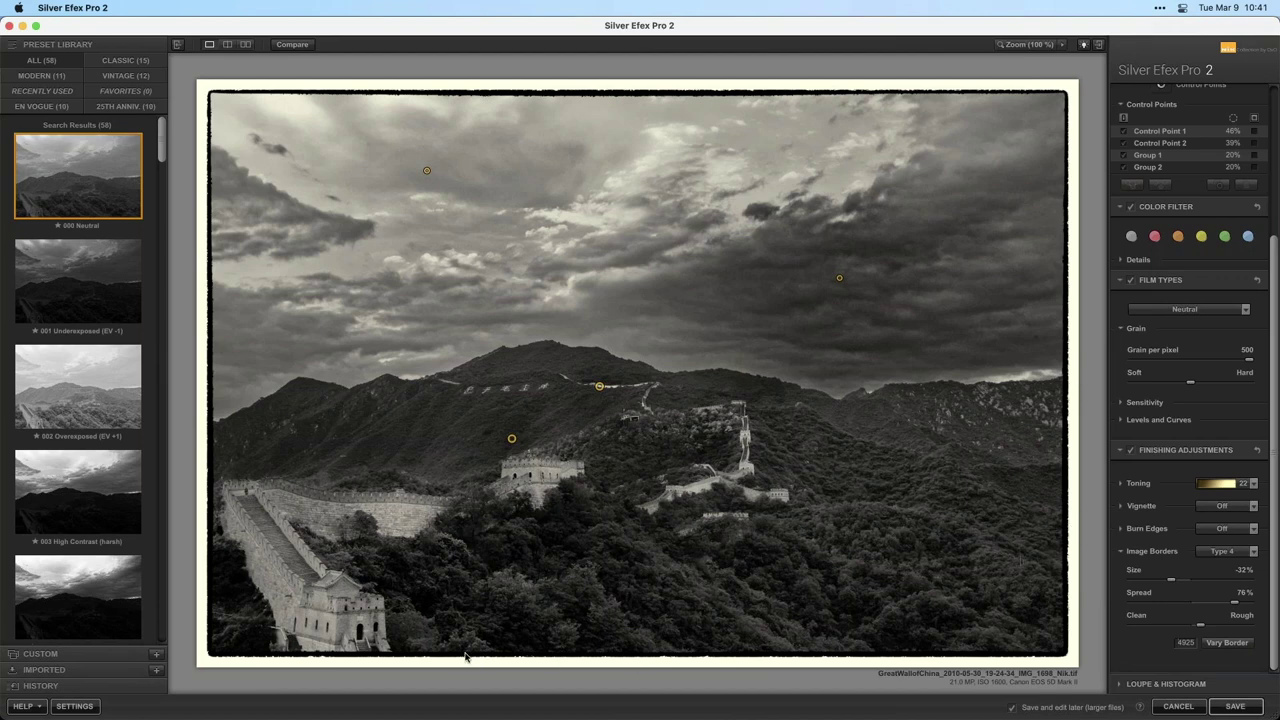
click(296, 45)
click(296, 45)
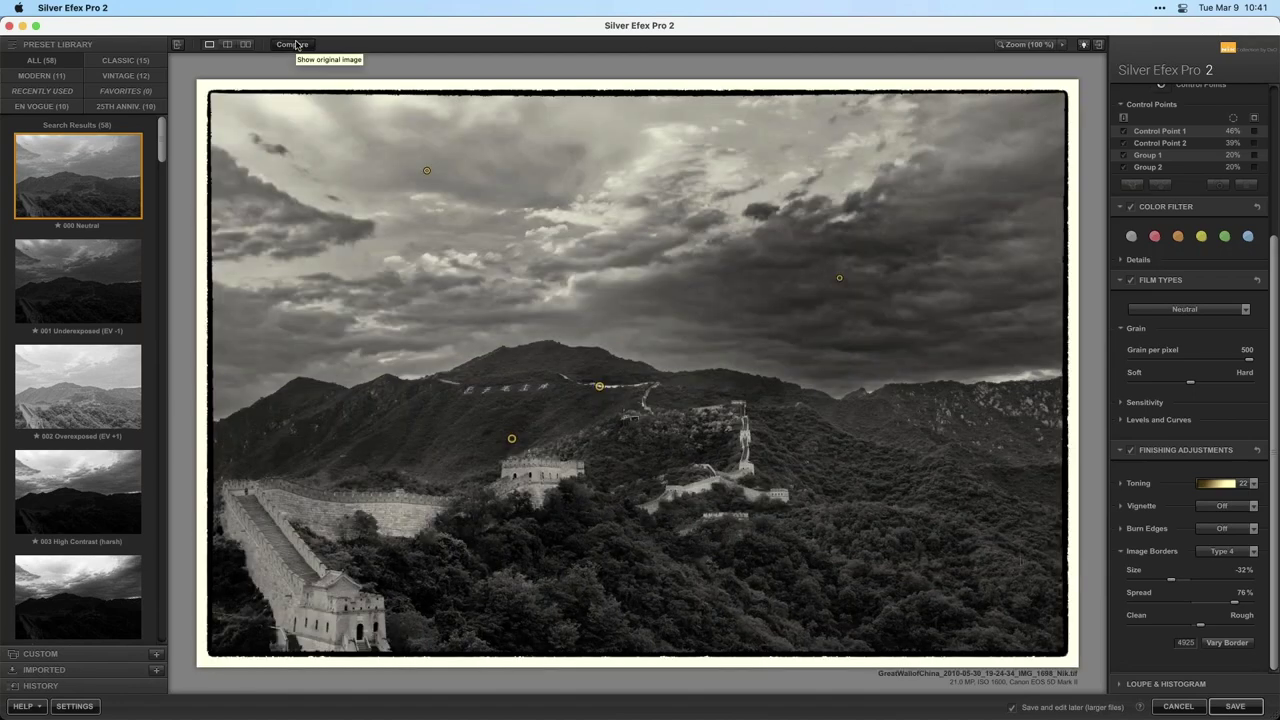
click(296, 45)
click(296, 45)
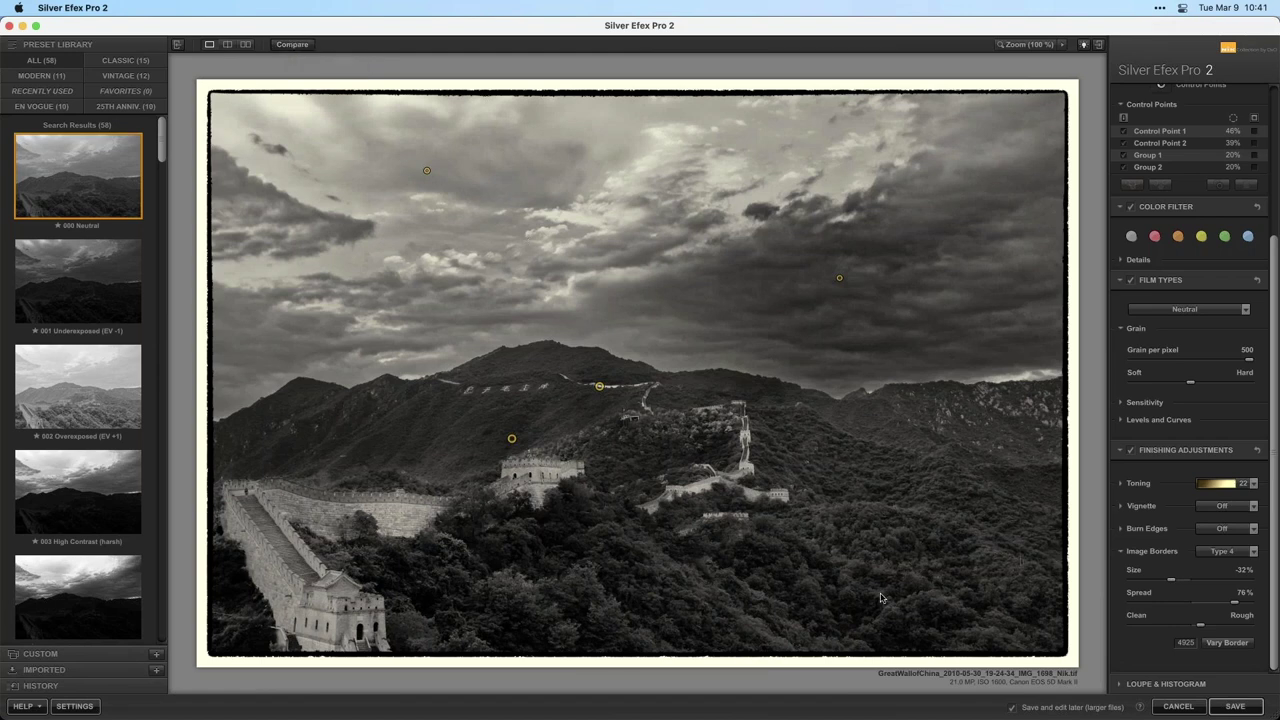
Save the toned, bordered conversion back to DxO PhotoLab 4
click(1238, 707)
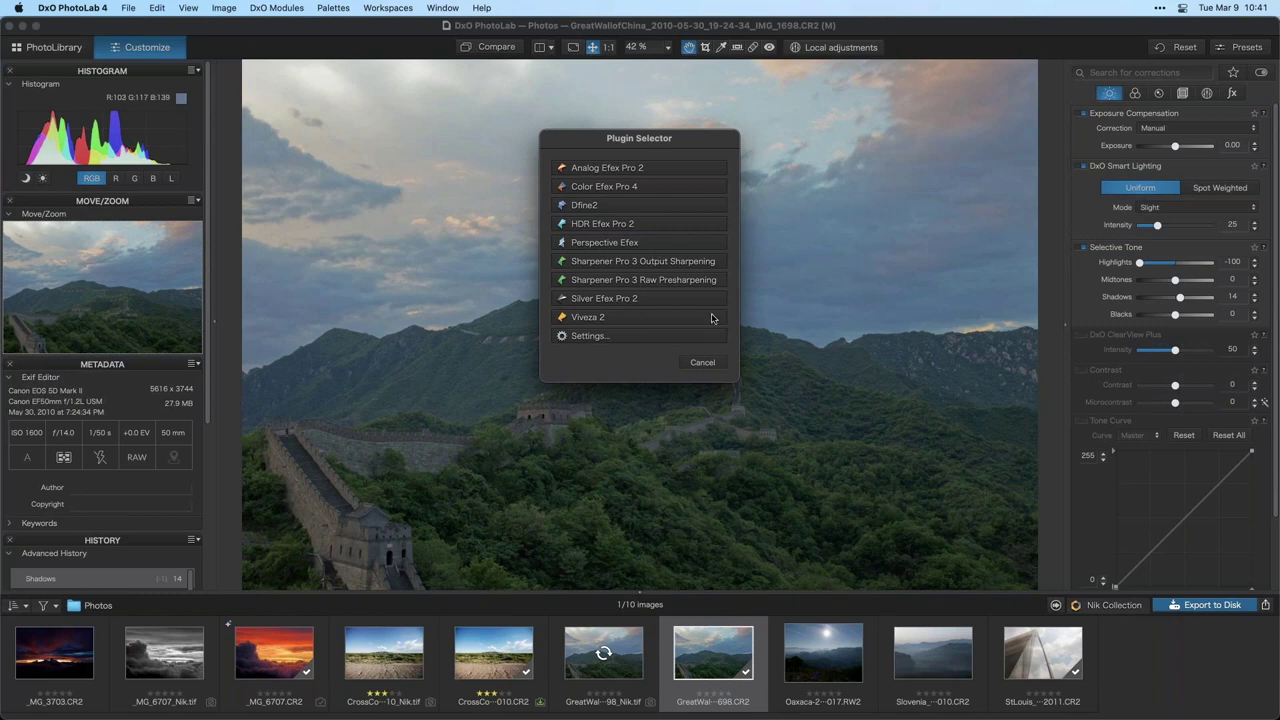
Close the plugin chooser without launching a plugin
click(715, 364)
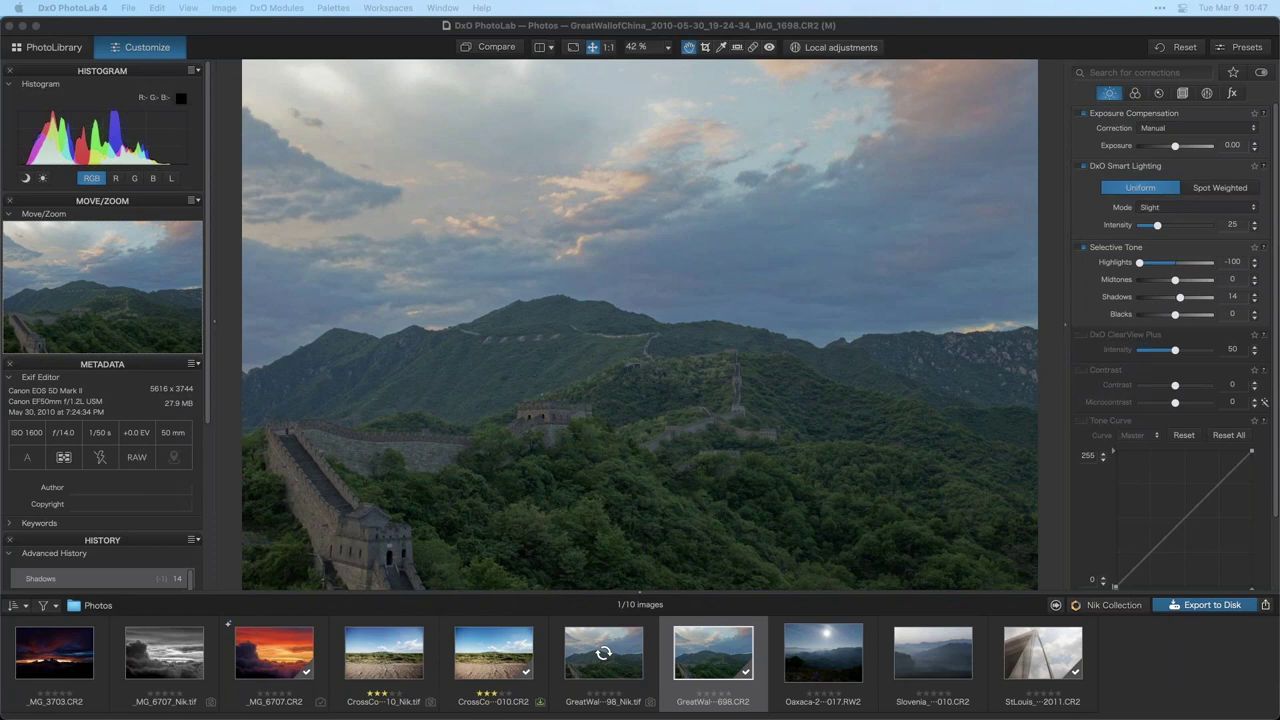
Open the St. Louis arch photo, reset its corrections, and start lowering Selective Tone Highlights
click(1054, 652)
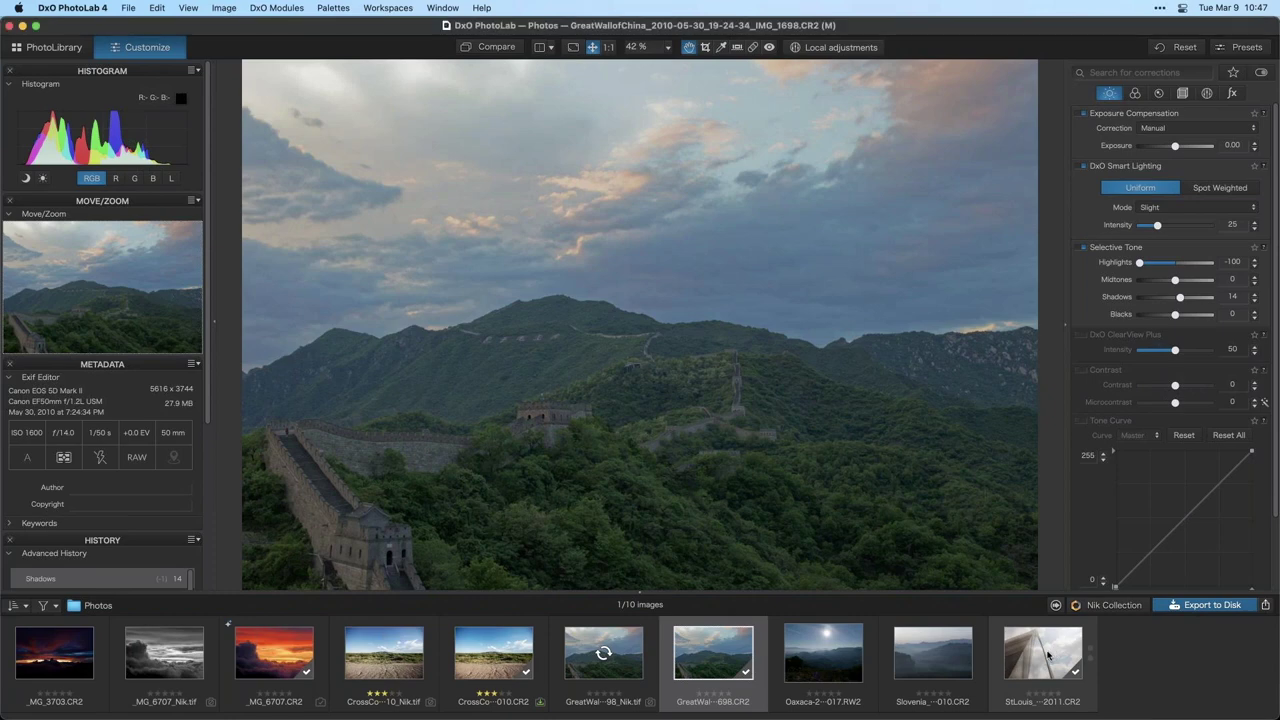
click(1047, 654)
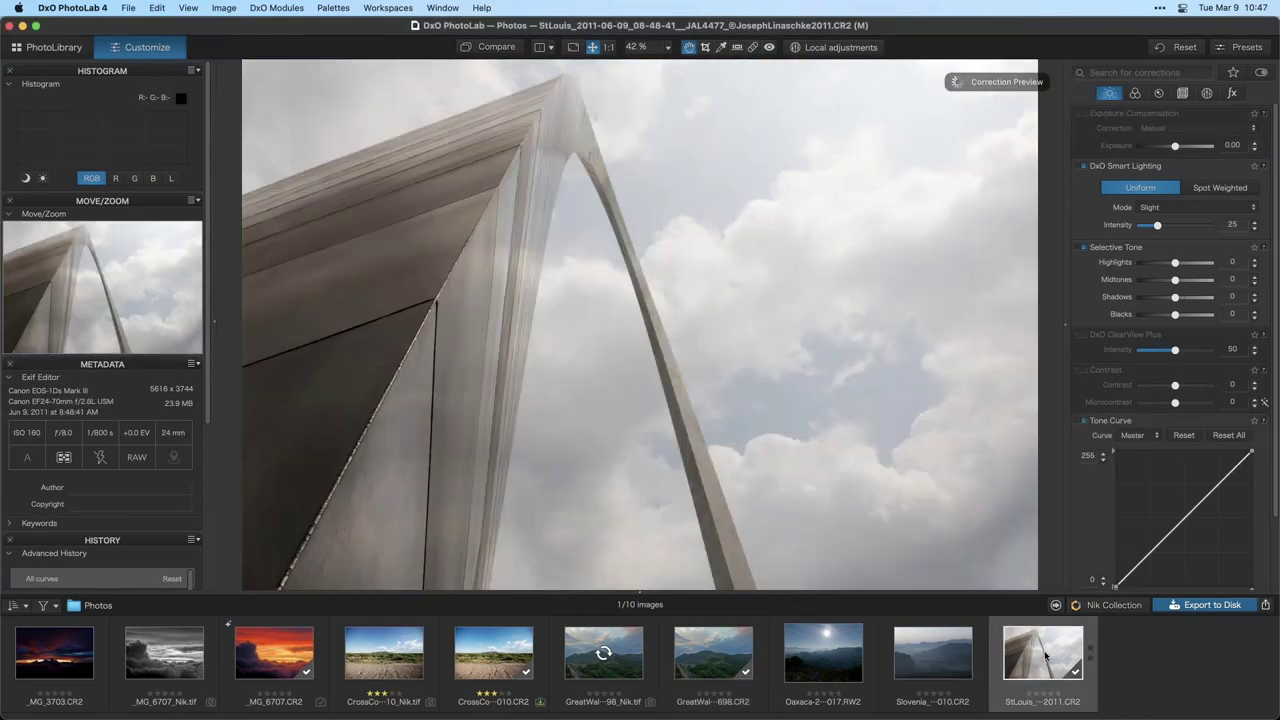
mouse_move(1047, 655)
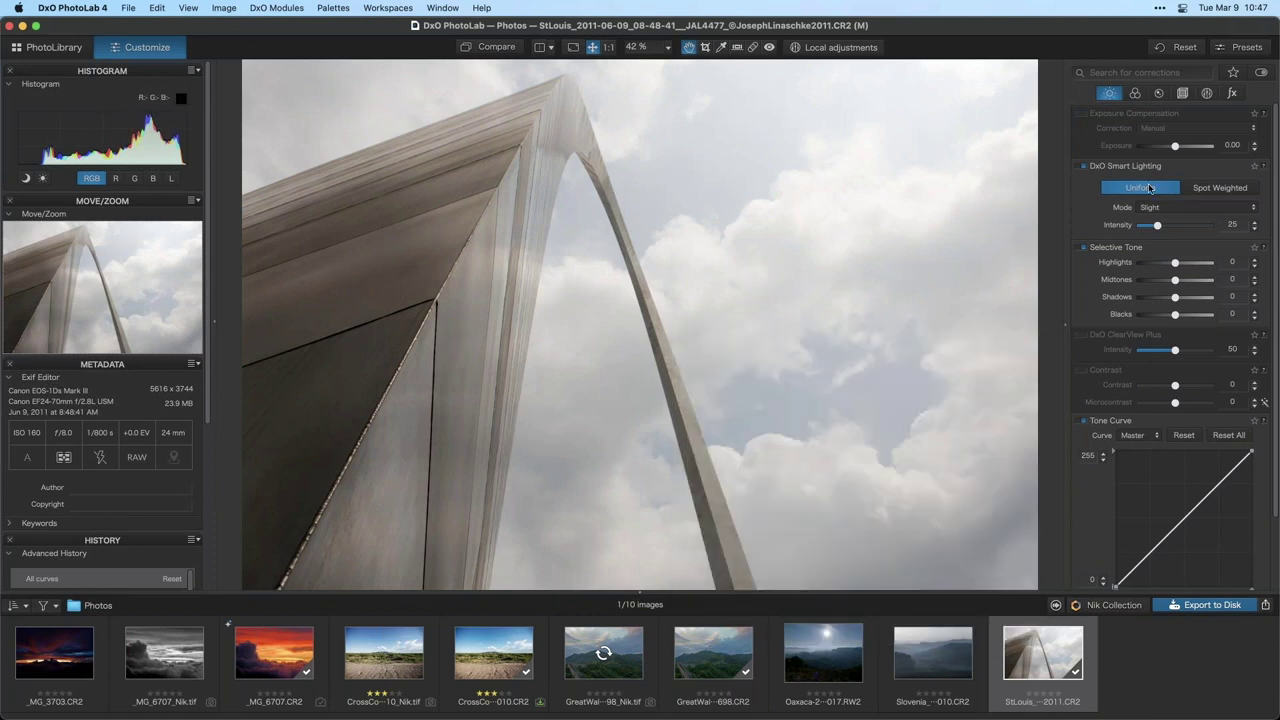
click(1182, 48)
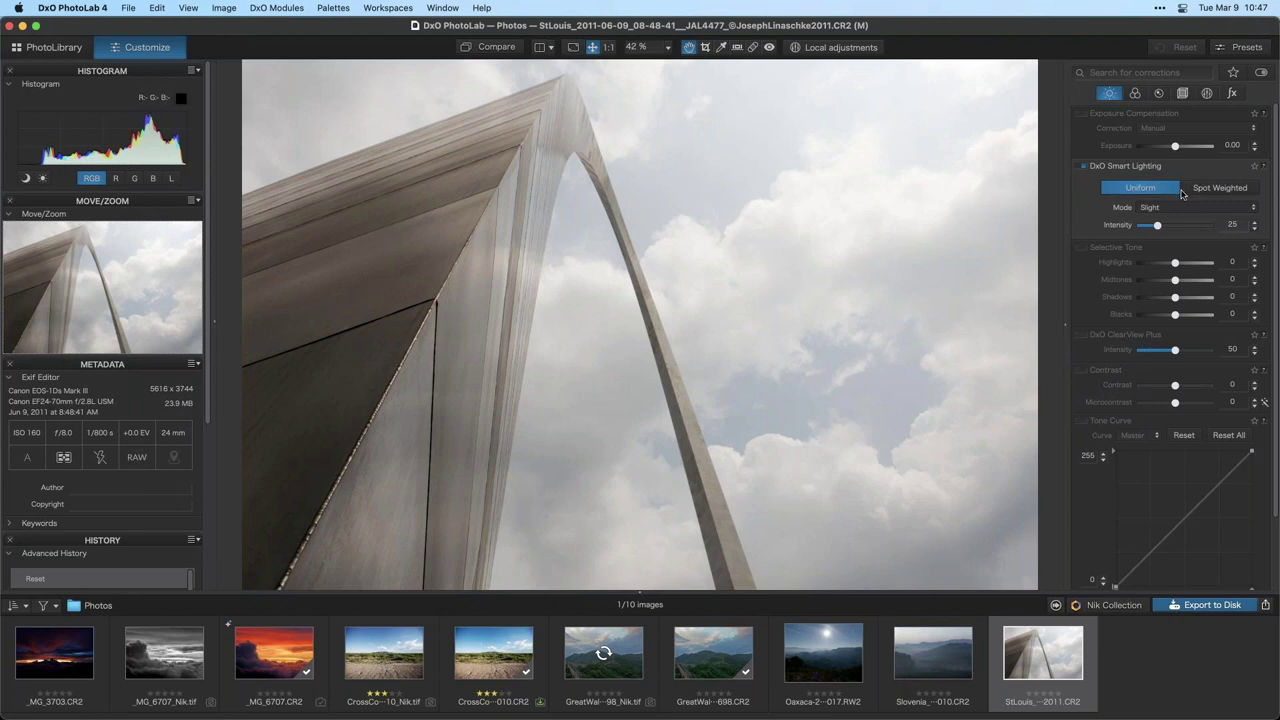
drag(1175, 263, 1175, 263)
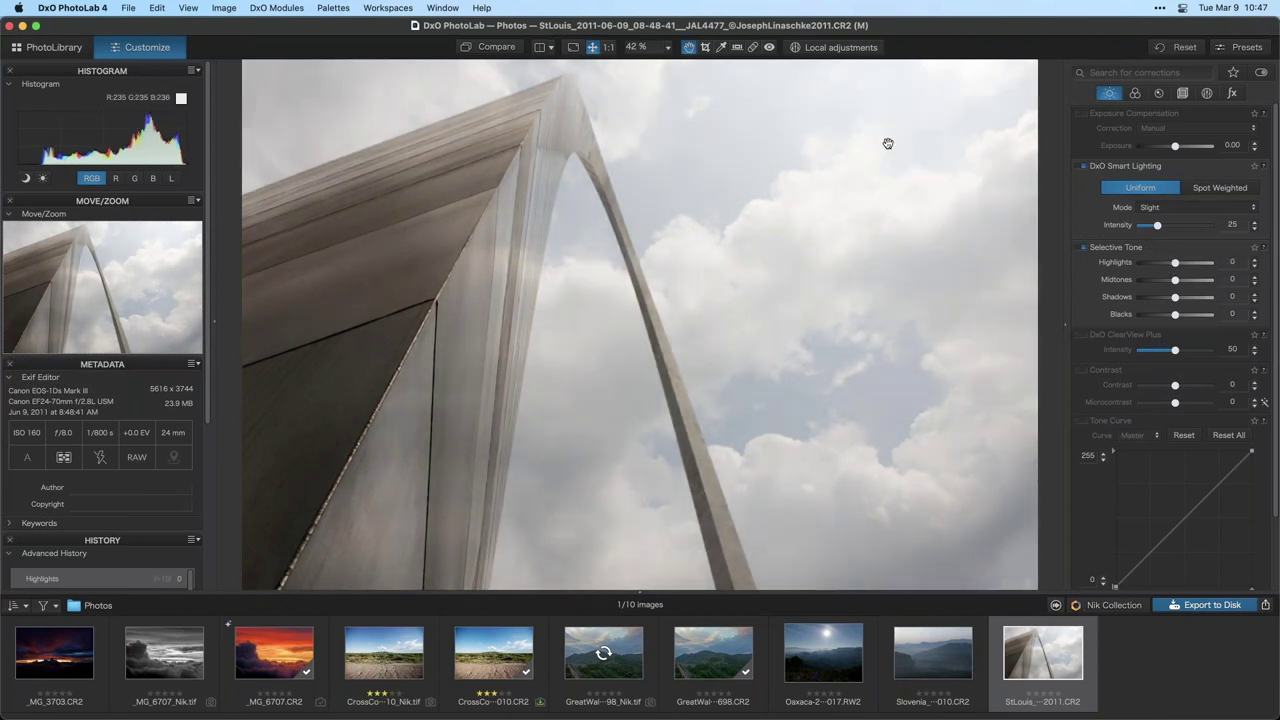
Send the arch photo to Silver Efex Pro 2 from the Nik Collection plugin list
click(1114, 606)
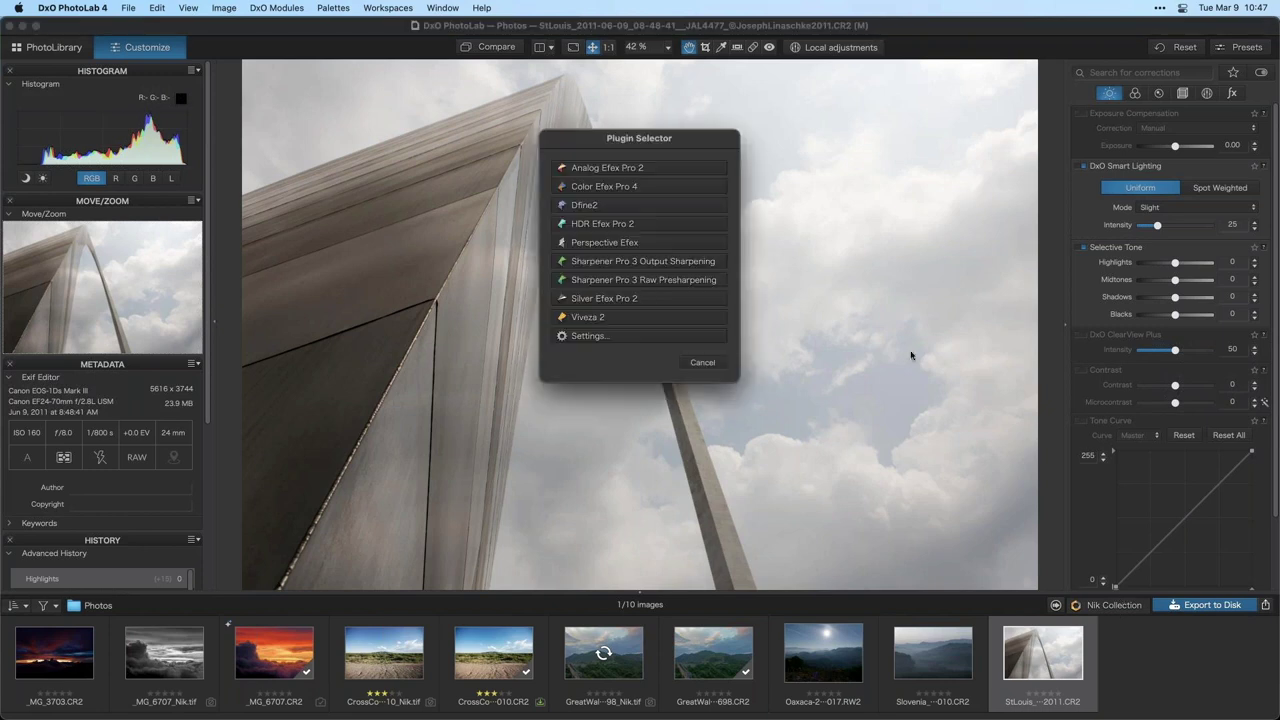
click(624, 298)
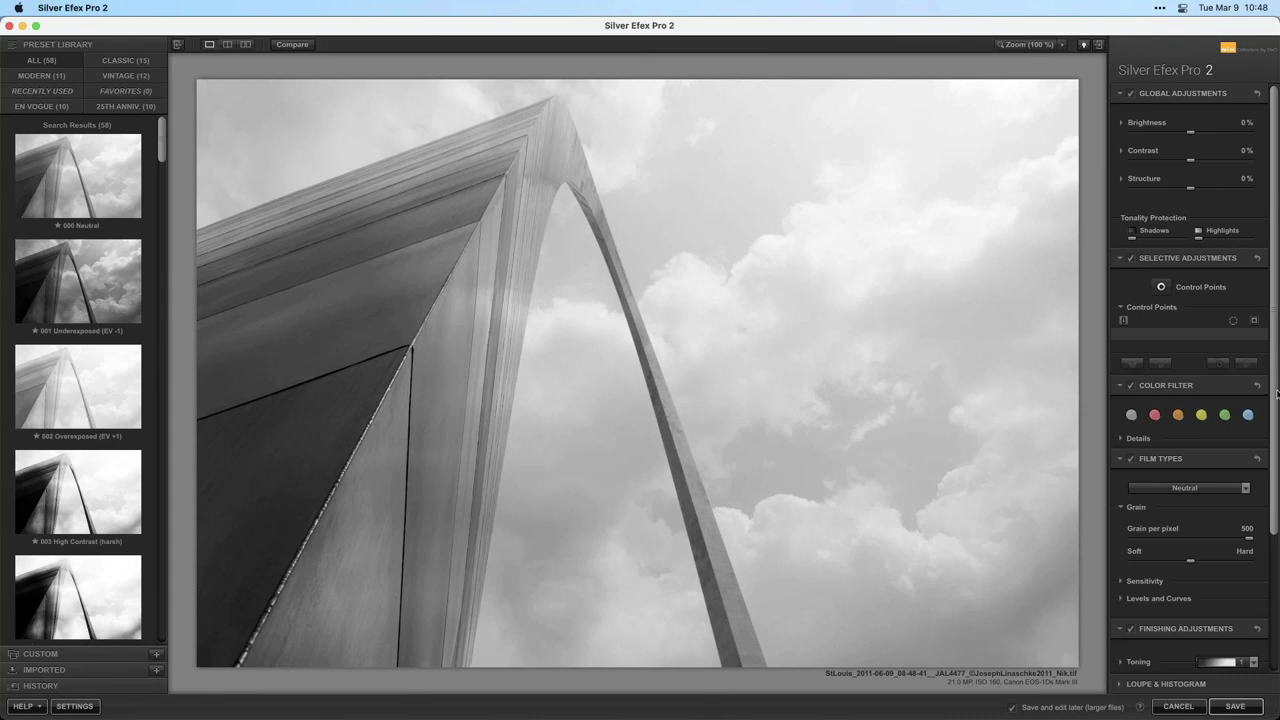
Collapse the Finishing, Color Filter, Selective and Global sections, leaving Film Types expanded with its film list showing
scroll(1275, 427, down, 1)
scroll(1275, 427, down, 3)
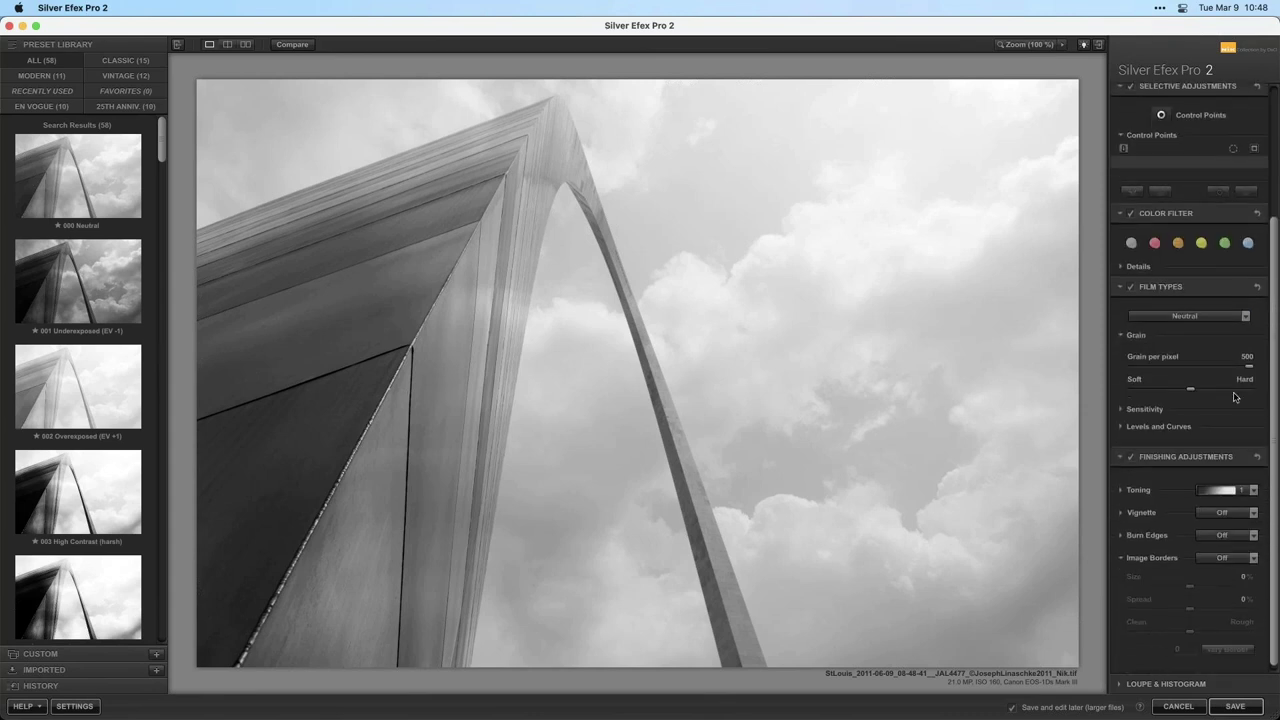
click(1221, 316)
click(1160, 286)
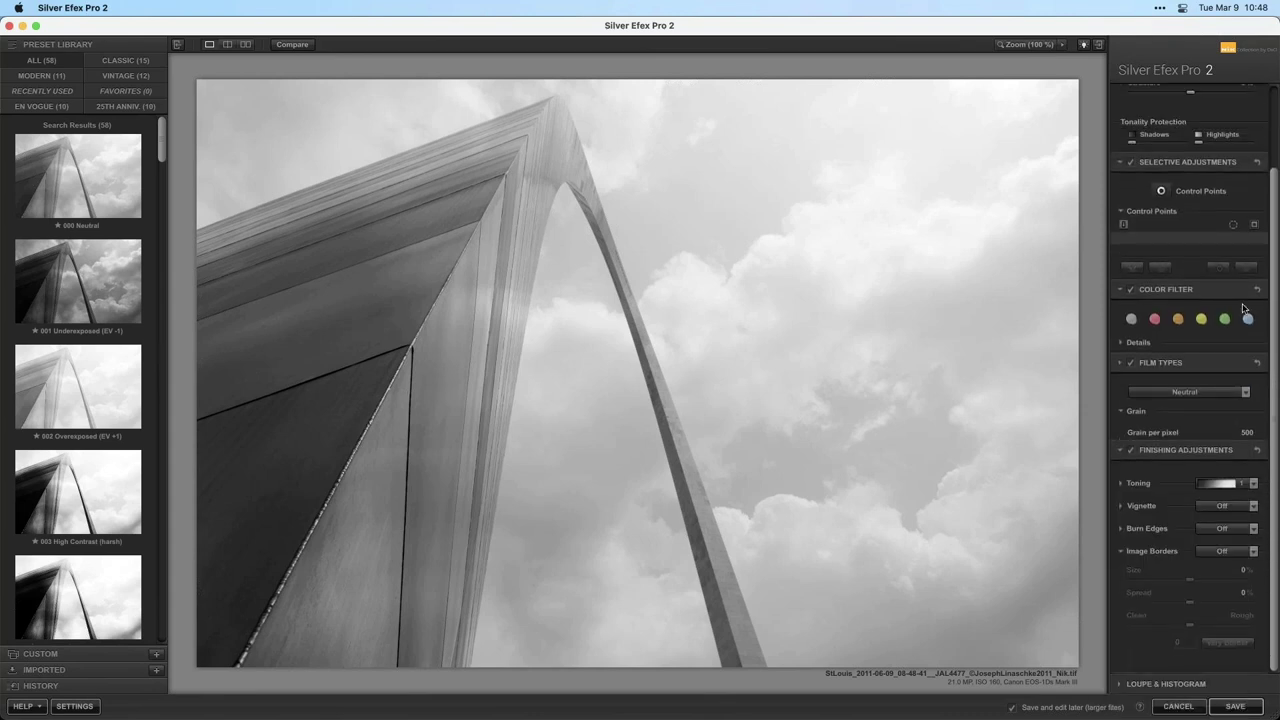
click(1176, 476)
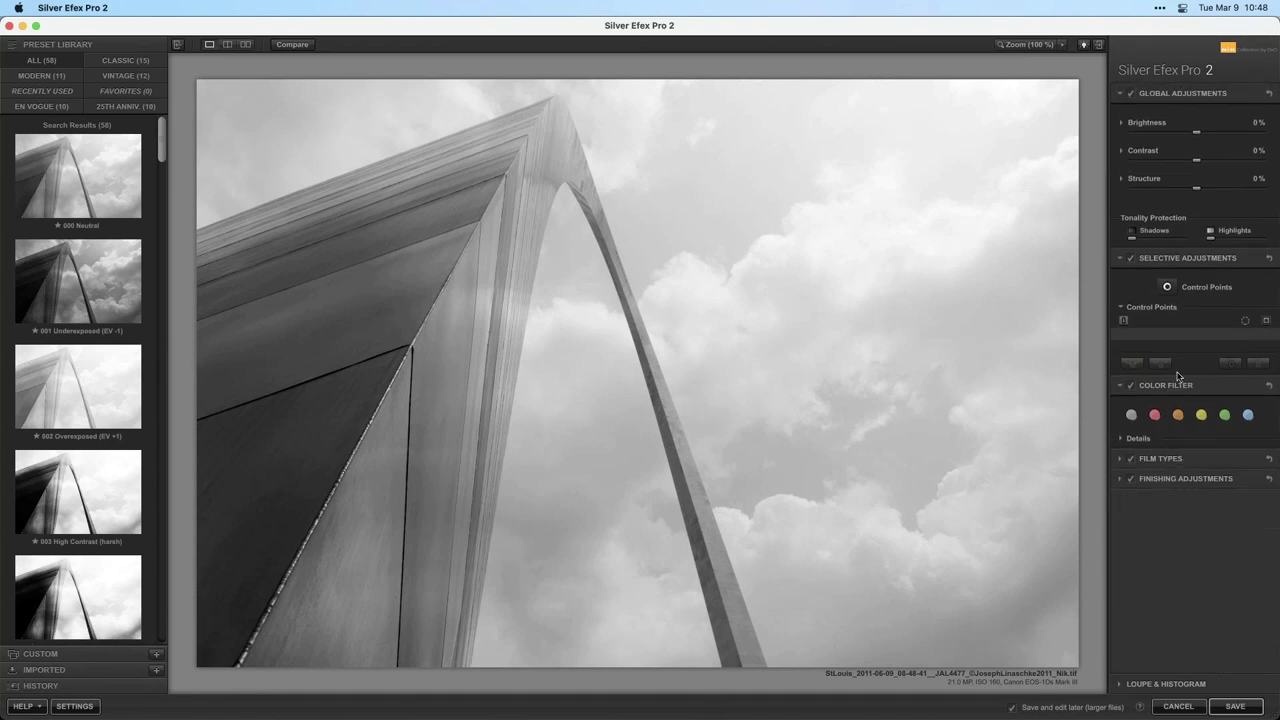
click(1166, 382)
click(1182, 95)
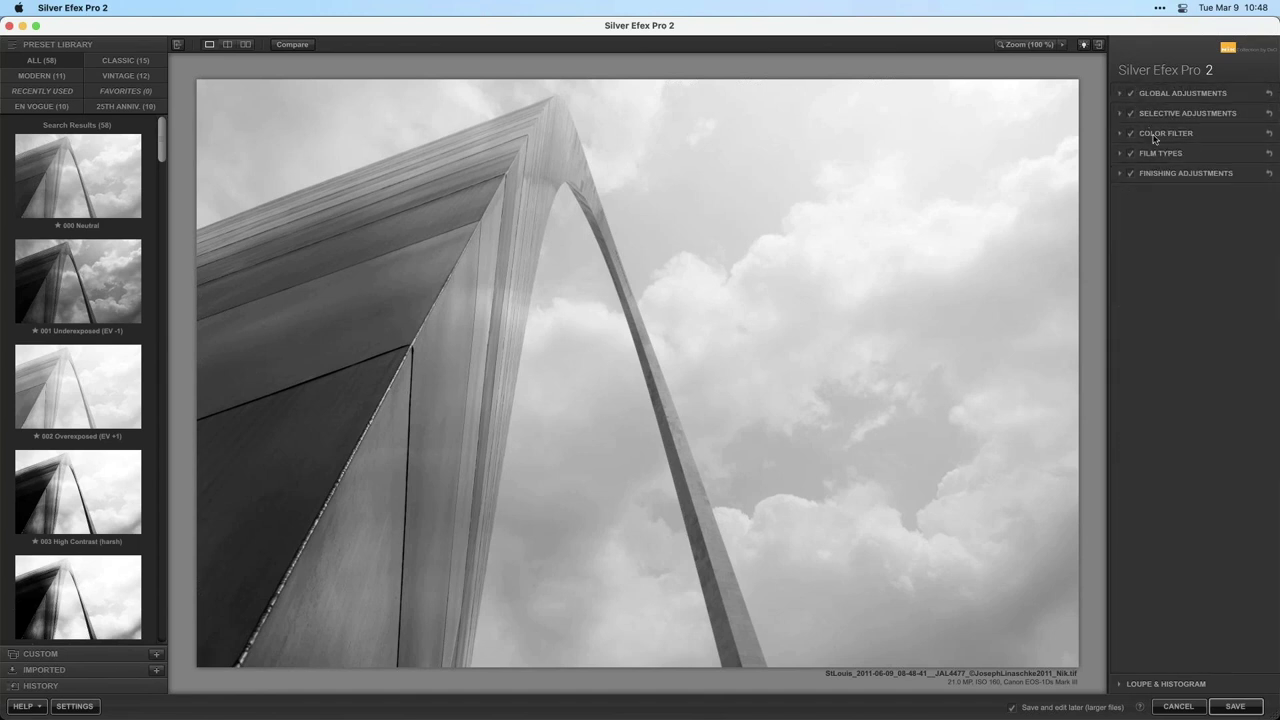
click(1164, 155)
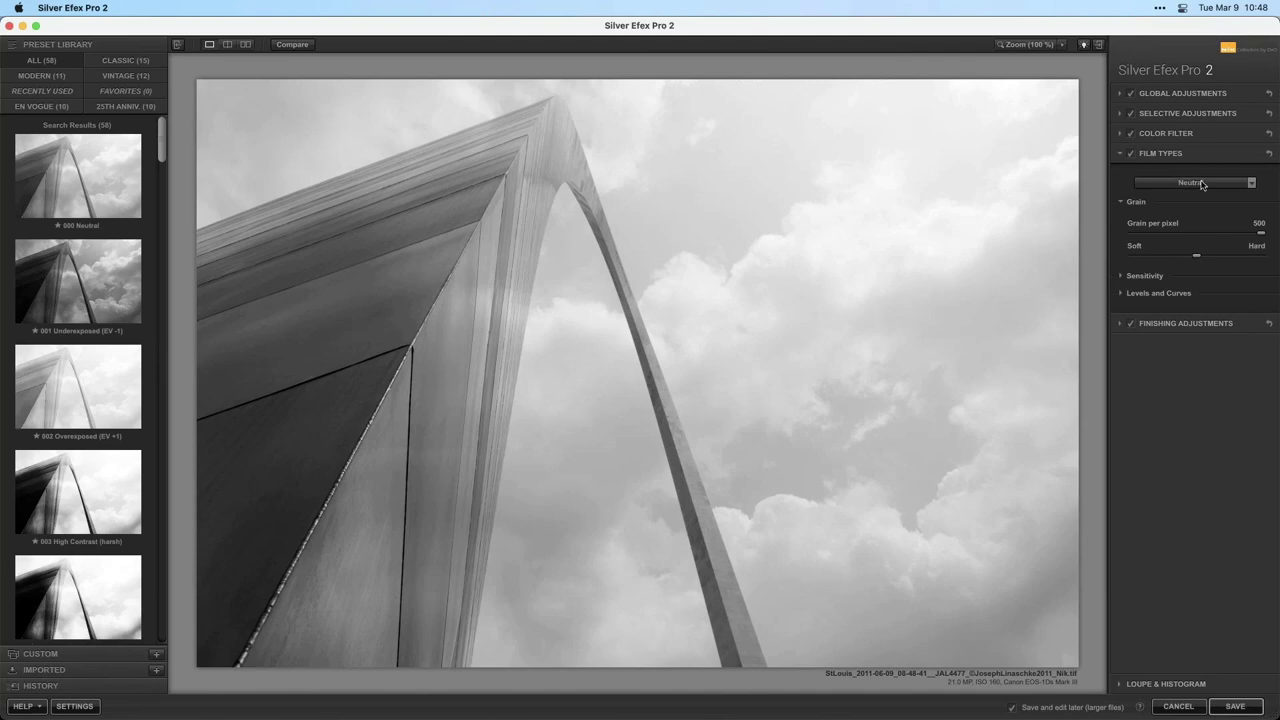
click(1202, 183)
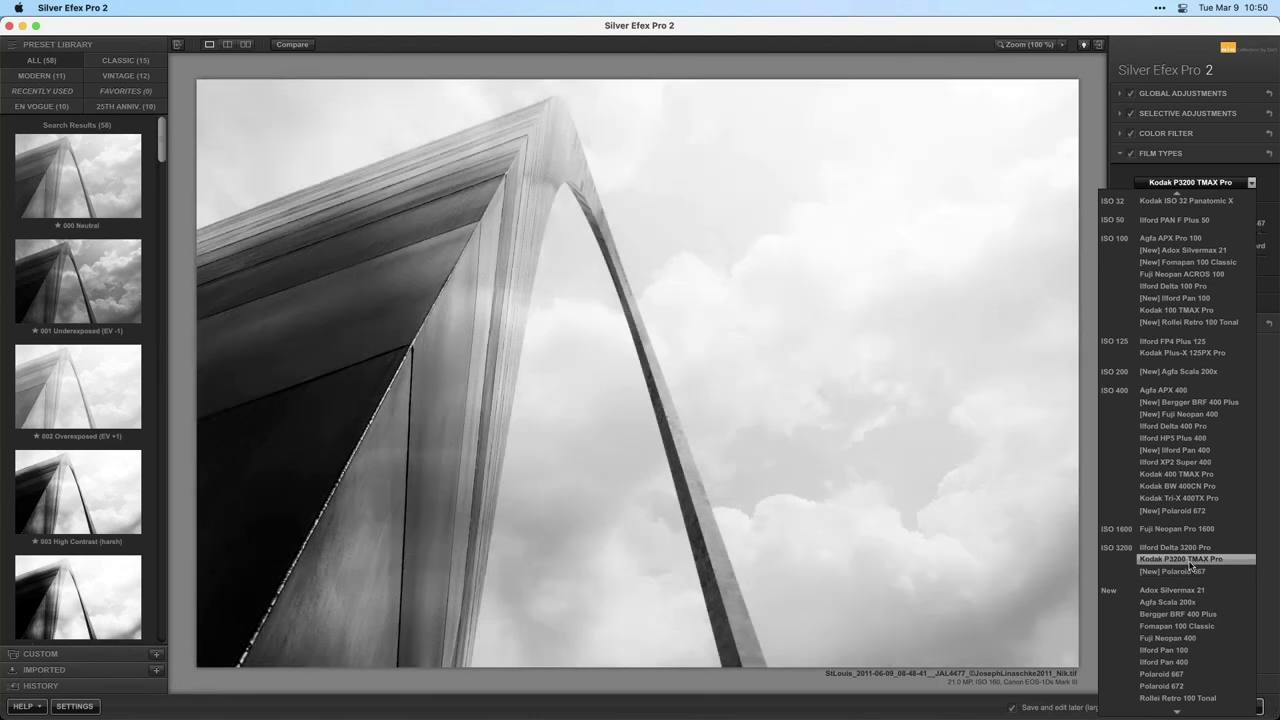
Switch the film type to Kodak P3200 TMAX Pro (grain 467) and collapse the Film Types section
click(1190, 559)
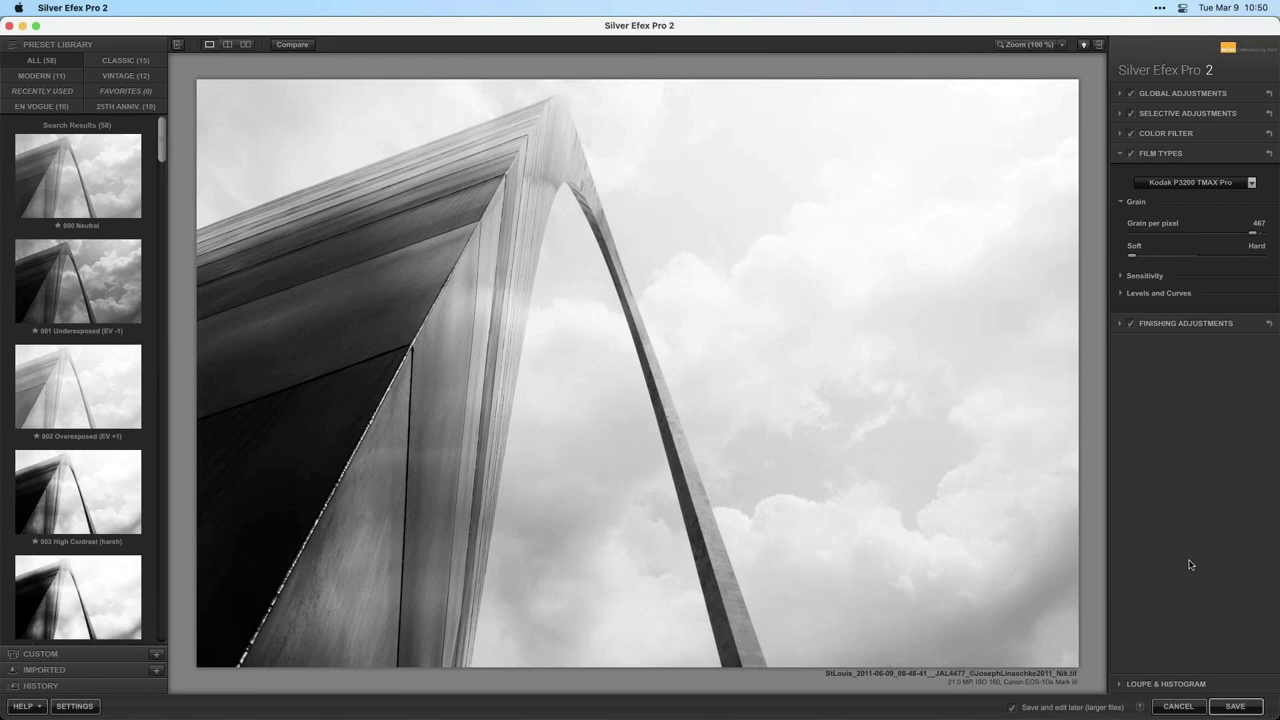
click(1121, 155)
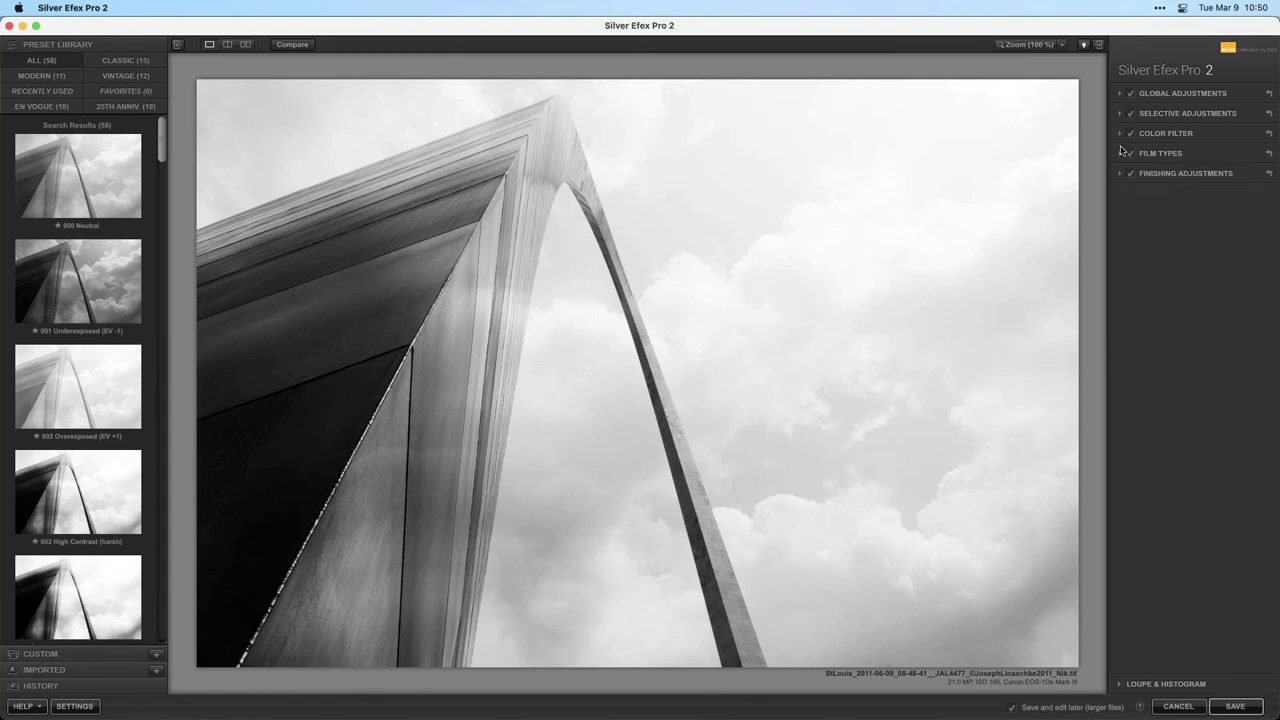
Place a 99% control point on the arch's left face, checking its mask, then add a point in the sky
click(1121, 115)
click(1168, 145)
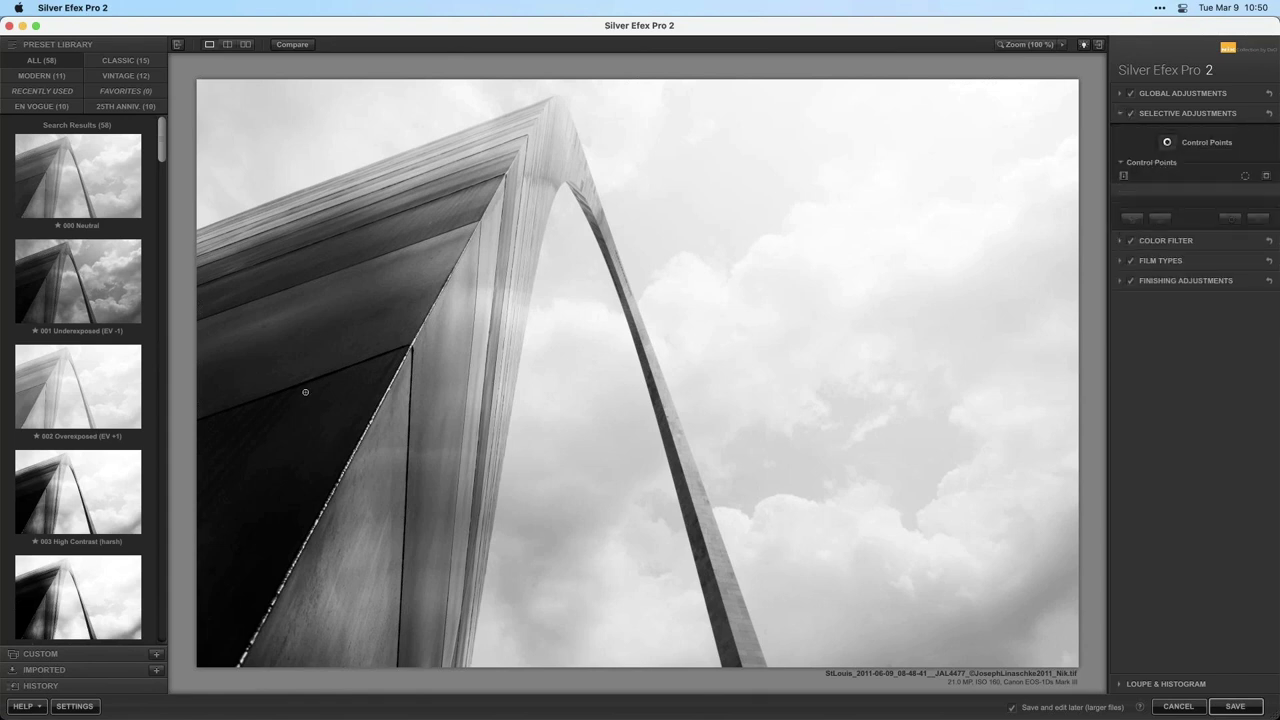
click(326, 341)
drag(360, 341, 407, 351)
click(1266, 189)
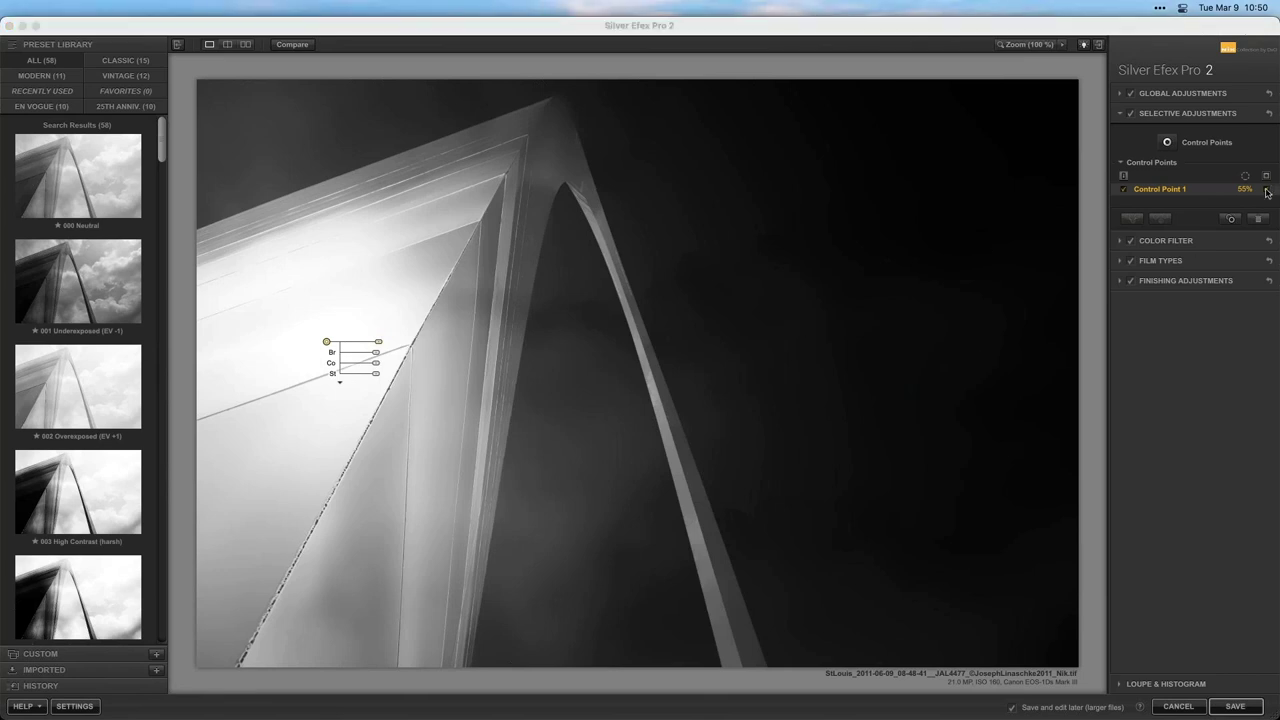
drag(326, 341, 409, 350)
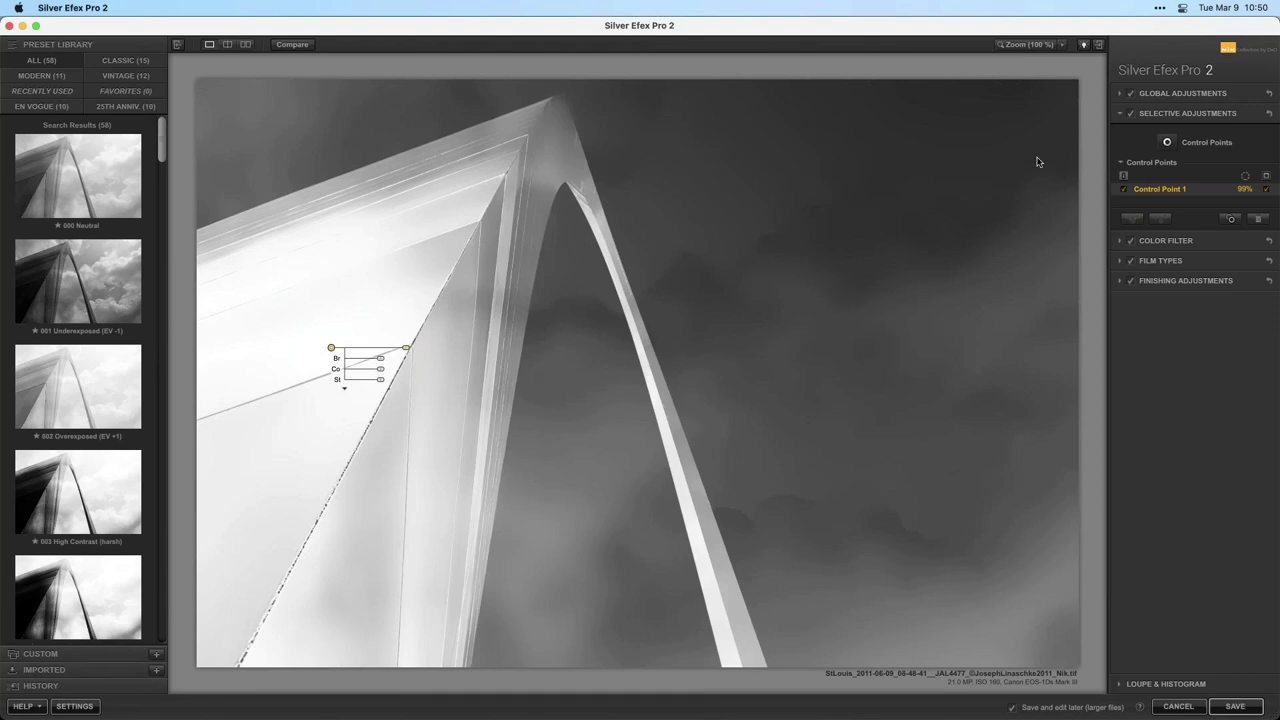
click(1167, 142)
click(566, 392)
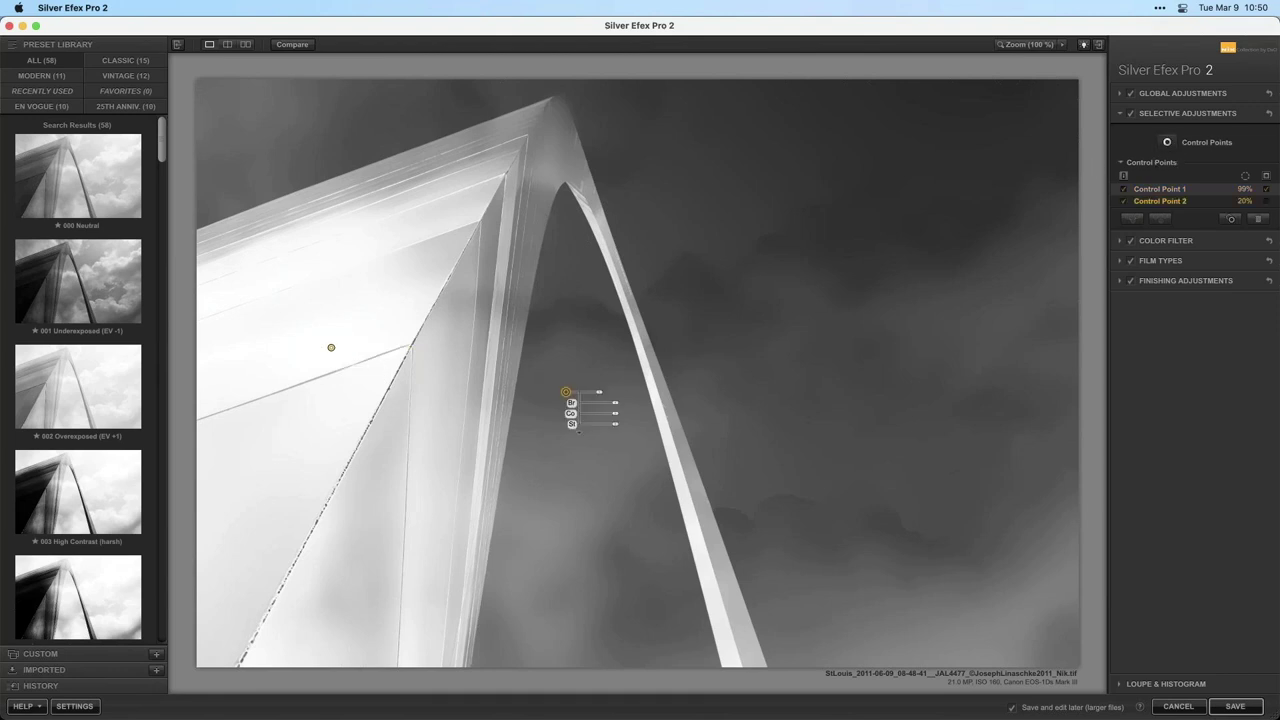
Enlarge the sky control point to 54% and duplicate it onto the right side of the sky
drag(599, 392, 579, 578)
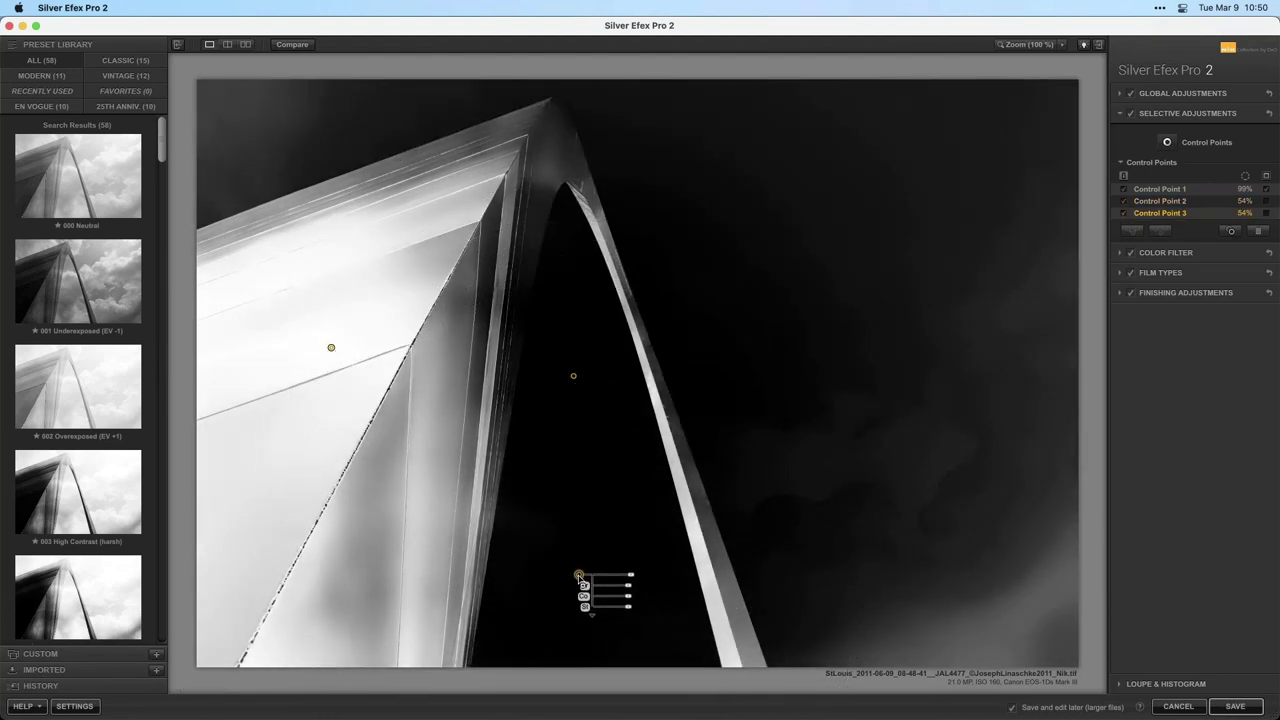
click(1231, 230)
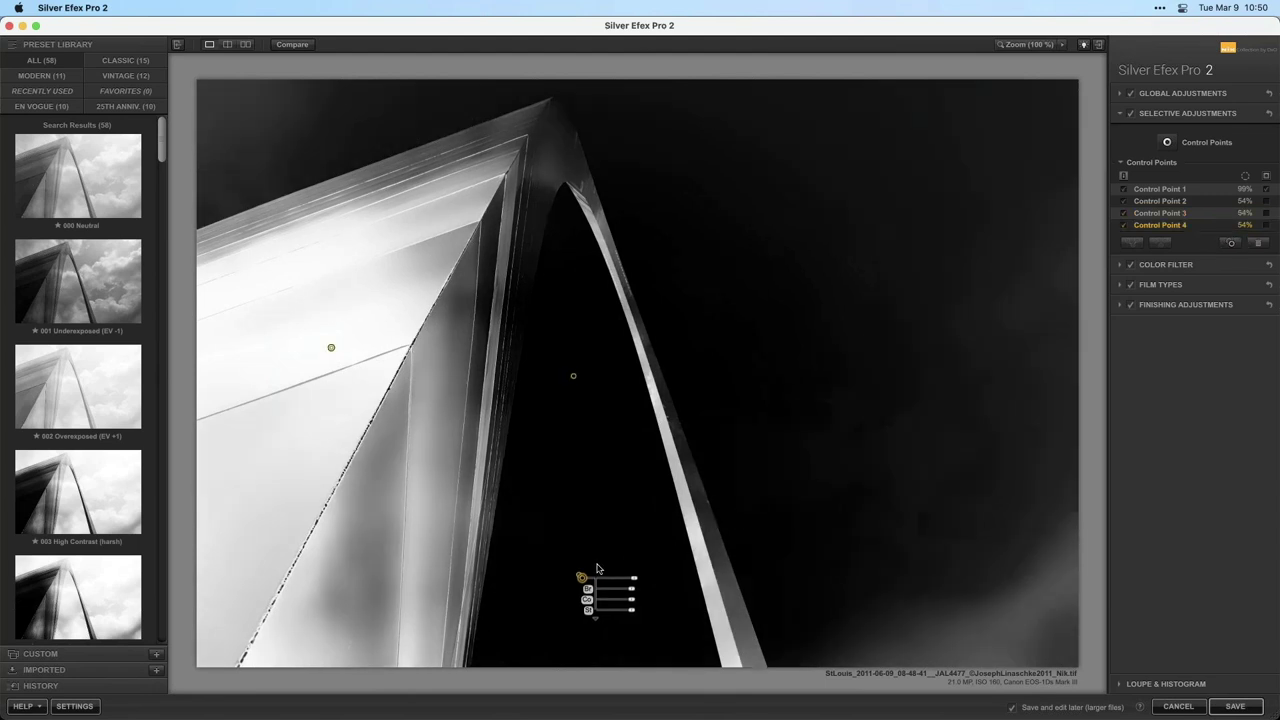
drag(581, 578, 915, 352)
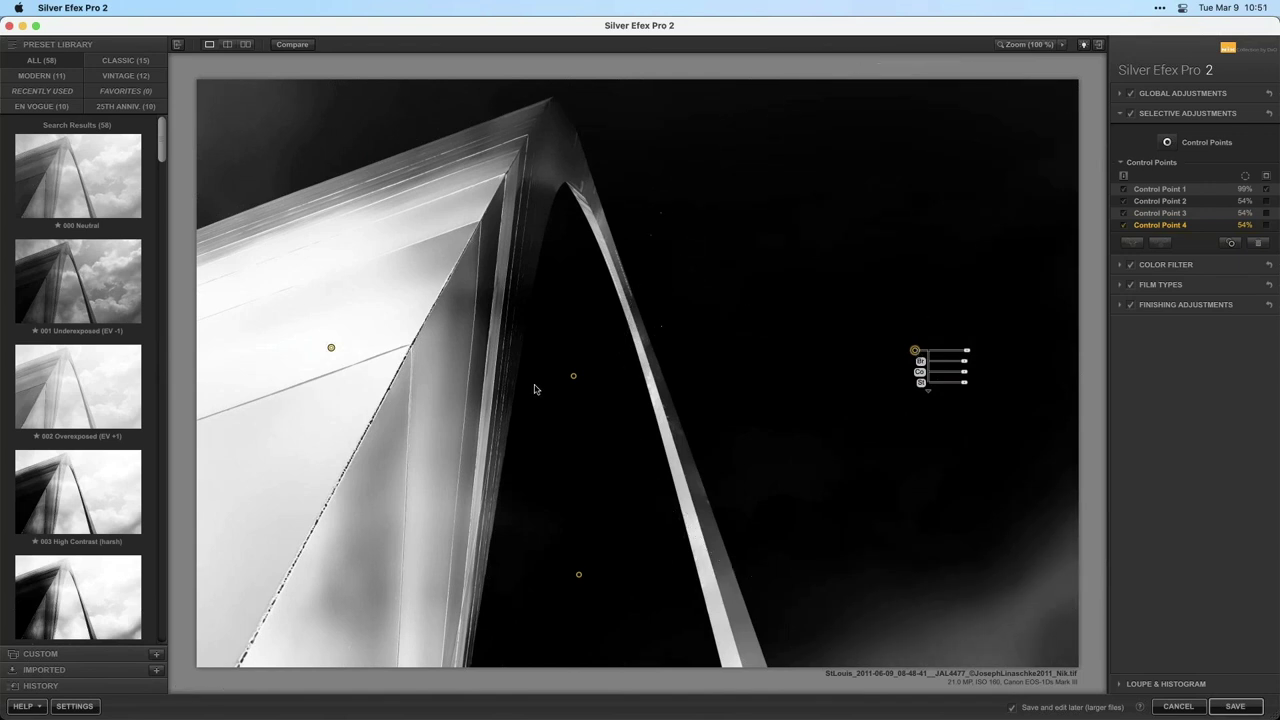
Select the three sky control points and combine them into Group 1
click(574, 377)
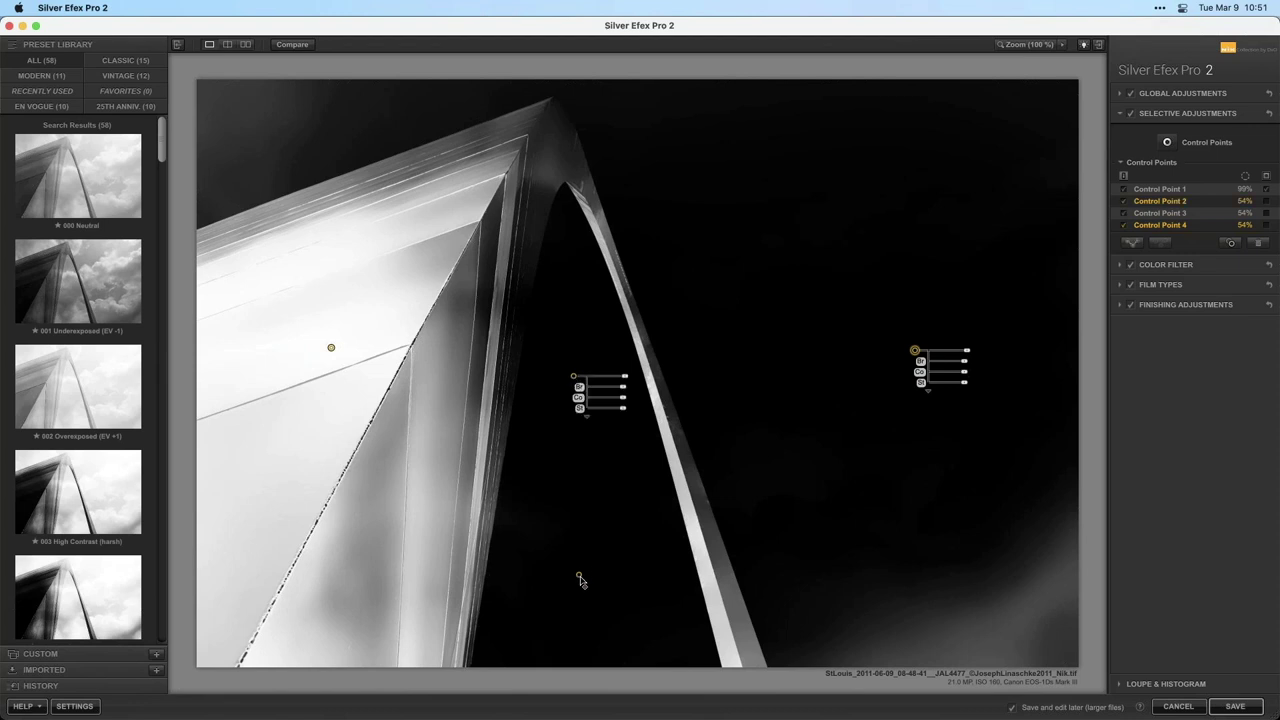
click(800, 511)
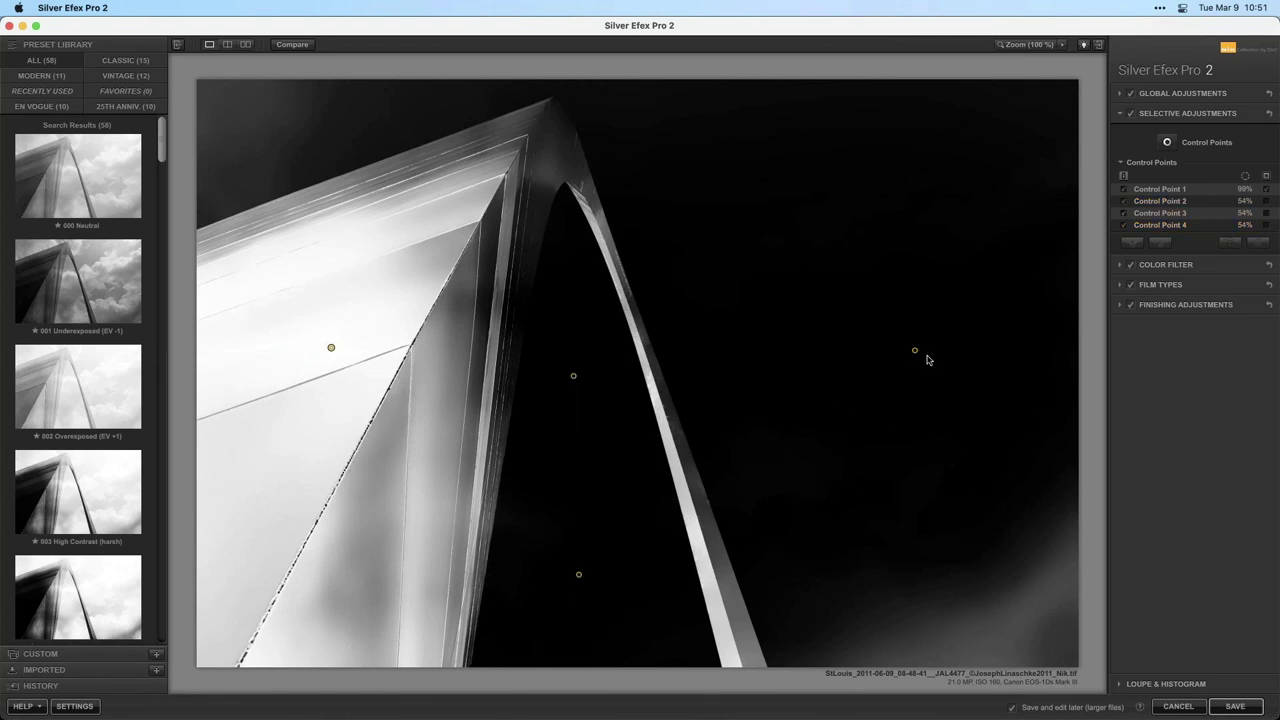
click(915, 351)
shift+click(574, 377)
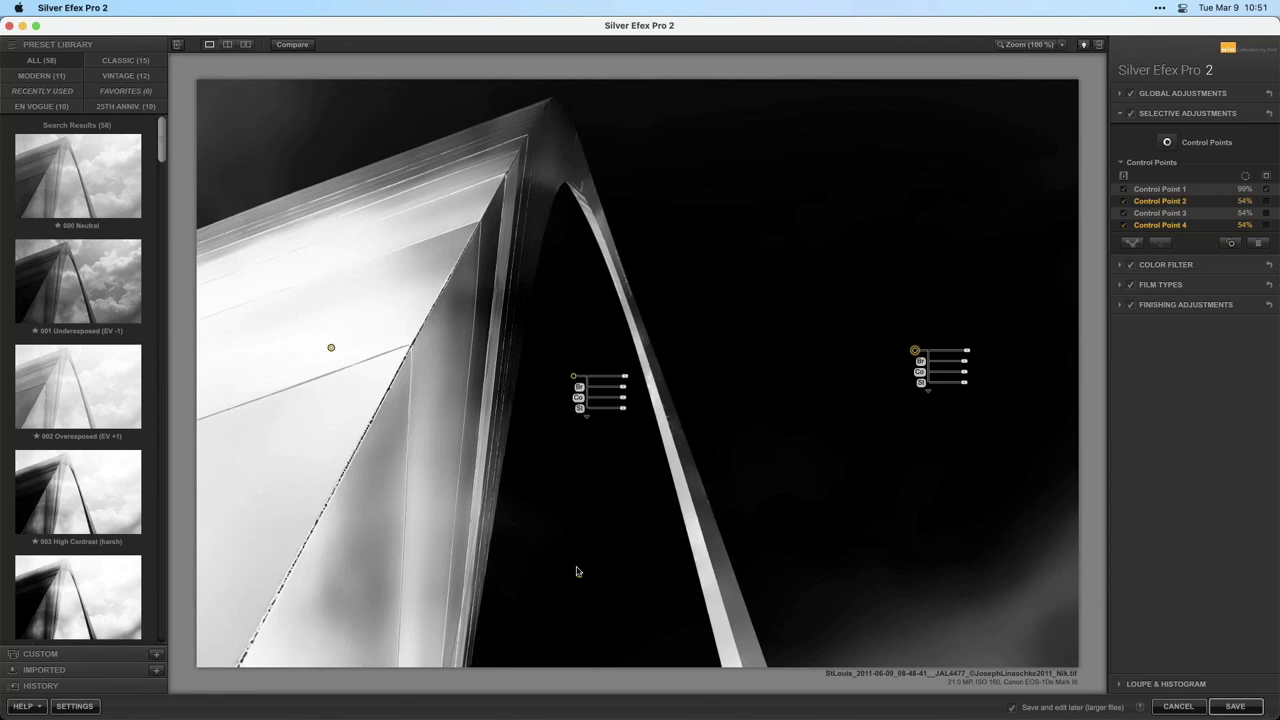
shift+click(579, 575)
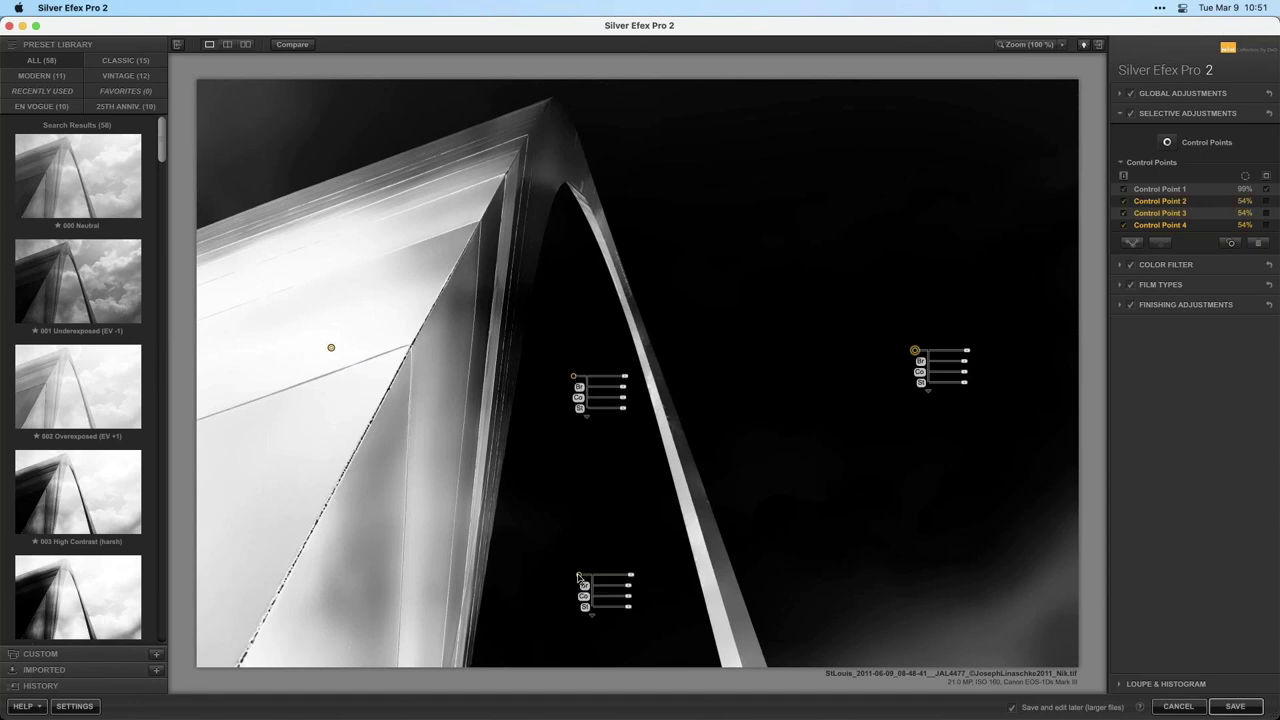
click(1139, 244)
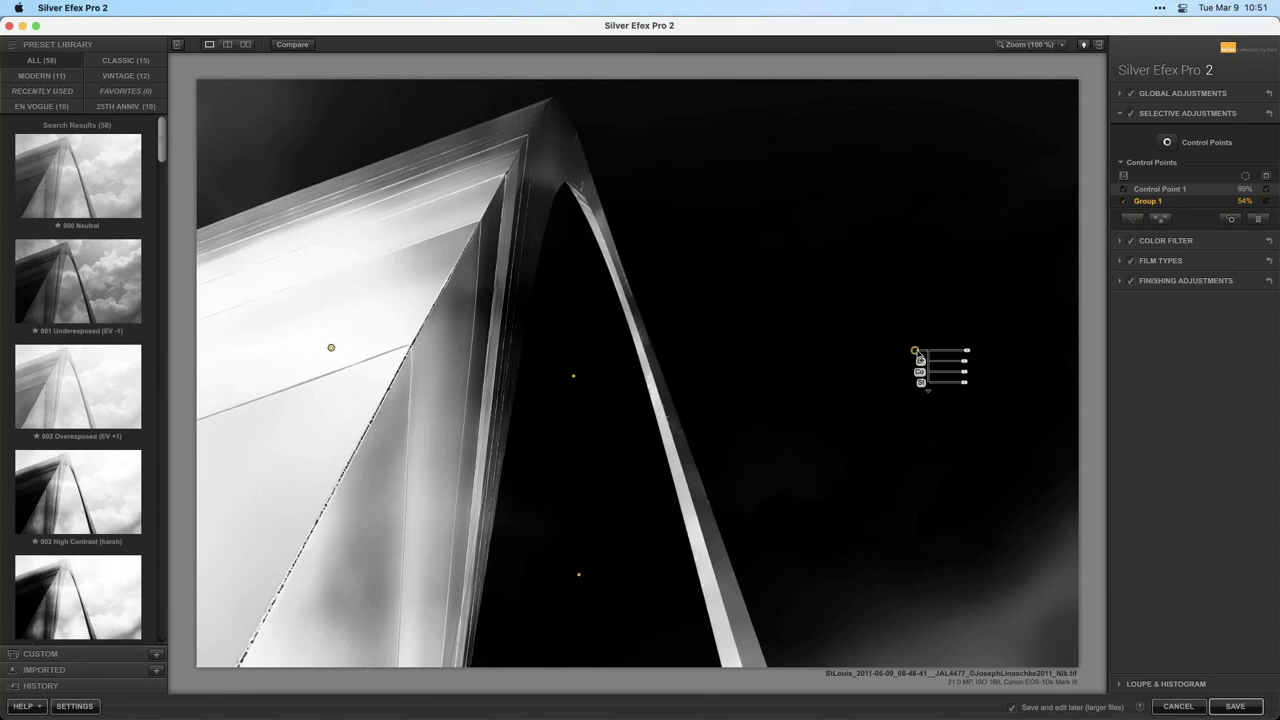
Ungroup the sky points and darken the right-hand point, first to -35%, then to -100% brightness
click(1159, 219)
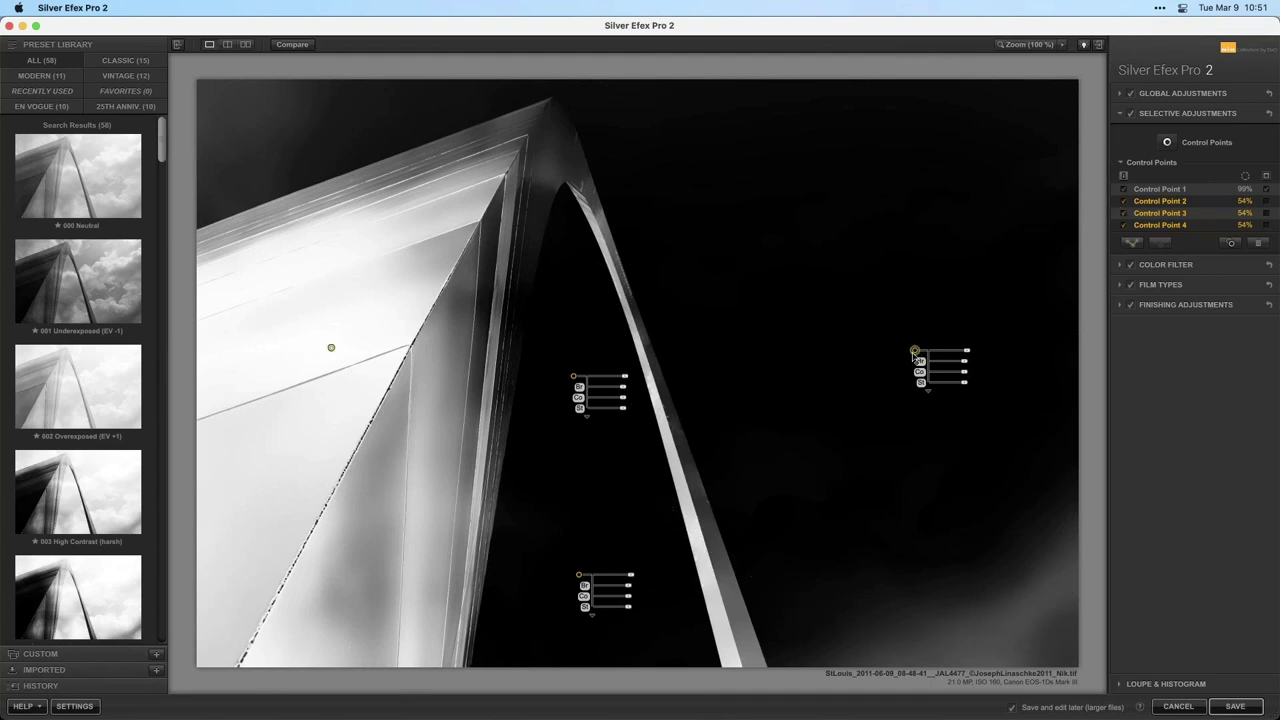
drag(964, 361, 946, 366)
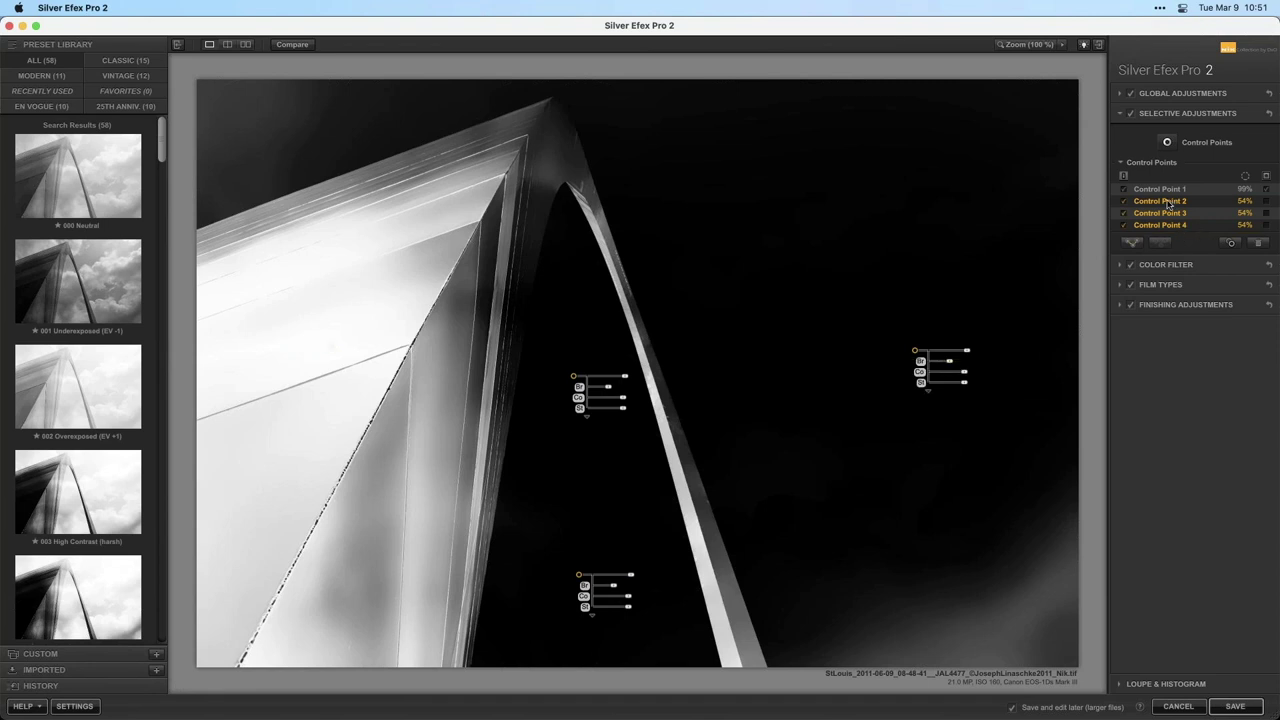
click(1132, 242)
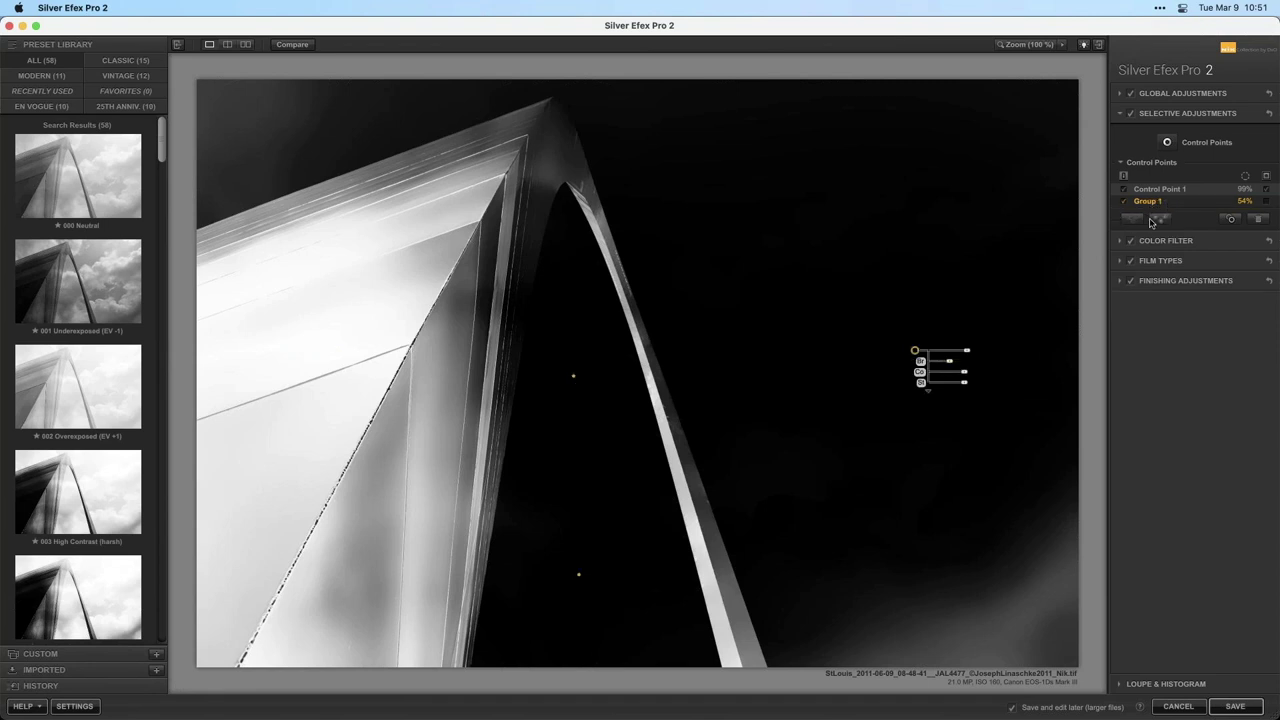
click(1159, 219)
click(1177, 200)
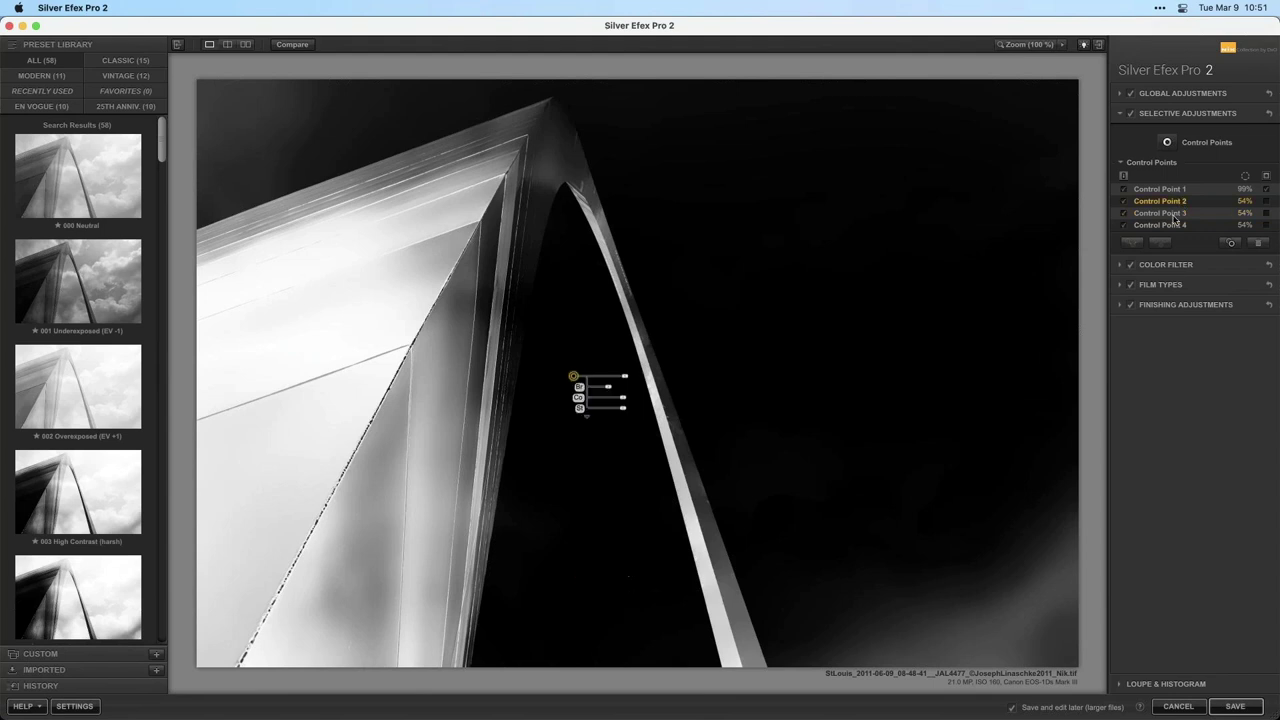
click(1163, 215)
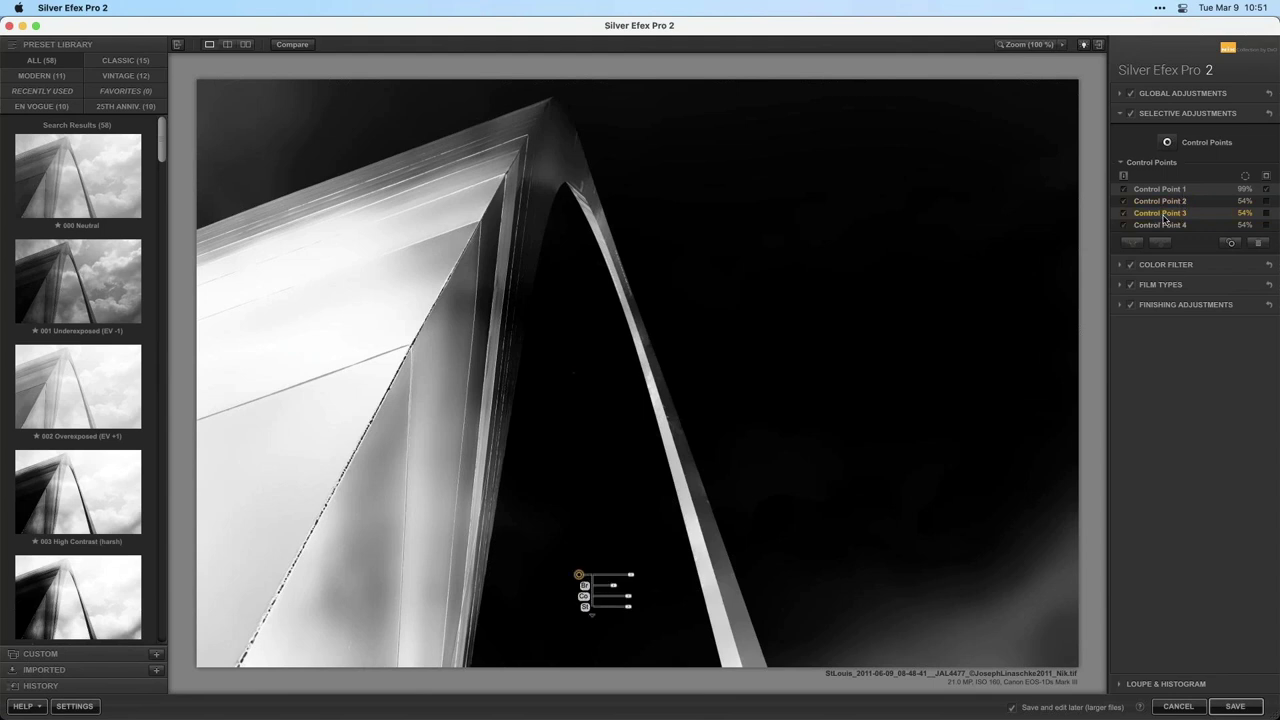
click(1163, 225)
drag(920, 365, 713, 383)
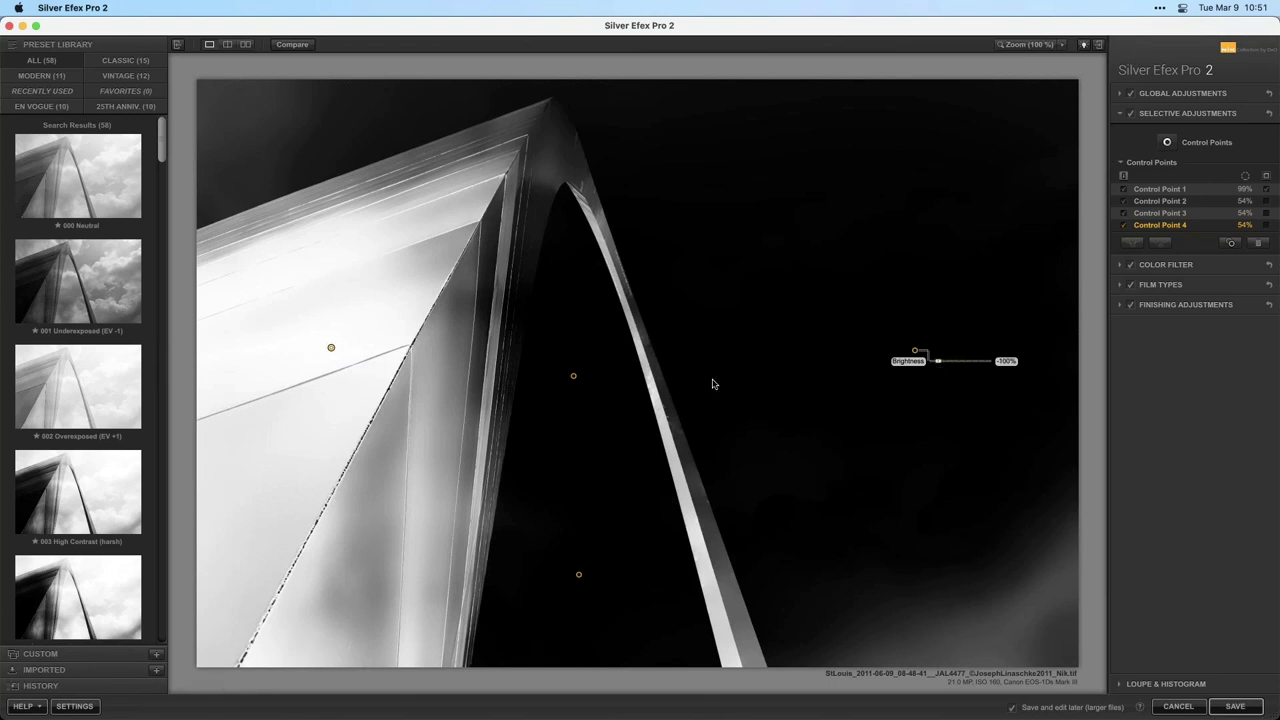
Brighten the centre sky point, then regroup all three sky points into Group 1
click(574, 378)
drag(615, 391, 660, 385)
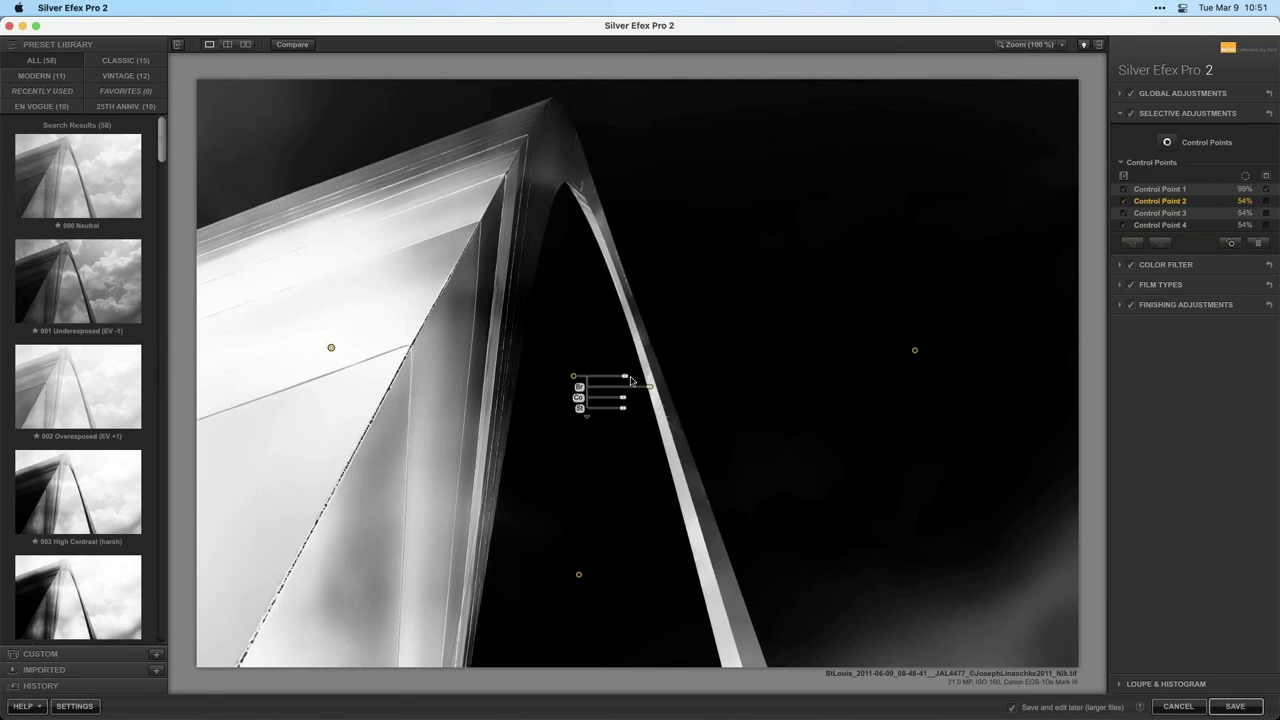
click(915, 352)
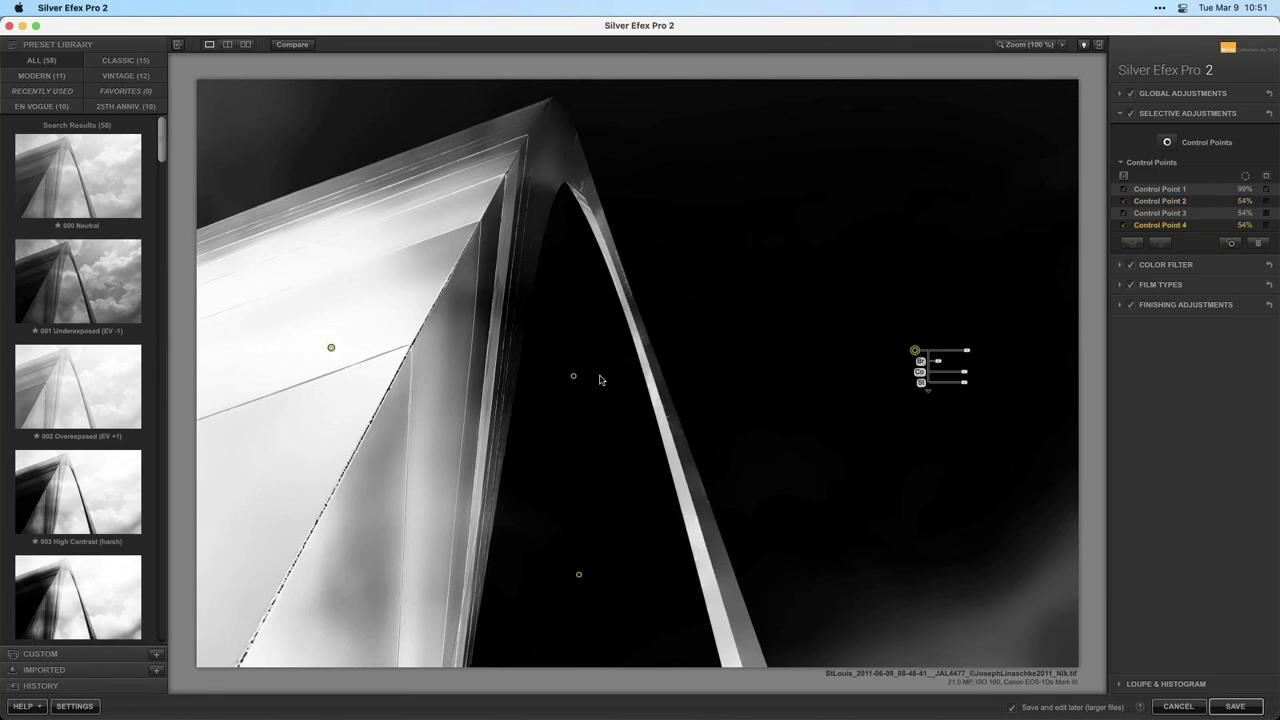
click(574, 376)
click(578, 575)
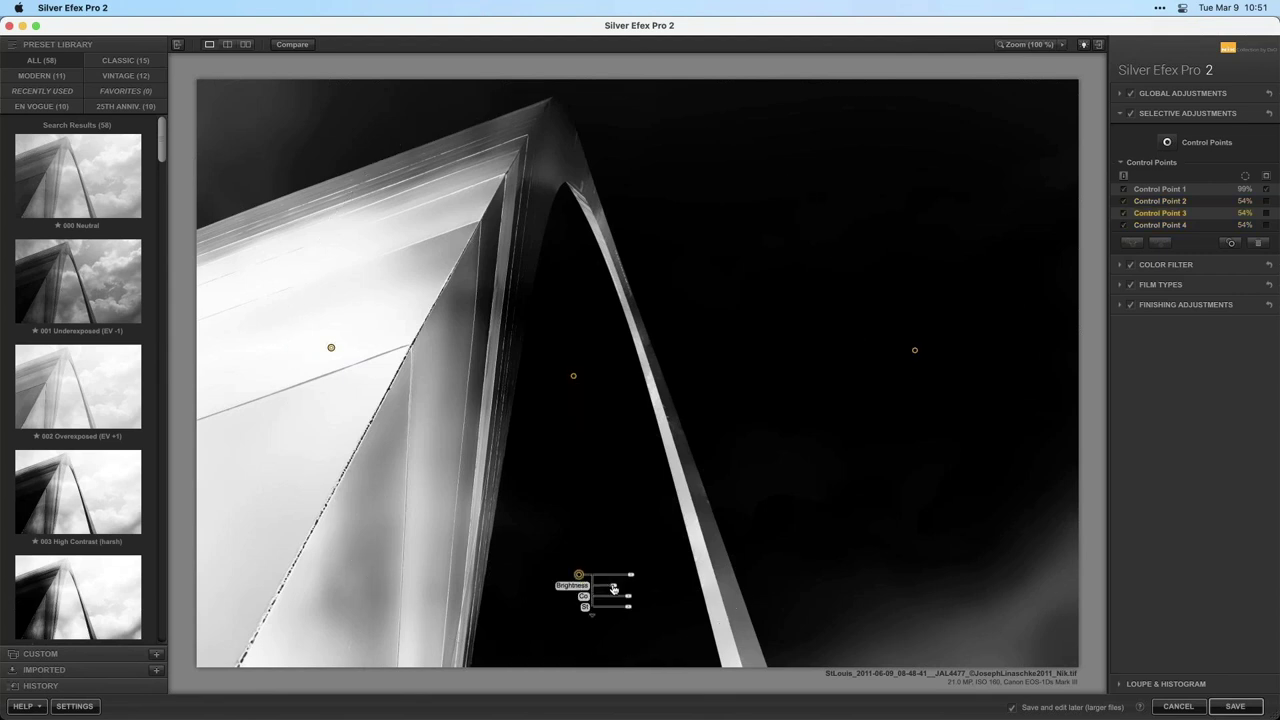
click(574, 377)
shift+click(578, 578)
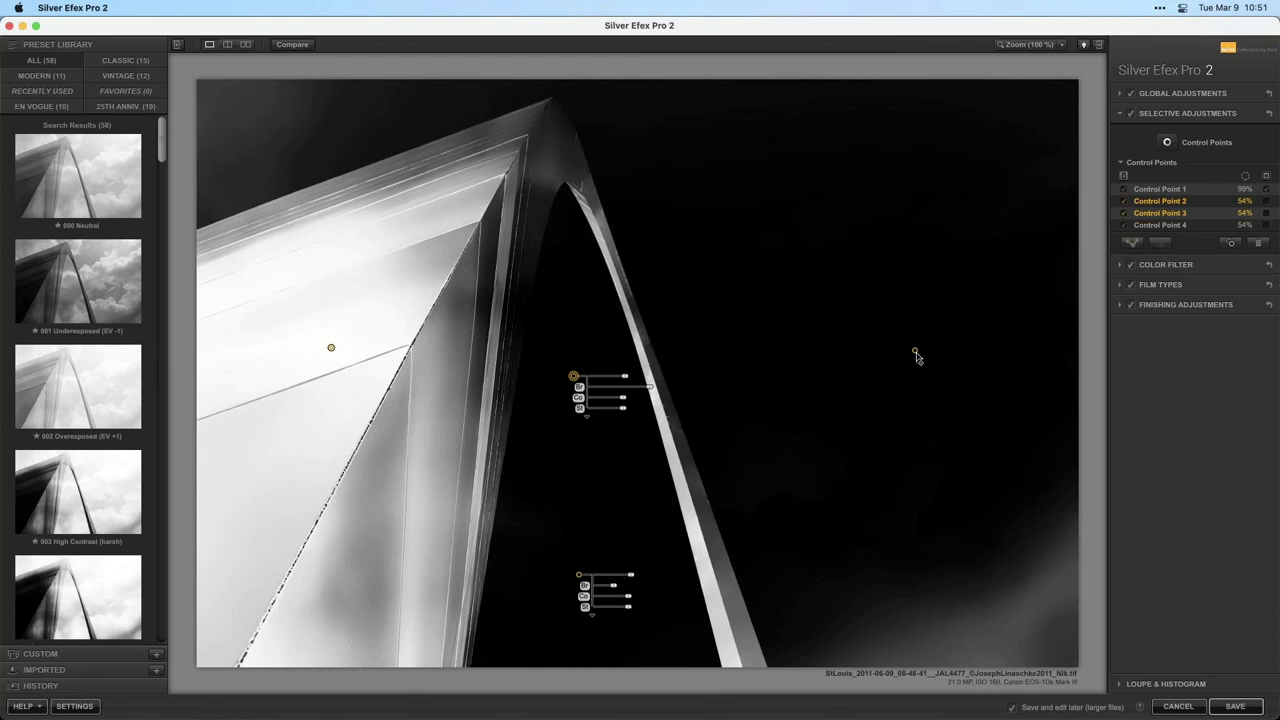
shift+click(915, 352)
click(1131, 242)
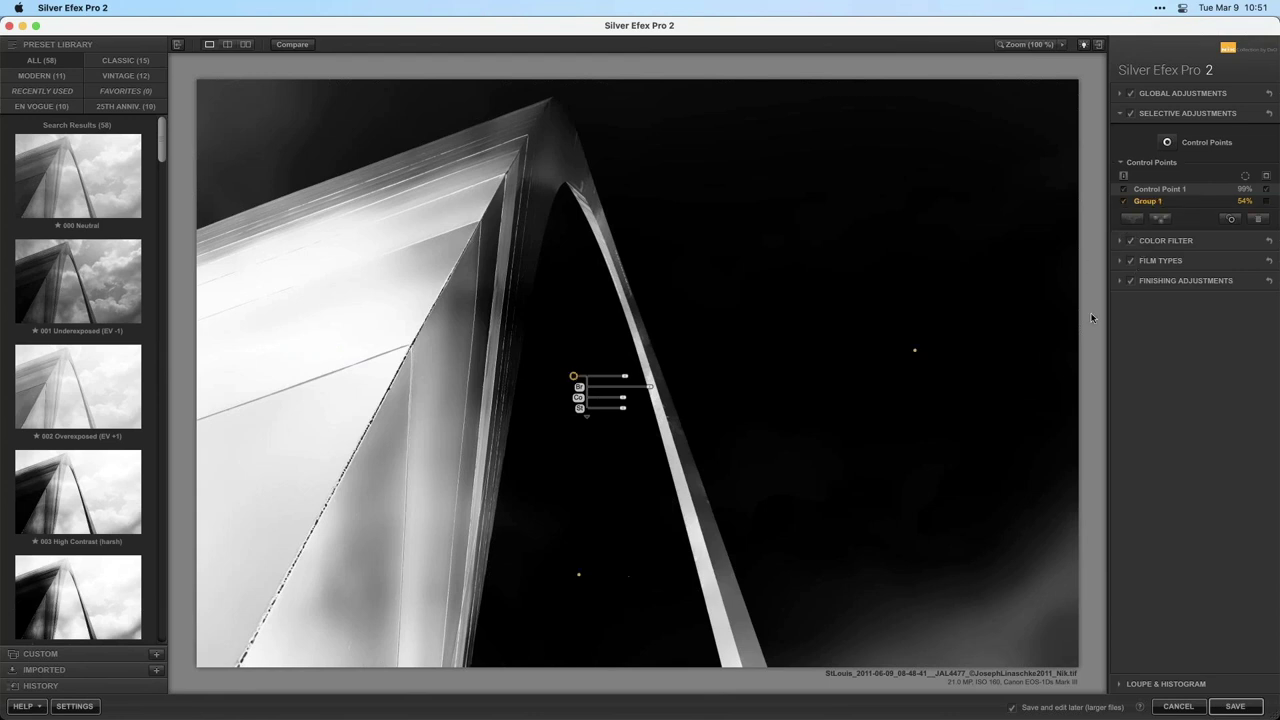
Shrink the right-hand sky point slightly and fine-tune the centre point's brightness
drag(650, 391, 625, 388)
click(916, 352)
mouse_move(968, 353)
mouse_down()
mouse_move(943, 357)
mouse_move(973, 355)
mouse_up()
click(573, 377)
drag(624, 390, 620, 390)
drag(626, 390, 575, 381)
Switch off Group 1, give the arch point 100% Structure, and add a point in the upper-right sky
click(1265, 200)
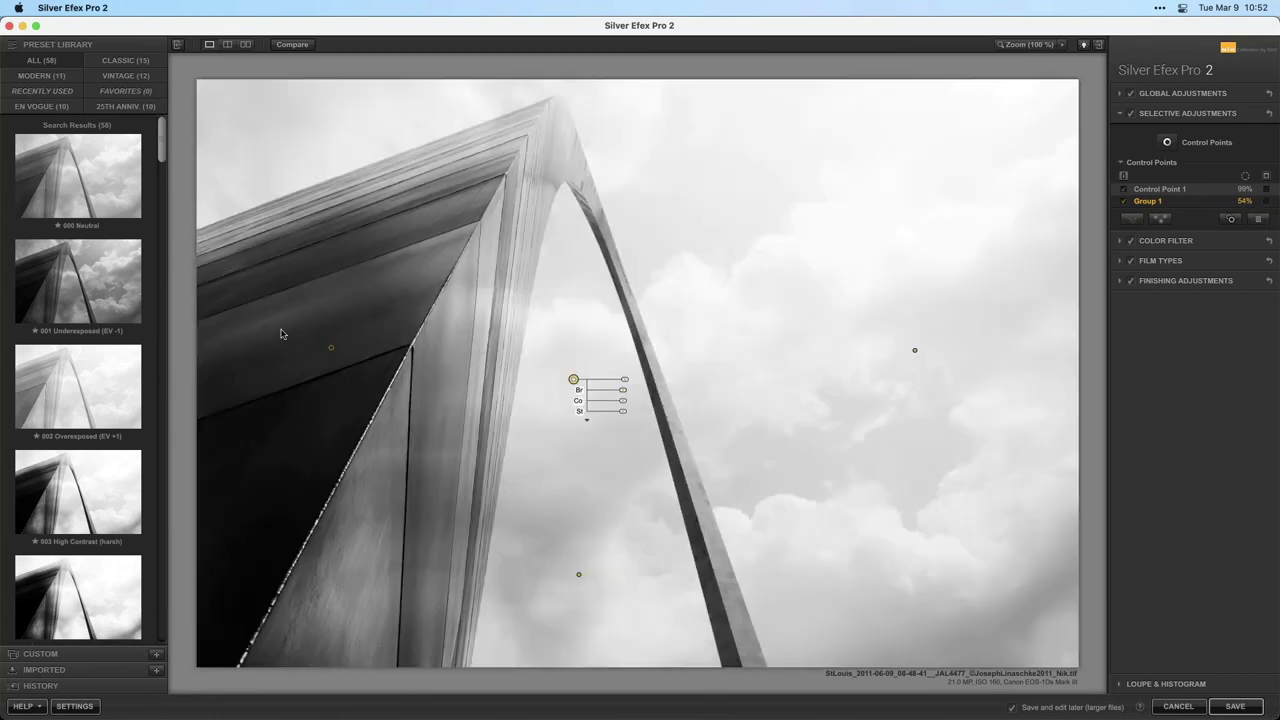
click(332, 350)
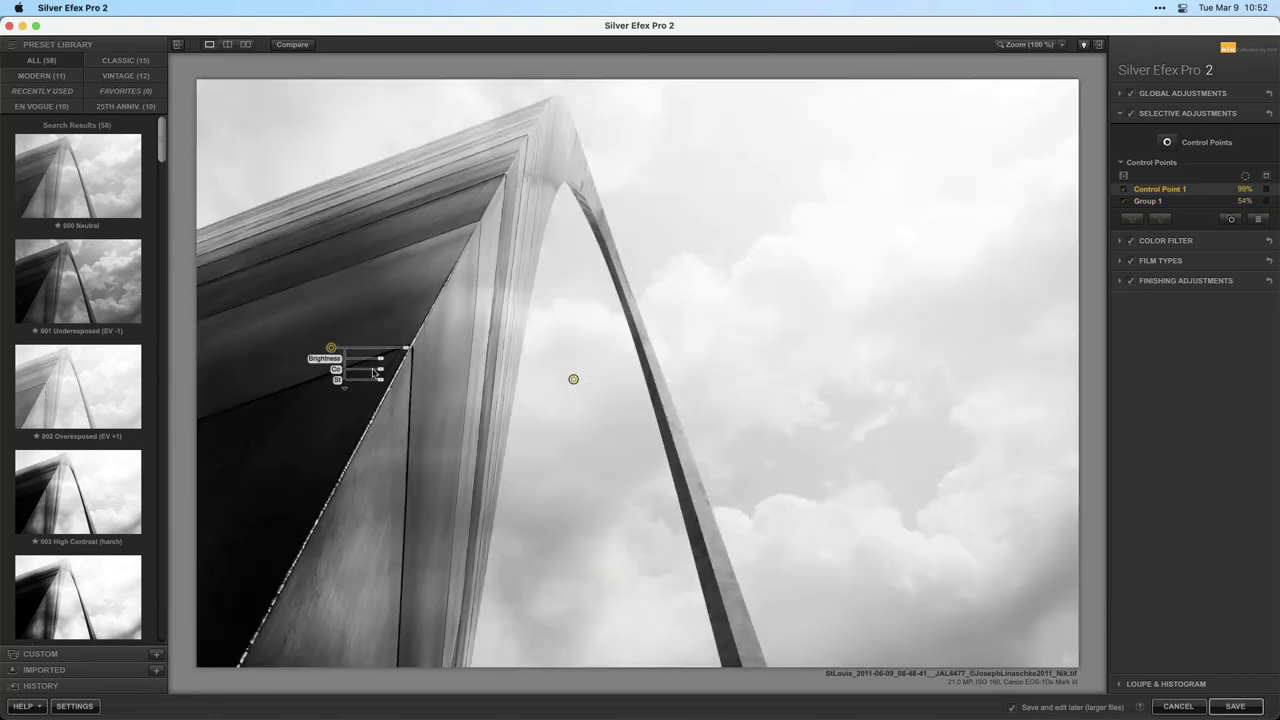
drag(390, 383, 422, 385)
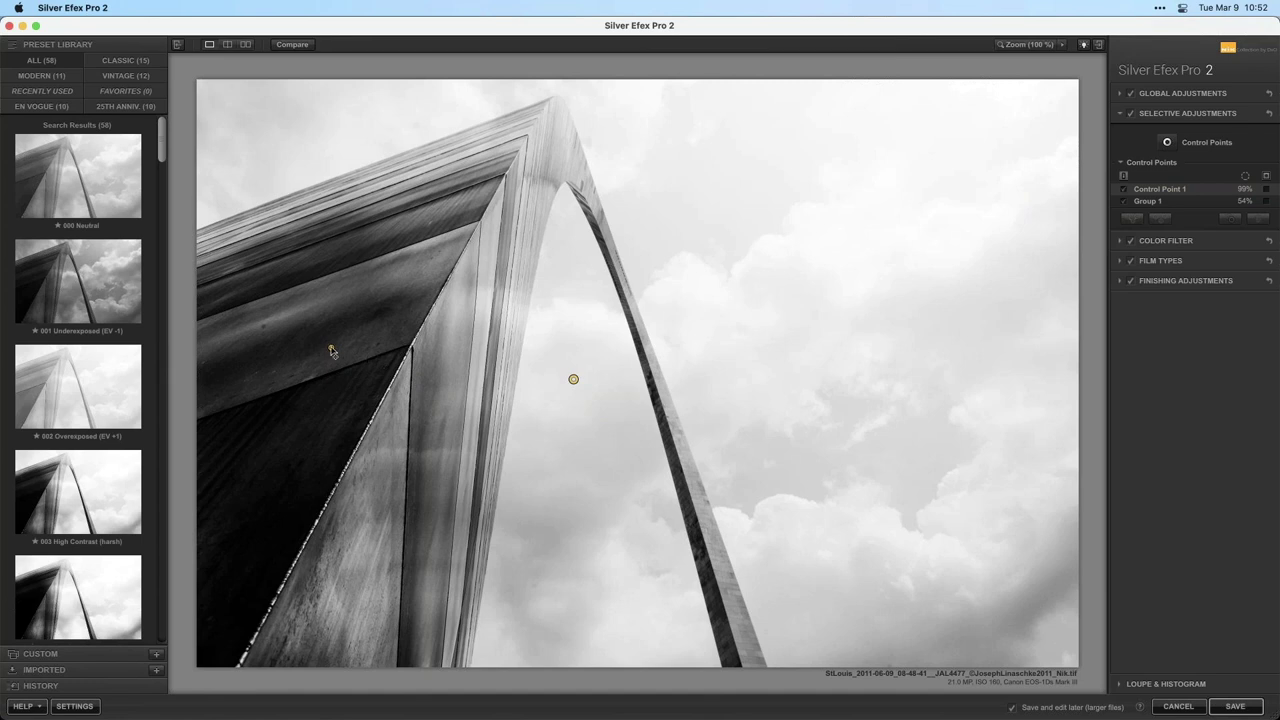
drag(379, 363, 382, 362)
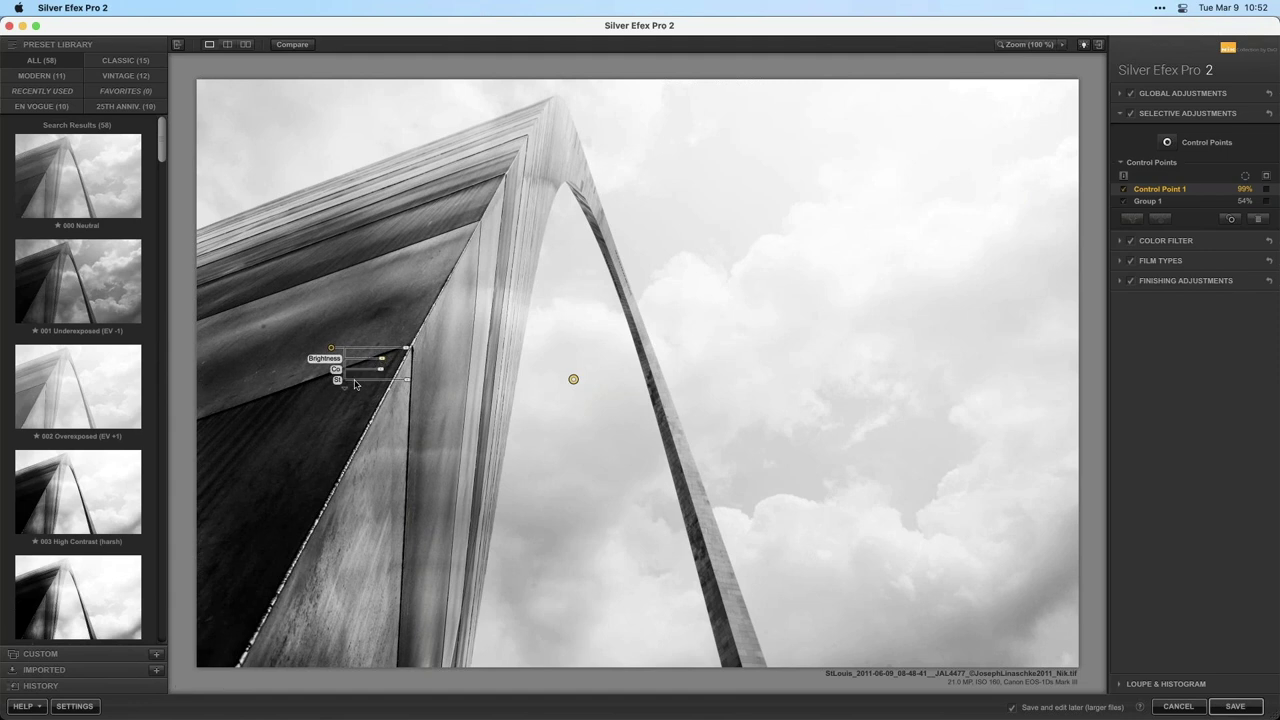
click(1166, 142)
click(884, 226)
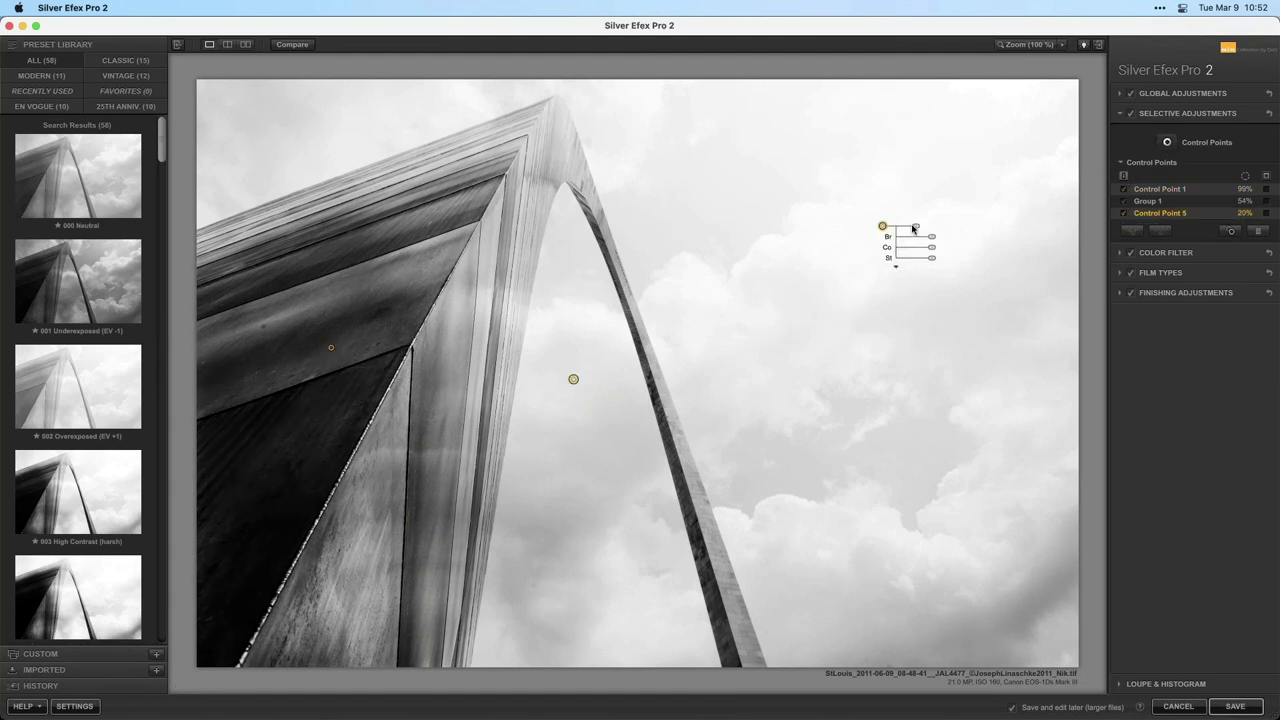
Resize the new upper-right sky point, delete it, then restore it with Cmd+Z
mouse_move(911, 227)
mouse_down()
mouse_move(975, 263)
mouse_move(917, 245)
mouse_up()
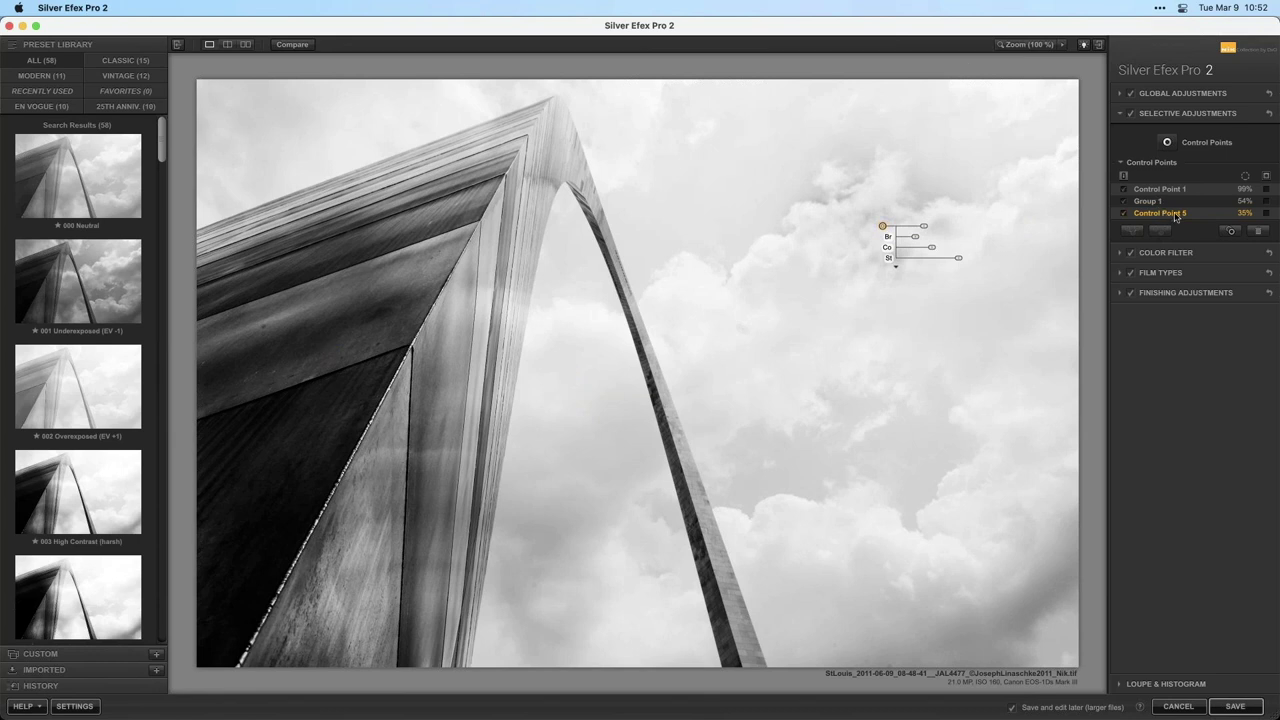
key(Delete)
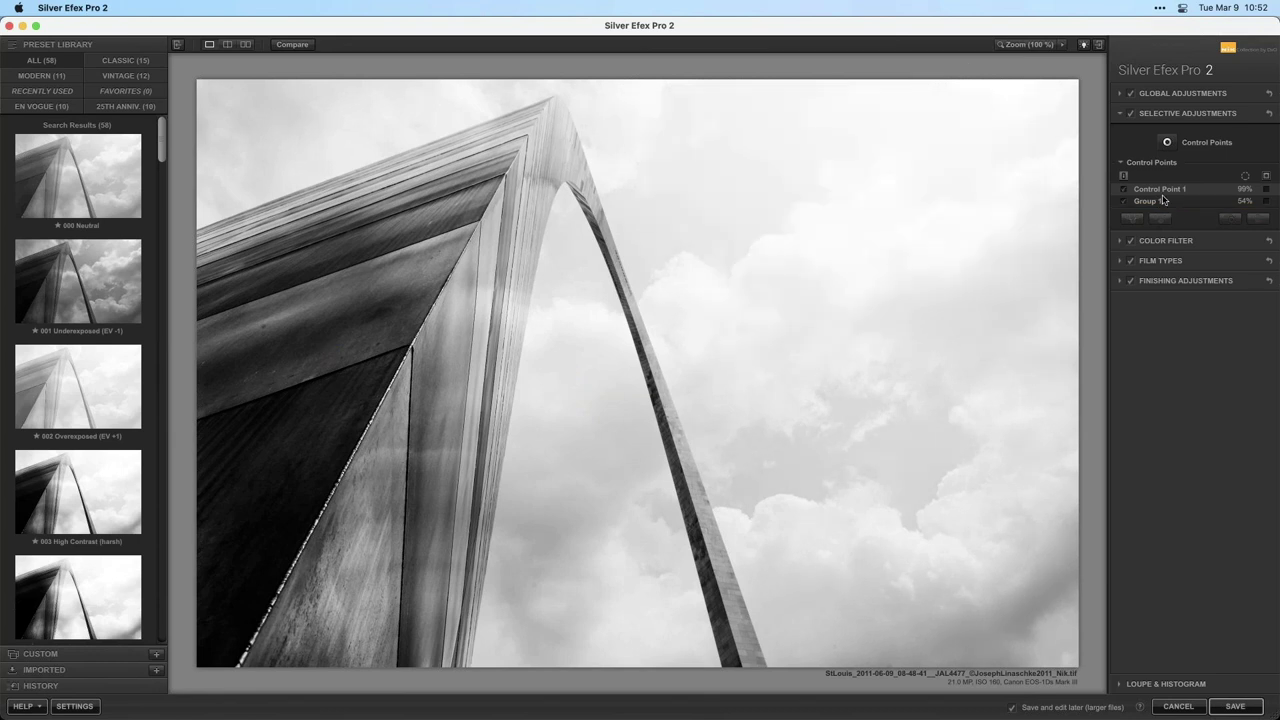
click(1164, 190)
click(1162, 202)
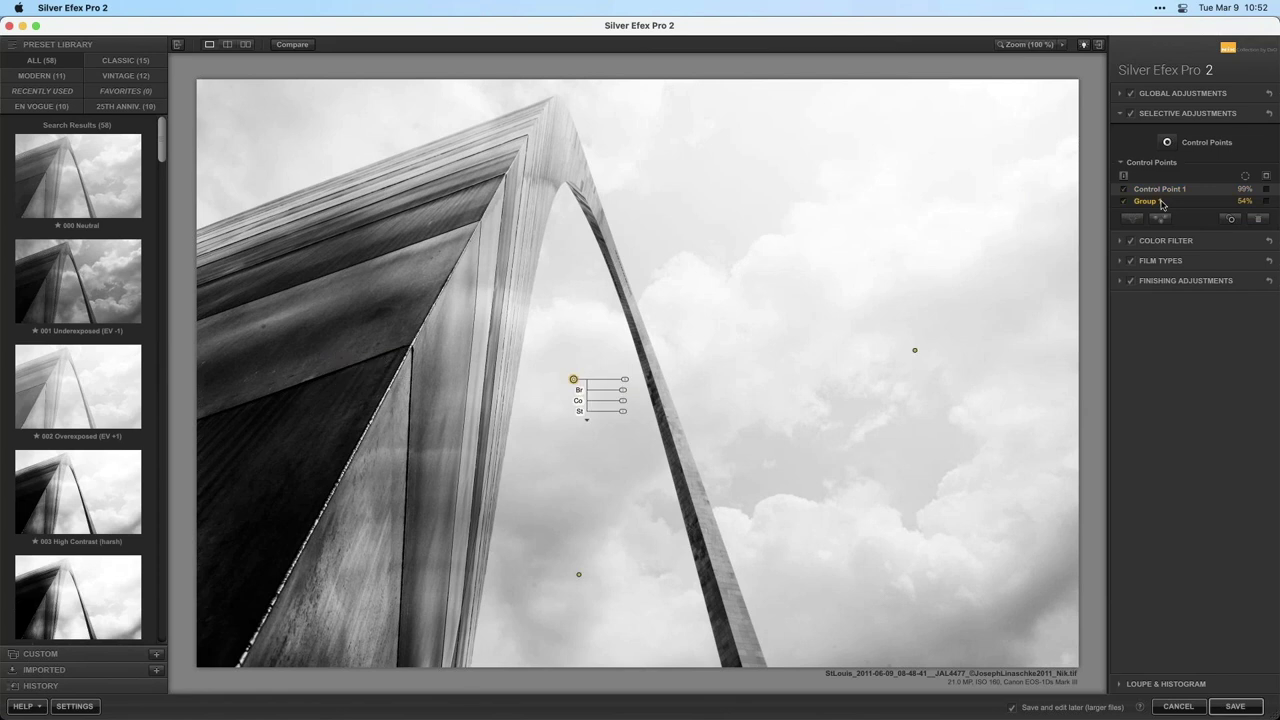
key(super+z)
Delete the Group 1 sky points, keeping only the arch point and the 35% sky point
click(1166, 204)
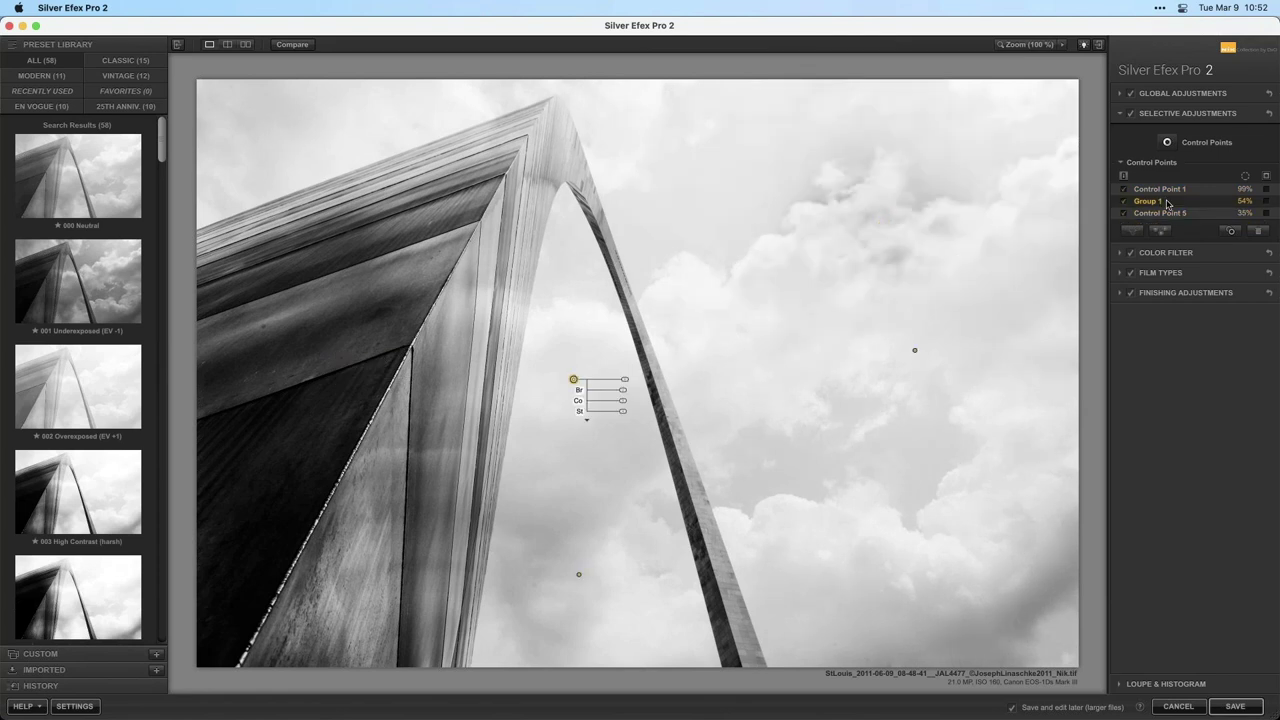
key(super+z)
click(1150, 206)
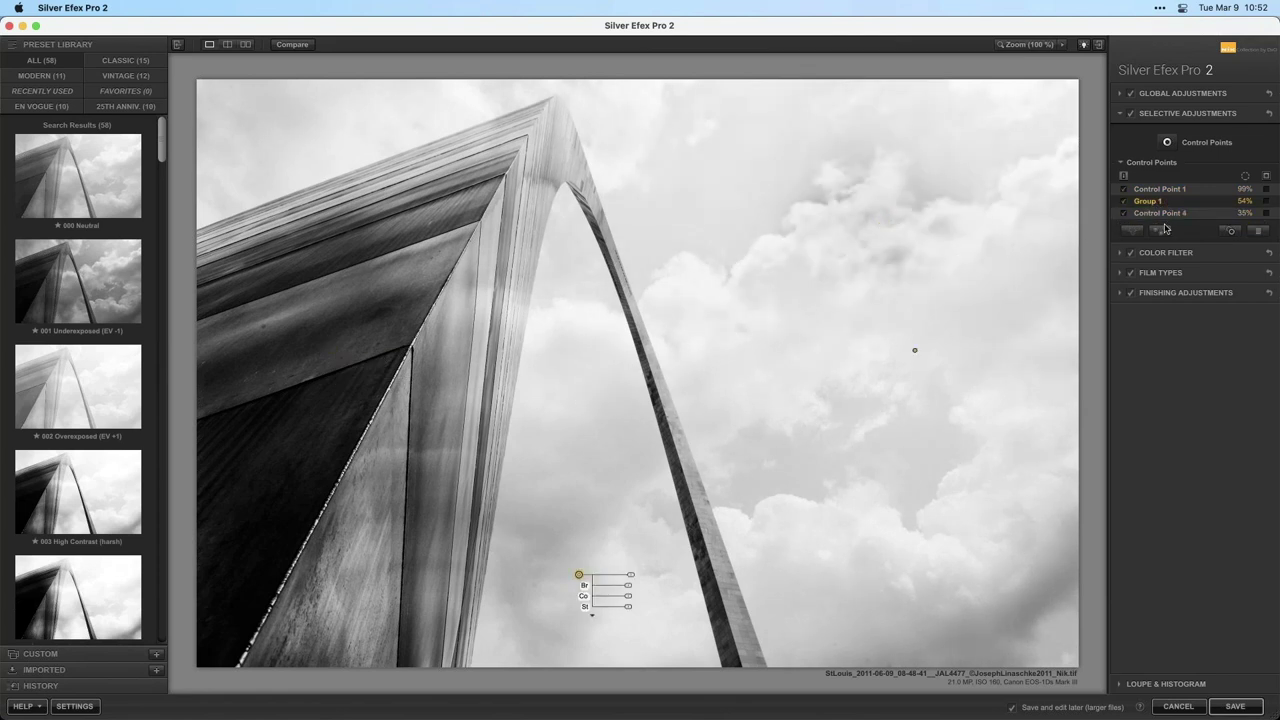
click(1258, 231)
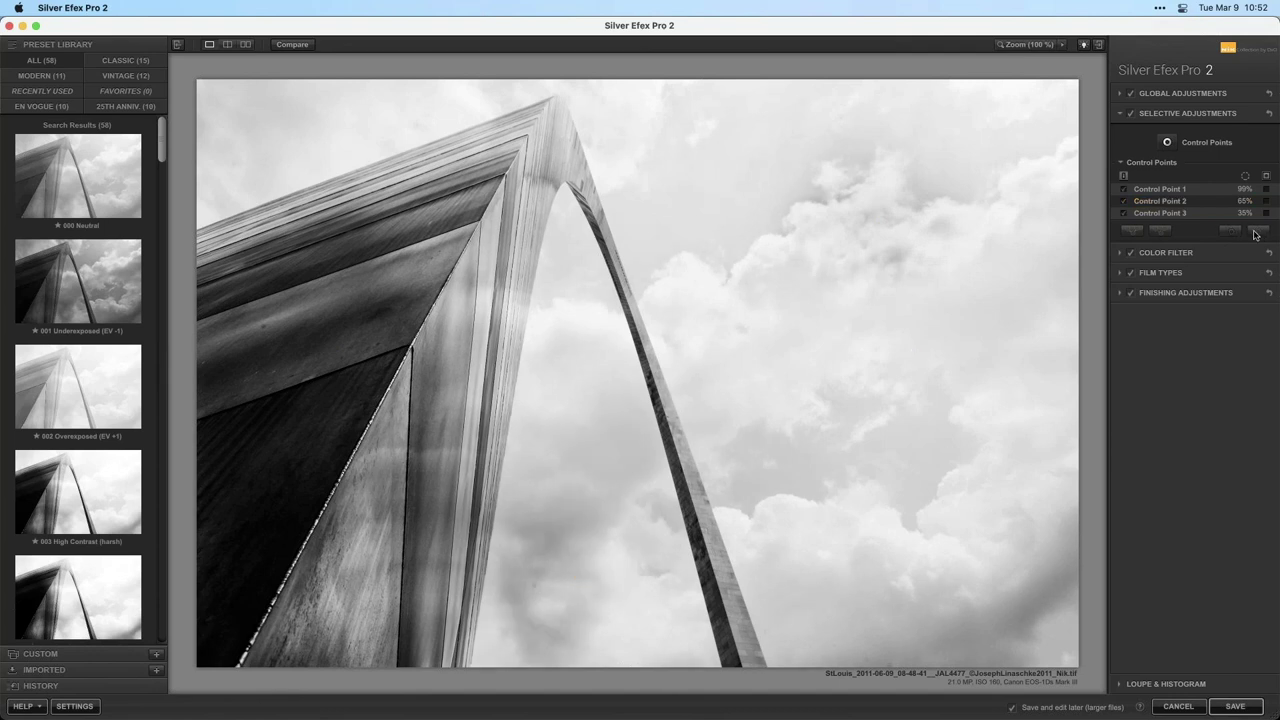
click(1180, 206)
click(1258, 230)
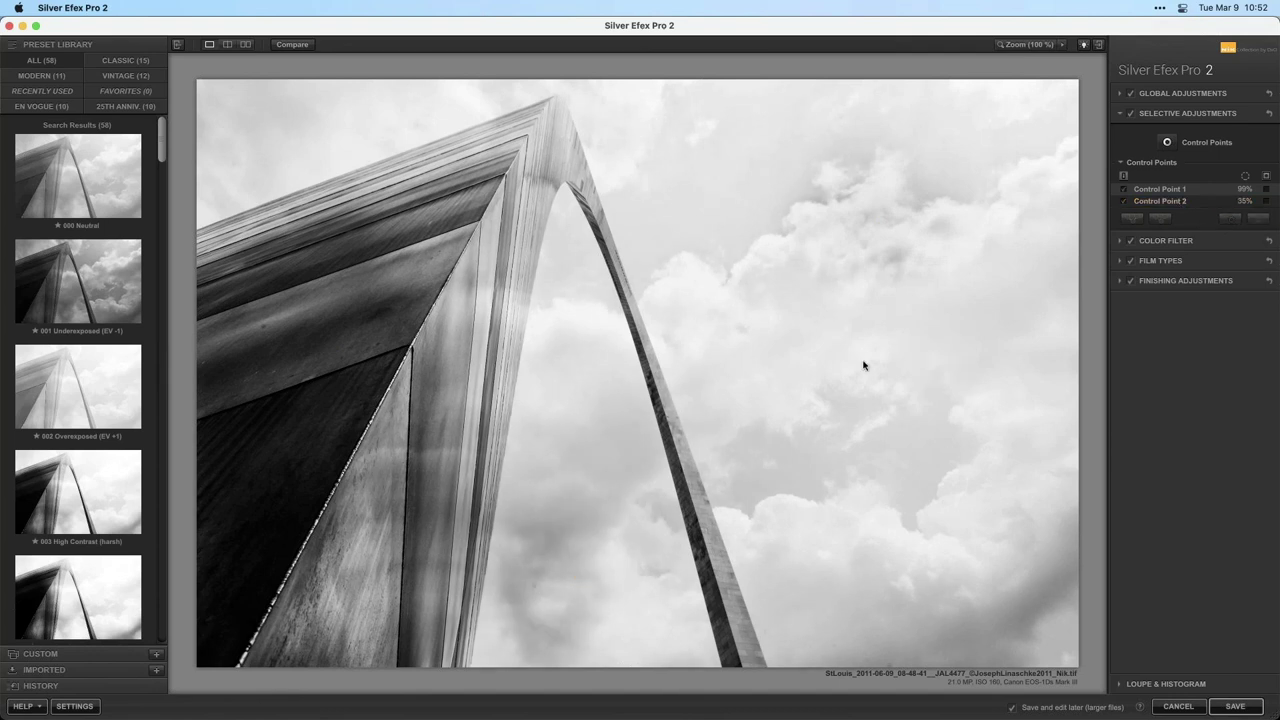
Enlarge the upper-right sky point to 59% and add a lower-right cloud point with 72% Structure
click(1160, 204)
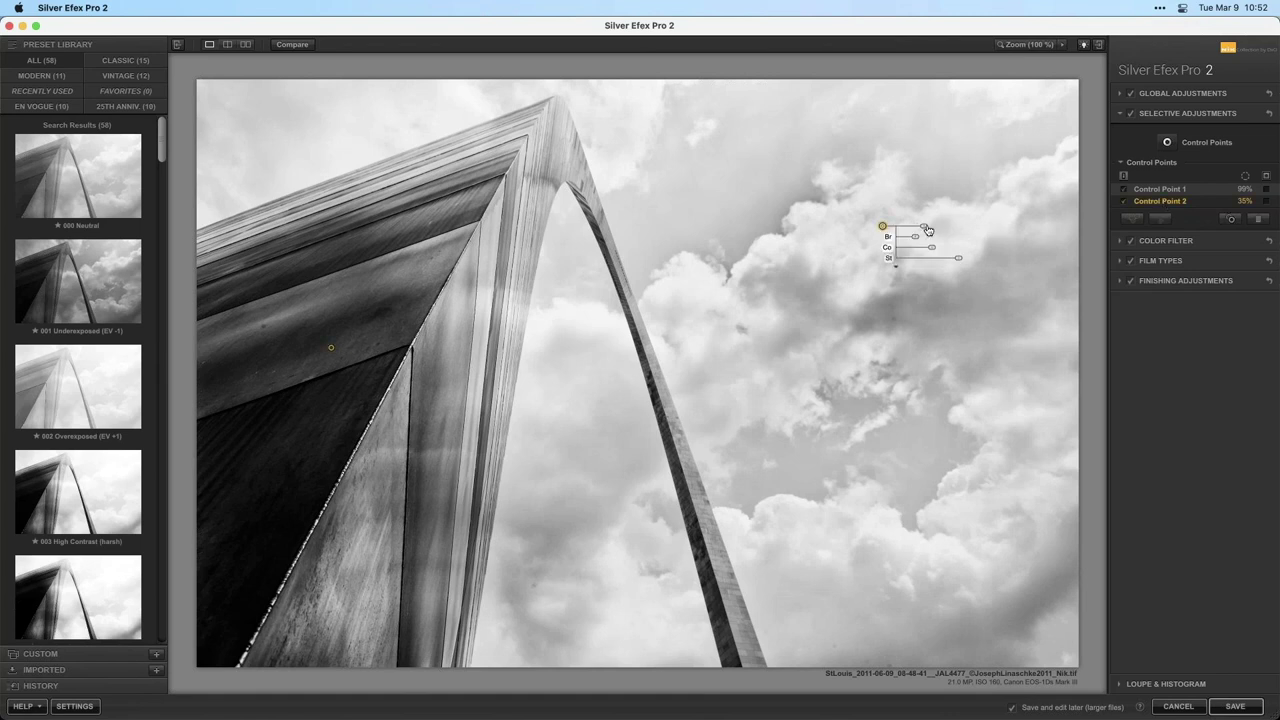
drag(923, 226, 793, 479)
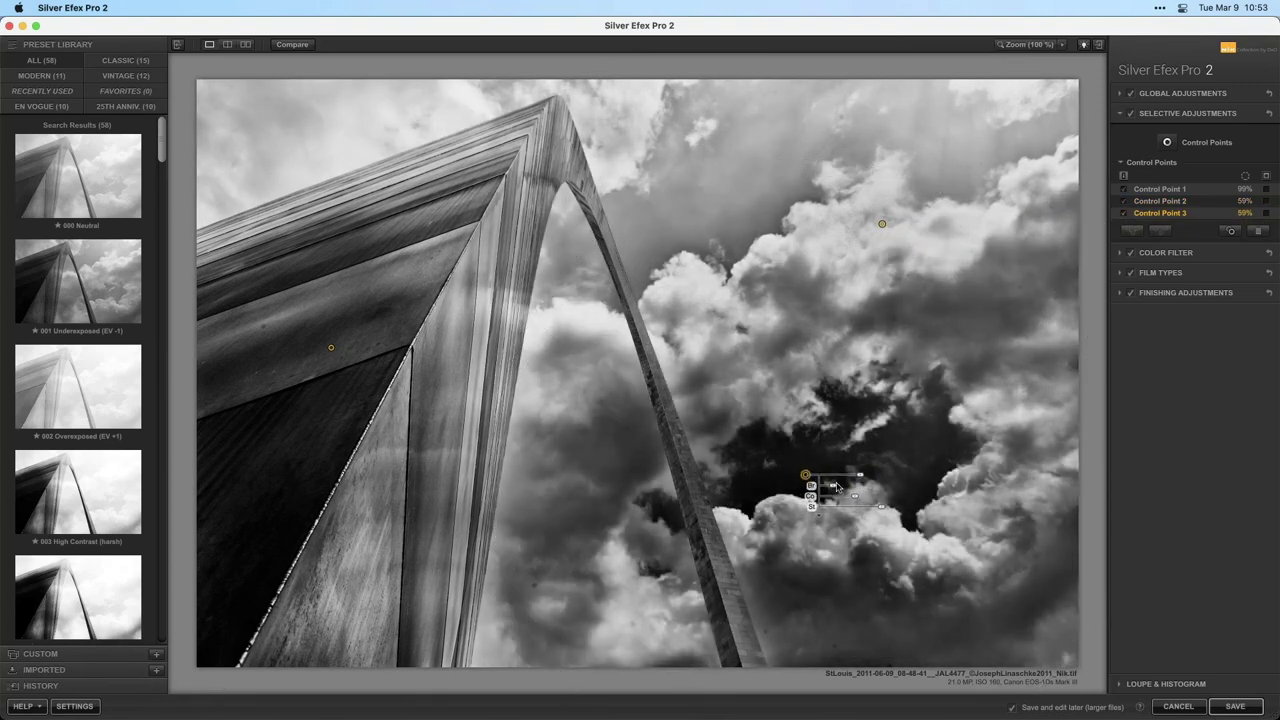
drag(884, 507, 871, 511)
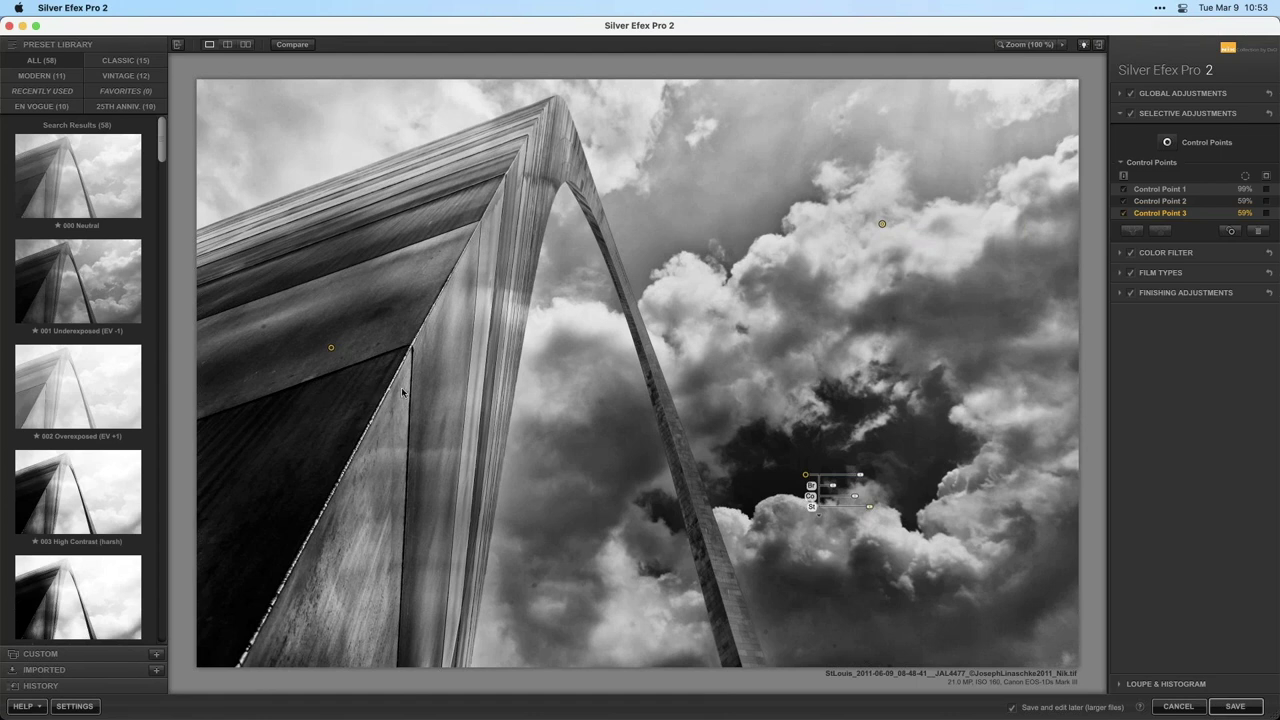
Select the arch, upper-right and lower-right control points in turn to review them
click(332, 349)
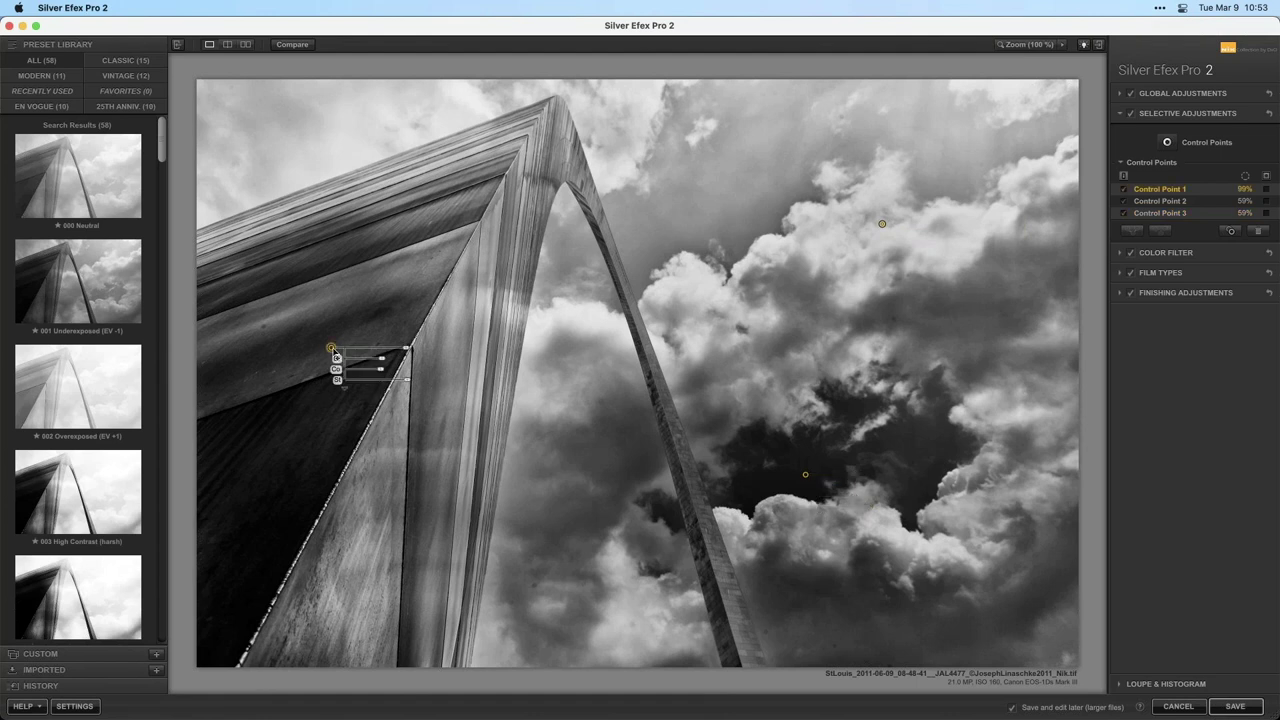
click(882, 224)
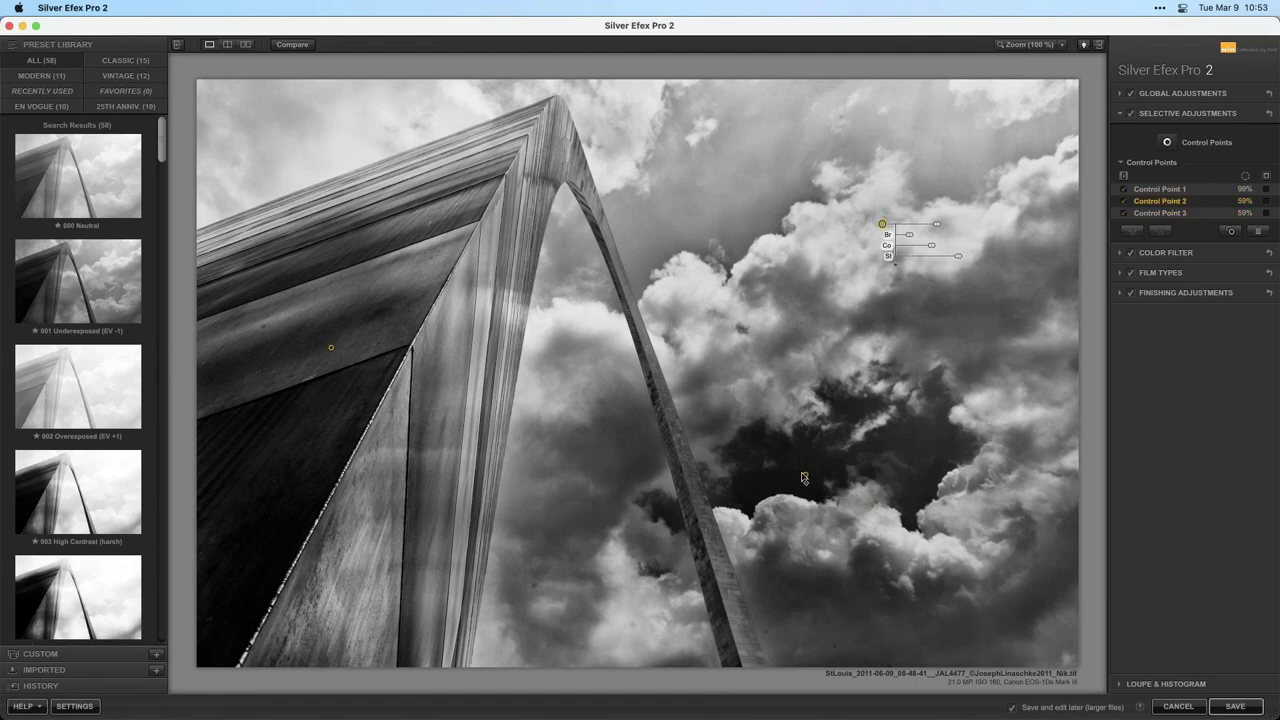
click(806, 475)
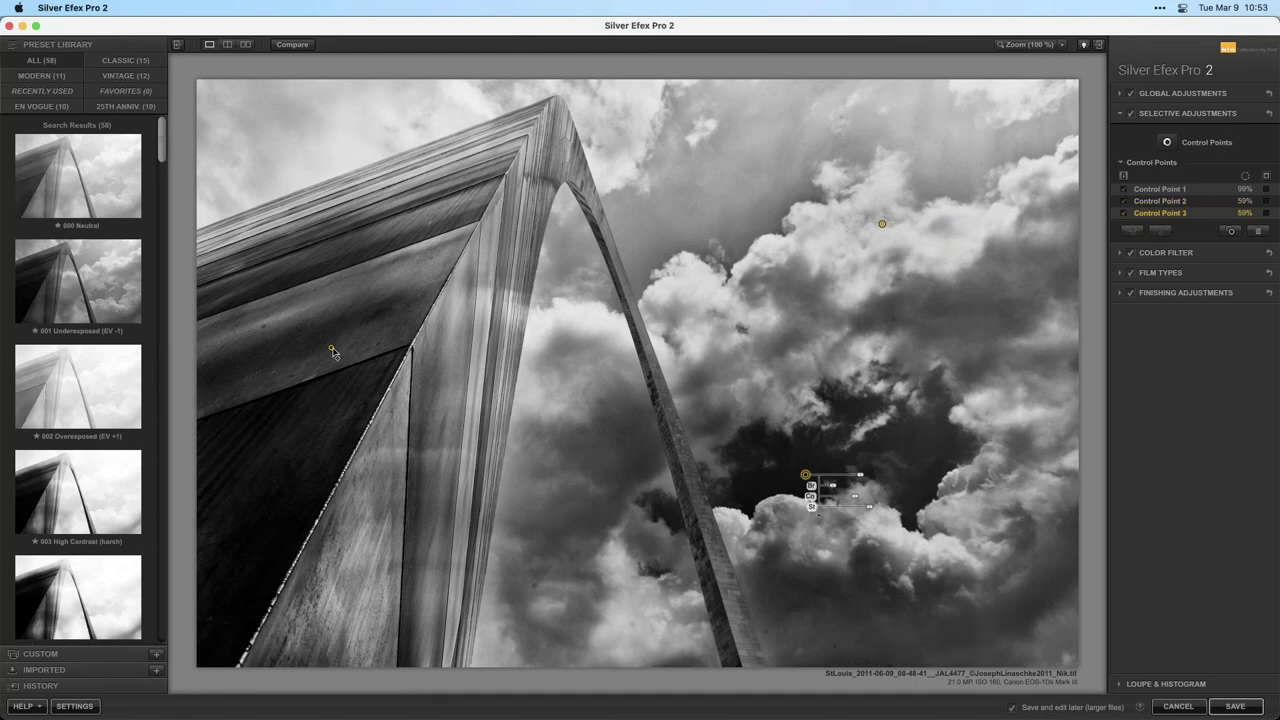
click(332, 350)
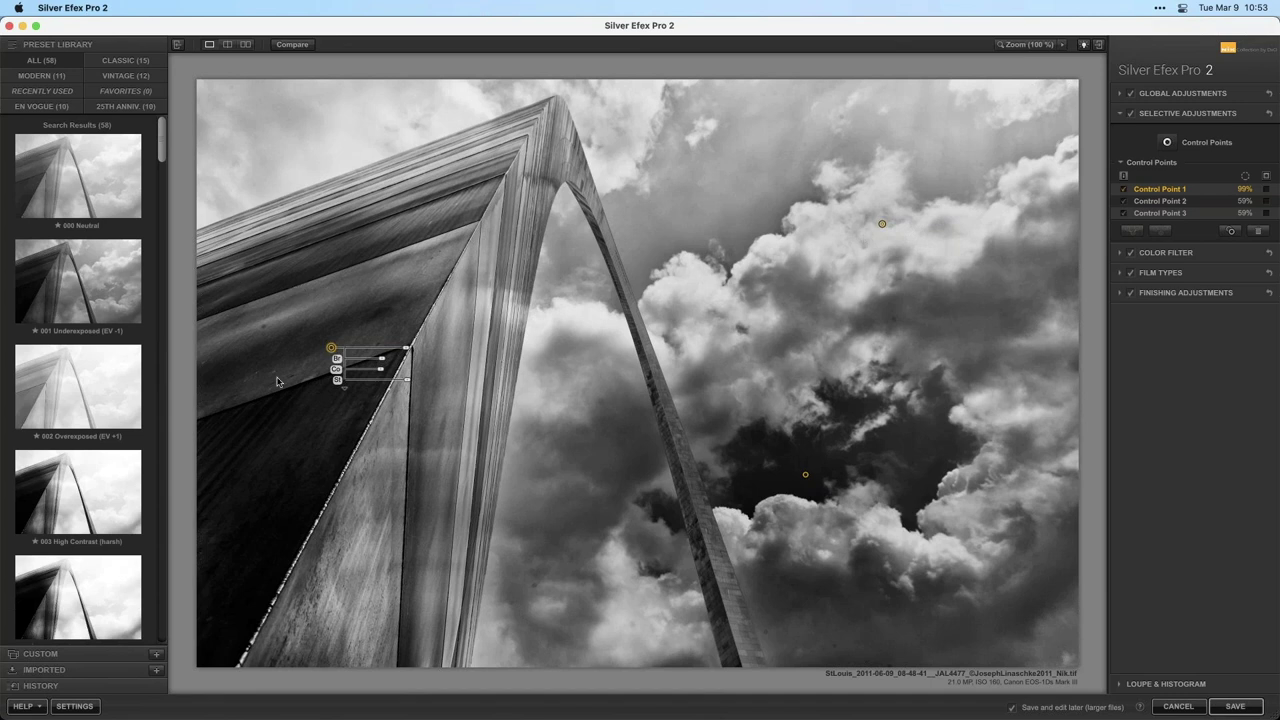
Save the current look as a custom preset named 'Arch'
click(42, 654)
click(156, 60)
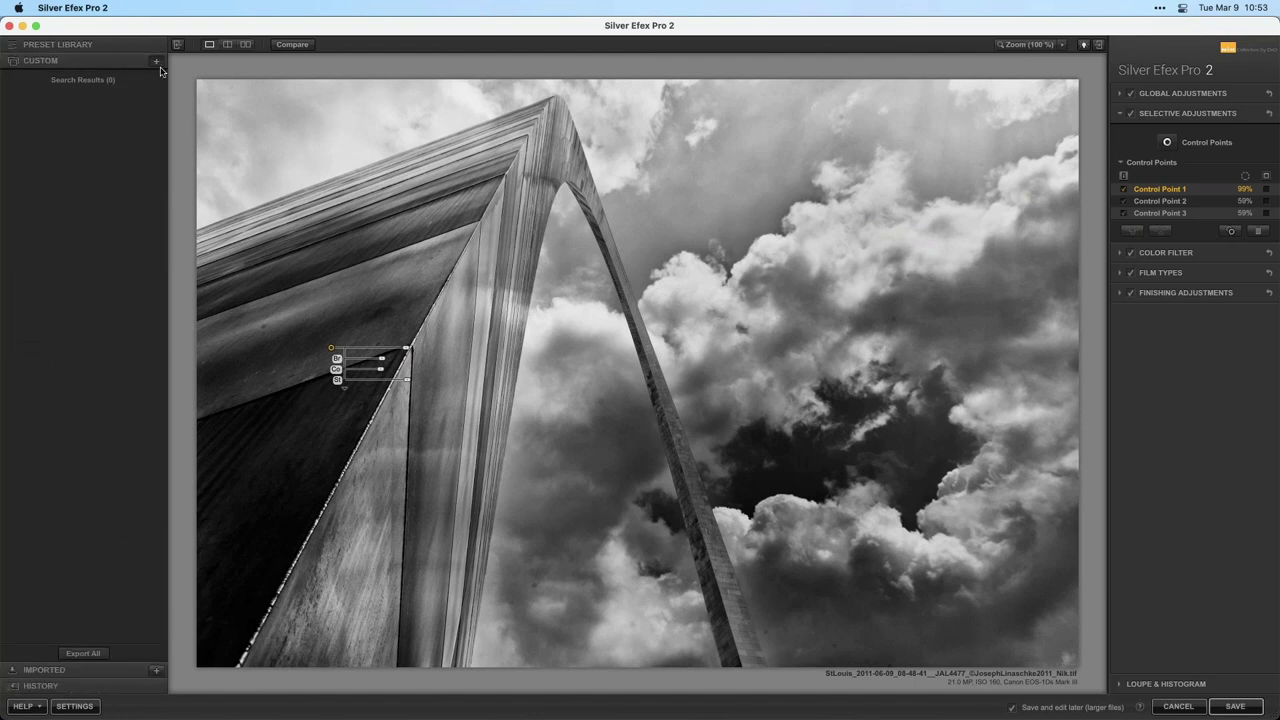
text(Arch)
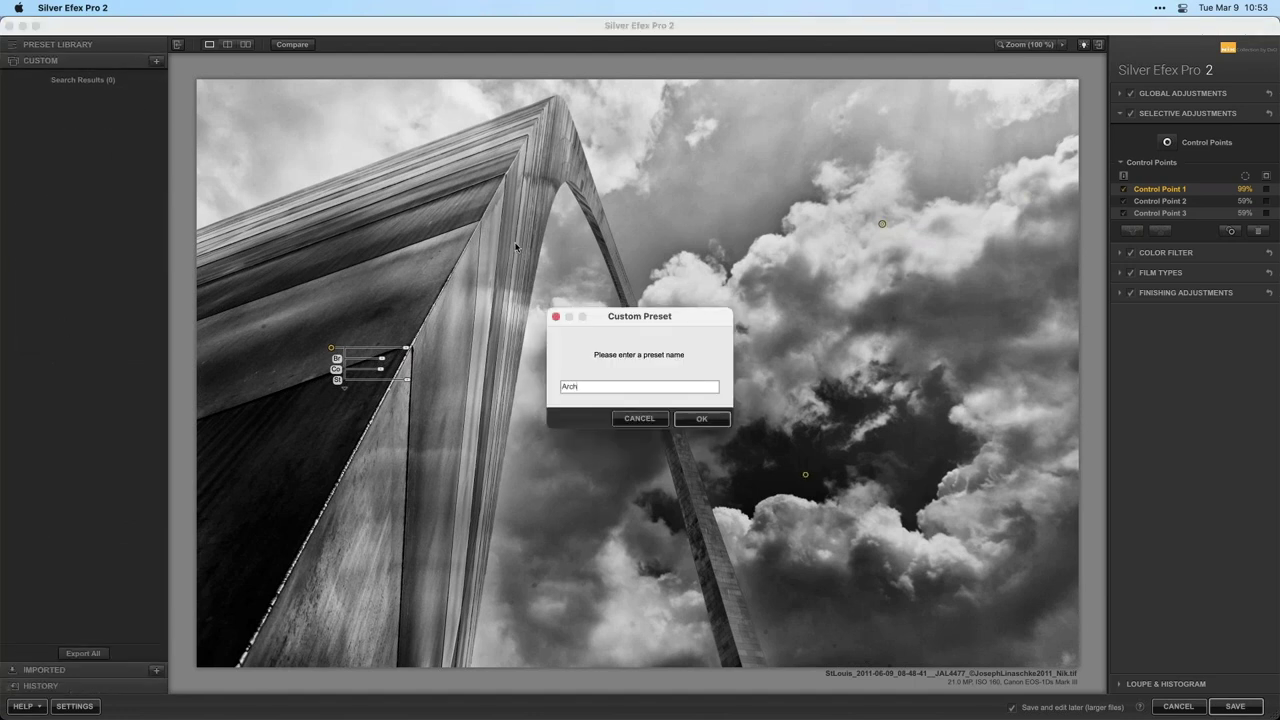
click(694, 418)
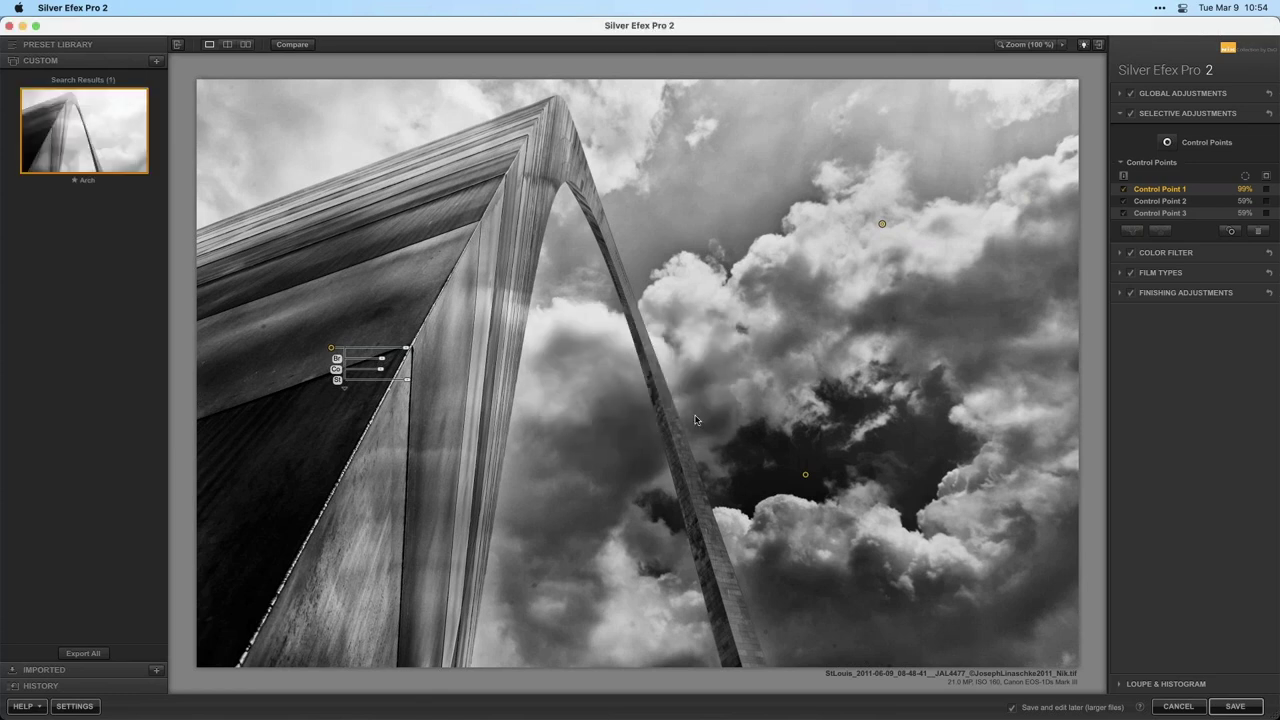
Save a second custom preset named 'Arch +CP', then cancel back to DxO PhotoLab
mouse_move(110, 143)
click(156, 62)
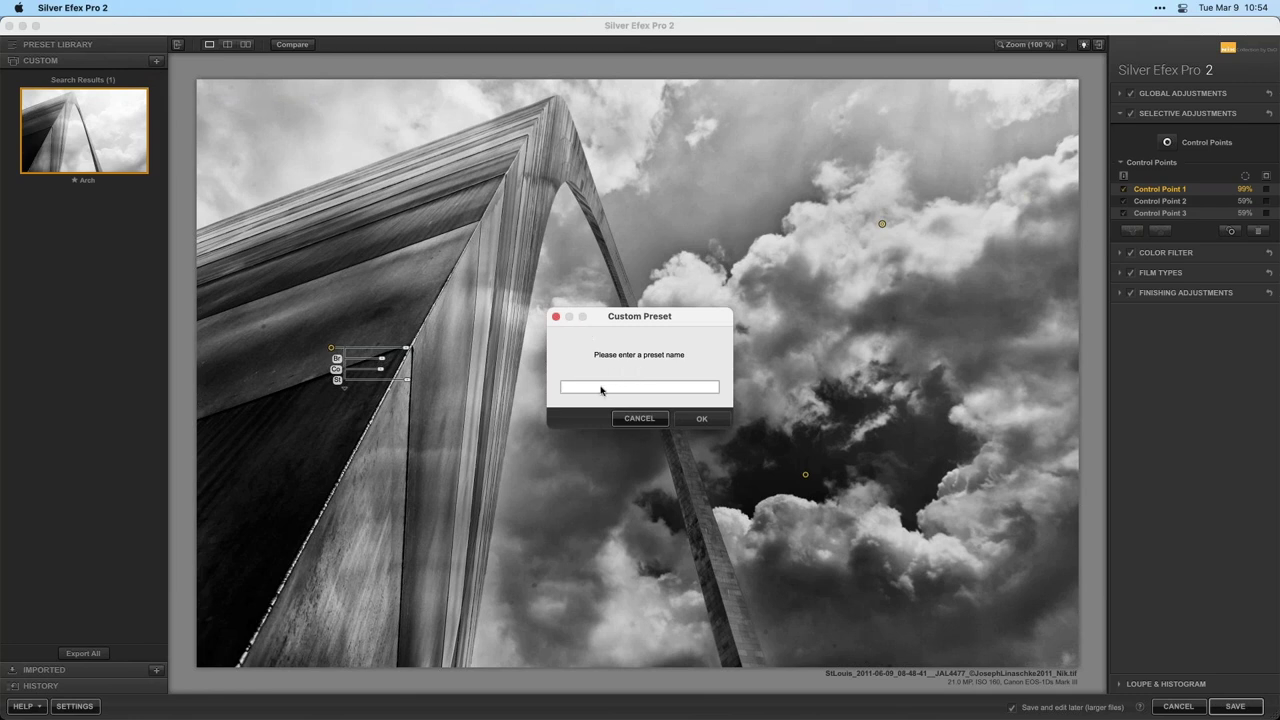
text(Arch +CP)
click(719, 421)
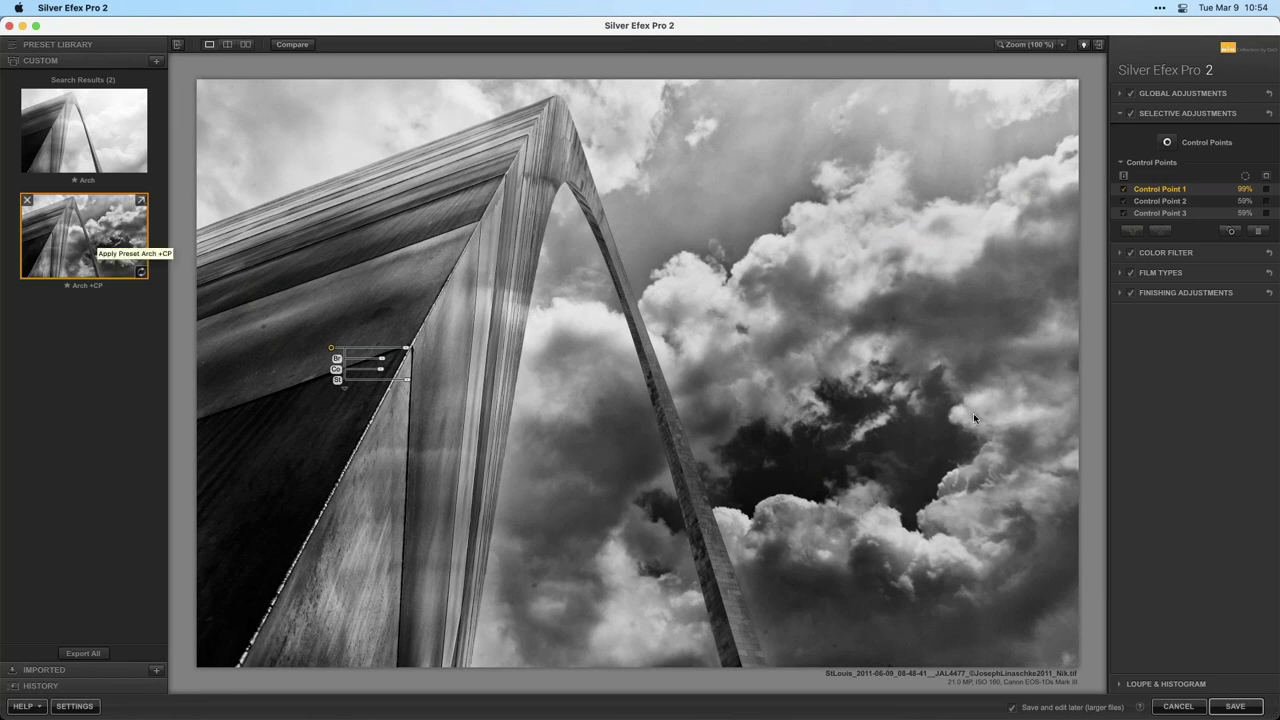
click(1178, 706)
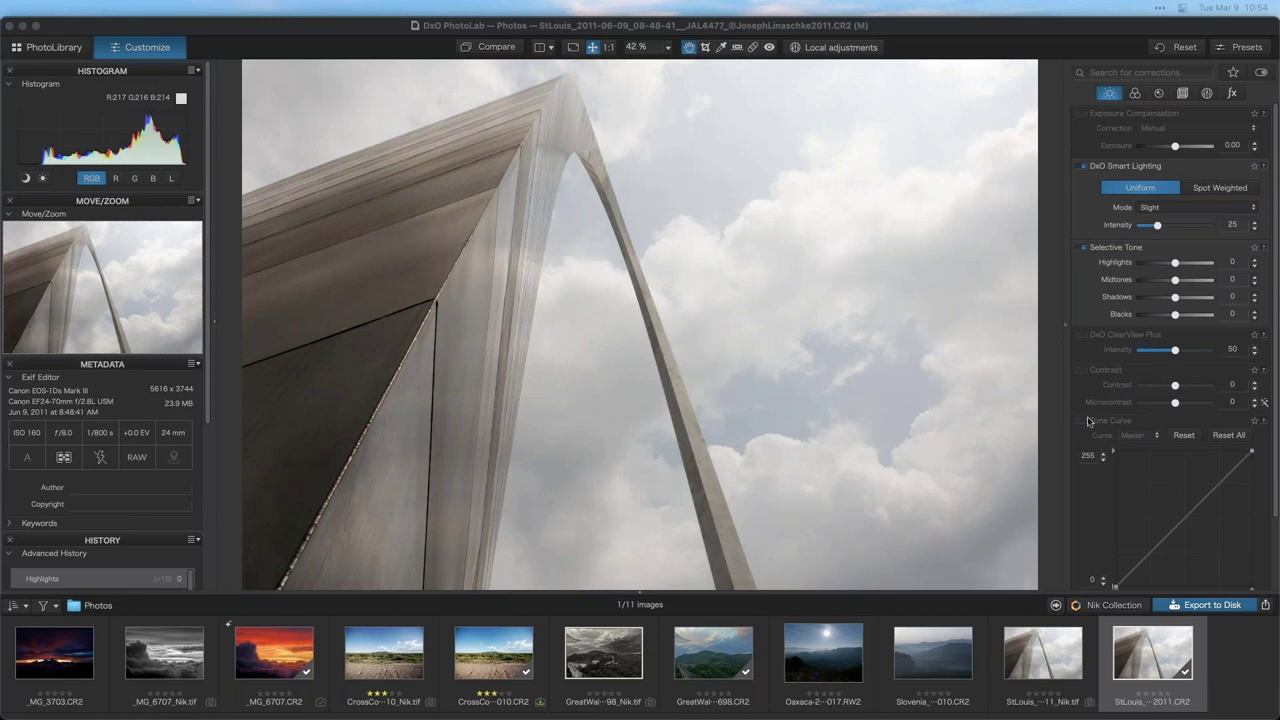
Enable Tone Curve, bend the Master curve into a steep wave, and inspect the sky at 1:1
scroll(1088, 373, down, 2)
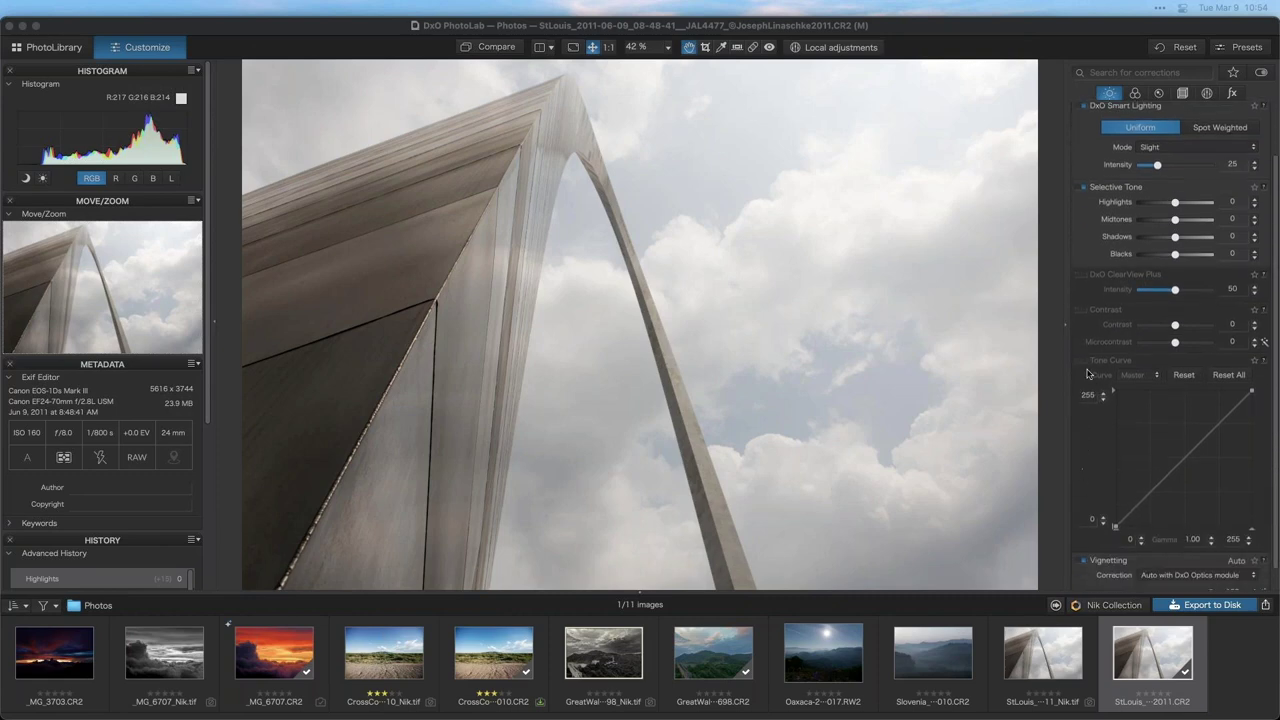
click(1088, 373)
drag(1154, 494, 1189, 506)
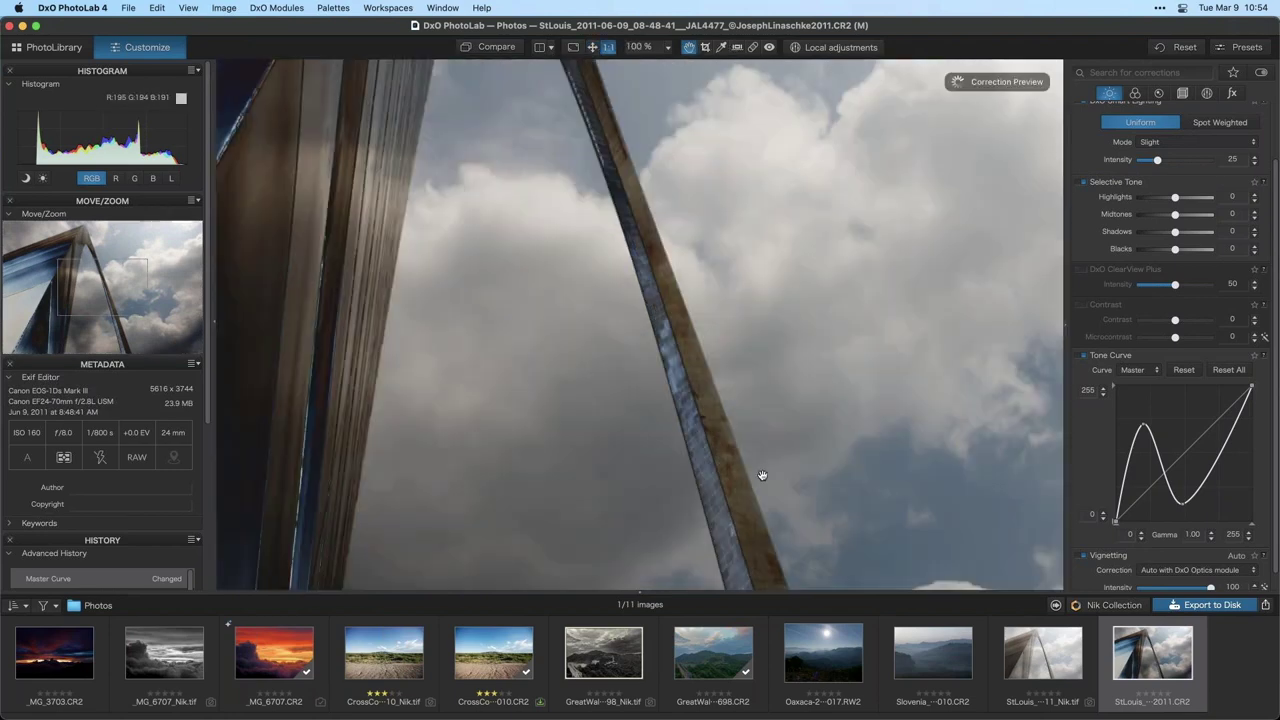
click(609, 47)
drag(758, 383, 704, 399)
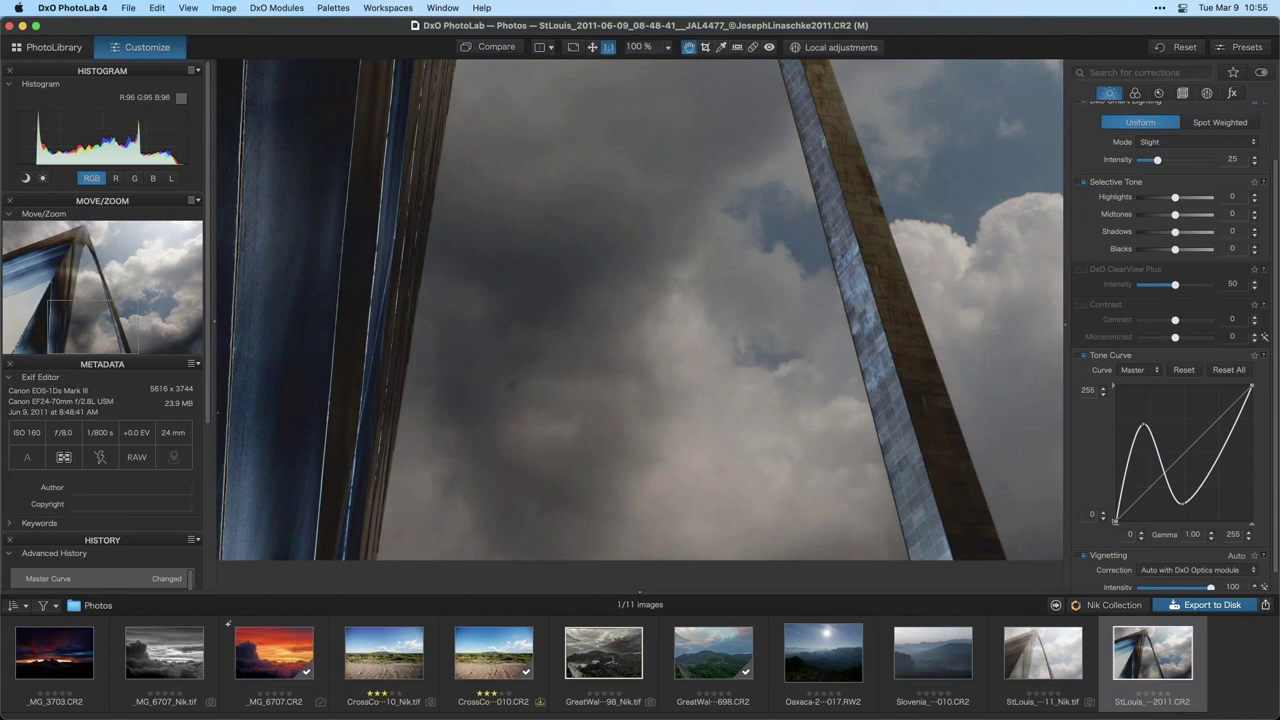
Set the Repair tool to Size 45 and Feather 53%, and remove two cloud spots
click(753, 49)
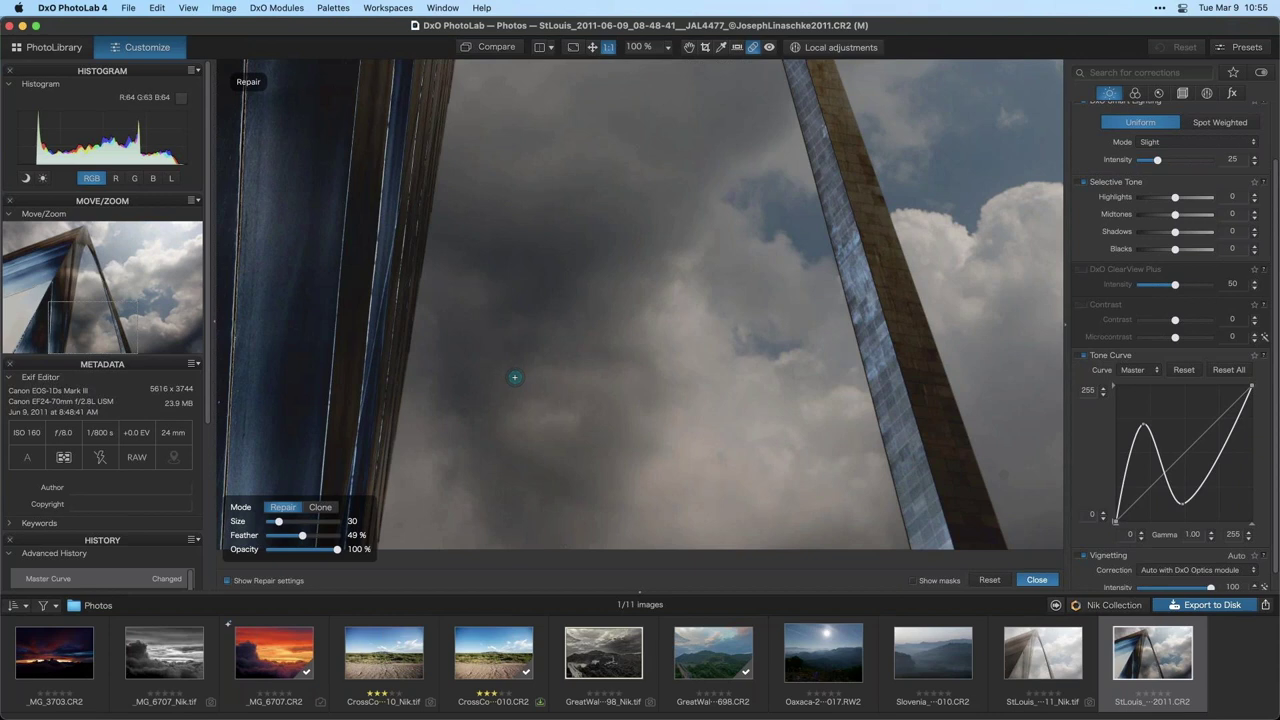
scroll(514, 377, up, 3)
scroll(514, 377, down, 5)
scroll(514, 377, up, 4)
scroll(514, 377, down, 3)
scroll(514, 377, up, 2)
scroll(513, 378, up, 5)
scroll(511, 379, down, 5)
scroll(279, 535, up, 2)
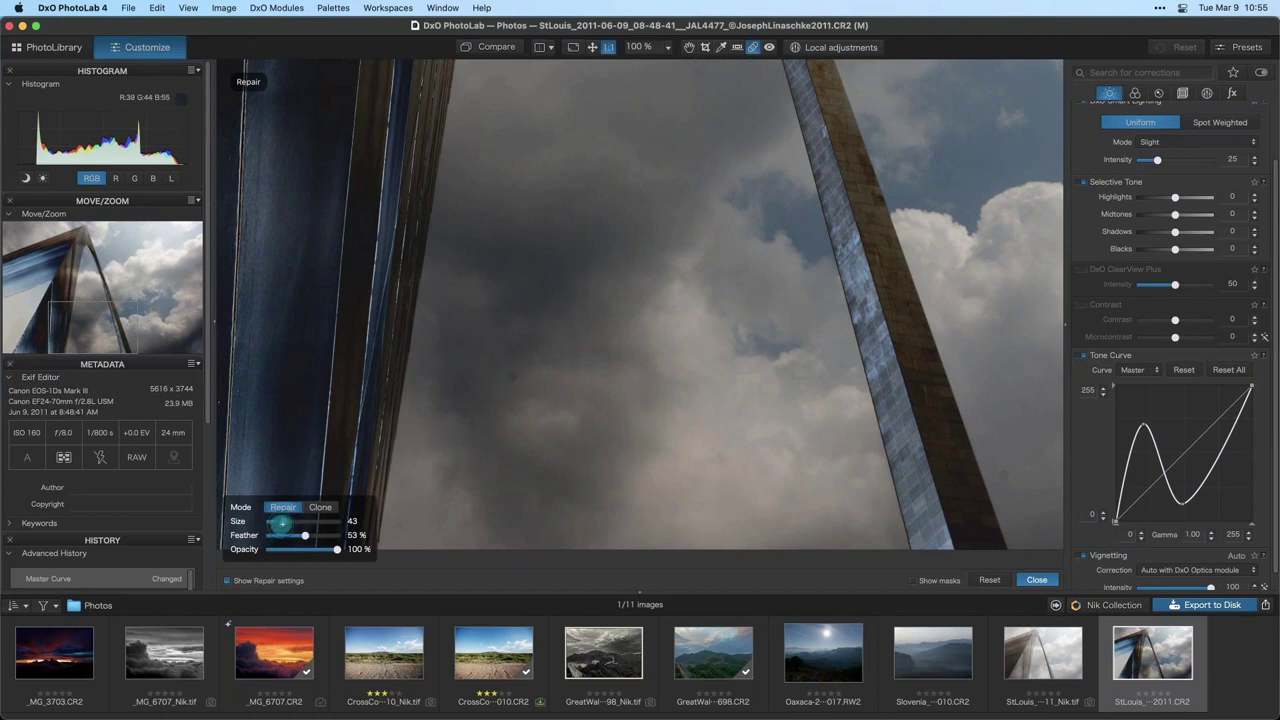
click(515, 375)
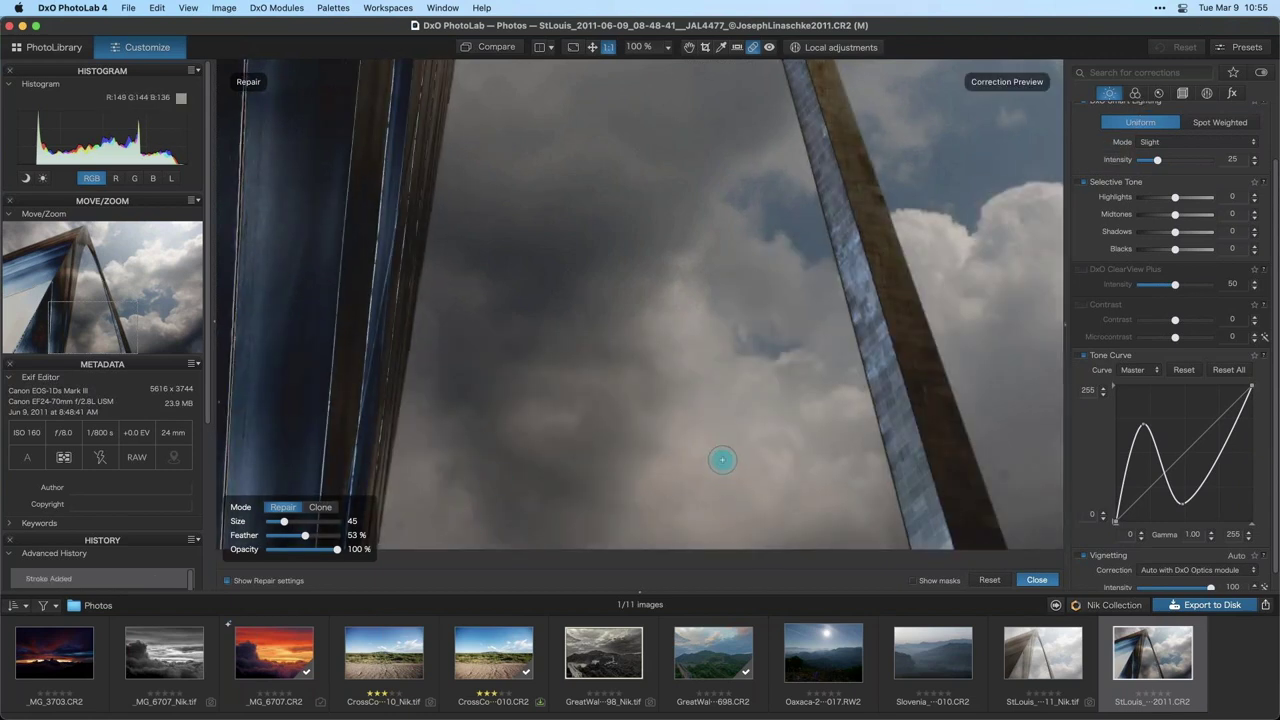
click(673, 488)
Repair three more spots in the upper-left sky and above the arch, then close repair mode and fit the view
scroll(480, 380, right, 10)
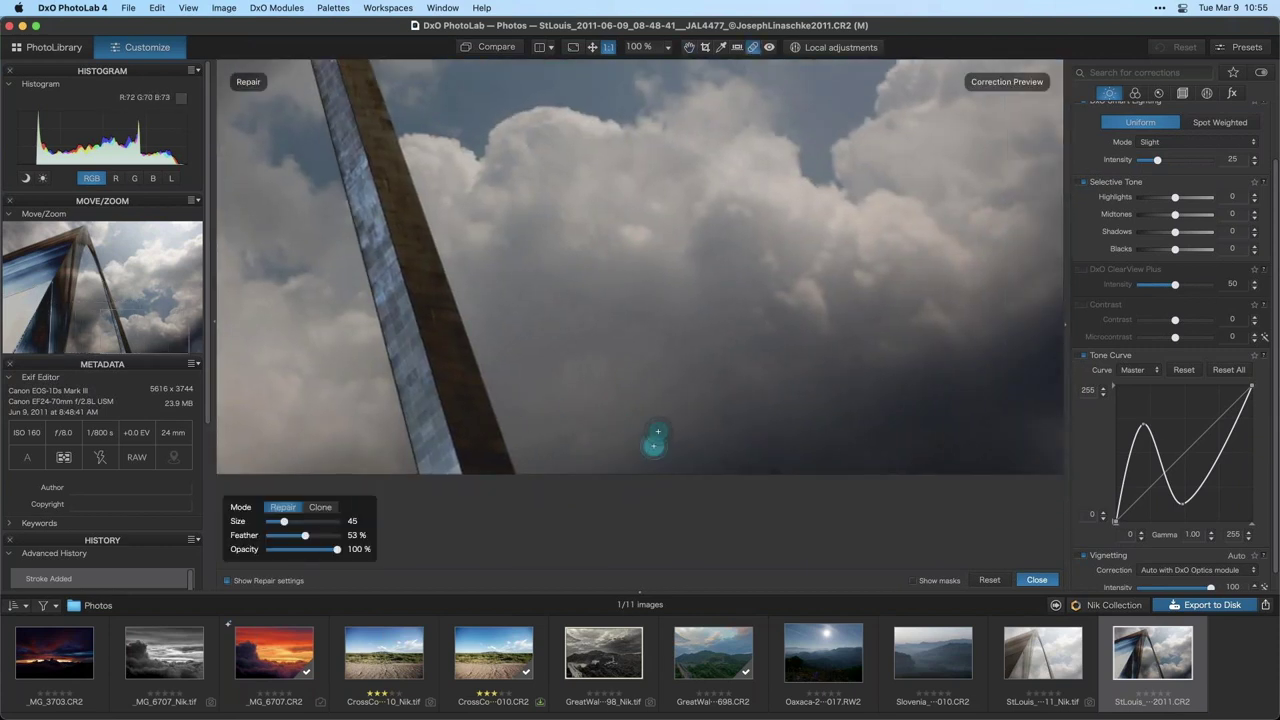
scroll(586, 349, right, 5)
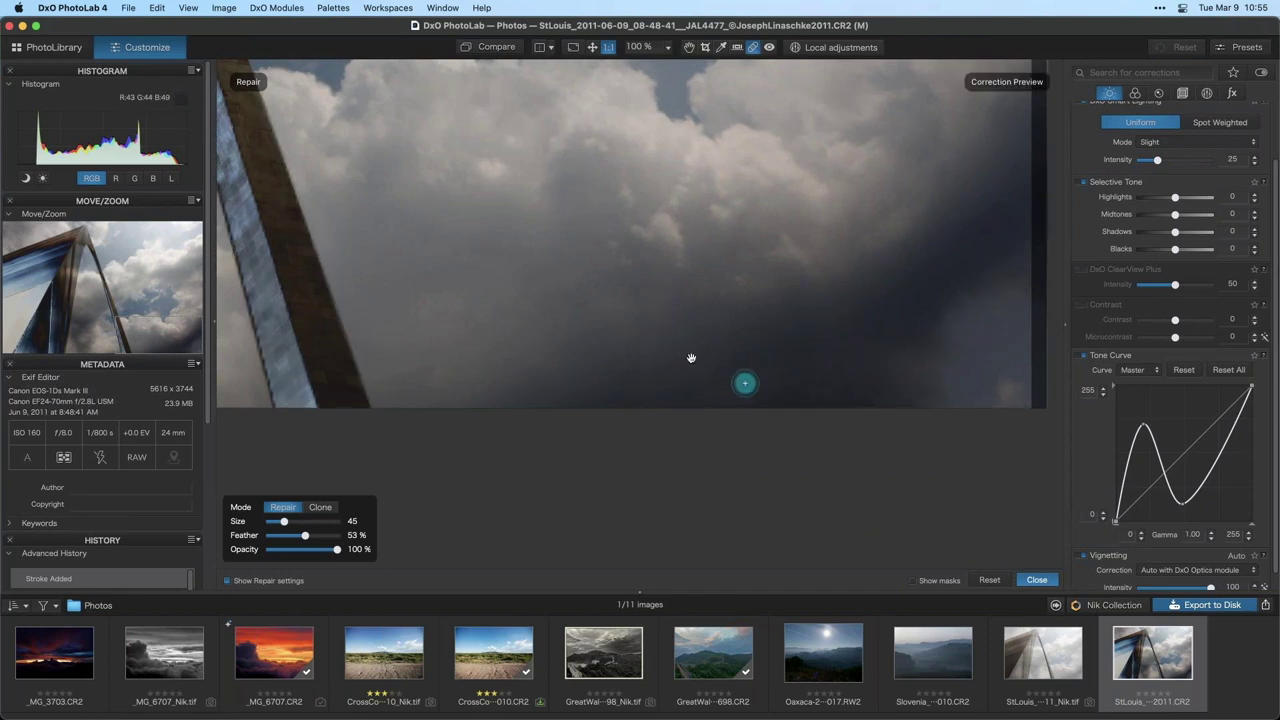
key(space)
scroll(651, 283, up, 5)
scroll(600, 370, up, 8)
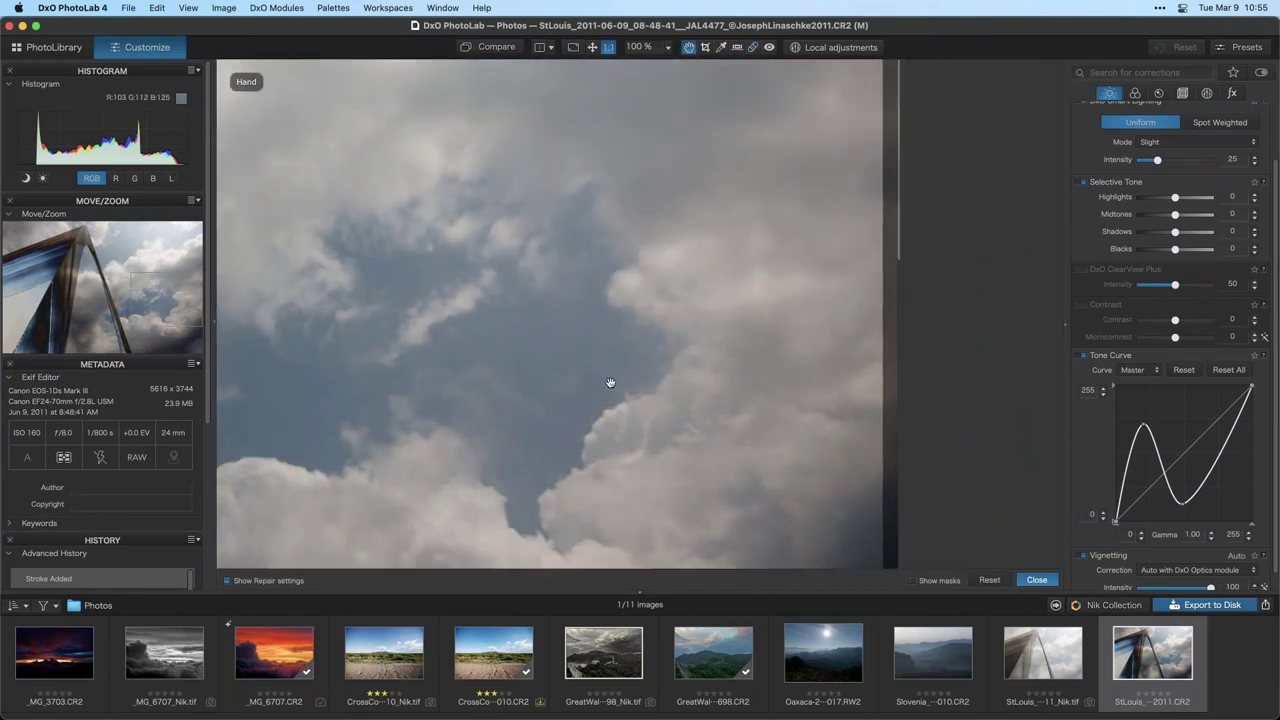
scroll(618, 343, left, 10)
scroll(618, 343, up, 4)
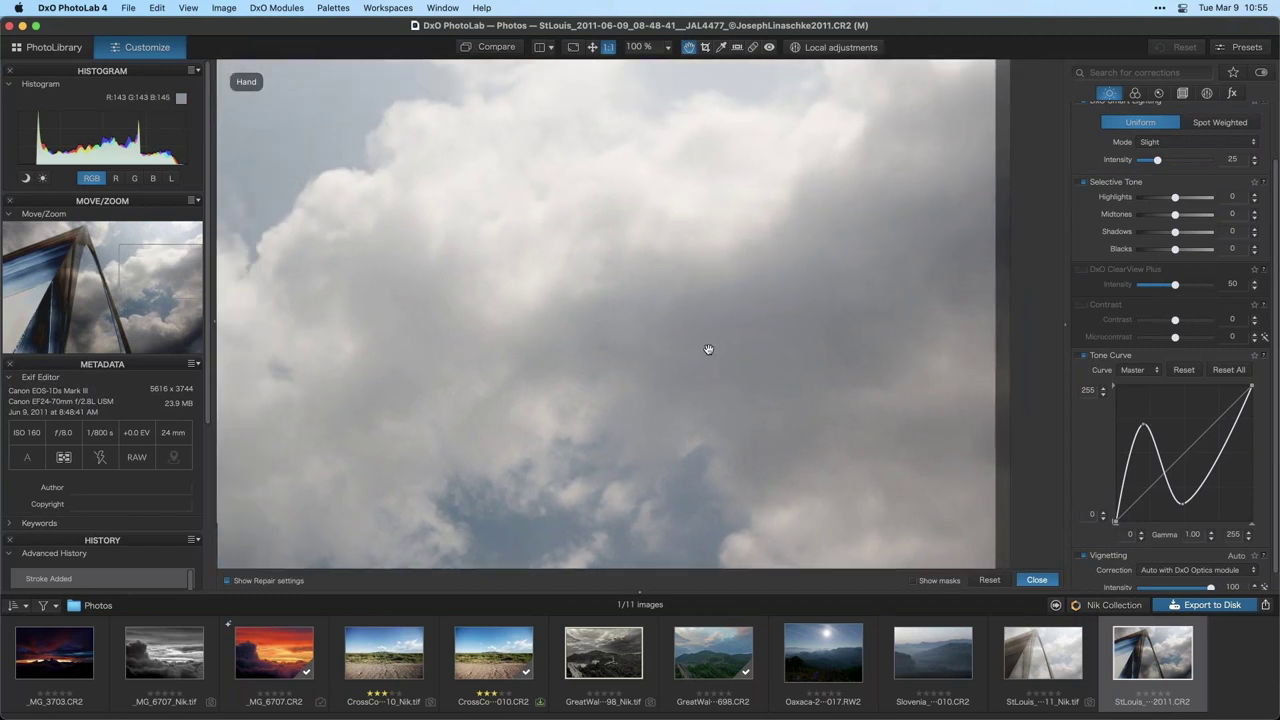
scroll(502, 343, left, 6)
scroll(502, 343, up, 4)
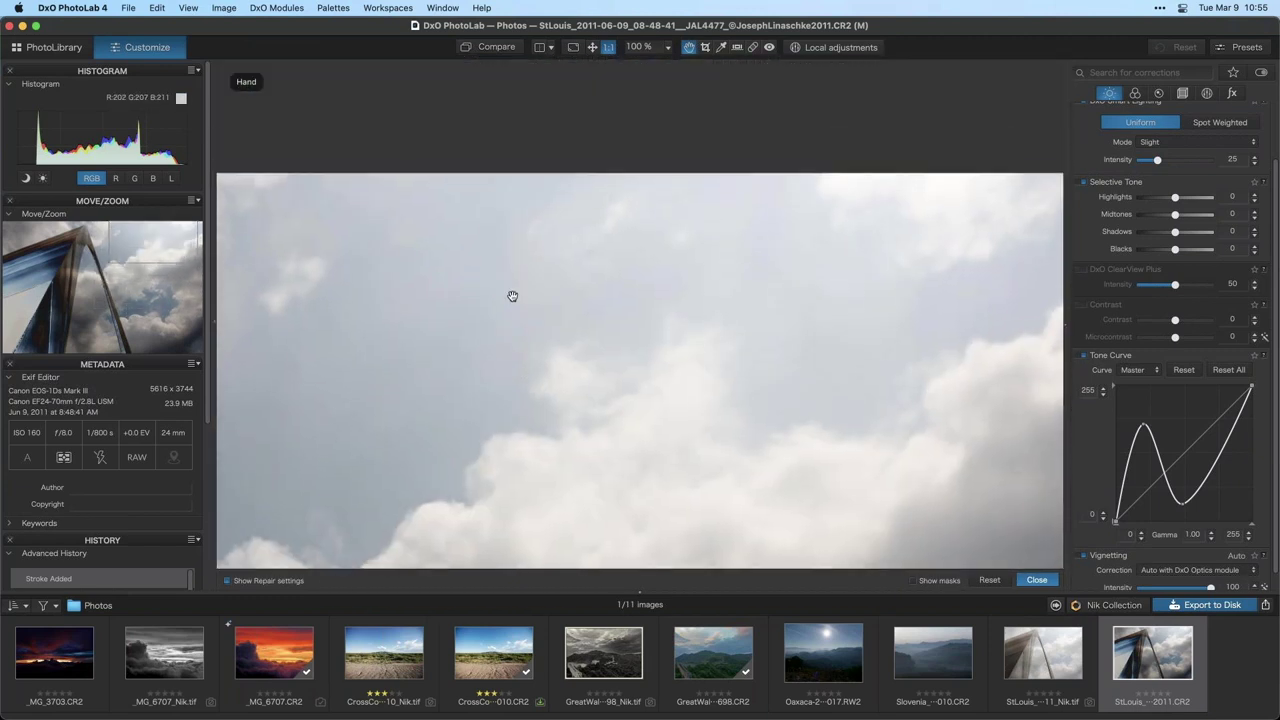
scroll(727, 260, right, 10)
scroll(727, 260, down, 5)
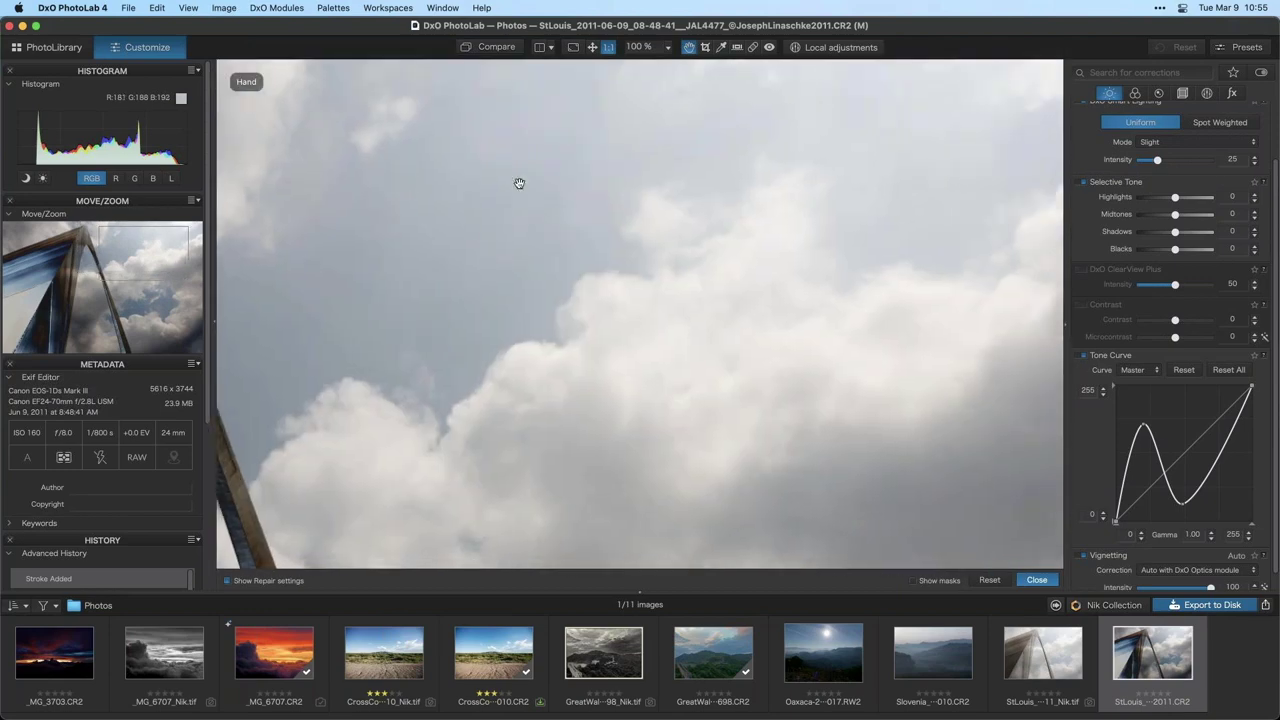
key(r)
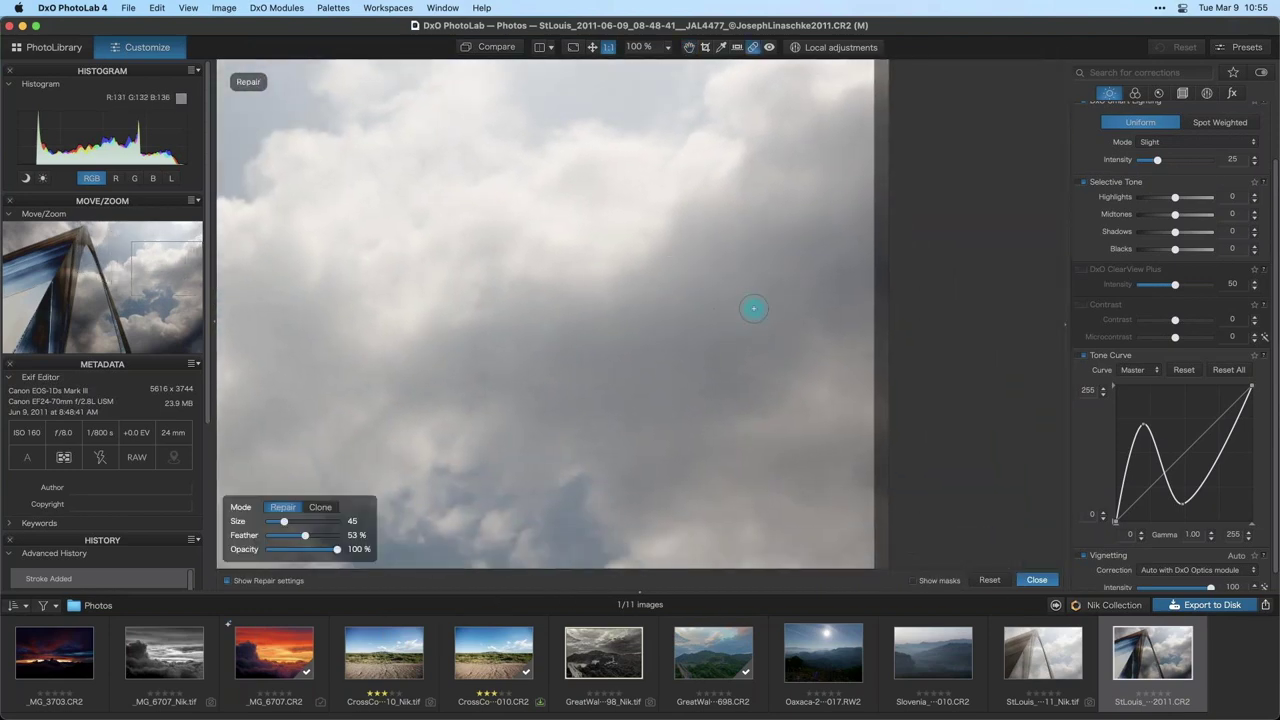
key(h)
scroll(700, 358, left, 4)
scroll(700, 358, left, 15)
scroll(700, 358, up, 6)
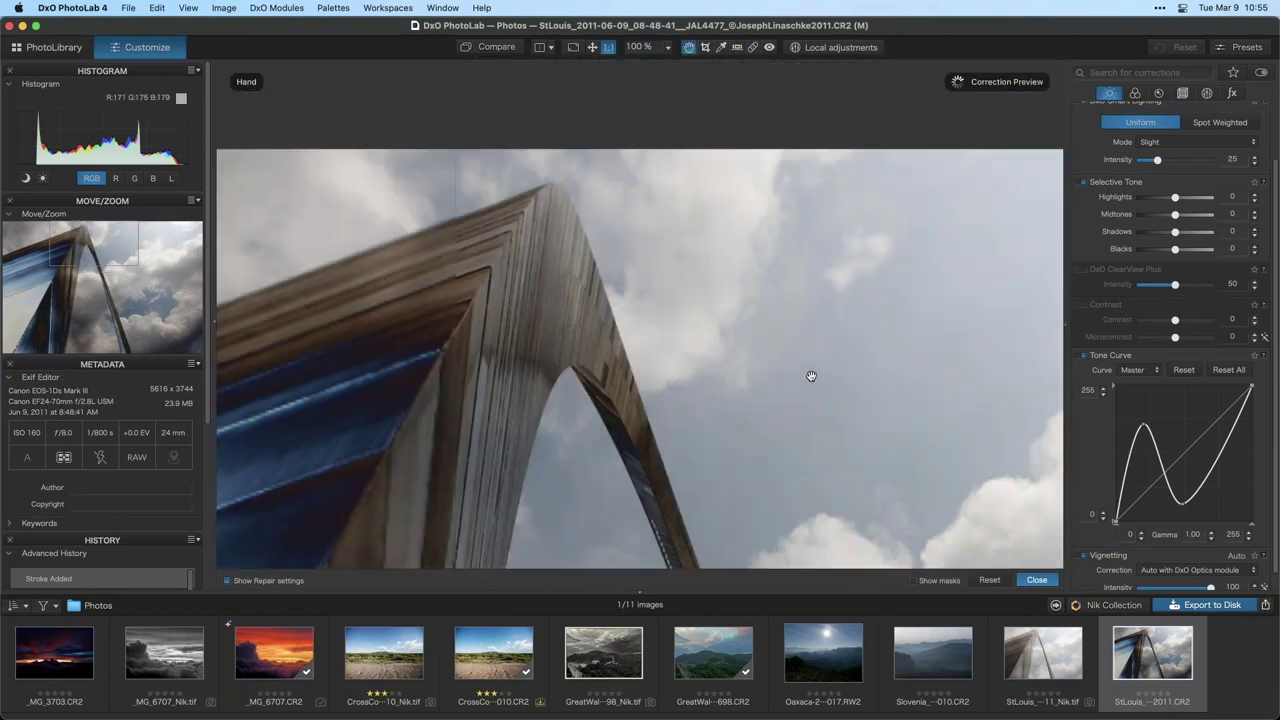
key(r)
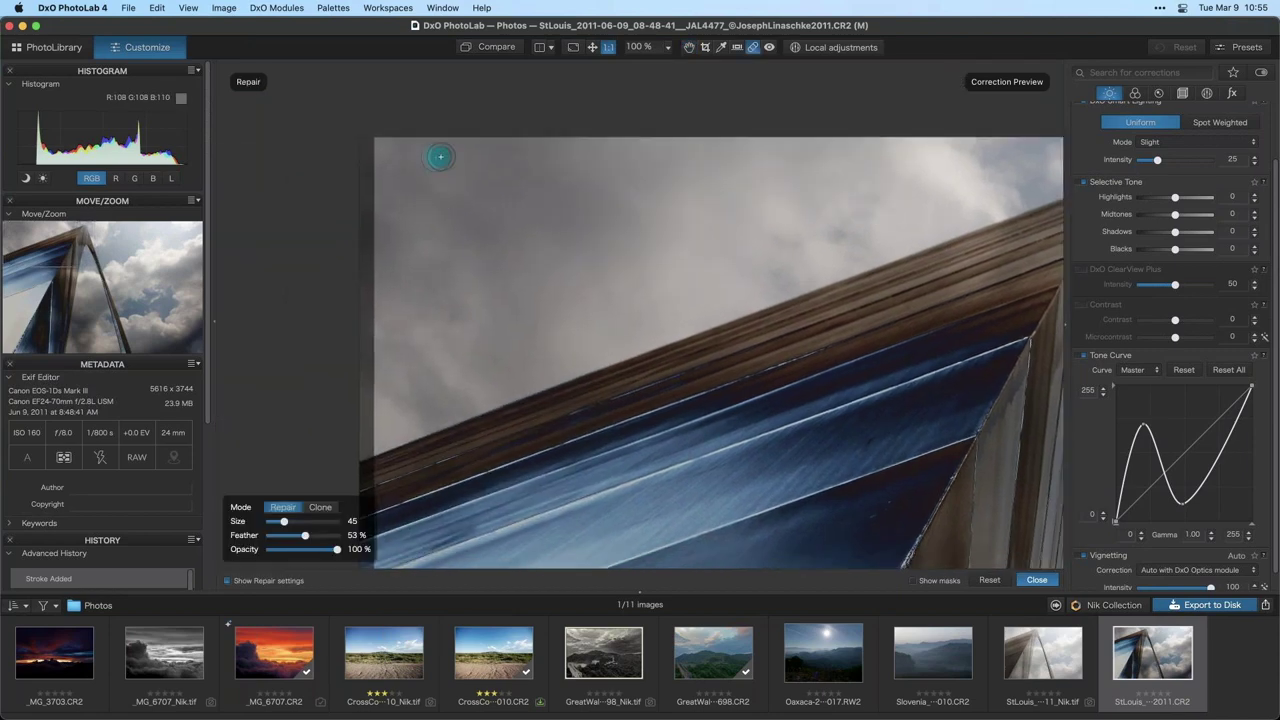
click(451, 317)
click(666, 212)
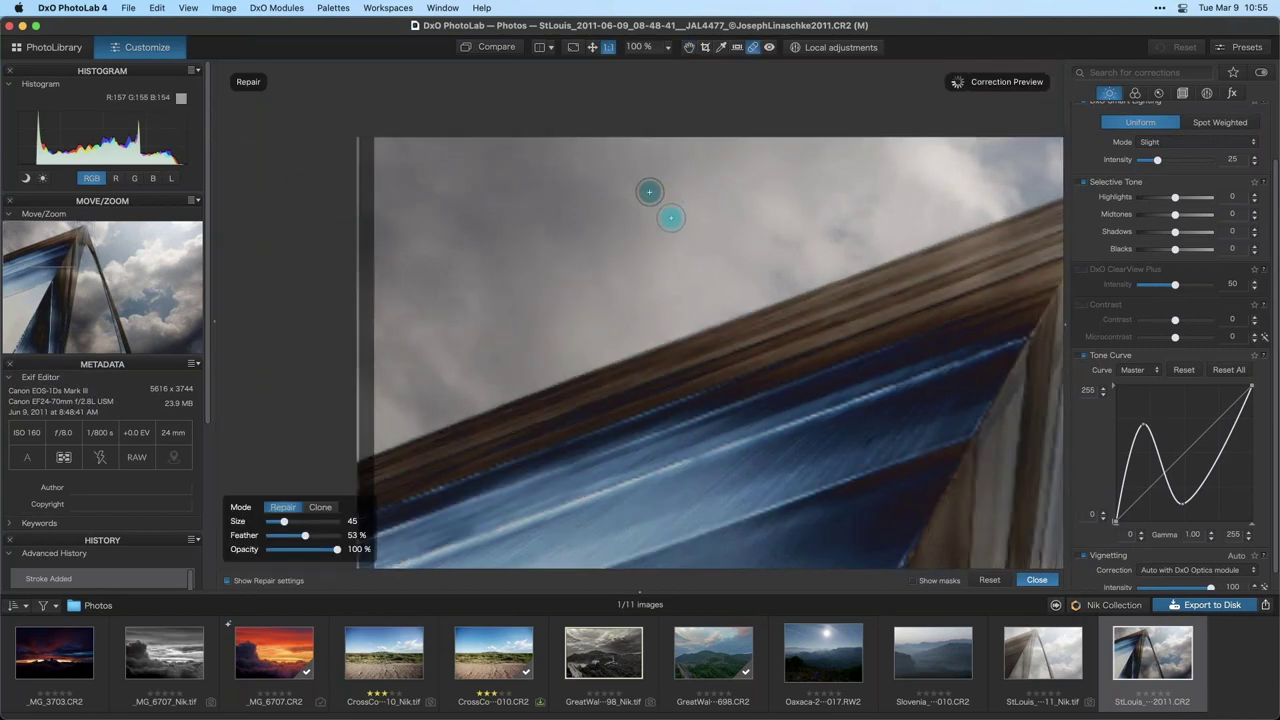
click(692, 305)
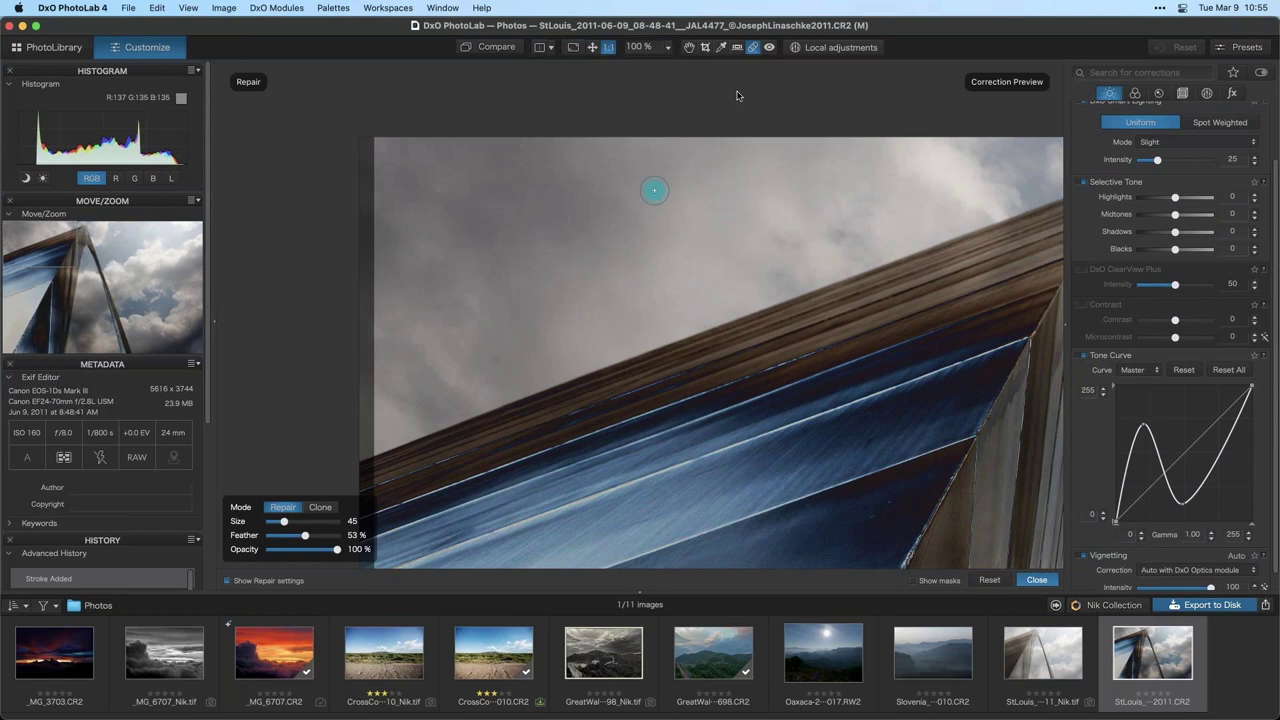
click(1037, 579)
click(593, 47)
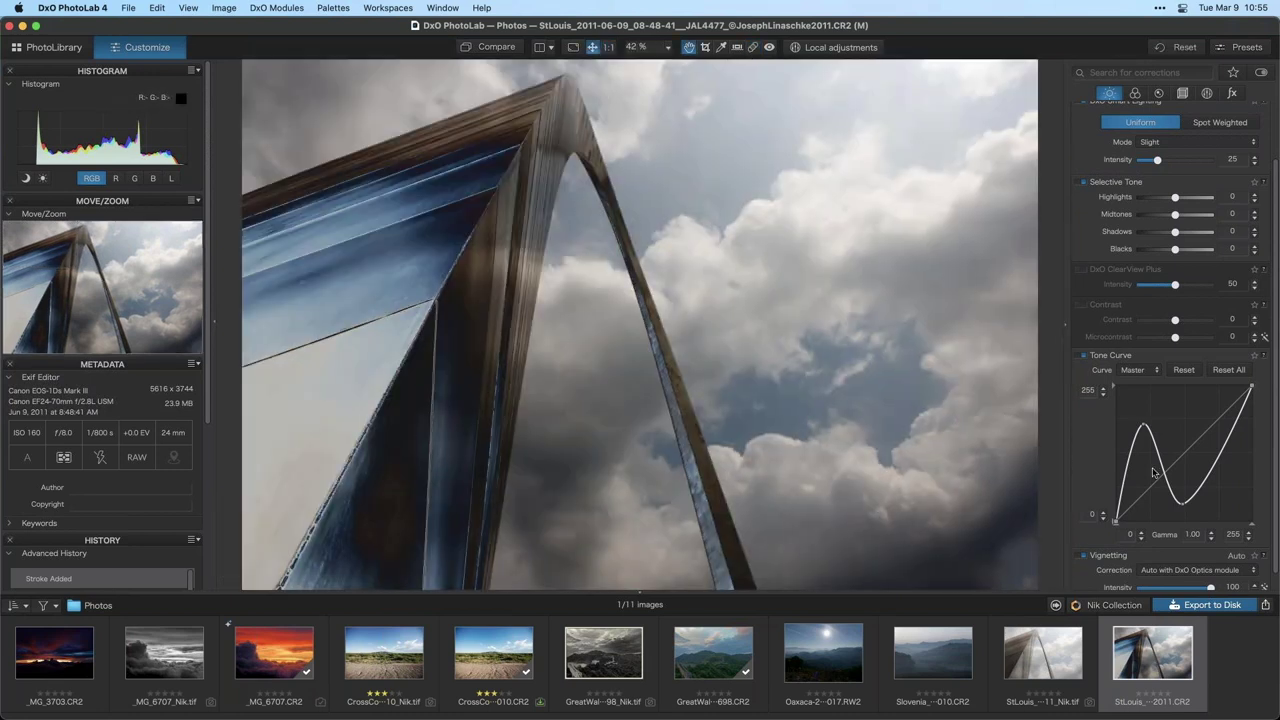
Reset the tone curve, then send the photo to Silver Efex Pro 2, overwriting the existing TIFF
click(1237, 370)
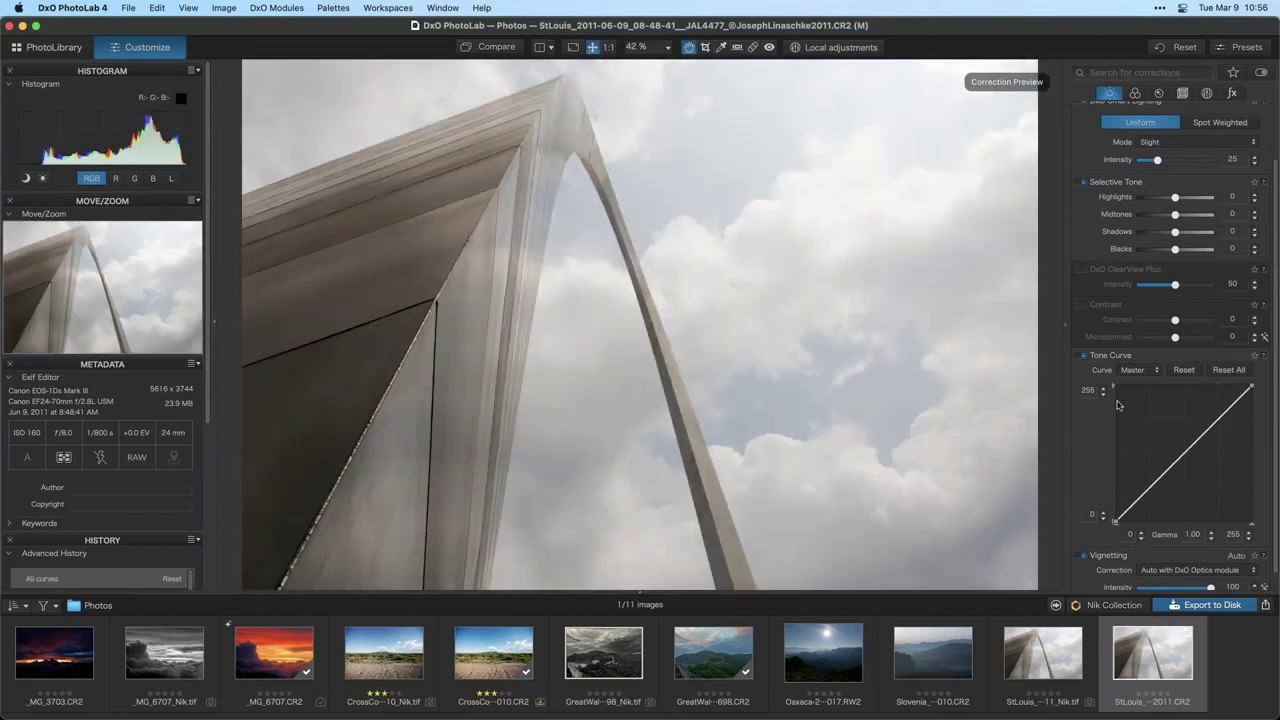
click(1103, 606)
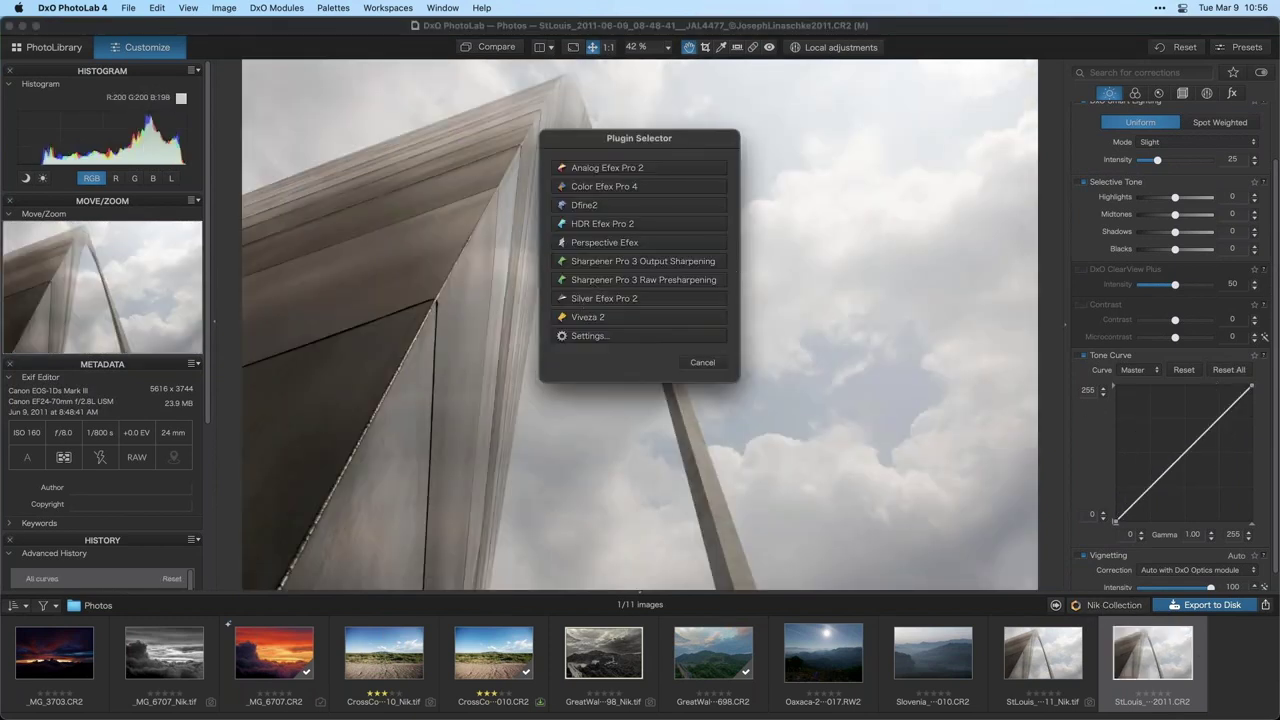
click(584, 299)
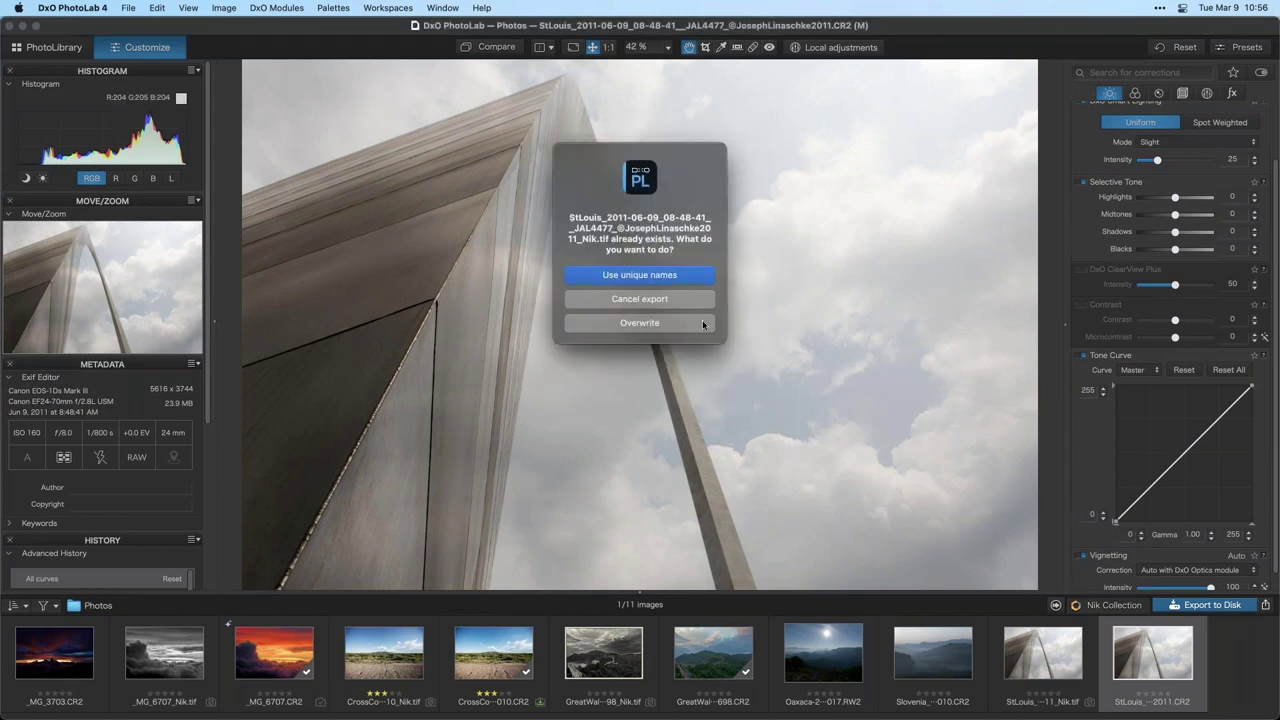
click(706, 322)
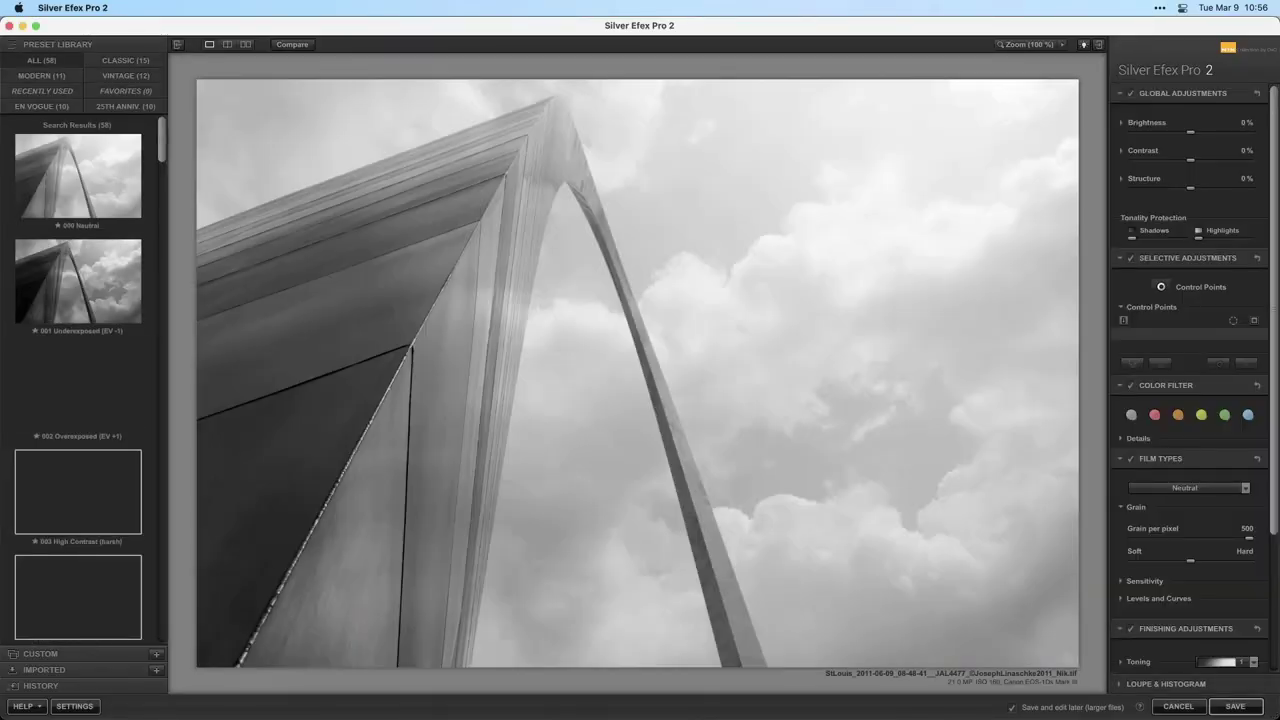
Apply the custom Arch +CP preset (Kodak P3200 TMAX Pro, three control points) to the photo
click(40, 654)
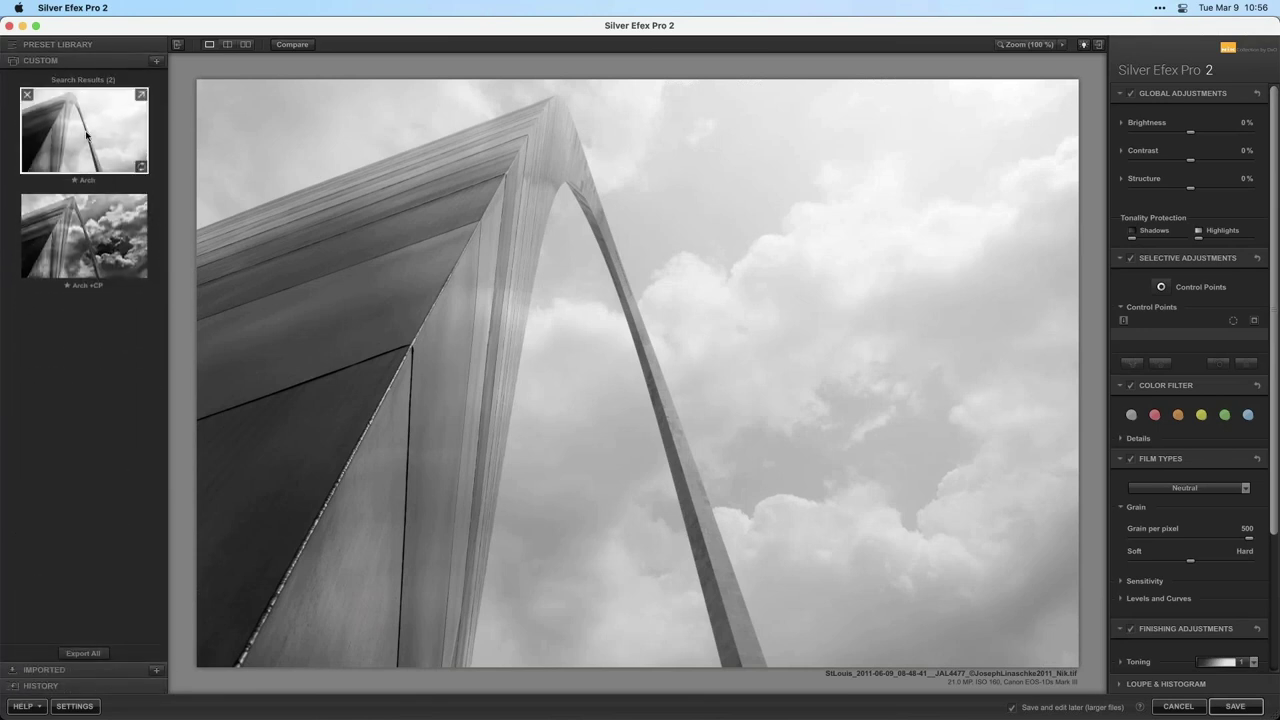
click(86, 135)
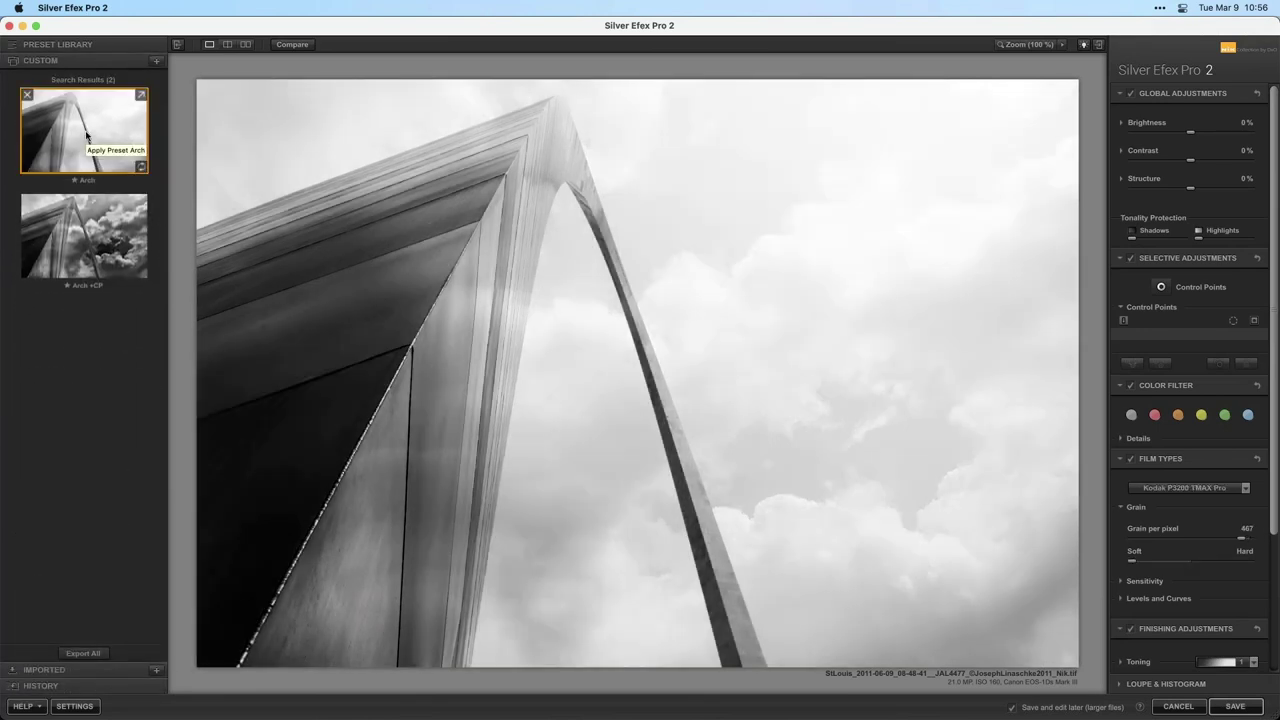
click(84, 246)
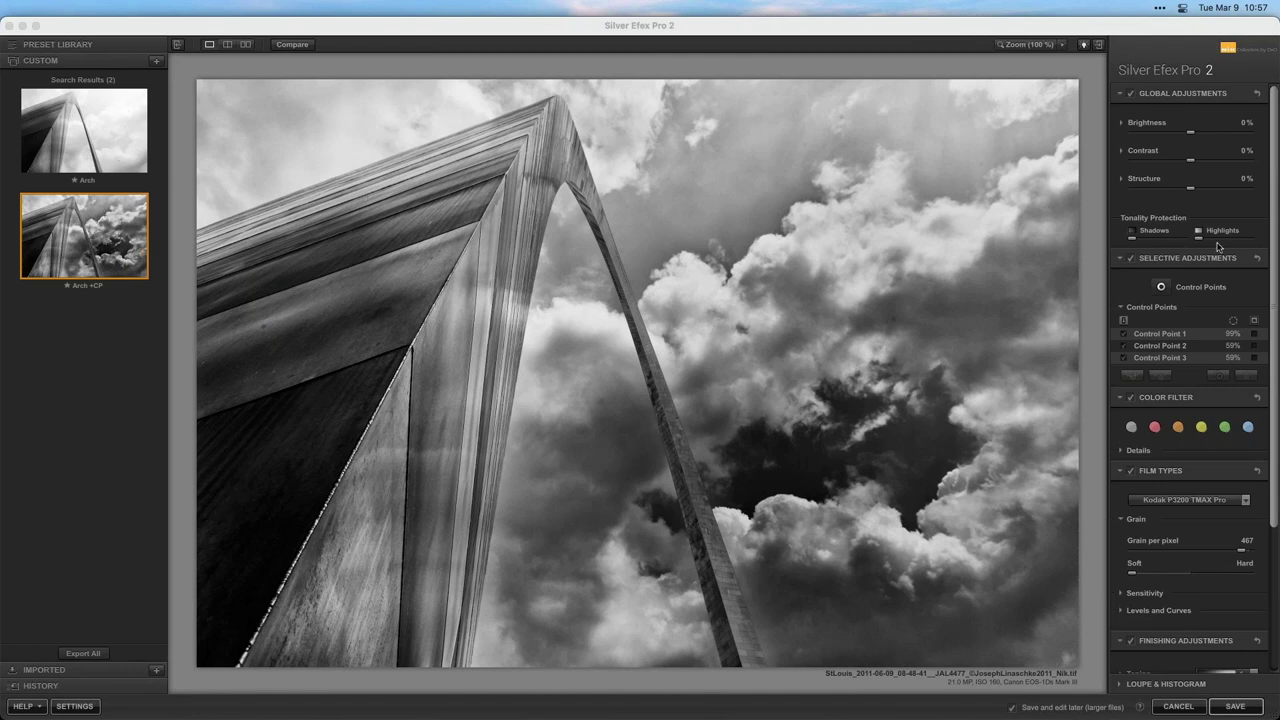
Delete the preset's control points, then add a 51% sky Control Point 1 and a 20% Control Point 2
click(1255, 259)
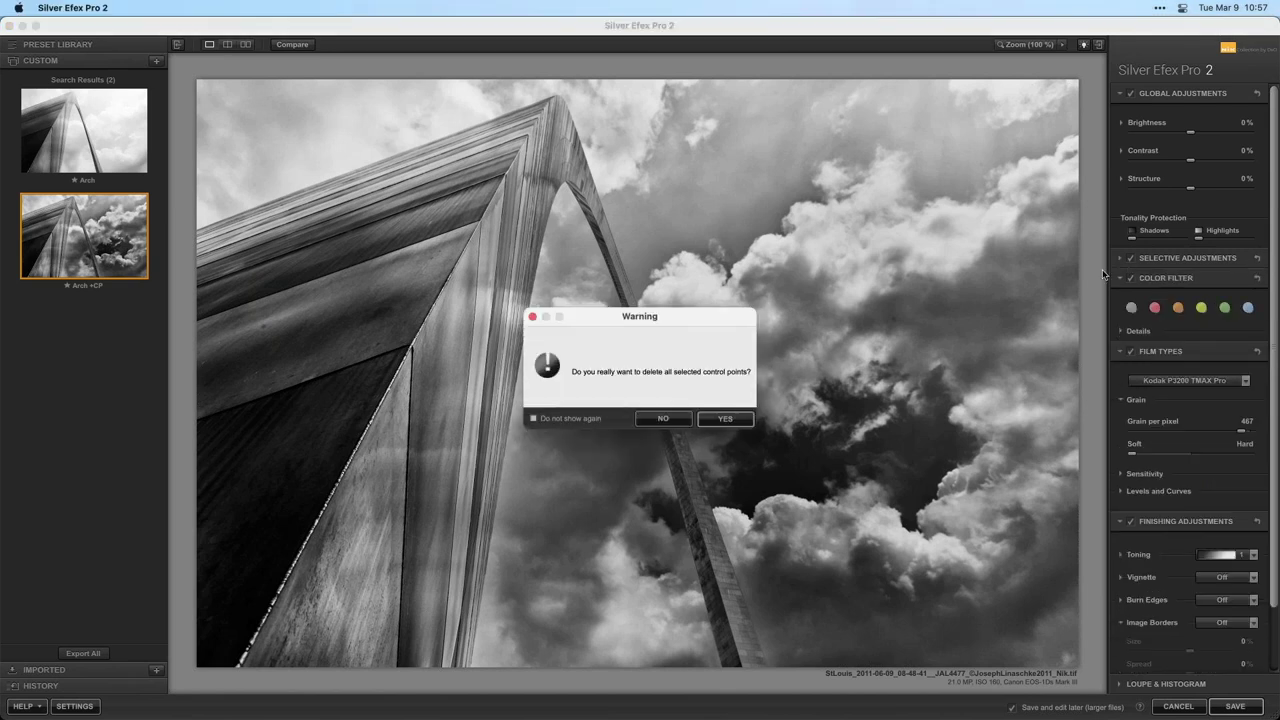
key(Return)
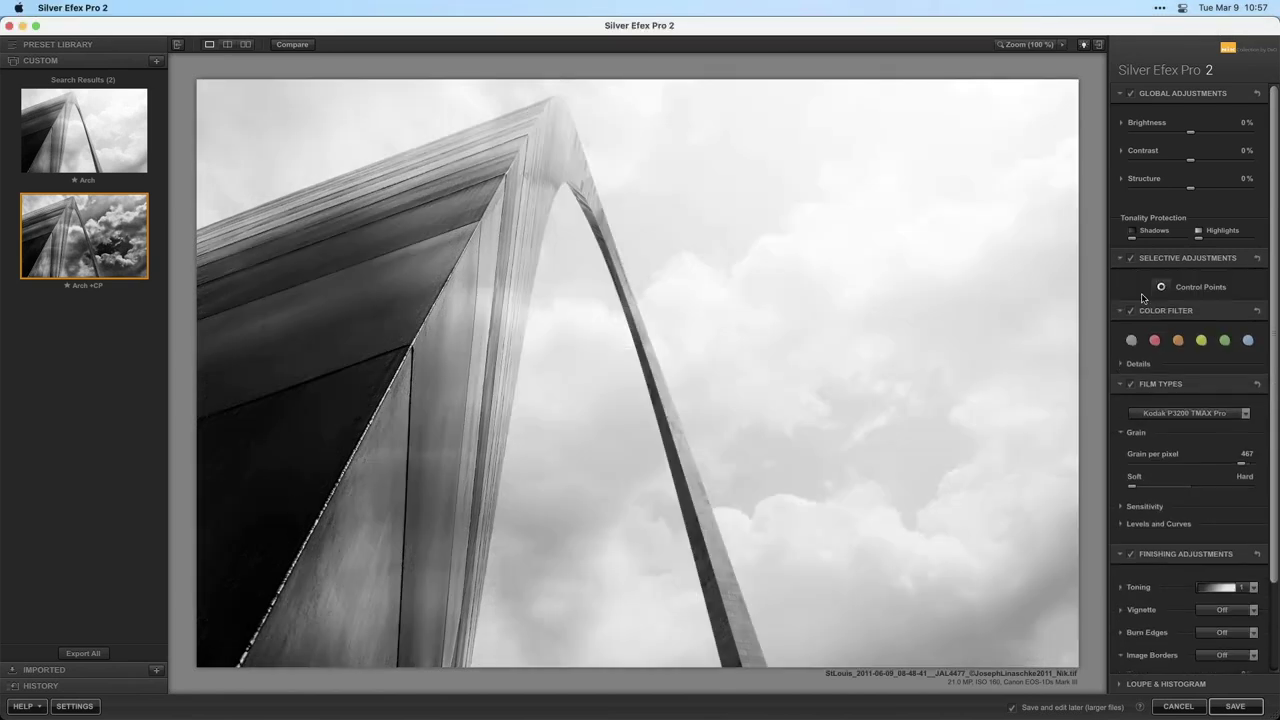
click(878, 276)
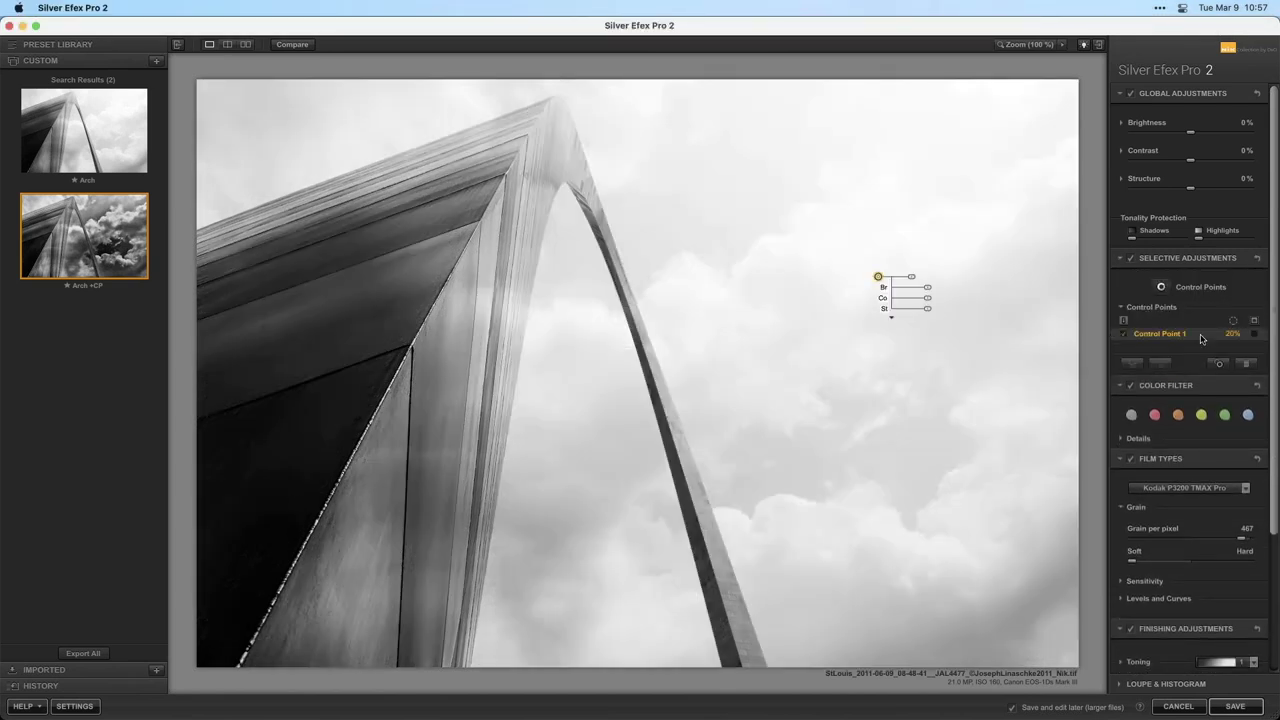
drag(911, 276, 861, 288)
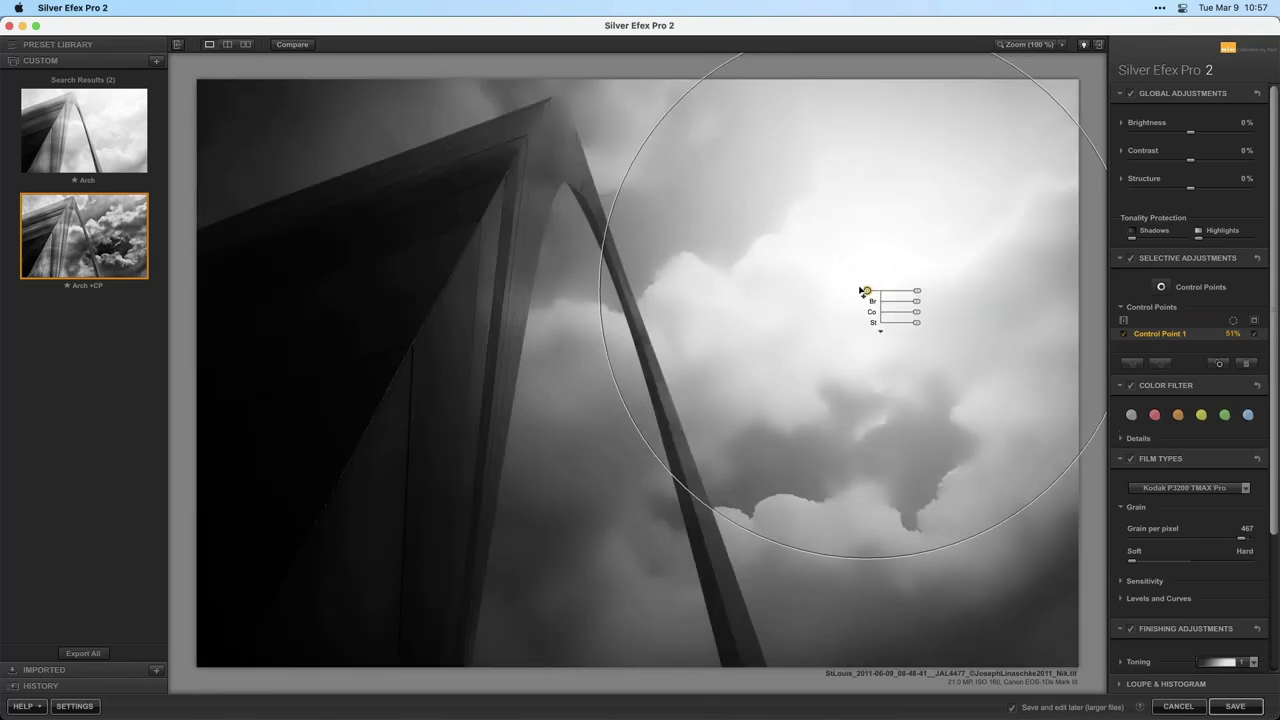
click(1137, 279)
click(1161, 287)
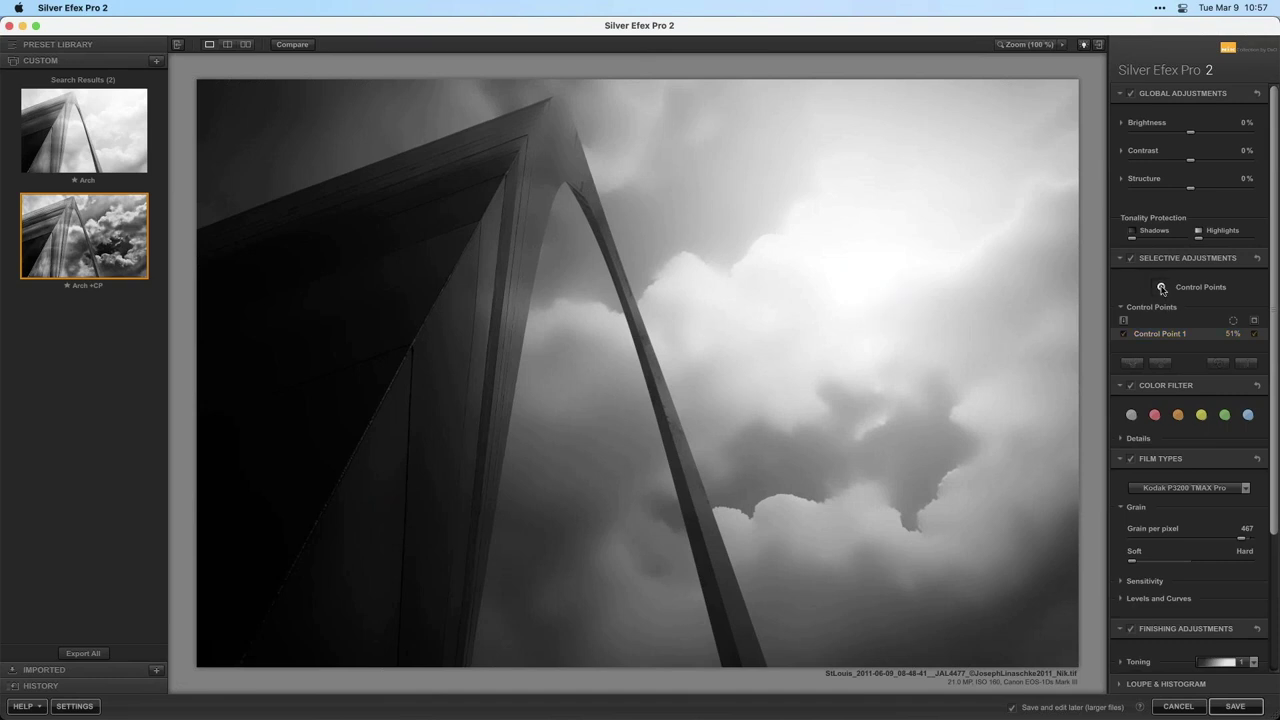
click(707, 207)
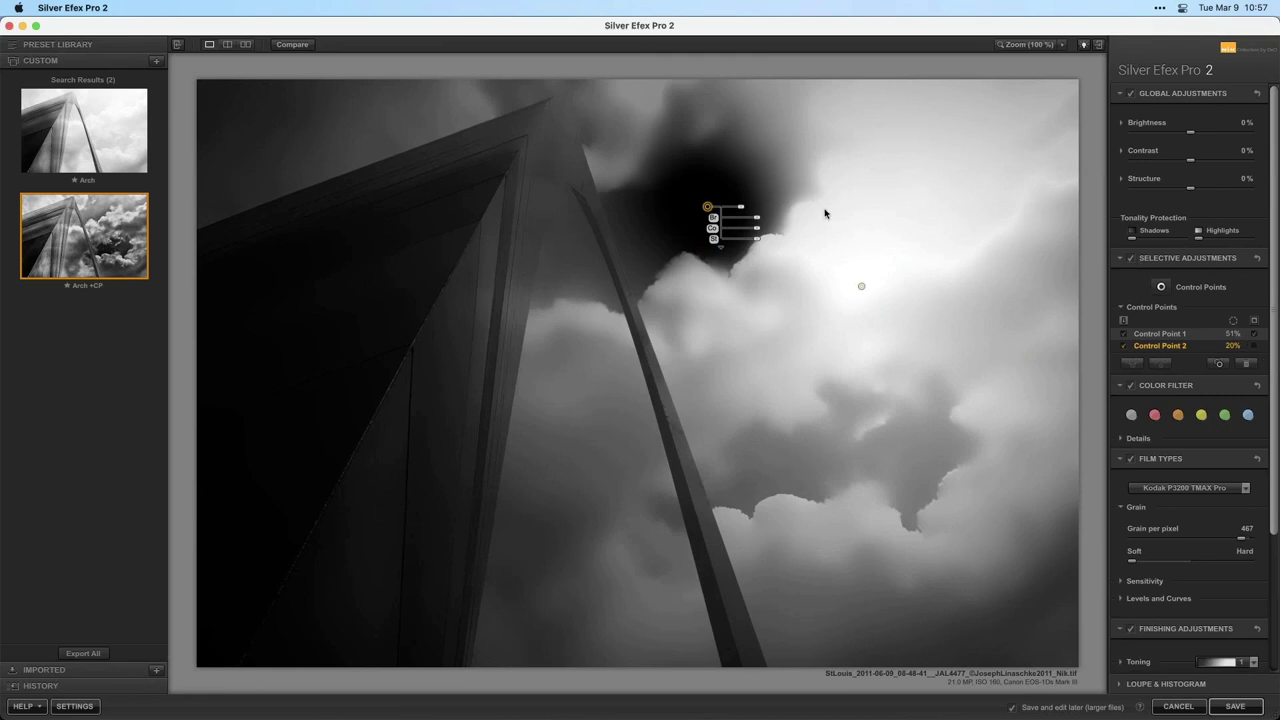
Enlarge Control Point 2 to 45% and turn off the selection mask display
drag(743, 210, 757, 209)
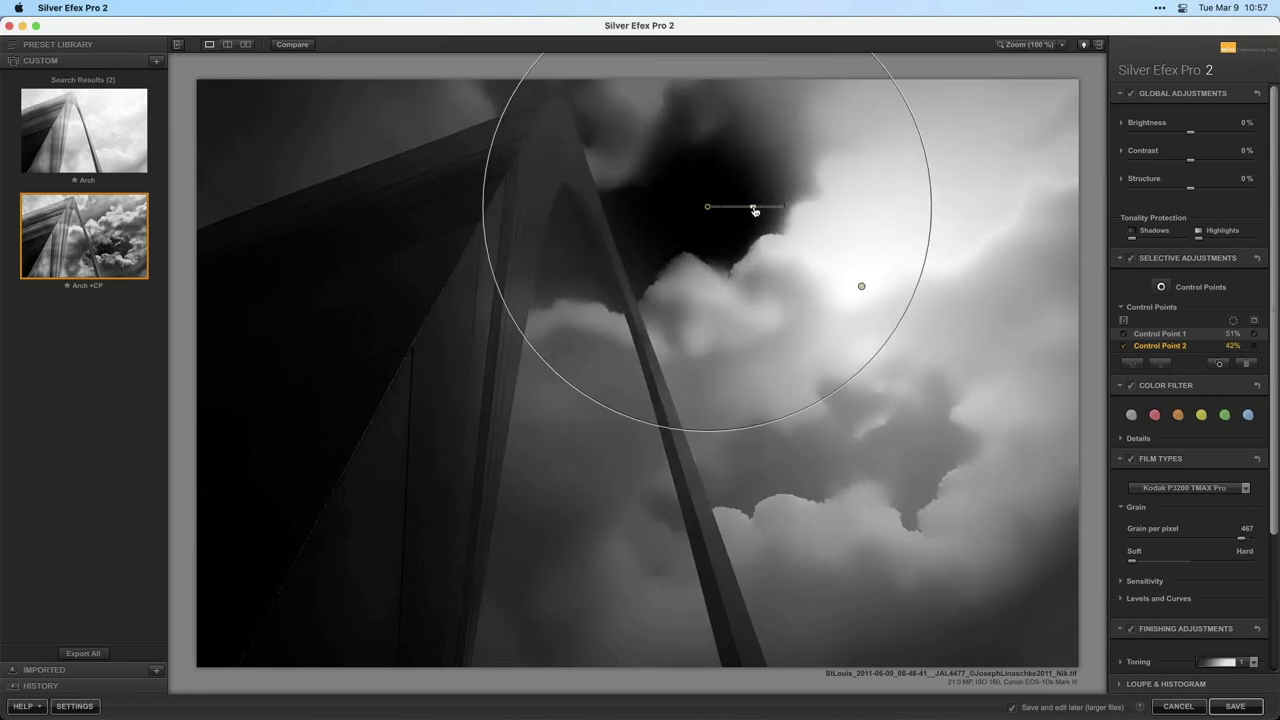
click(861, 287)
drag(861, 287, 858, 285)
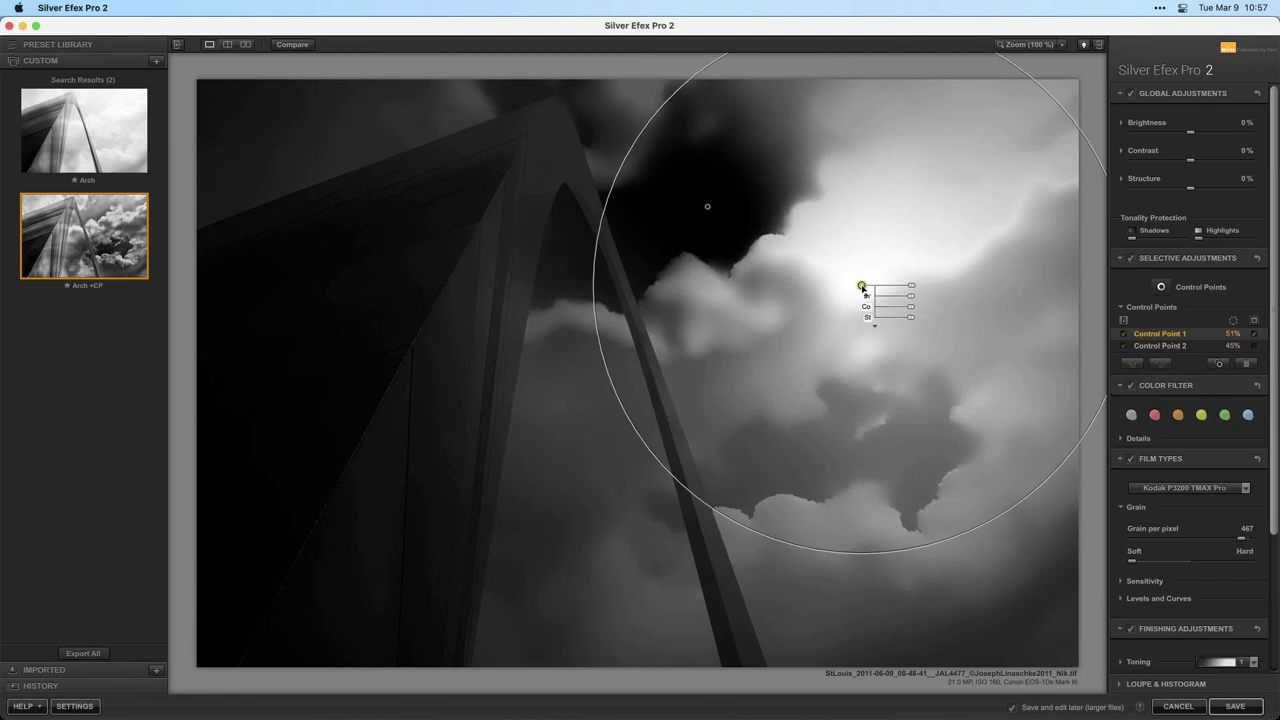
click(708, 208)
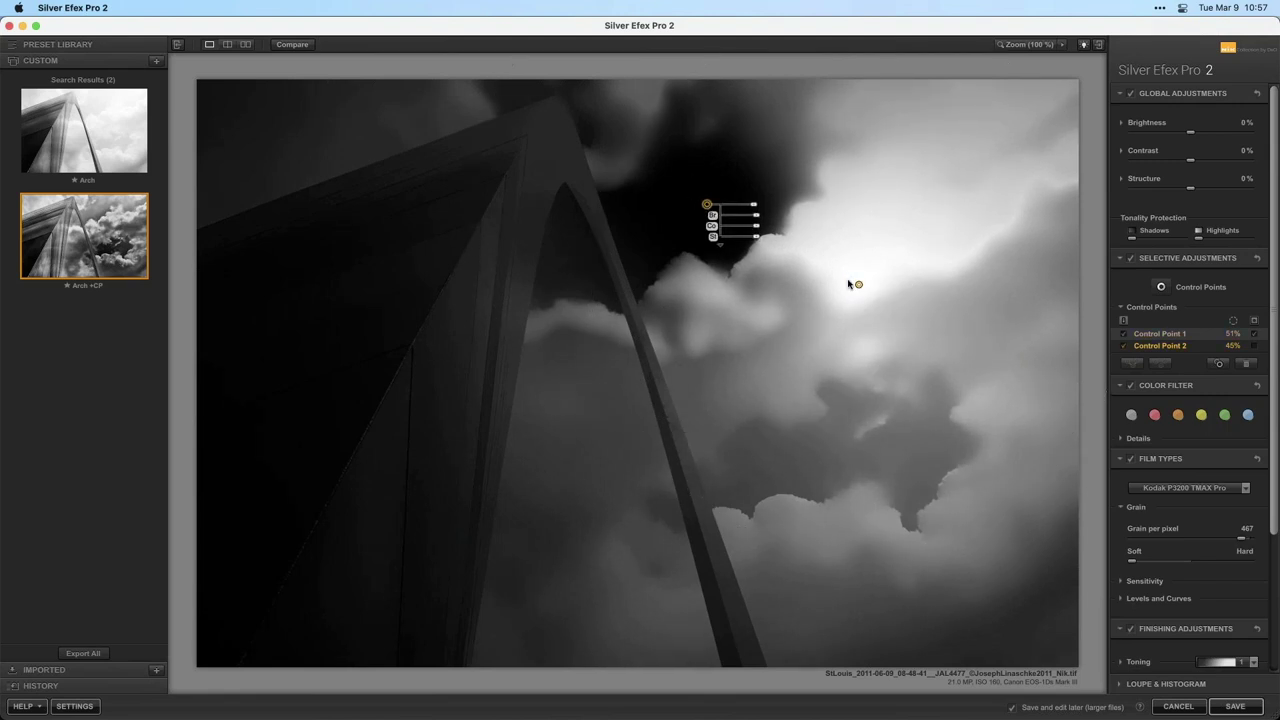
click(858, 286)
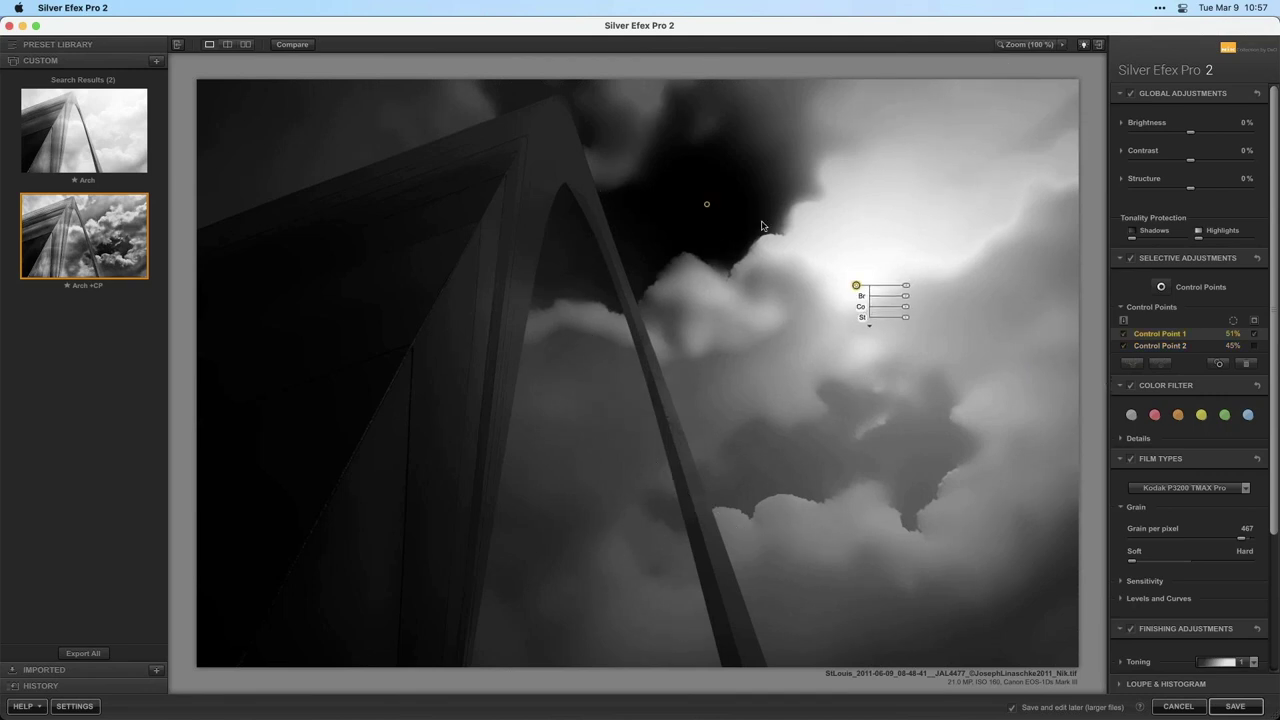
click(707, 207)
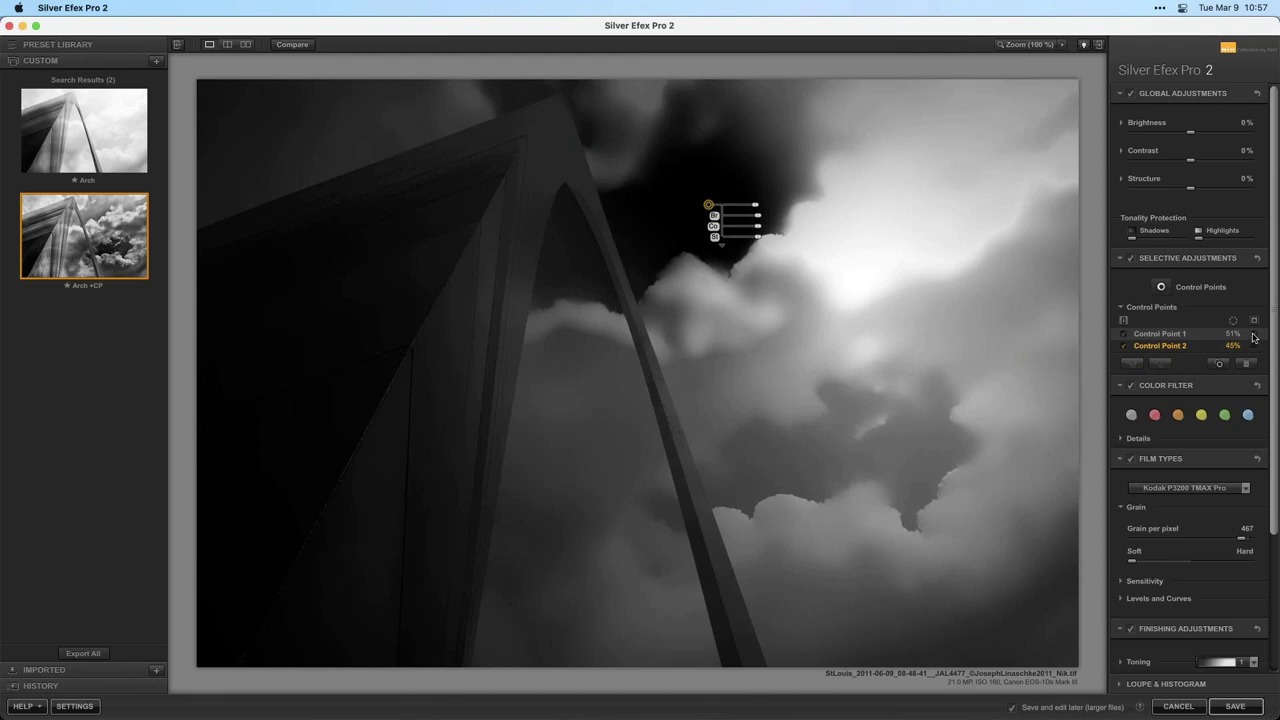
click(1254, 347)
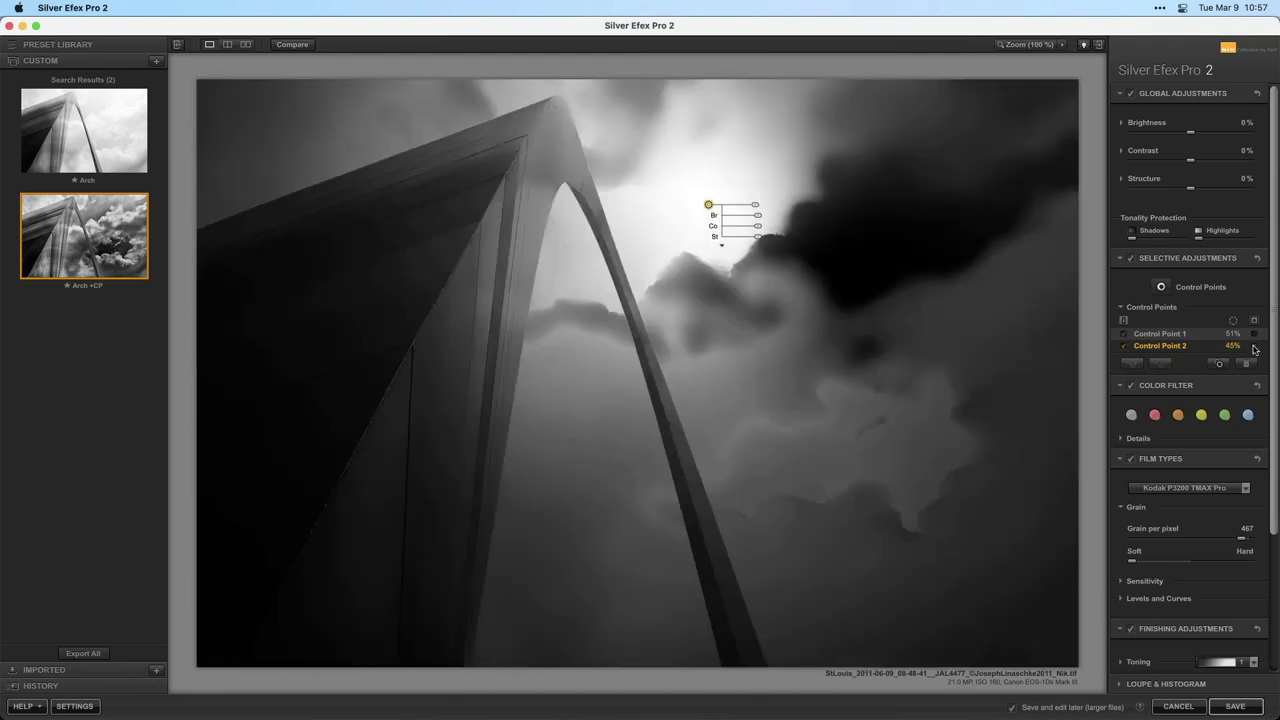
click(1255, 334)
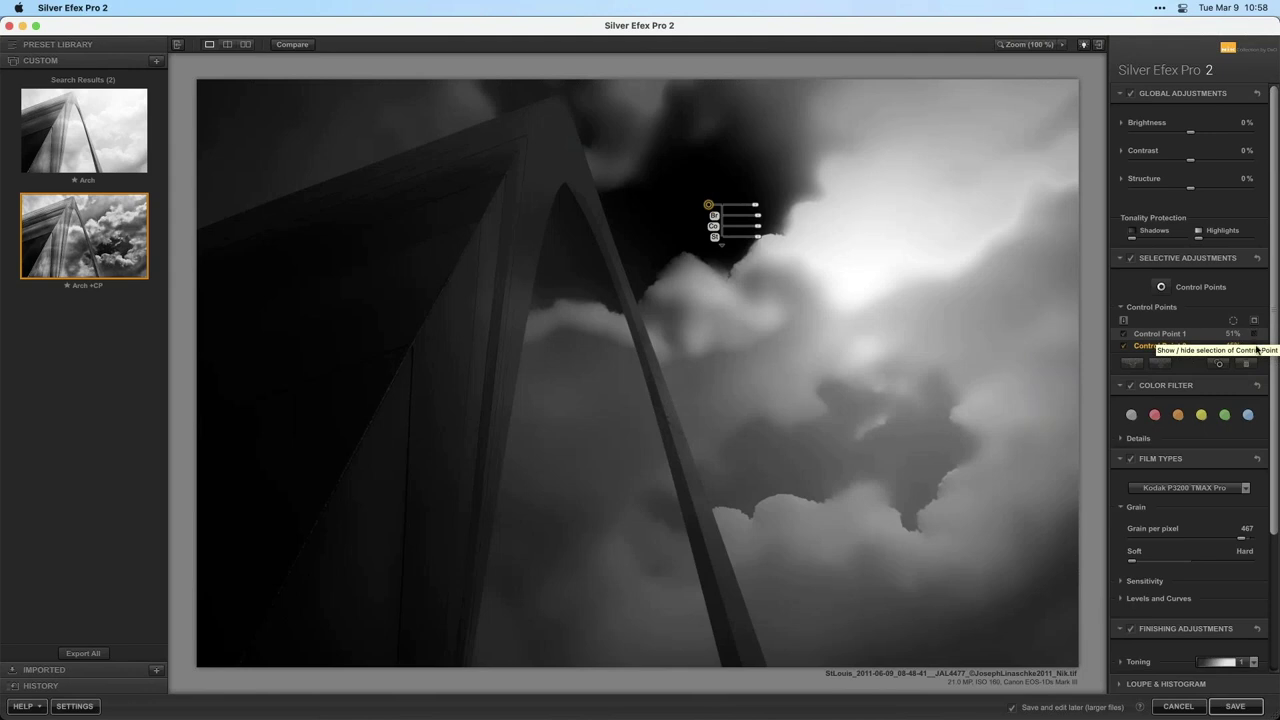
click(1257, 352)
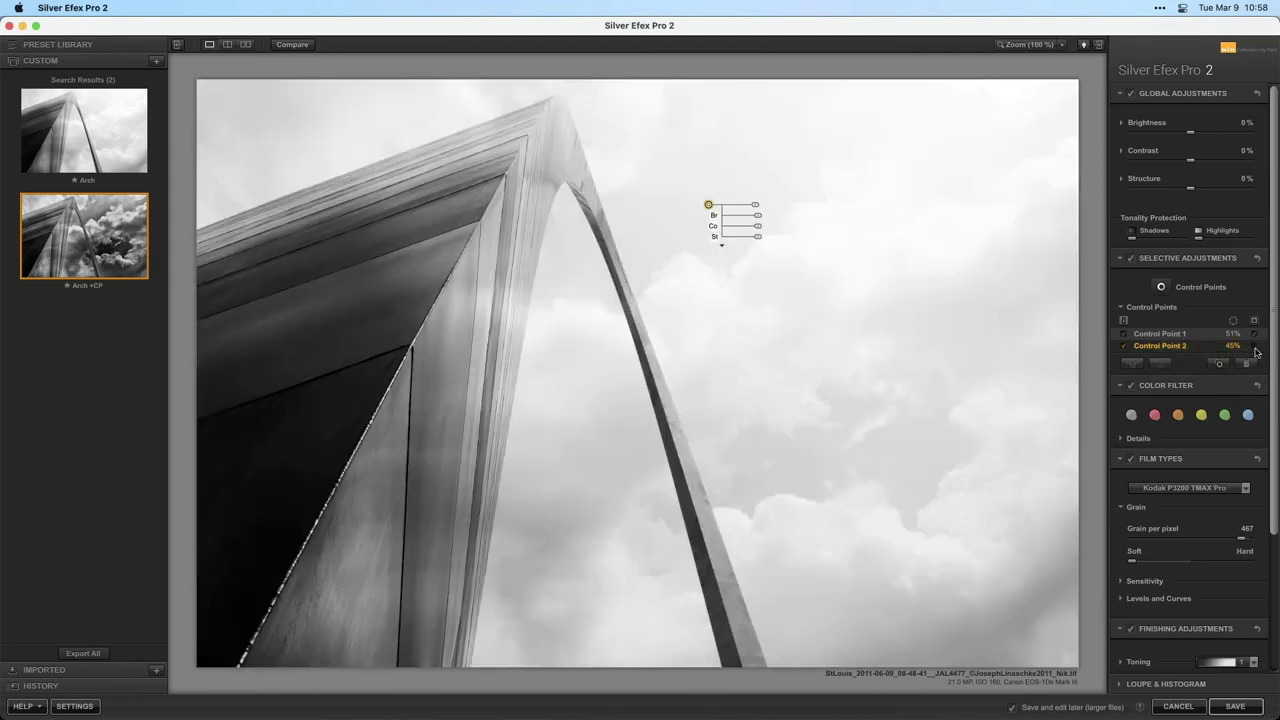
Drop Control Point 2's brightness to -100%
click(1256, 350)
click(1256, 350)
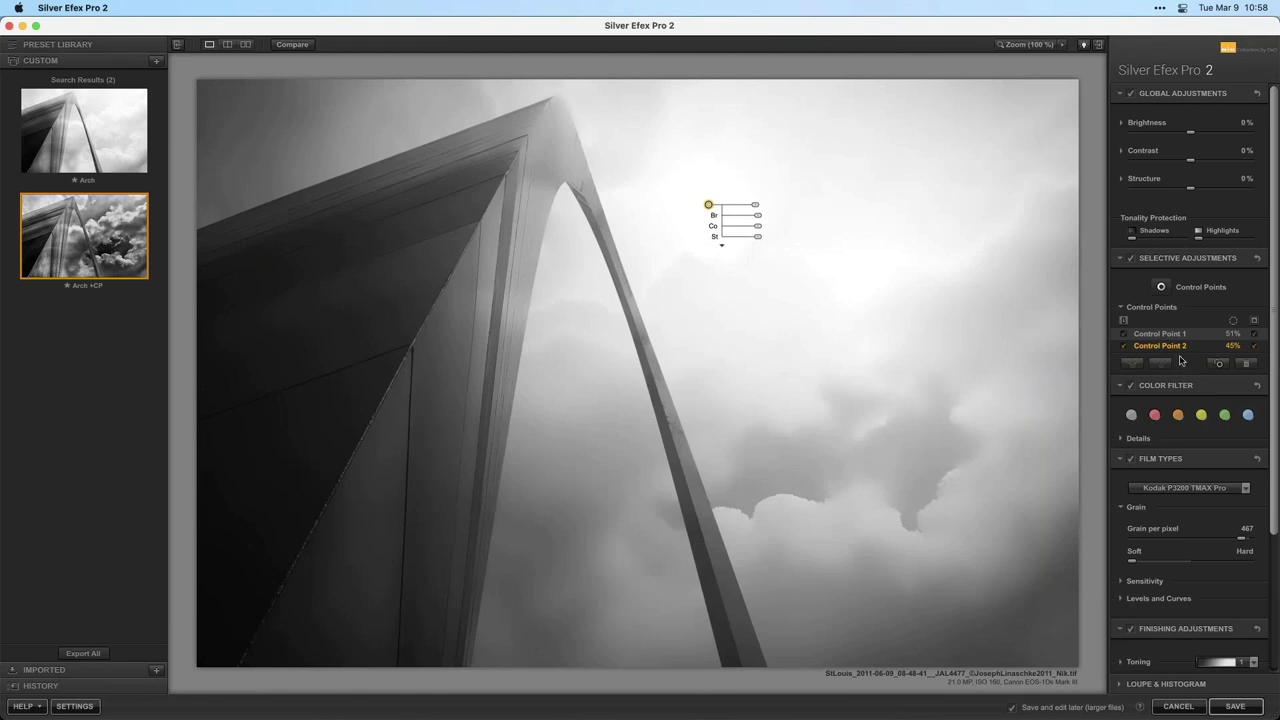
click(1255, 349)
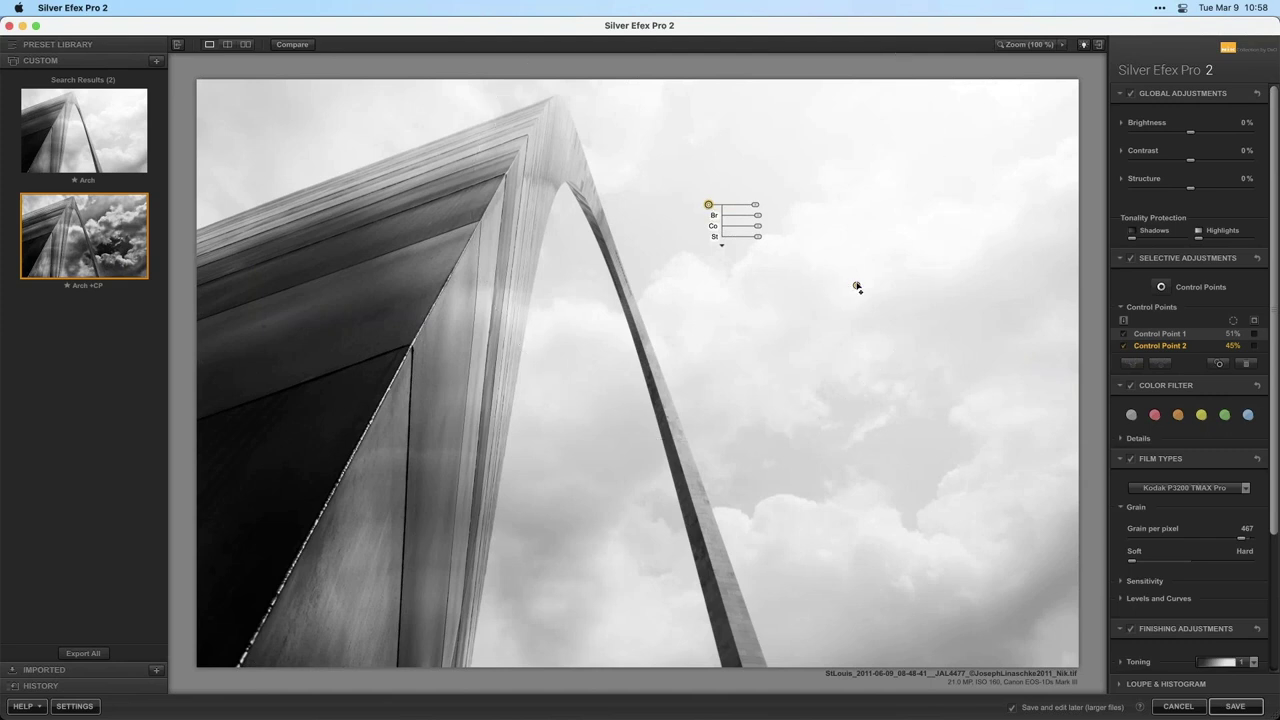
click(856, 285)
mouse_move(908, 298)
mouse_down()
mouse_move(938, 296)
mouse_move(871, 300)
mouse_move(918, 305)
mouse_move(904, 300)
mouse_up()
click(904, 300)
Darken Control Point 1's brightness to -58%
drag(858, 287, 858, 290)
drag(759, 221, 724, 215)
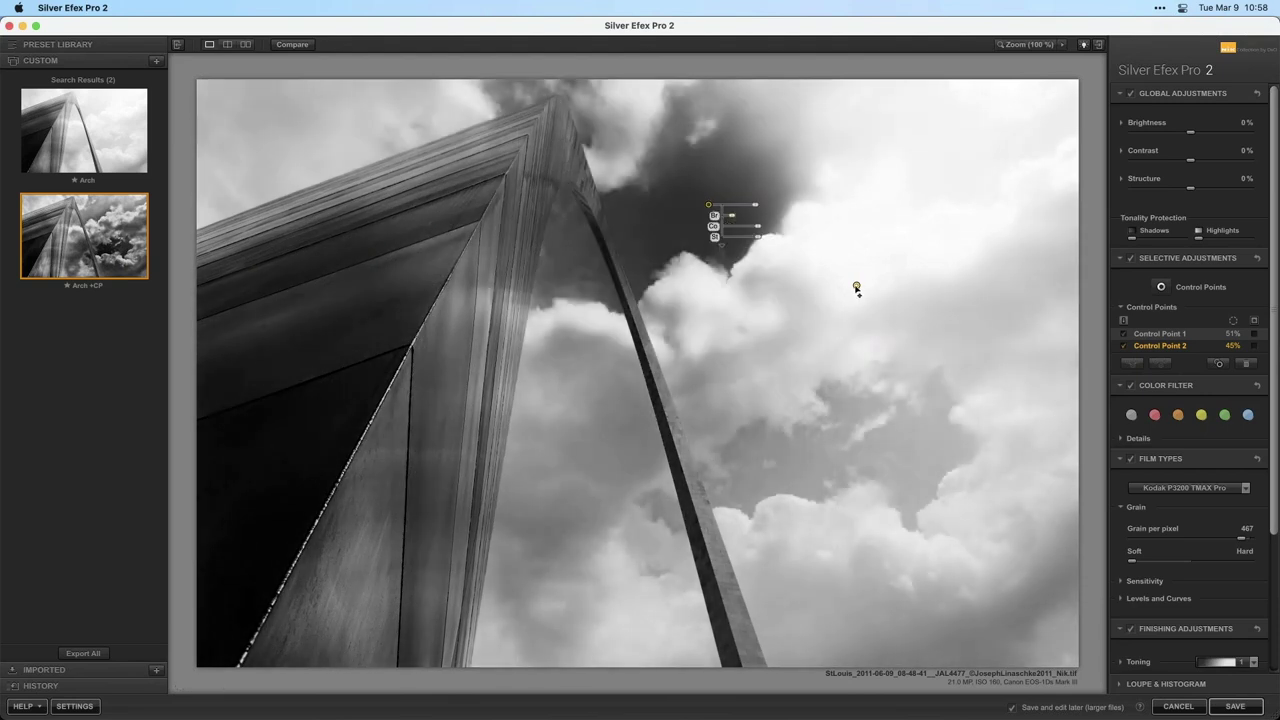
click(857, 288)
click(707, 206)
click(857, 287)
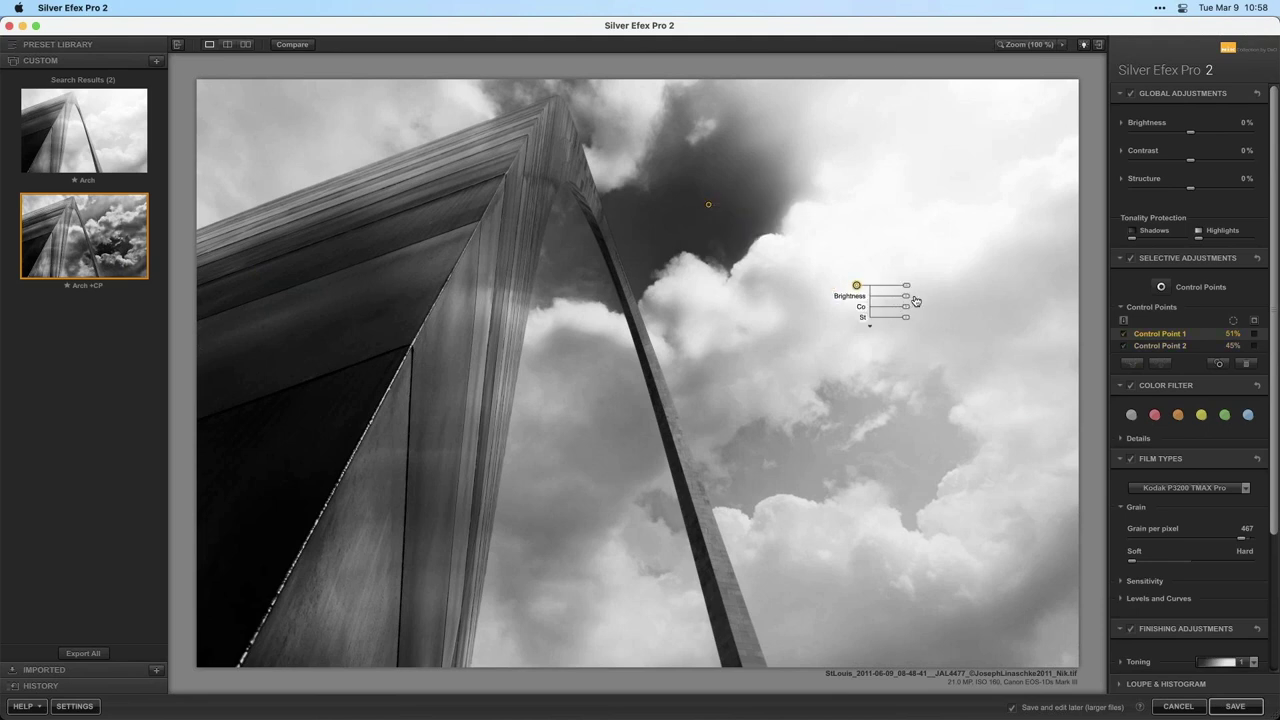
drag(921, 301, 898, 301)
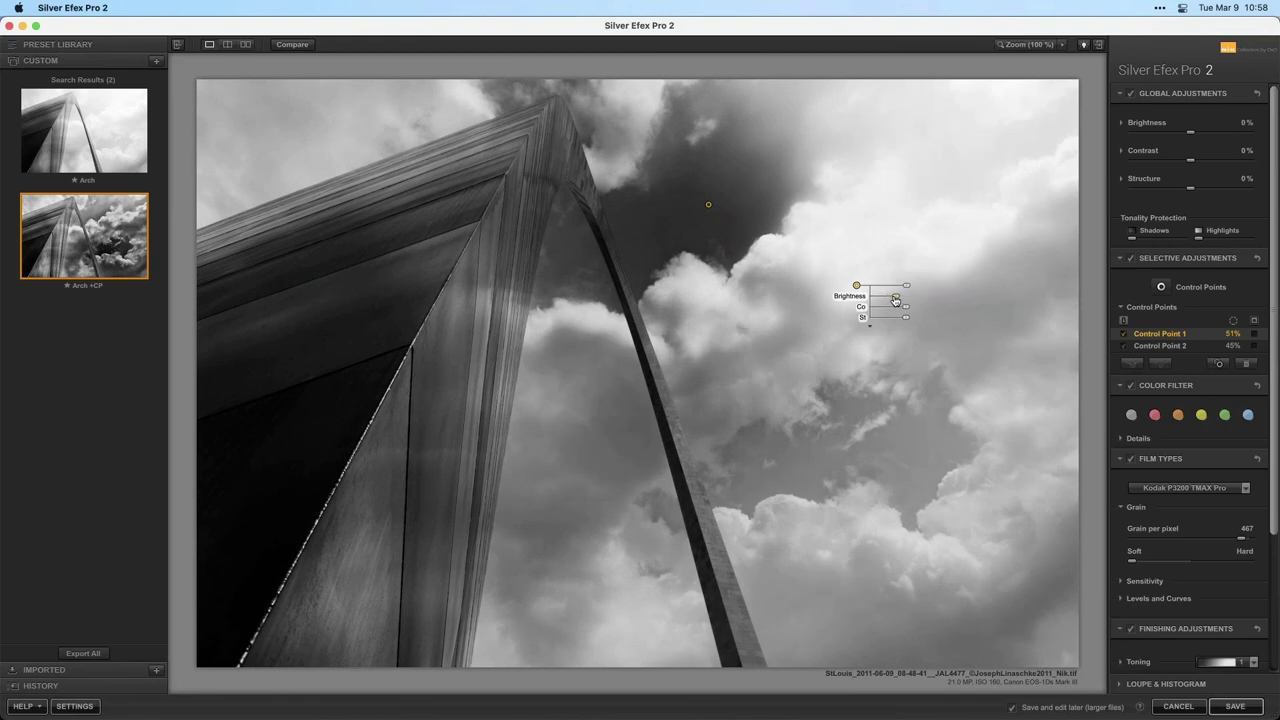